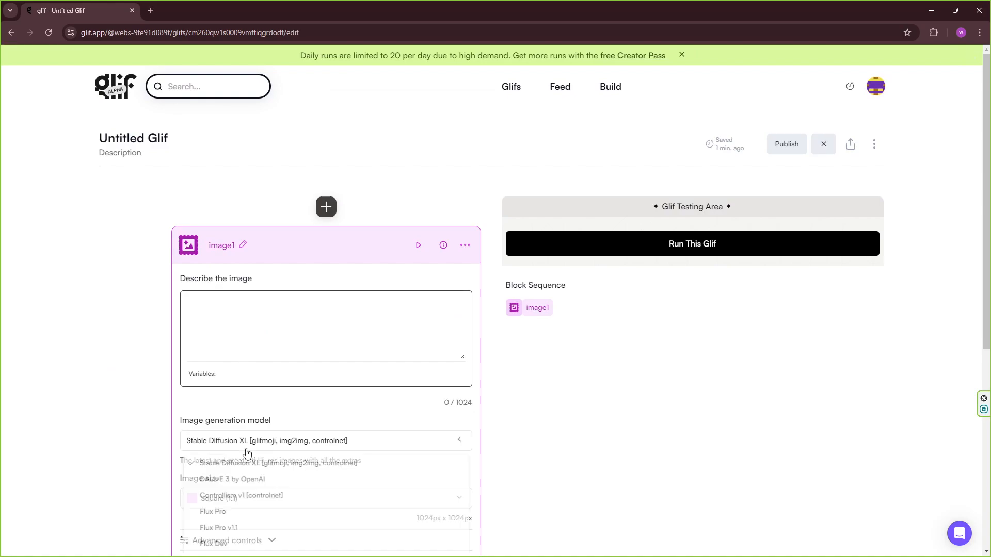
Set the image generation model to Flux Pro and the image size to Portrait (3:4)
{"action": "left_click", "coordinate": [220, 508]}
{"action": "scroll", "coordinate": [154, 442], "scroll_direction": "down", "scroll_amount": 1}
{"action": "left_click", "coordinate": [222, 447]}
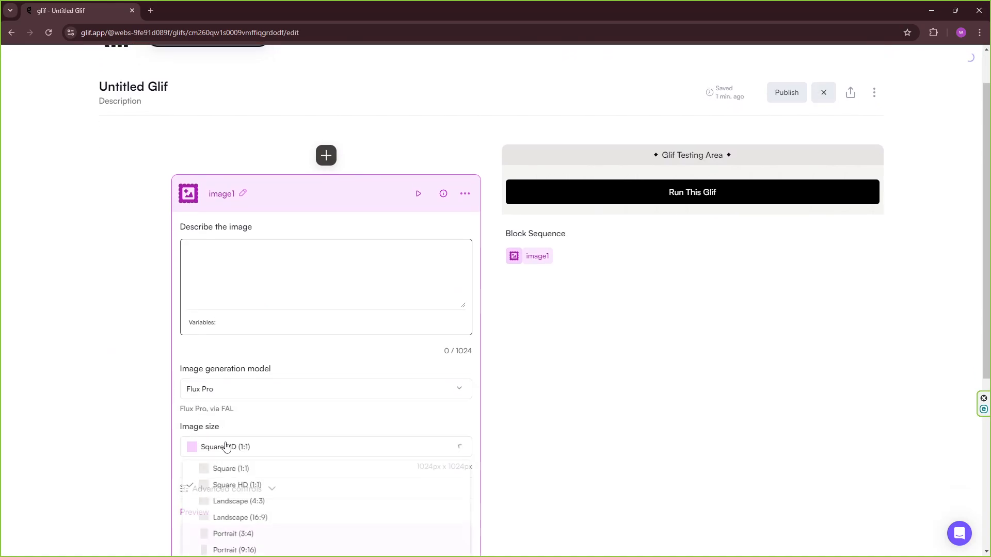
{"action": "scroll", "coordinate": [165, 433], "scroll_direction": "down", "scroll_amount": 2}
{"action": "left_click", "coordinate": [231, 431]}
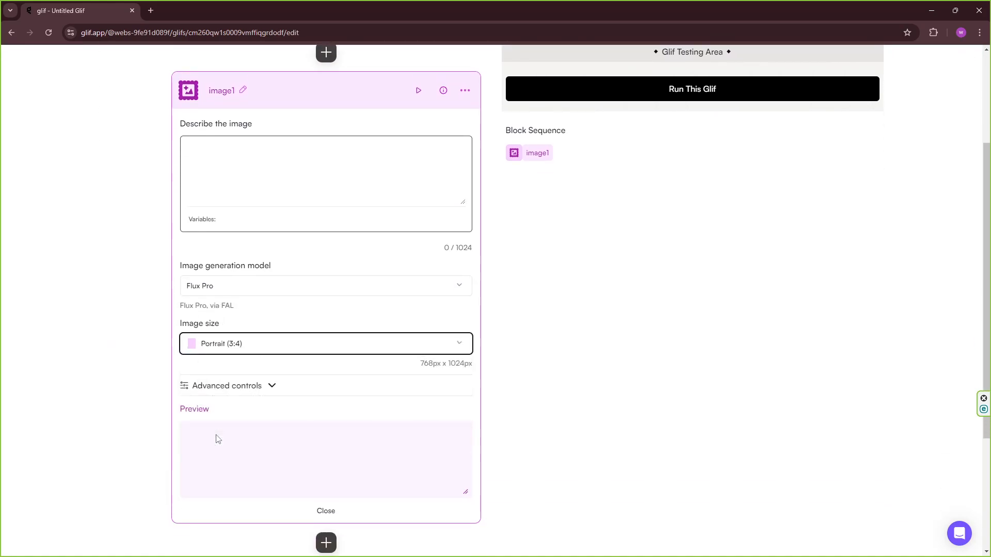
Paste the image prompt "T-Shirt design, vector, detailed, big Santa, being the Santa few trees and git boxes, vector illustration, white background, counter"
{"action": "scroll", "coordinate": [227, 356], "scroll_direction": "up", "scroll_amount": 2}
{"action": "right_click", "coordinate": [203, 268]}
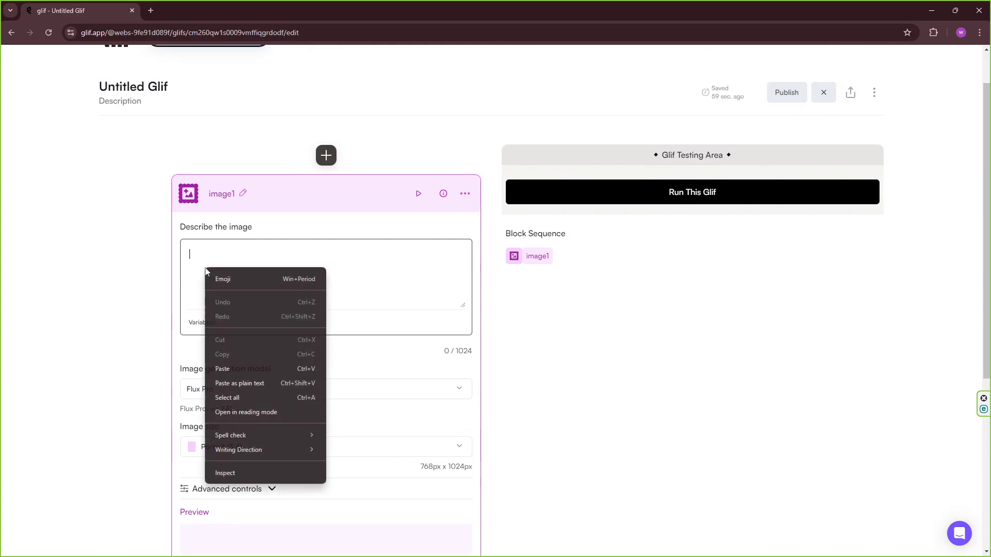
{"action": "left_click", "coordinate": [230, 368]}
{"action": "left_click_drag", "start_coordinate": [190, 255], "coordinate": [467, 278]}
{"action": "left_click", "coordinate": [368, 278]}
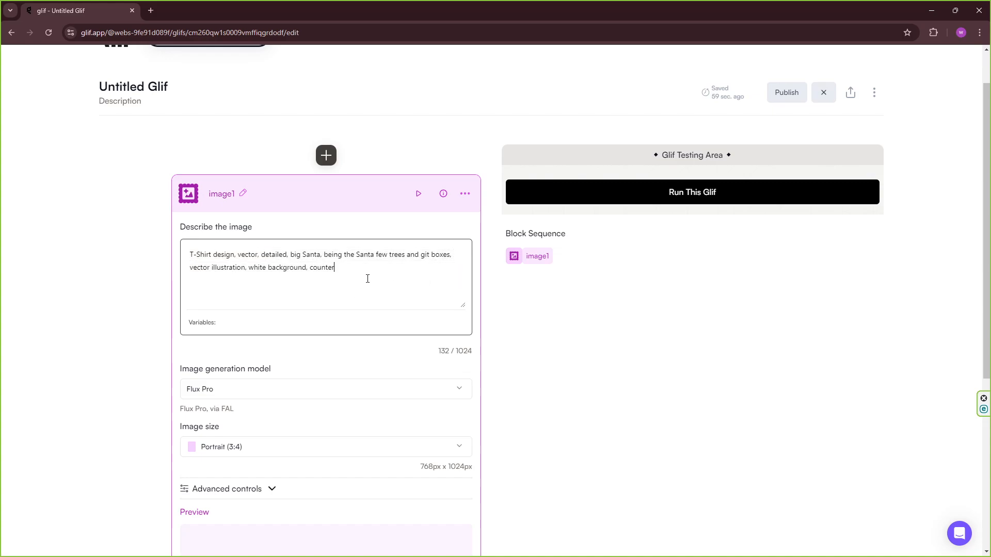
Run the glif to generate the portrait image, view the result enlarged and close the enlarged view
{"action": "left_click", "coordinate": [694, 195]}
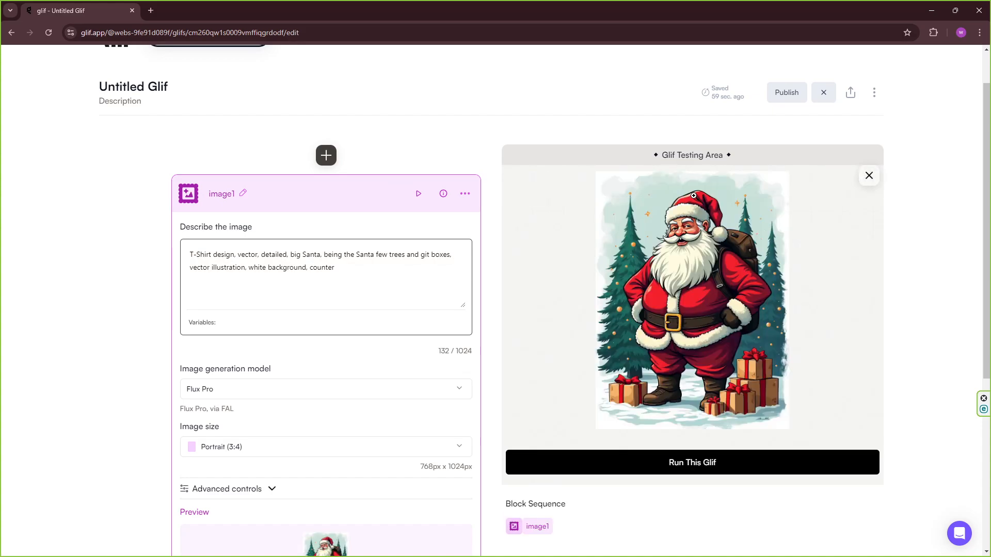
{"action": "left_click", "coordinate": [705, 337]}
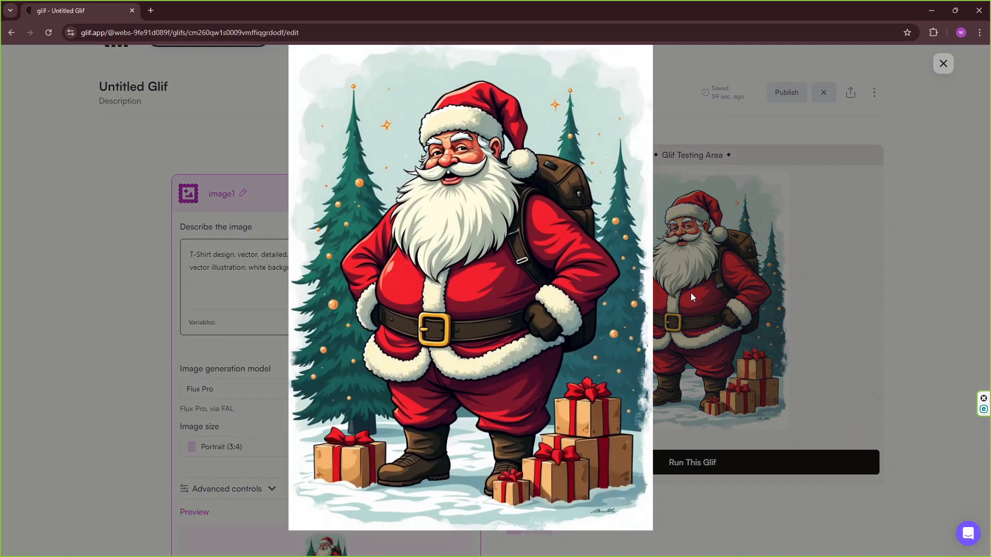
{"action": "left_click", "coordinate": [943, 64]}
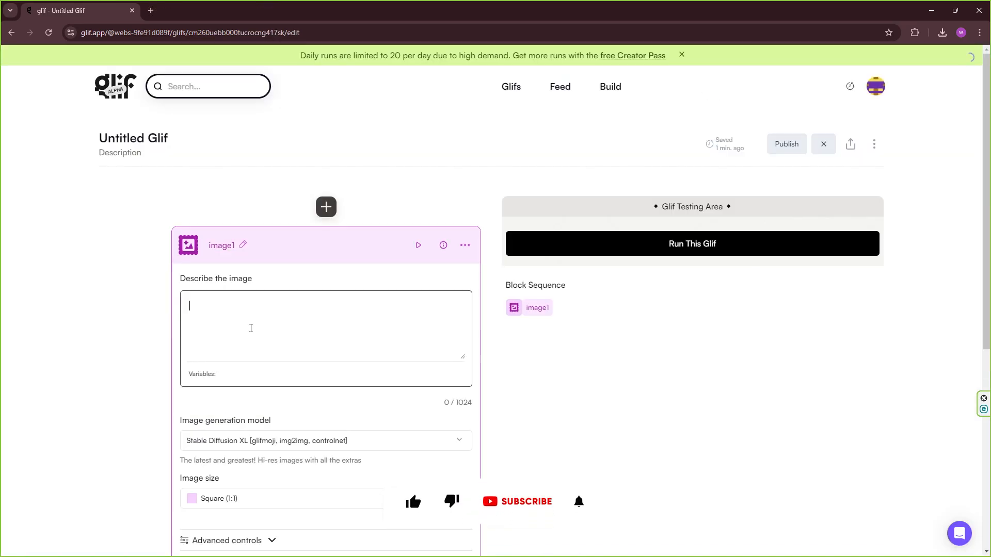
Enter the prompt "T-Shirt design, vector, detailed, big Santa, vector illustration, white background, counter", choose the Flux Pro model and run the glif
{"action": "type", "text": "T-Shirt design, vector, detailed, big Santa, vector illustration, white background, counter"}
{"action": "left_click", "coordinate": [265, 440]}
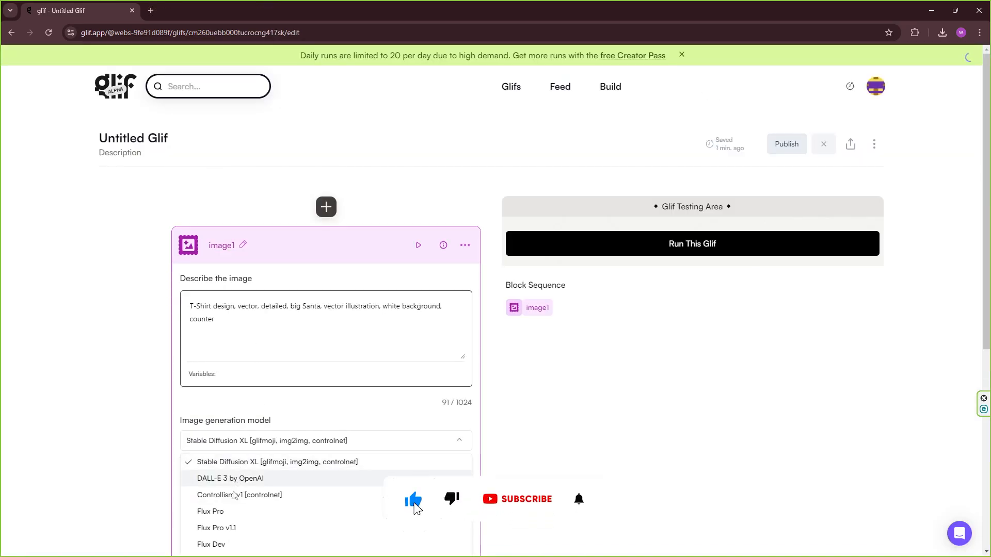
{"action": "left_click", "coordinate": [231, 513]}
{"action": "scroll", "coordinate": [232, 514], "scroll_direction": "down", "scroll_amount": 2}
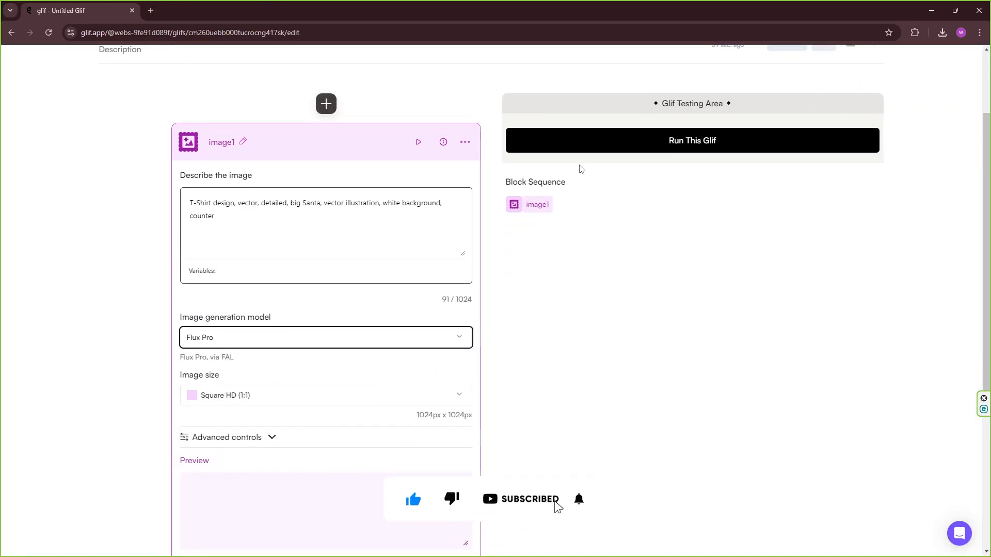
{"action": "left_click", "coordinate": [612, 149]}
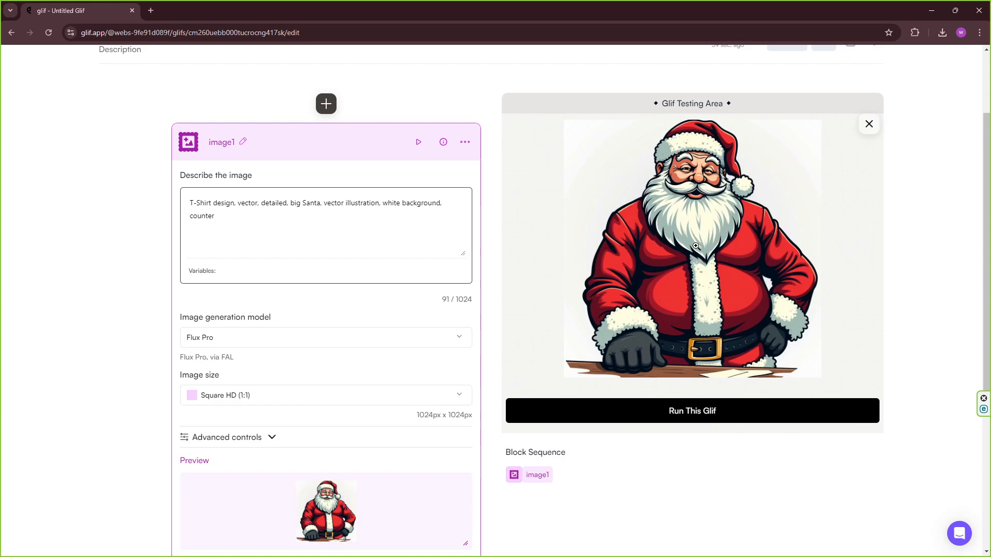
Enlarge the generated square Santa image, open it in a new browser tab and close the enlarged view
{"action": "left_click", "coordinate": [696, 247]}
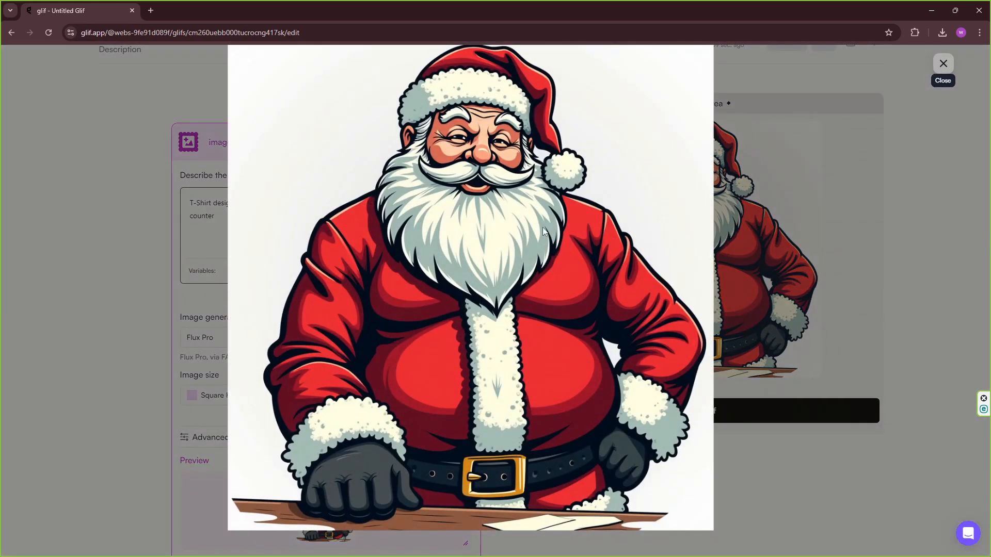
{"action": "right_click", "coordinate": [542, 253]}
{"action": "key", "text": "Escape"}
{"action": "right_click", "coordinate": [566, 253]}
{"action": "left_click", "coordinate": [570, 262]}
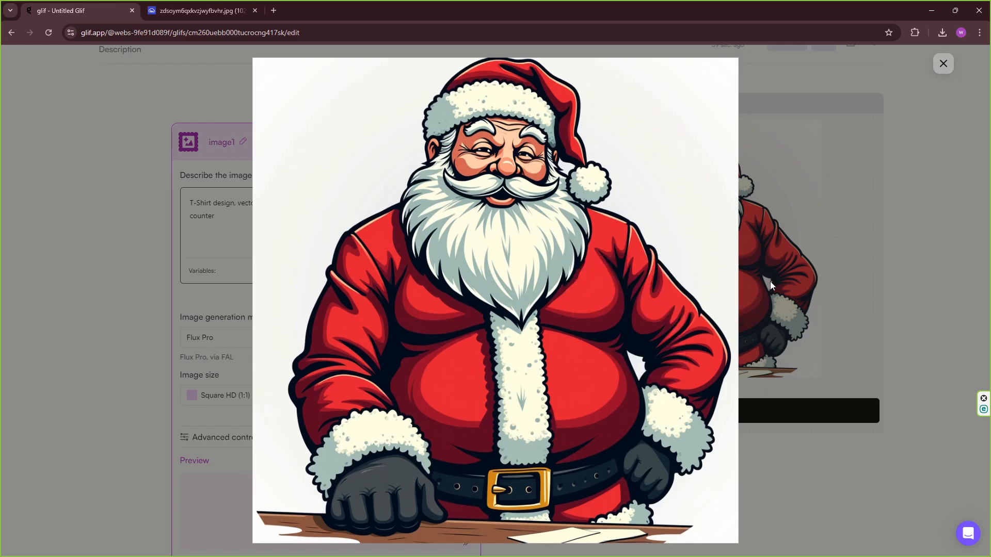
{"action": "left_click", "coordinate": [943, 63]}
Run the glif again with the same settings and open the newly generated Santa image in a new browser tab
{"action": "left_click", "coordinate": [683, 415]}
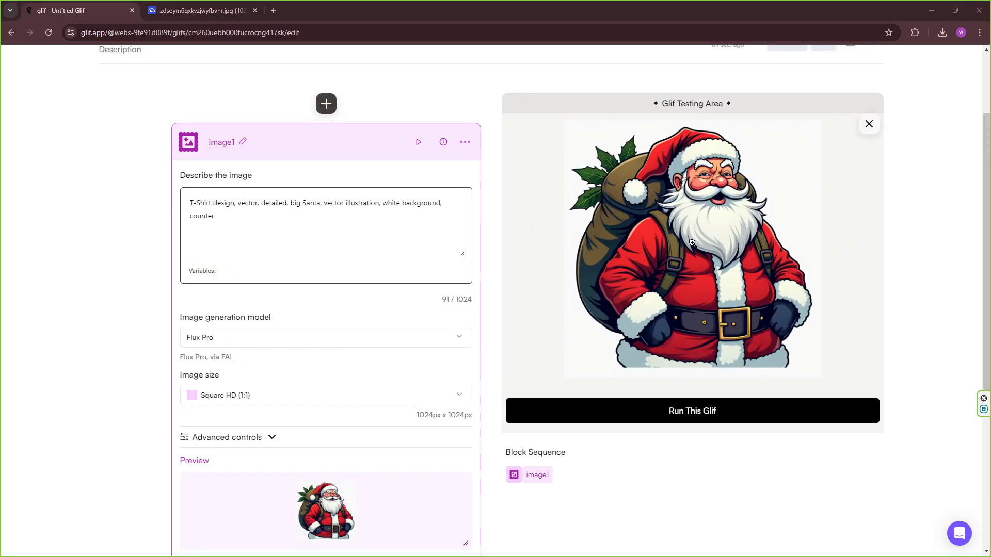
{"action": "left_click", "coordinate": [693, 242]}
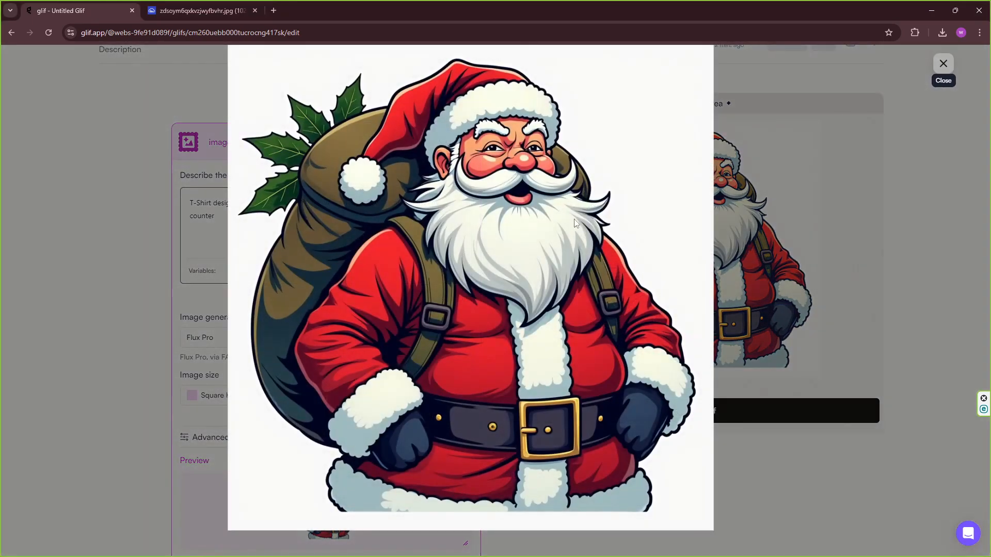
{"action": "left_click", "coordinate": [537, 231]}
{"action": "right_click", "coordinate": [538, 231]}
{"action": "left_click", "coordinate": [568, 237]}
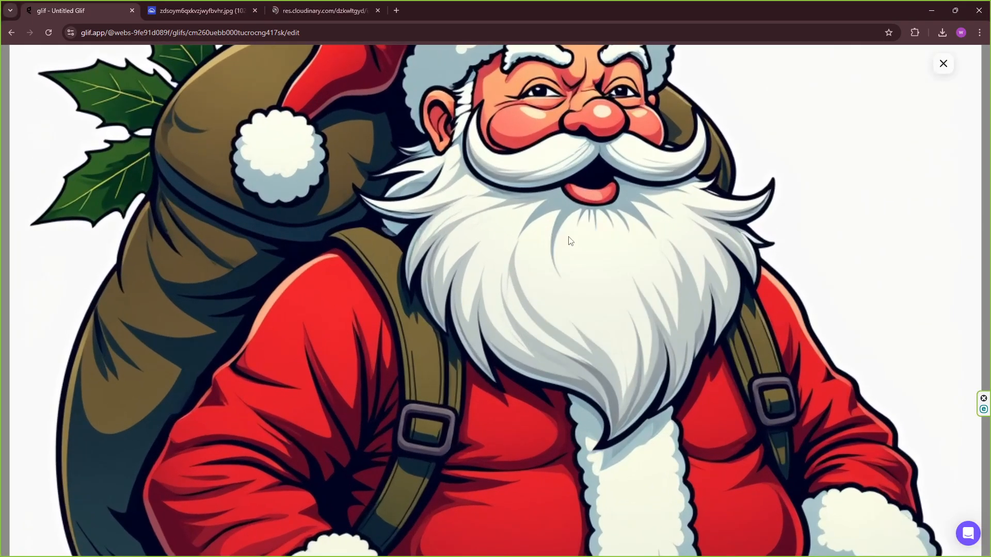
{"action": "key", "text": "Escape"}
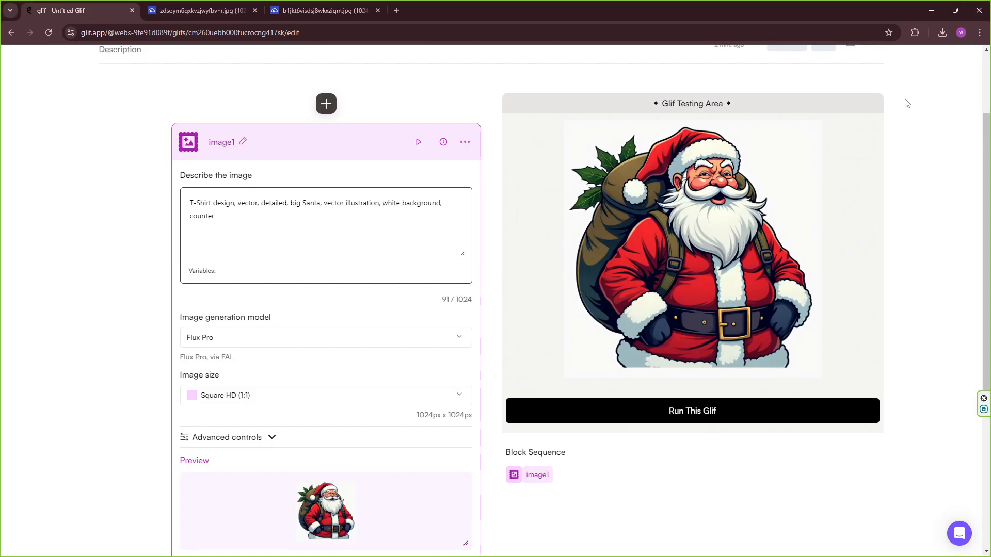
Generate another Santa variation from the same prompt, open it in its own browser tab and close the enlarged view
{"action": "left_click", "coordinate": [689, 412]}
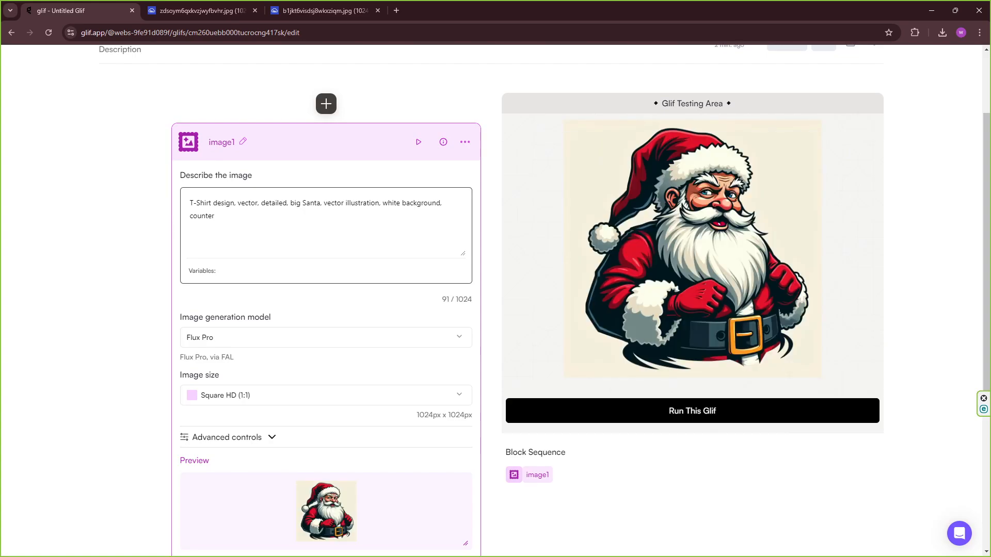
{"action": "left_click", "coordinate": [671, 276]}
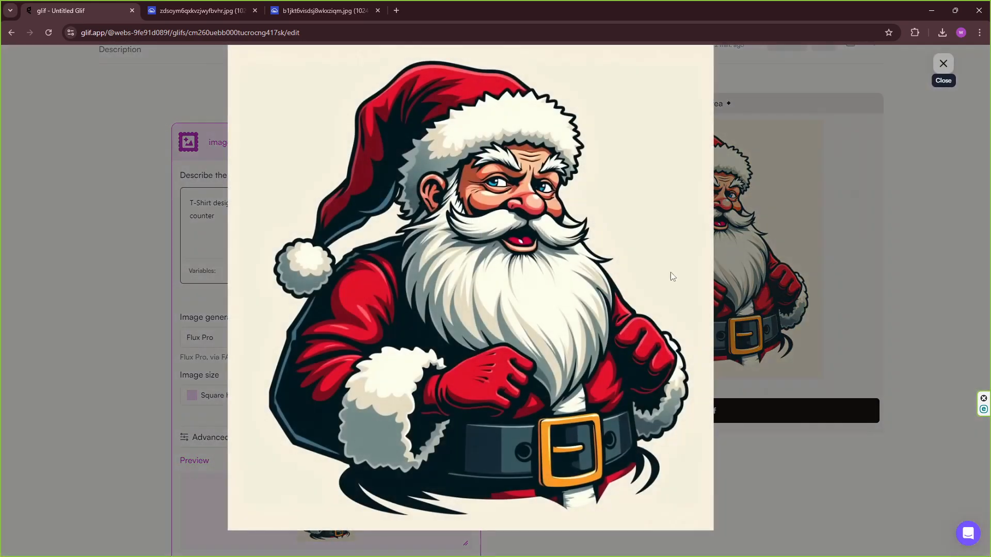
{"action": "right_click", "coordinate": [557, 243]}
{"action": "left_click", "coordinate": [582, 249]}
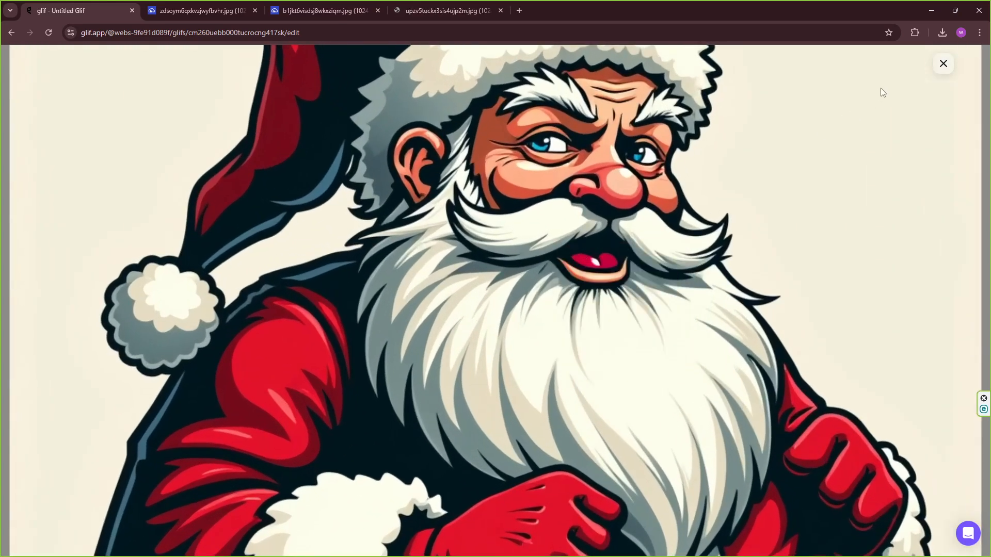
{"action": "left_click", "coordinate": [948, 69]}
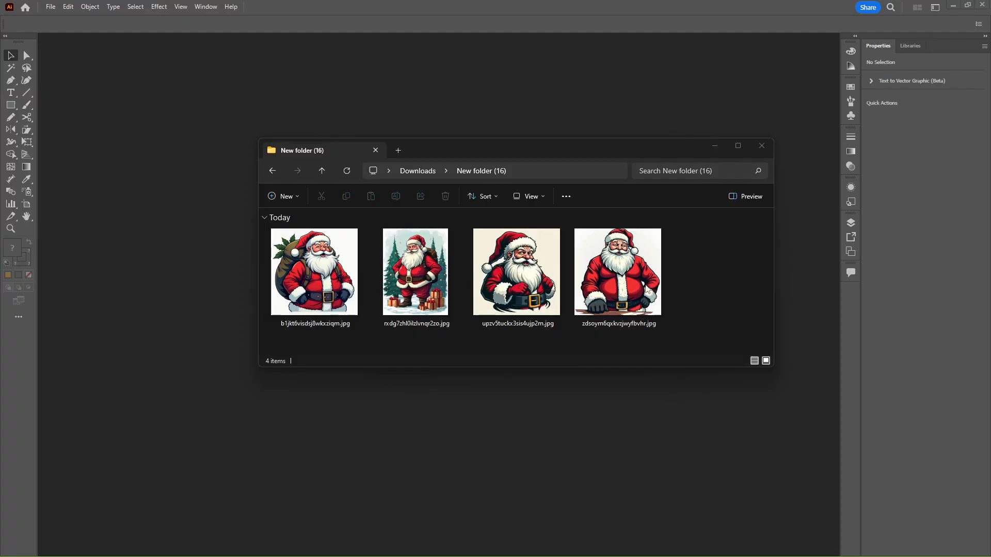
Open upzv5tuckx3sis4ujp2m.jpg from the downloads folder New folder (16) in Illustrator and select the image
{"action": "left_click_drag", "start_coordinate": [471, 158], "coordinate": [439, 151]}
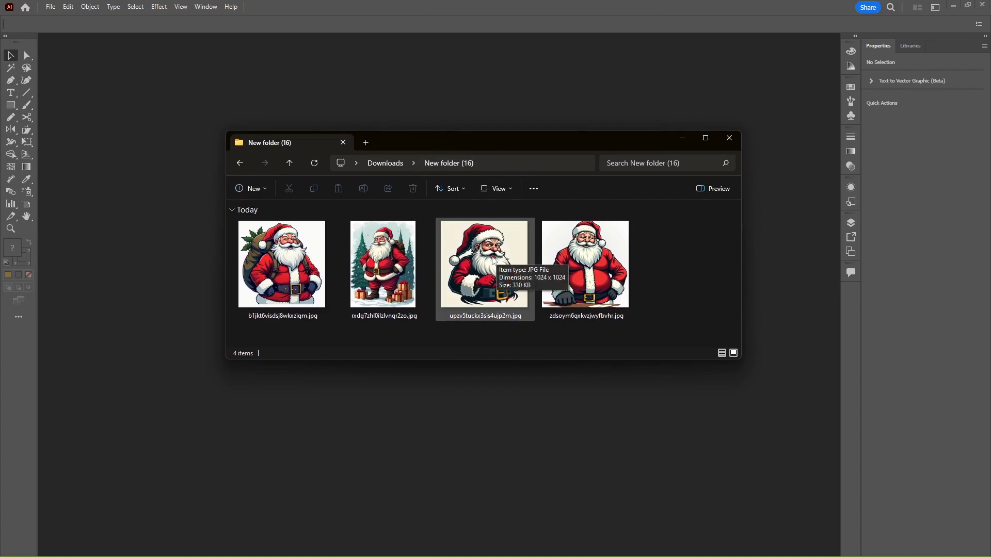
{"action": "left_click", "coordinate": [600, 259]}
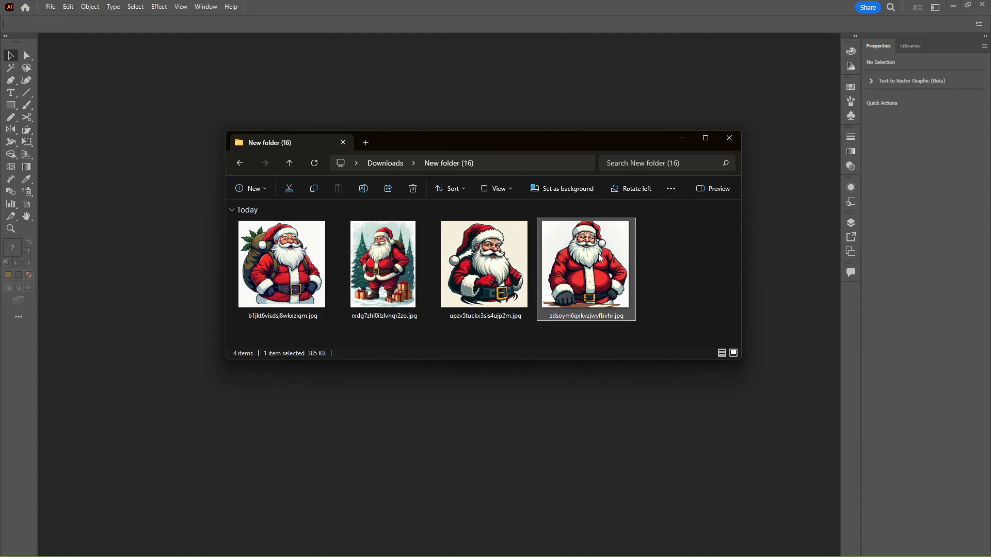
{"action": "left_click", "coordinate": [463, 263]}
{"action": "left_click_drag", "start_coordinate": [439, 91], "coordinate": [379, 95]}
{"action": "left_click", "coordinate": [416, 227]}
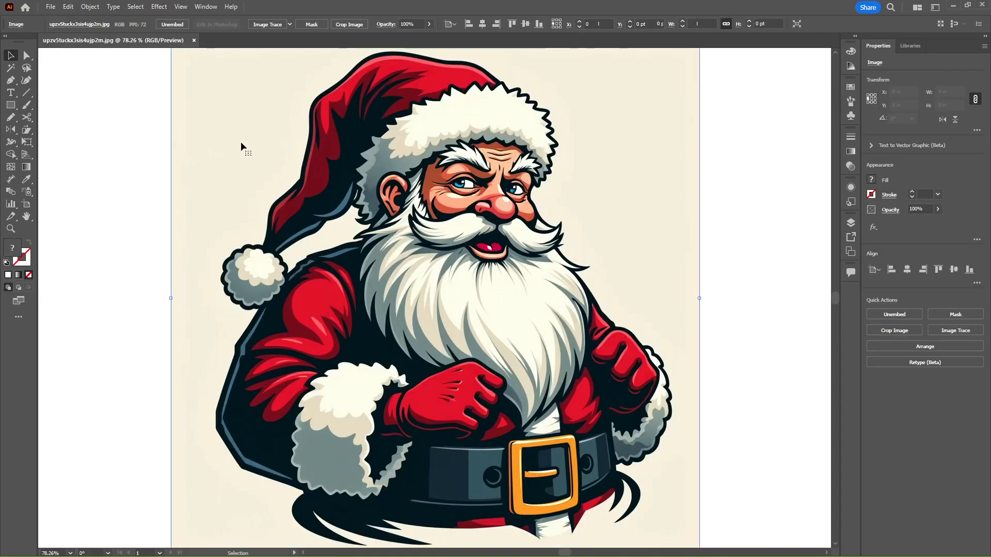
Trace the Santa image with the Low Fidelity Photo preset, expand the tracing and ungroup the resulting paths
{"action": "left_click", "coordinate": [290, 24]}
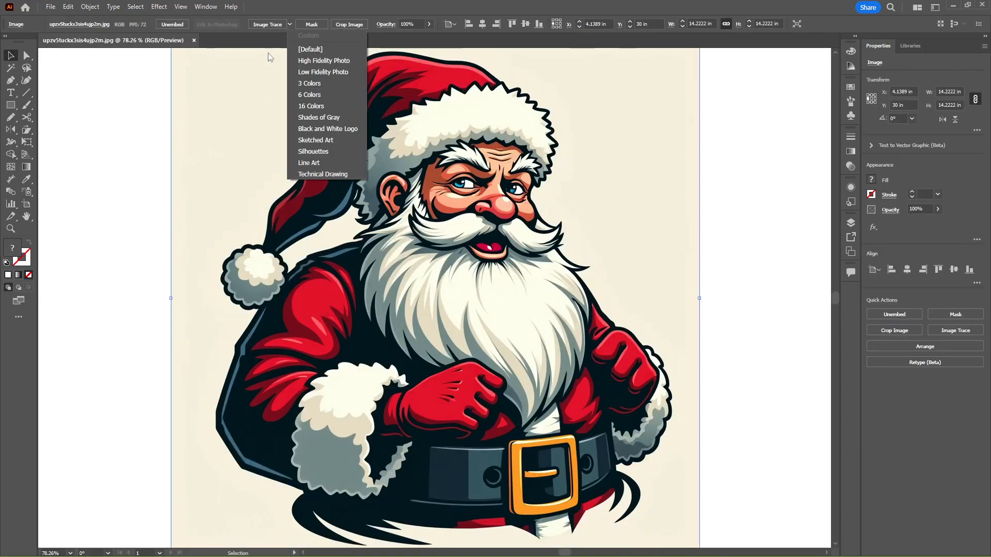
{"action": "left_click", "coordinate": [322, 71]}
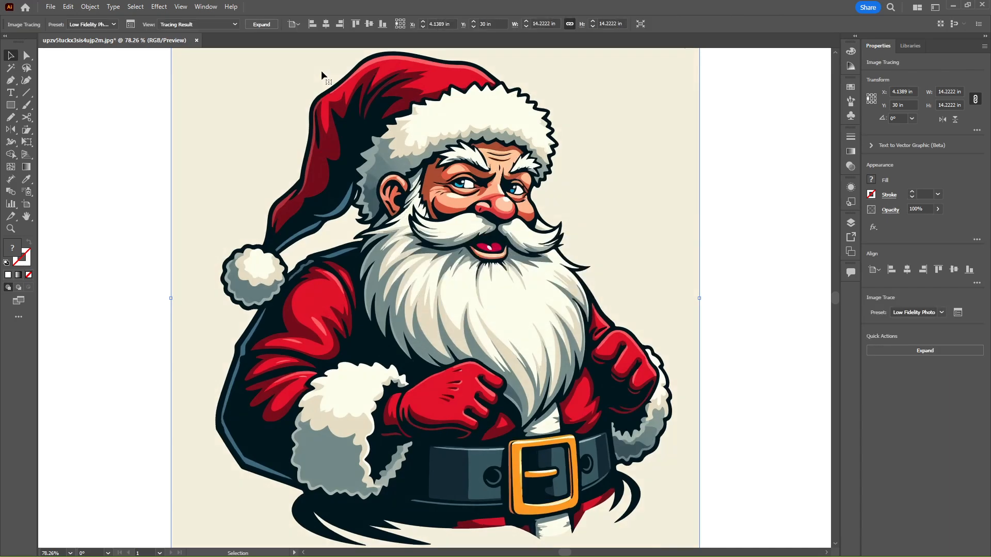
{"action": "left_click", "coordinate": [271, 25]}
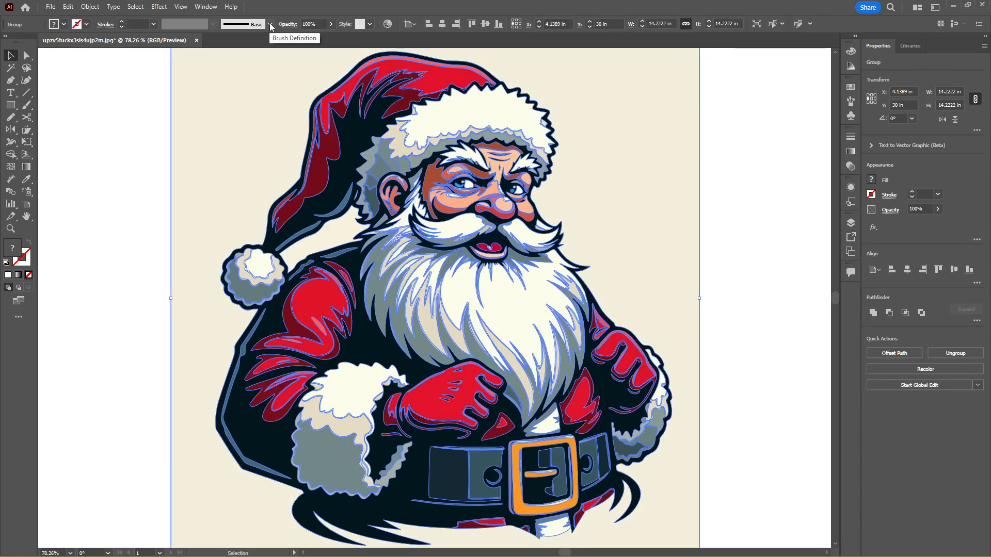
{"action": "right_click", "coordinate": [266, 118]}
{"action": "left_click", "coordinate": [304, 258]}
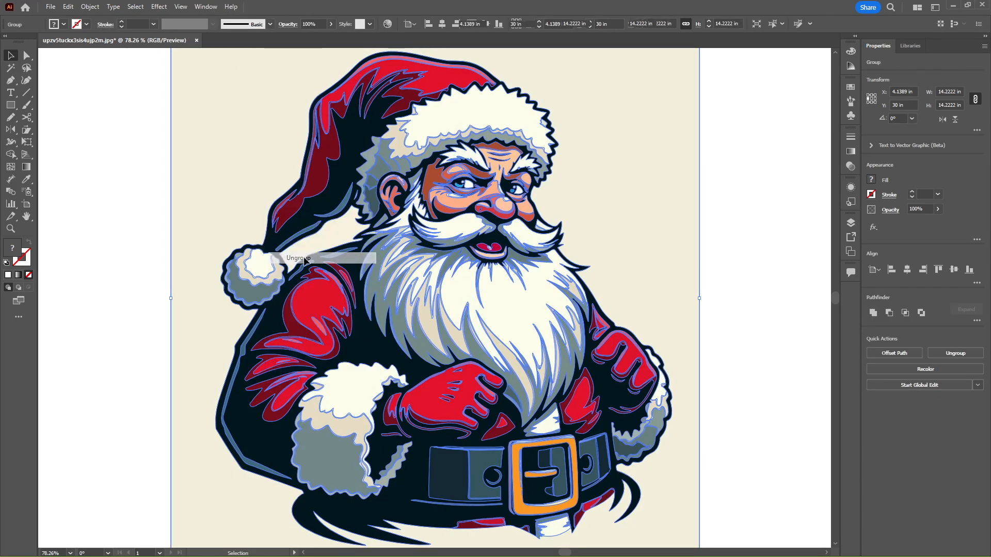
{"action": "left_click", "coordinate": [90, 225]}
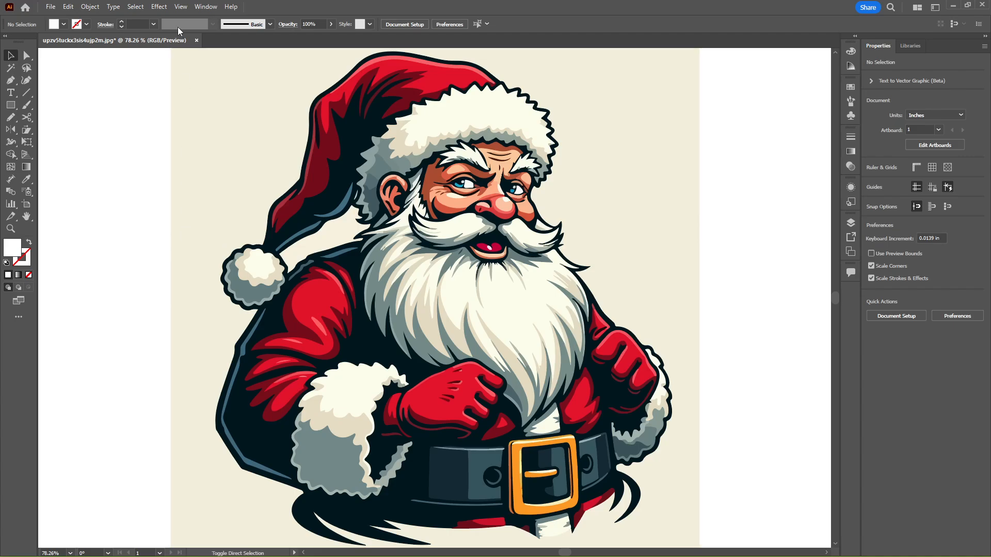
Show the transparency grid and delete the cream background around Santa and the cream path between the hat and shoulder
{"action": "left_click", "coordinate": [181, 7]}
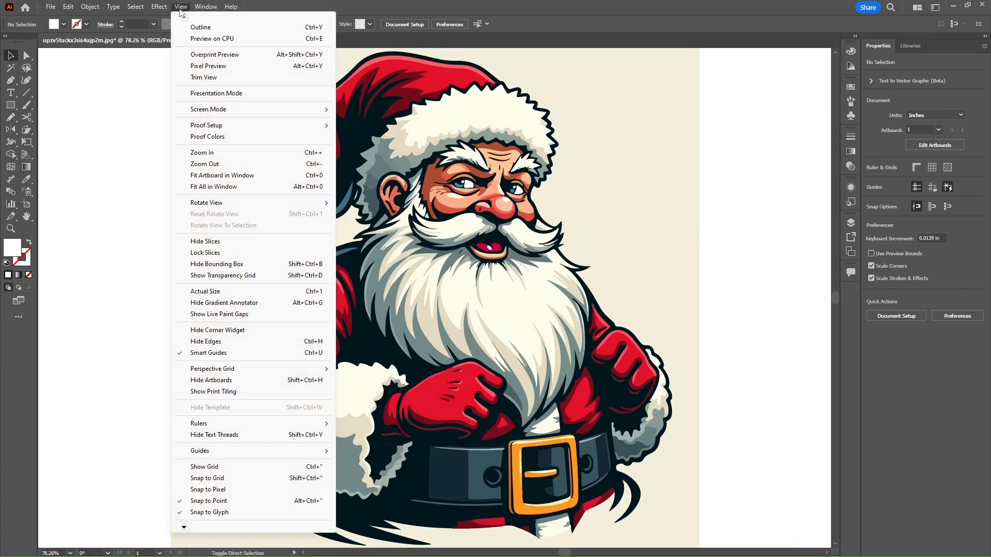
{"action": "left_click", "coordinate": [248, 275]}
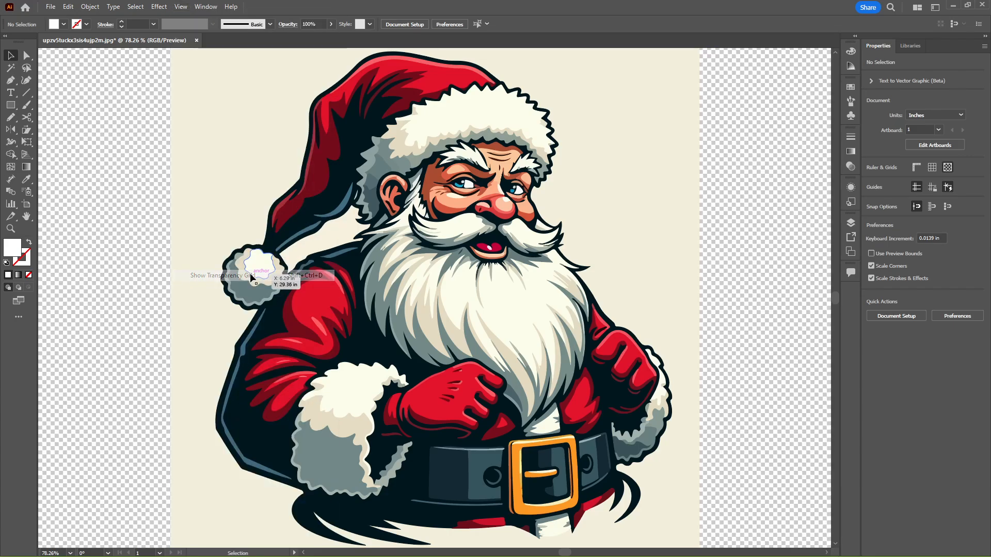
{"action": "left_click", "coordinate": [174, 238]}
{"action": "key", "text": "Delete"}
{"action": "left_click", "coordinate": [336, 236]}
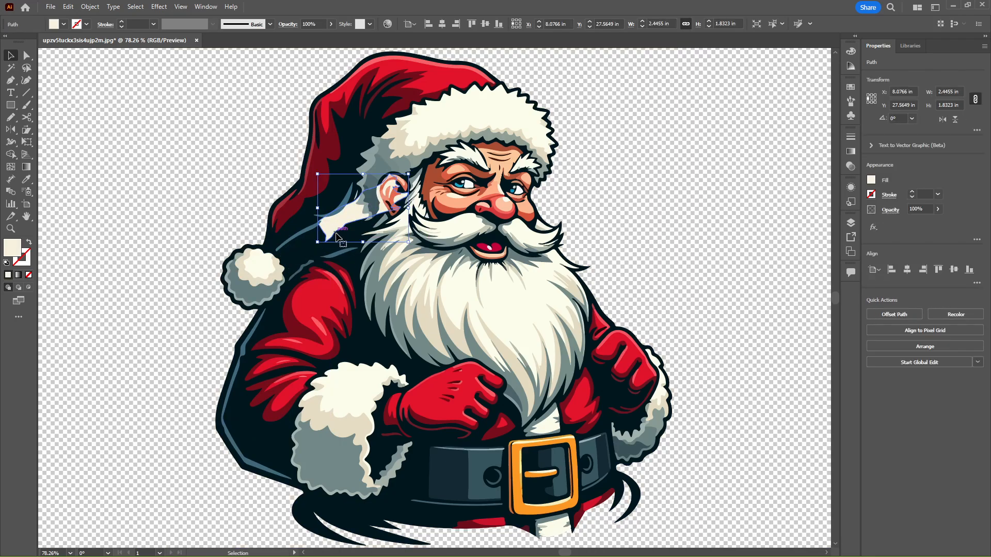
{"action": "key", "text": "Delete"}
Remove the remaining cream area between the hat's tail and the shoulder using the Shape Builder tool
{"action": "left_click_drag", "start_coordinate": [730, 387], "coordinate": [747, 362]}
{"action": "key", "text": "ctrl+plus"}
{"action": "key", "text": "ctrl+plus"}
{"action": "key", "text": "ctrl+plus"}
{"action": "key", "text": "ctrl+plus"}
{"action": "left_click_drag", "start_coordinate": [238, 203], "coordinate": [402, 303]}
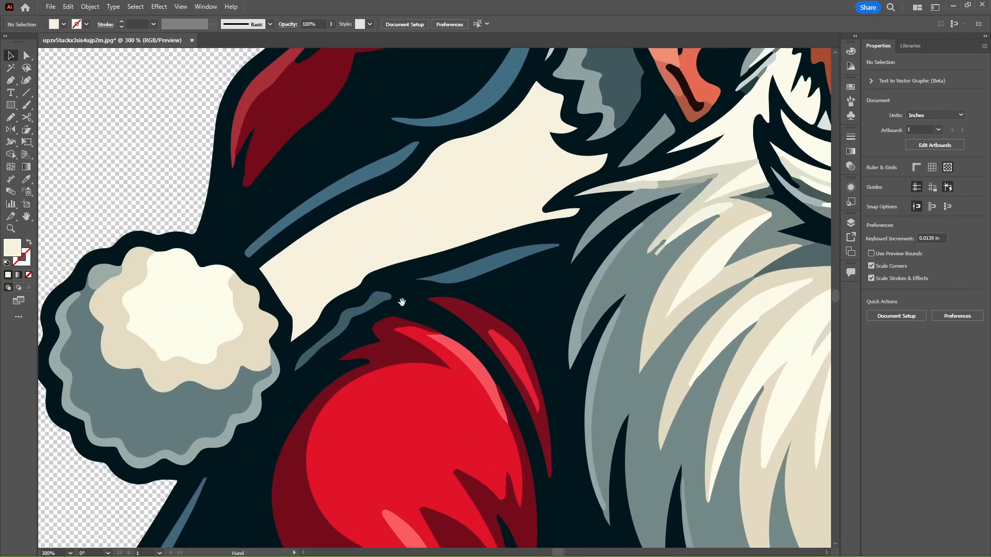
{"action": "left_click", "coordinate": [302, 264]}
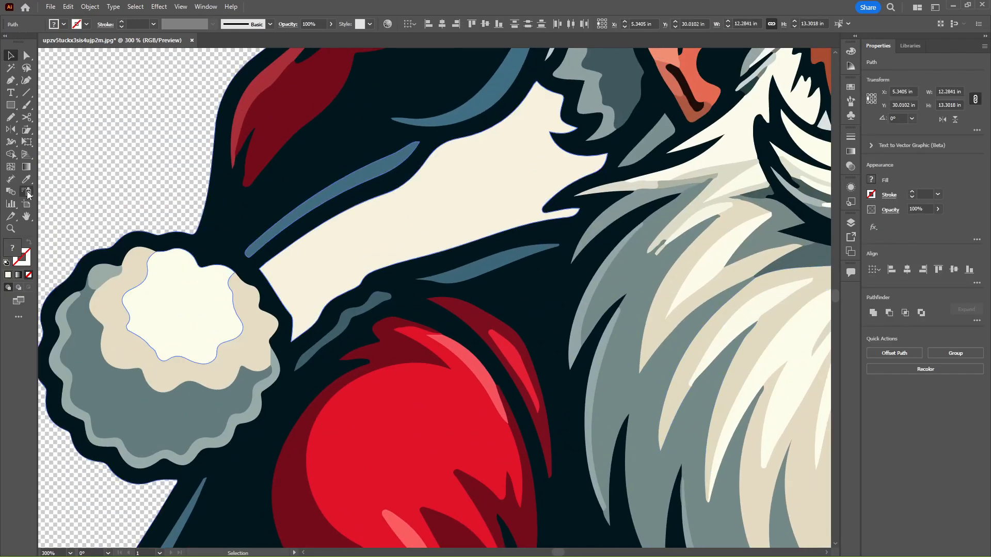
{"action": "left_click", "coordinate": [11, 155]}
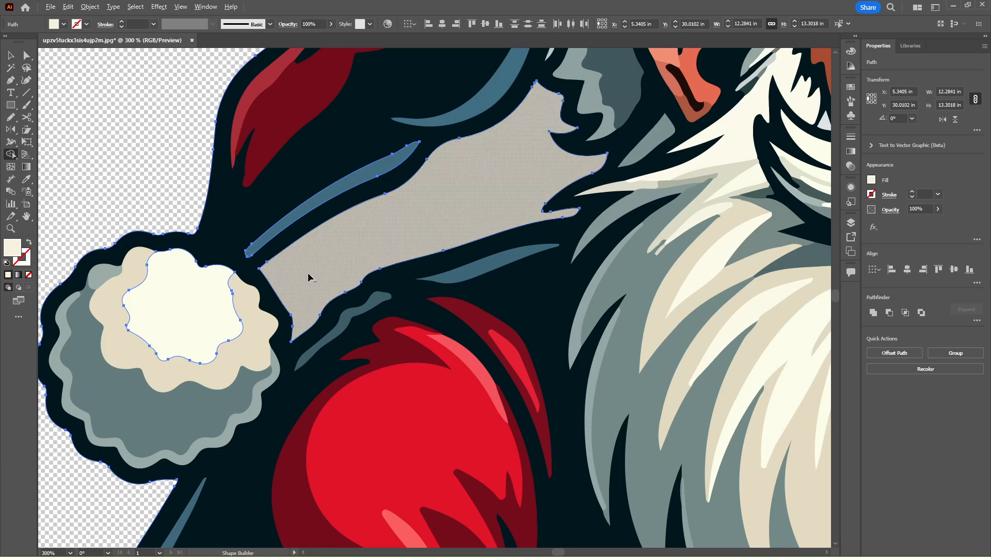
{"action": "left_click", "coordinate": [309, 277], "text": "alt"}
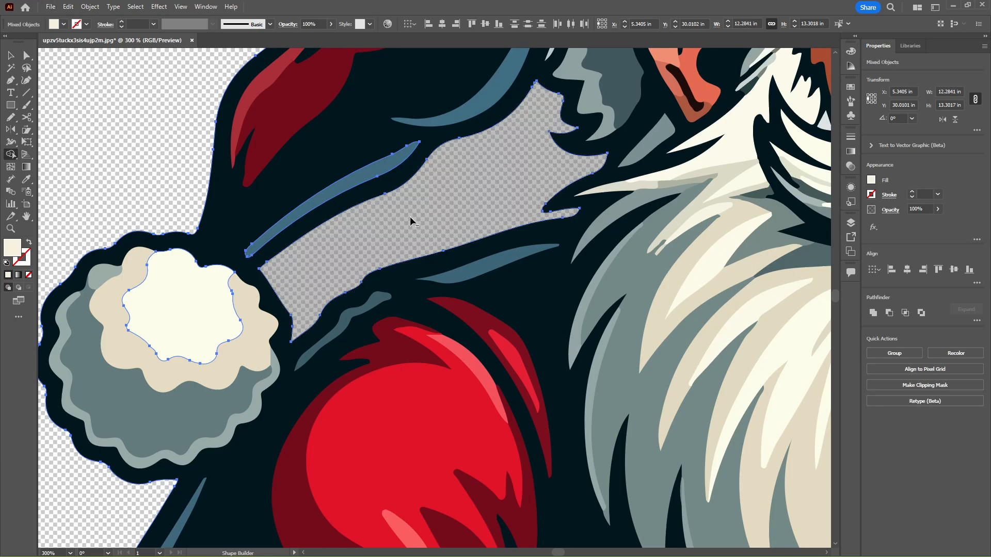
Select all the remaining Santa paths and group them into one object
{"action": "key", "text": "v"}
{"action": "left_click", "coordinate": [122, 117]}
{"action": "key", "text": "ctrl+minus"}
{"action": "key", "text": "ctrl+minus"}
{"action": "key", "text": "ctrl+minus"}
{"action": "key", "text": "ctrl+minus"}
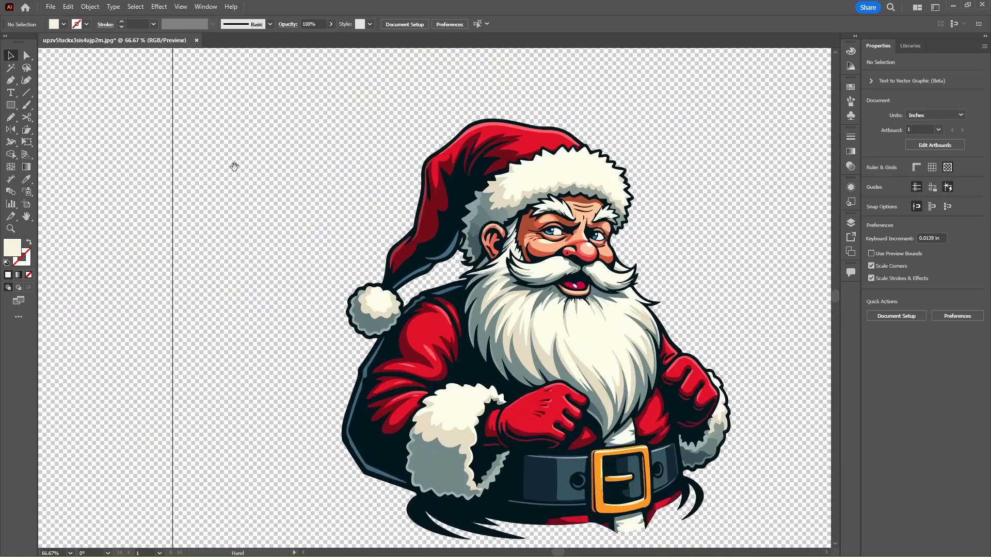
{"action": "left_click_drag", "start_coordinate": [235, 166], "coordinate": [111, 96]}
{"action": "key", "text": "ctrl+a"}
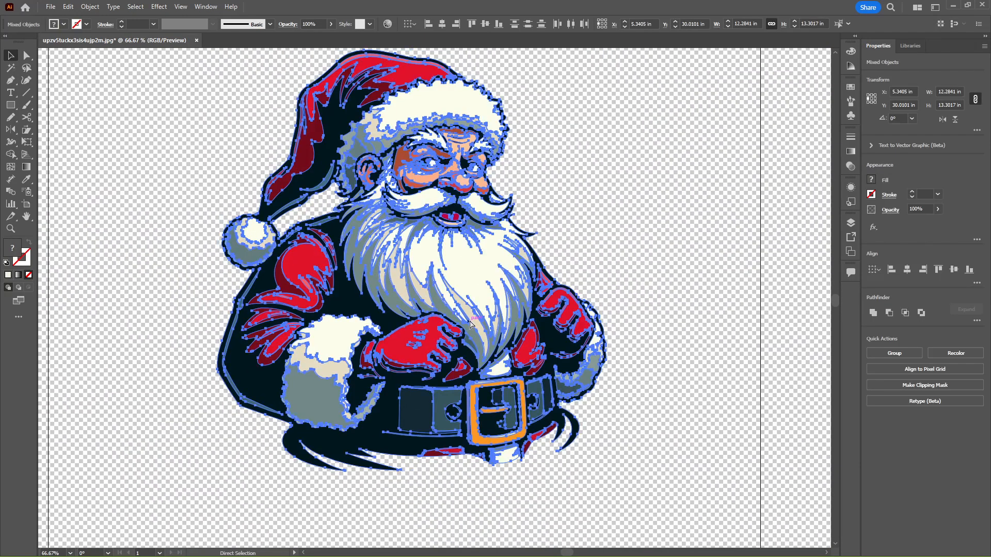
{"action": "key", "text": "ctrl+g"}
{"action": "right_click", "coordinate": [469, 324]}
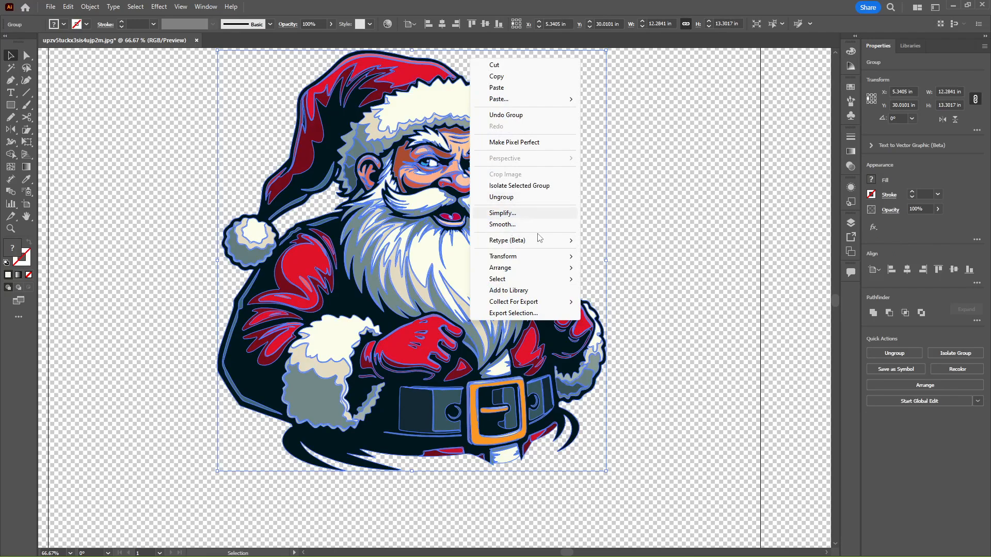
{"action": "left_click", "coordinate": [635, 289]}
Move the Santa group slightly down and left on the artboard, and hide the transparency grid
{"action": "left_click_drag", "start_coordinate": [518, 291], "coordinate": [498, 313]}
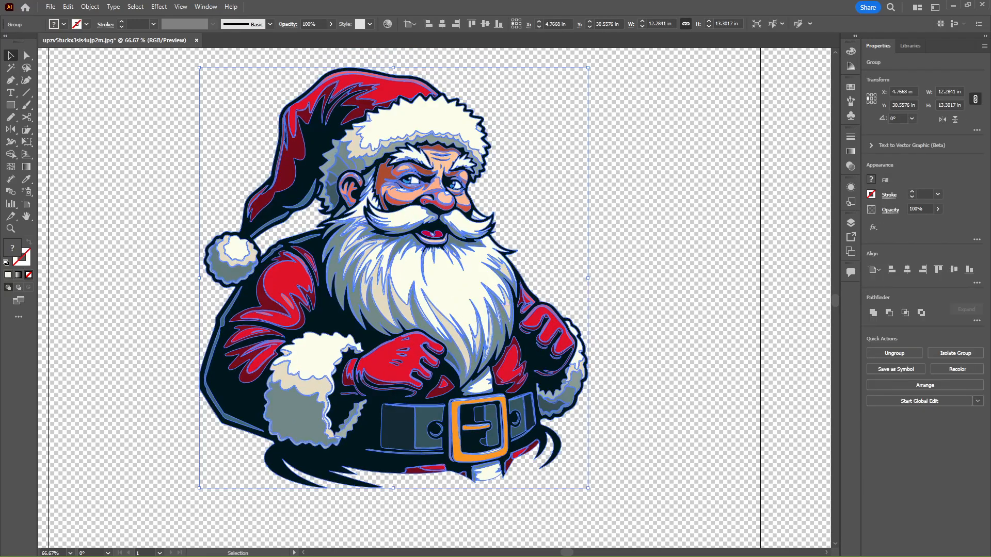
{"action": "left_click", "coordinate": [610, 345]}
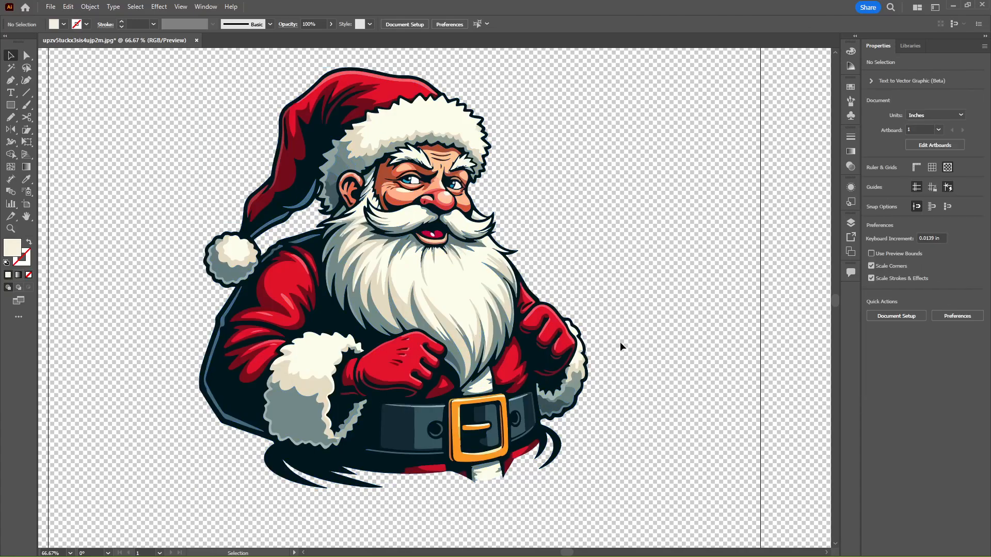
{"action": "left_click_drag", "start_coordinate": [551, 371], "coordinate": [553, 348]}
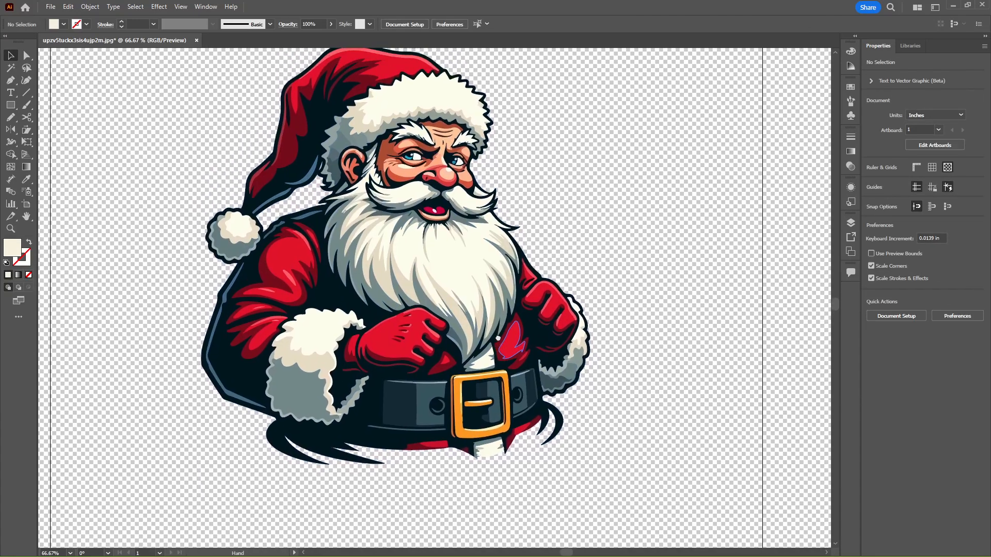
{"action": "left_click", "coordinate": [180, 6]}
{"action": "left_click", "coordinate": [246, 276]}
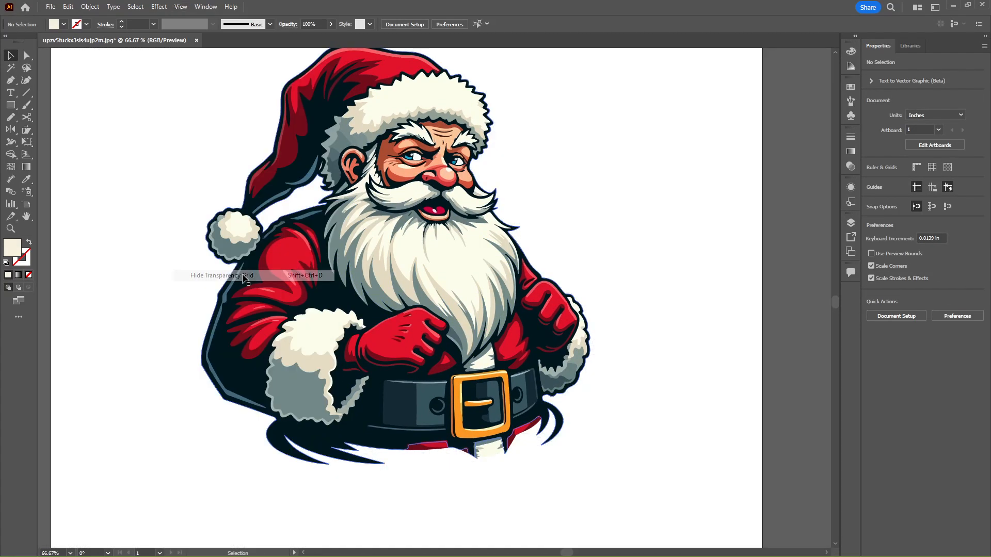
Add the text "SANTA" as point type, enlarge it to about 362 pt and place it across Santa's belt area
{"action": "left_click_drag", "start_coordinate": [133, 321], "coordinate": [135, 256]}
{"action": "left_click_drag", "start_coordinate": [58, 157], "coordinate": [40, 224]}
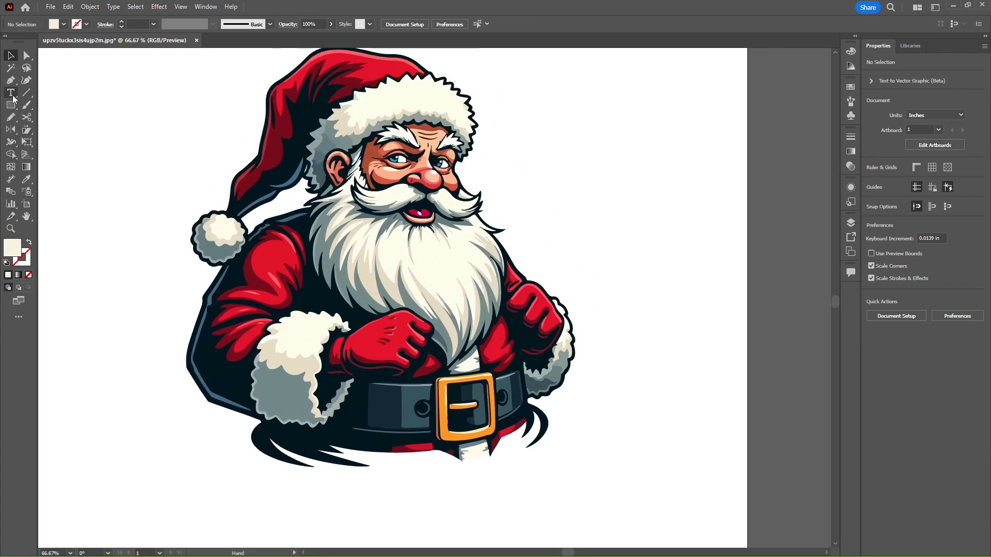
{"action": "left_click", "coordinate": [11, 92]}
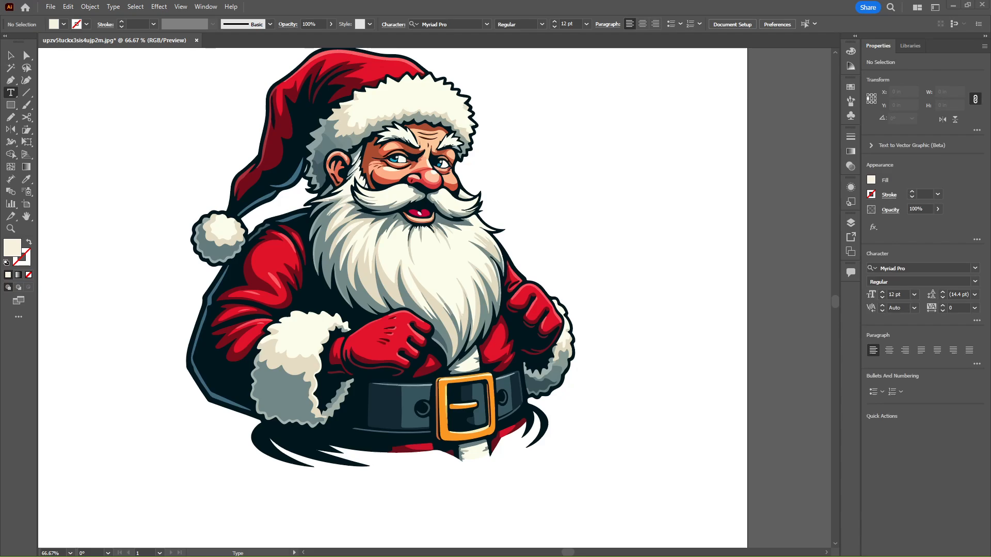
{"action": "left_click", "coordinate": [145, 369]}
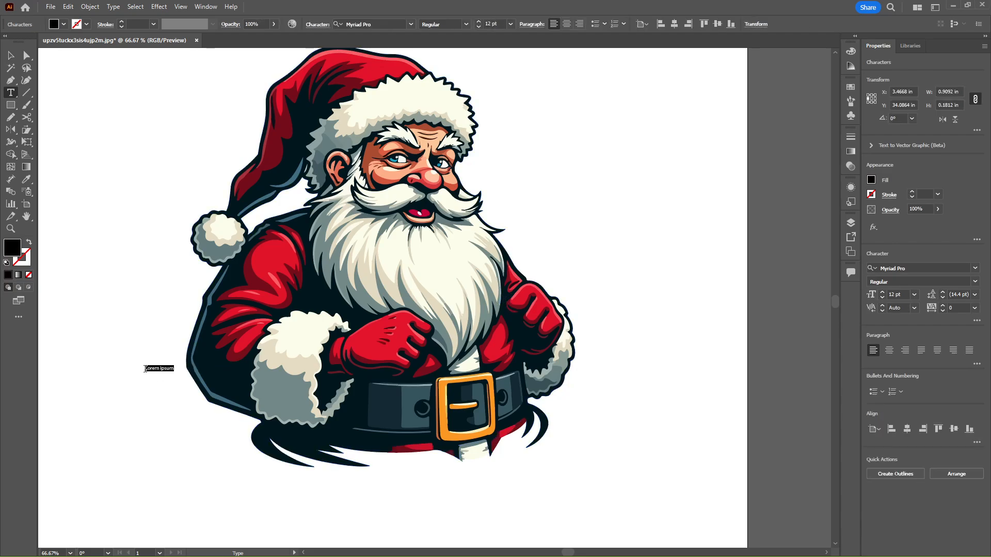
{"action": "type", "text": "SANT"}
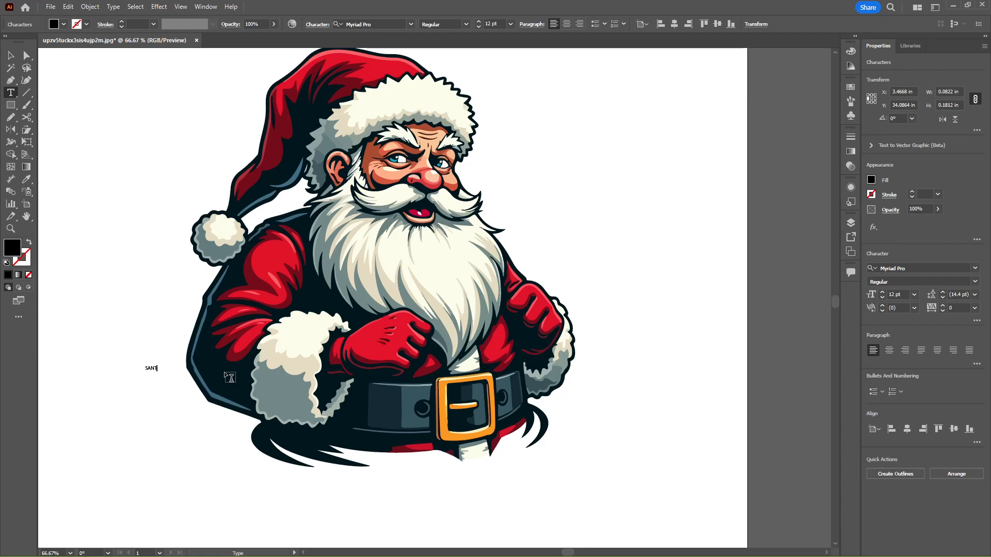
{"action": "type", "text": "A"}
{"action": "left_click", "coordinate": [11, 56]}
{"action": "left_click_drag", "start_coordinate": [186, 399], "coordinate": [608, 413]}
{"action": "left_click_drag", "start_coordinate": [566, 372], "coordinate": [488, 480]}
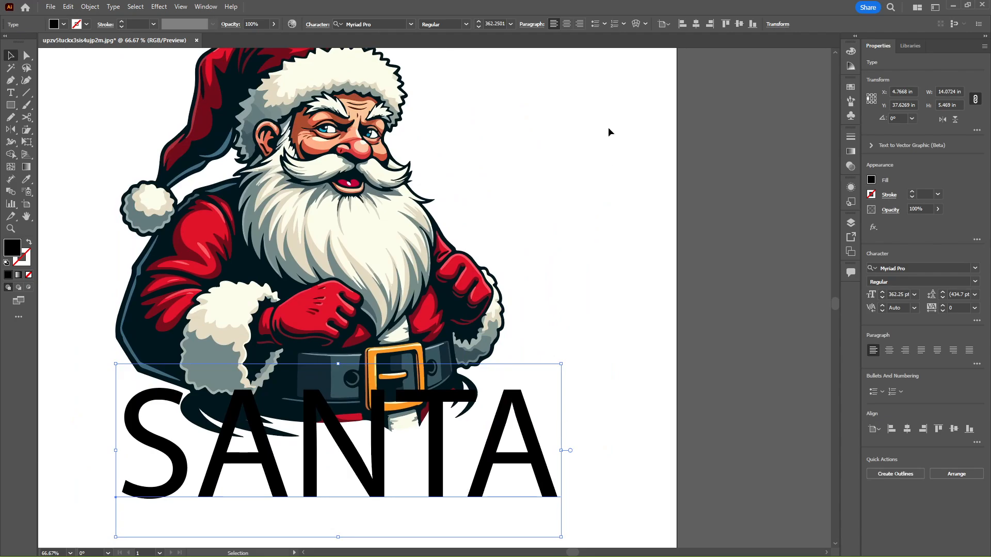
Search the KG fonts and set the "SANTA" text in KG Summer Storm Rough
{"action": "left_click", "coordinate": [412, 24]}
{"action": "type", "text": "k"}
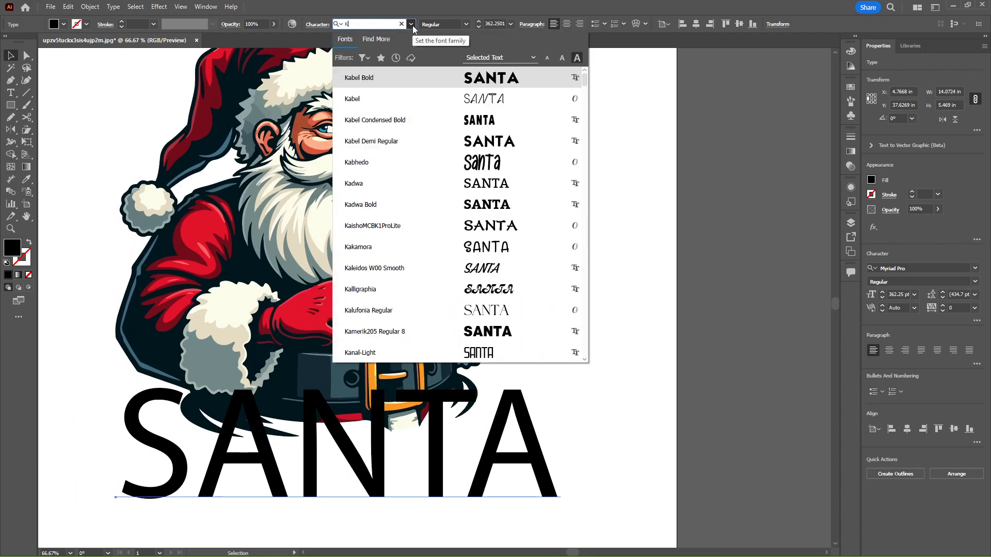
{"action": "type", "text": "G"}
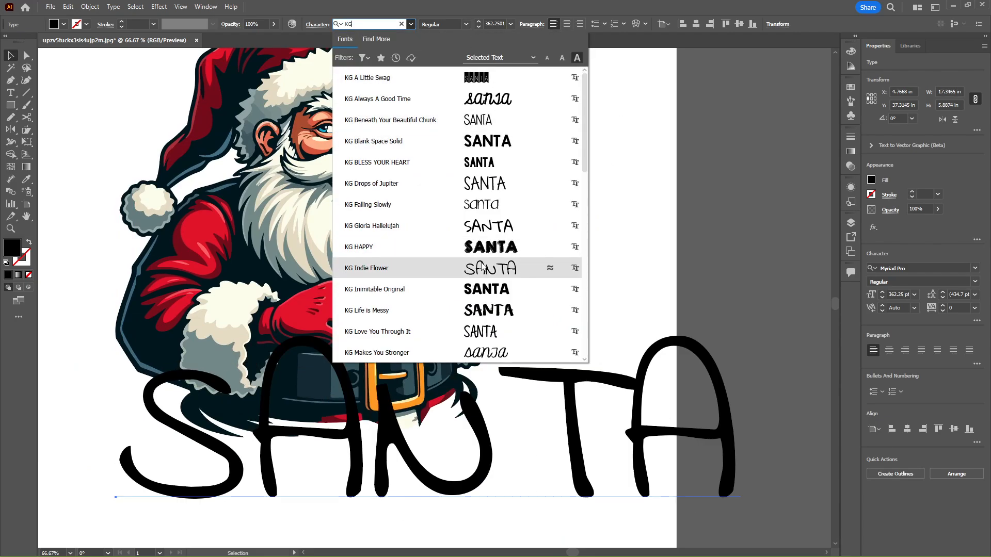
{"action": "scroll", "coordinate": [485, 273], "scroll_direction": "down", "scroll_amount": 2}
{"action": "scroll", "coordinate": [485, 273], "scroll_direction": "down", "scroll_amount": 4}
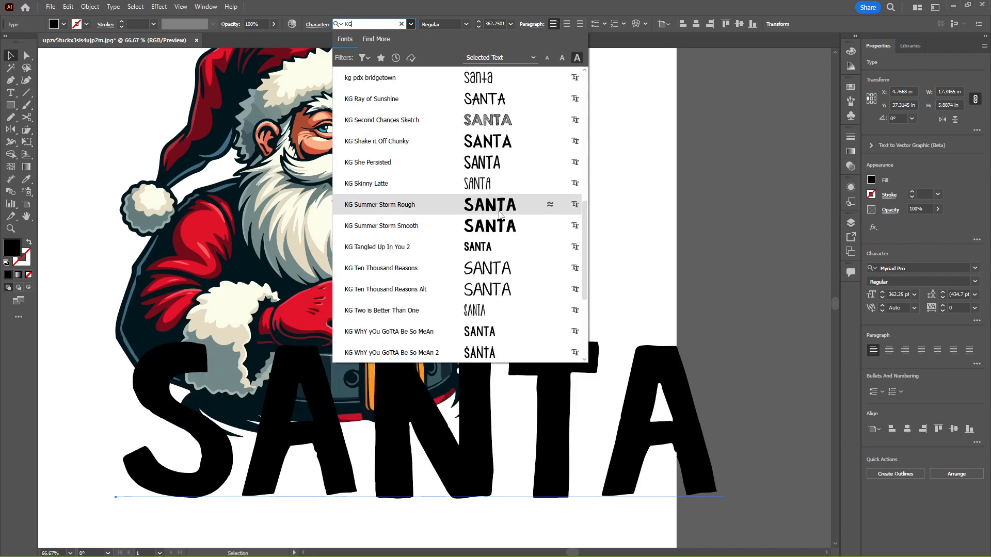
{"action": "scroll", "coordinate": [500, 214], "scroll_direction": "down", "scroll_amount": 3}
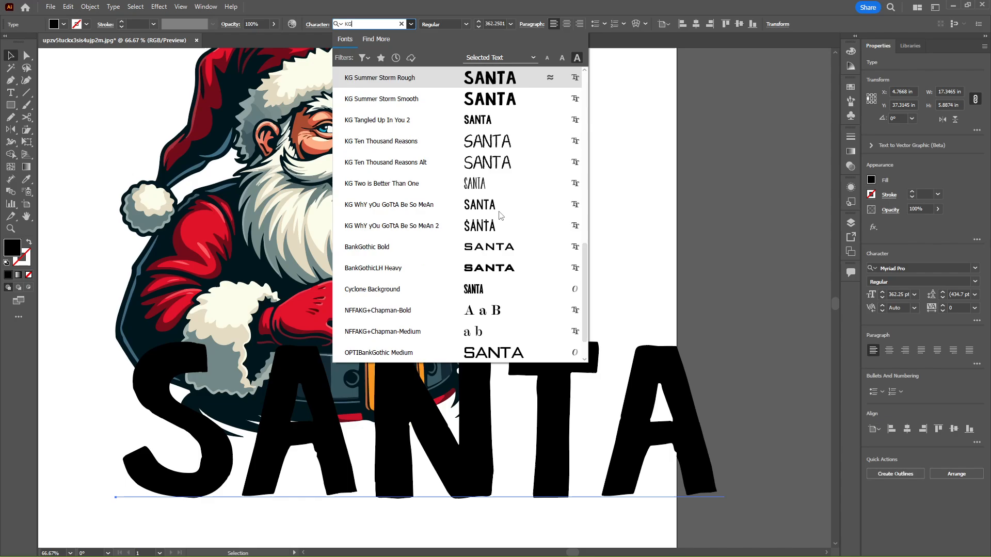
{"action": "scroll", "coordinate": [500, 214], "scroll_direction": "up", "scroll_amount": 2}
{"action": "left_click", "coordinate": [502, 160]}
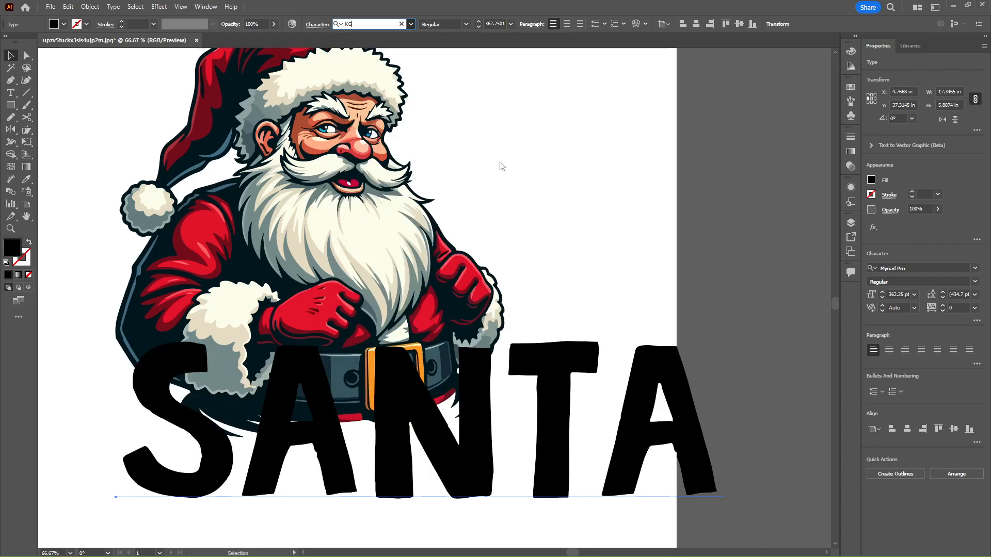
Scale "SANTA" down to about 239 pt below the figure, duplicate it and change one copy to "ASK YOUR MOM"
{"action": "left_click_drag", "start_coordinate": [725, 444], "coordinate": [518, 434]}
{"action": "left_click_drag", "start_coordinate": [437, 433], "coordinate": [345, 376]}
{"action": "double_click", "coordinate": [345, 376]}
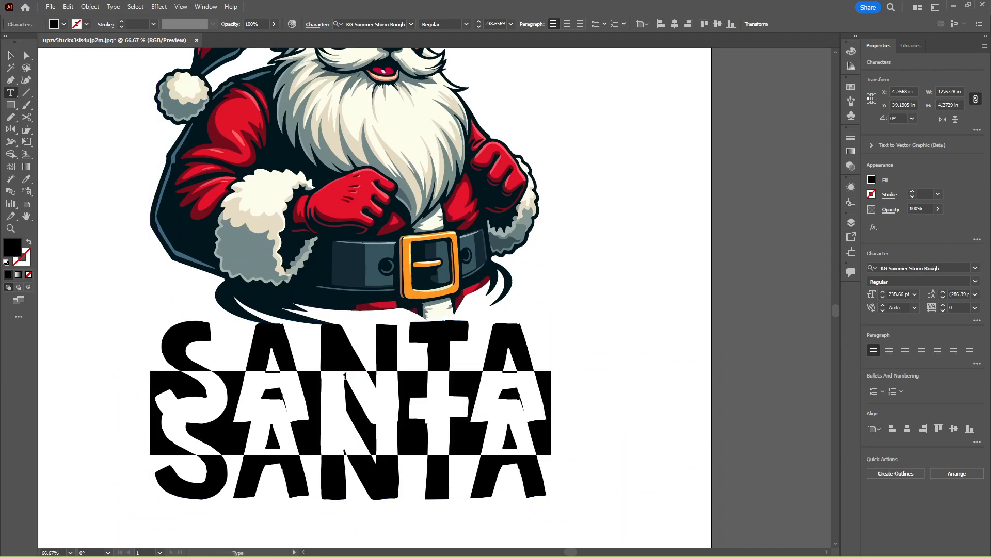
{"action": "type", "text": "ASK YOUR"}
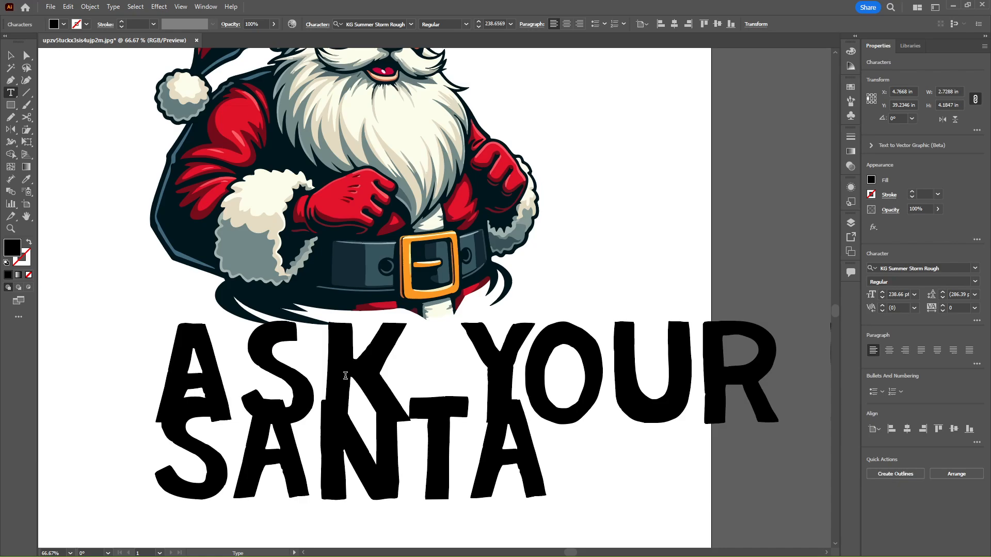
{"action": "key", "text": "Escape"}
Scale "ASK YOUR MOM" down to about 77 pt and place it just above "SANTA"
{"action": "left_click_drag", "start_coordinate": [164, 389], "coordinate": [430, 322]}
{"action": "left_click_drag", "start_coordinate": [541, 322], "coordinate": [288, 367]}
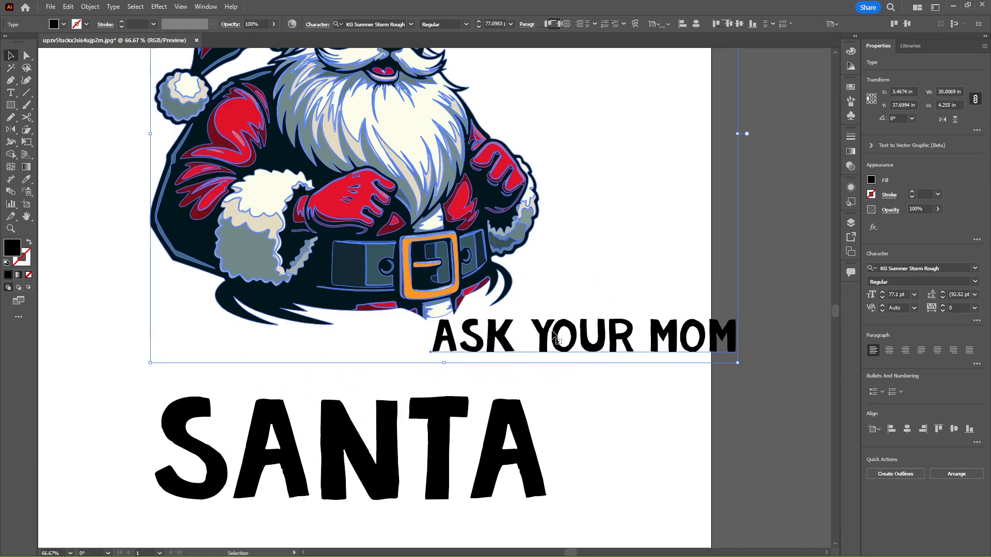
{"action": "left_click", "coordinate": [571, 405]}
{"action": "left_click_drag", "start_coordinate": [637, 343], "coordinate": [364, 369]}
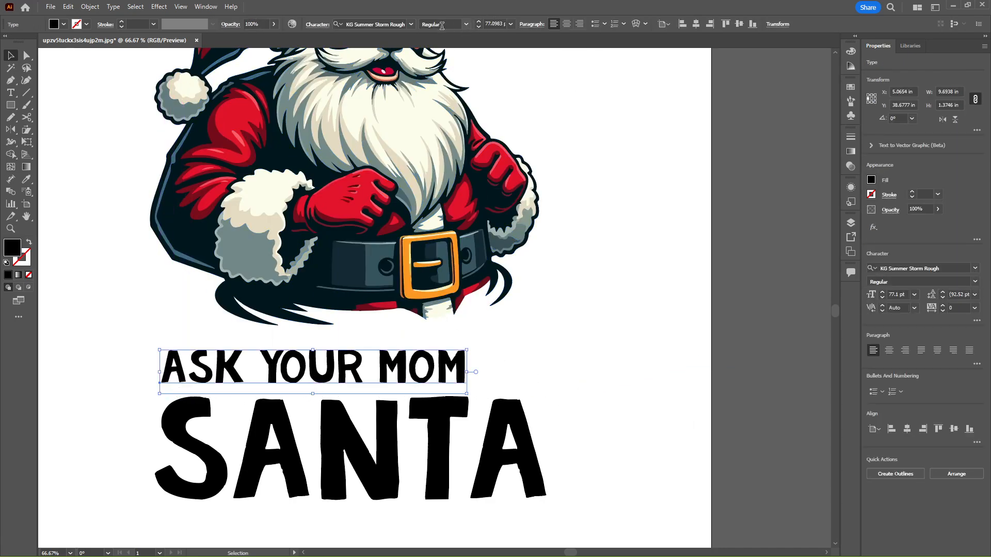
Set "ASK YOUR MOM" in Nexa Rust Sans W00 Black 01, scale it to about 67 pt and center it above "SANTA"
{"action": "left_click", "coordinate": [411, 24]}
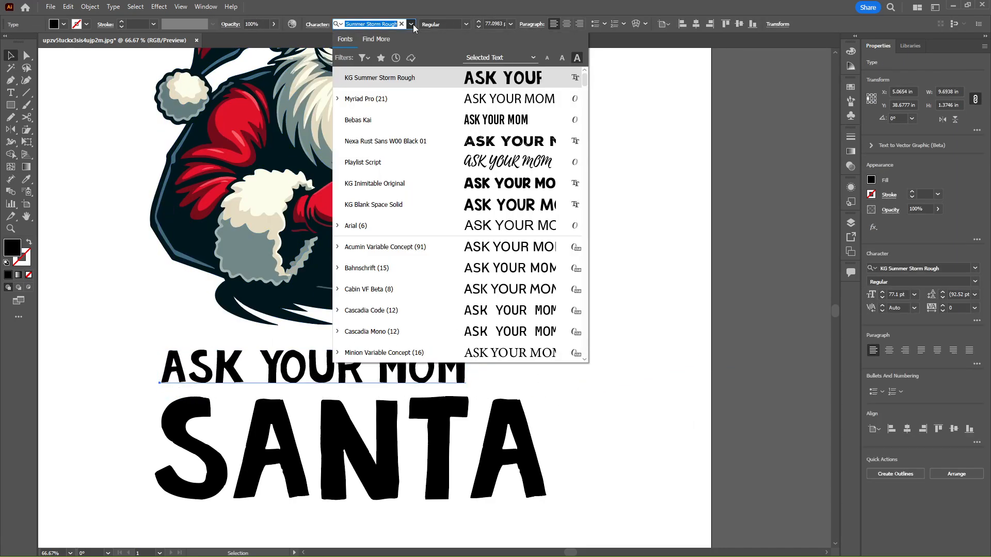
{"action": "left_click", "coordinate": [491, 143]}
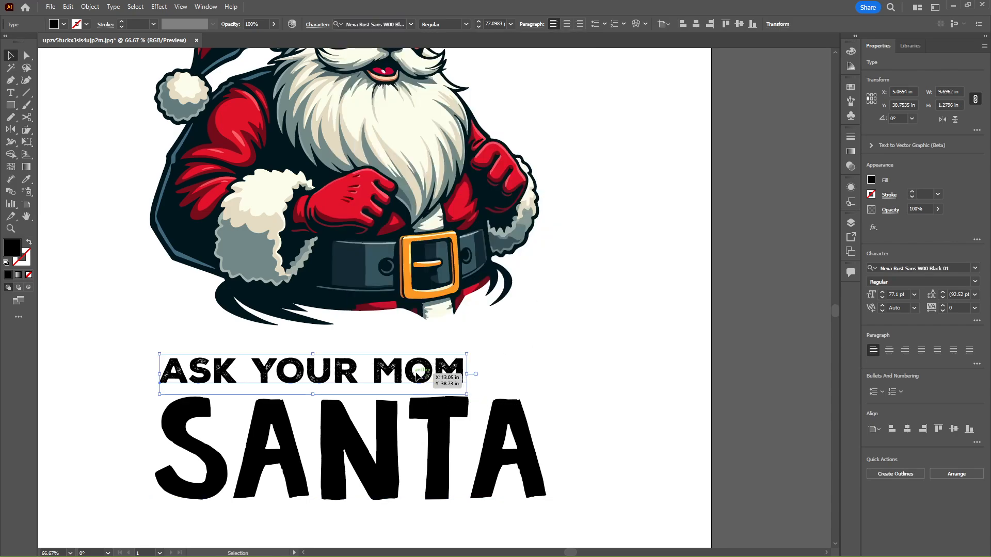
{"action": "left_click_drag", "start_coordinate": [470, 375], "coordinate": [427, 377]}
{"action": "left_click_drag", "start_coordinate": [403, 376], "coordinate": [453, 377]}
{"action": "left_click_drag", "start_coordinate": [419, 364], "coordinate": [433, 305]}
Duplicate the "ASK YOUR MOM" line below "SANTA" and change the copy's text to "IS REAL"
{"action": "left_click_drag", "start_coordinate": [438, 290], "coordinate": [389, 435]}
{"action": "double_click", "coordinate": [388, 435]}
{"action": "key", "text": "ctrl+a"}
{"action": "type", "text": "IS "}
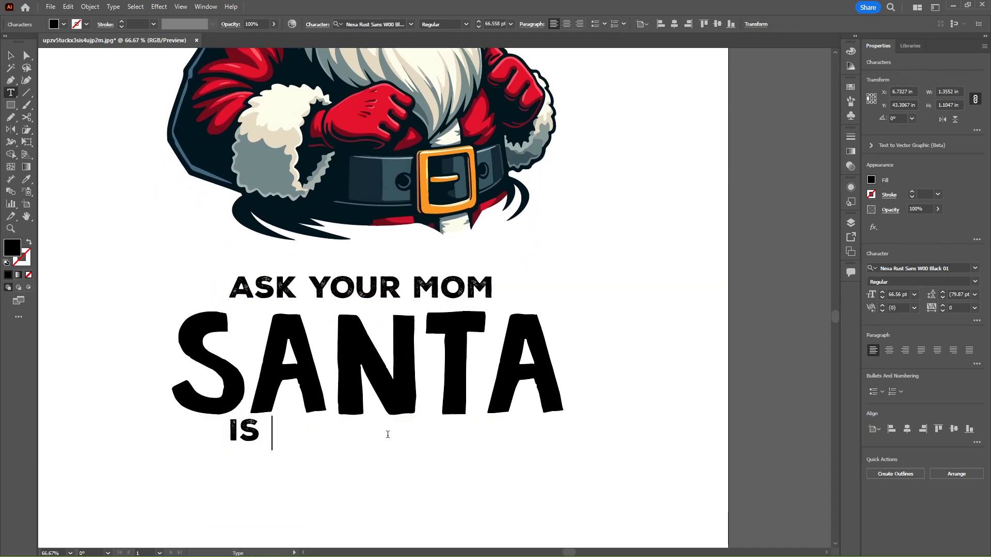
{"action": "type", "text": "REAL"}
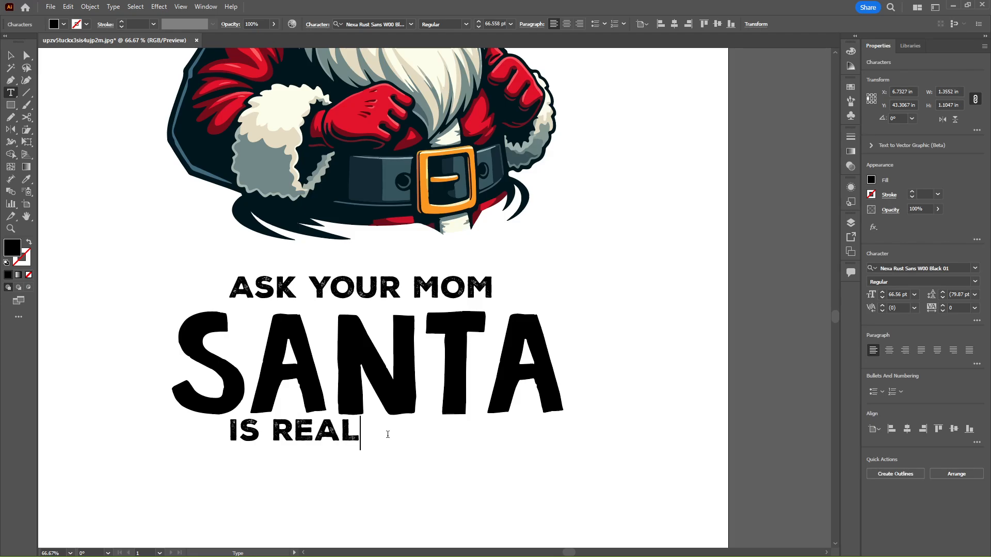
{"action": "left_click", "coordinate": [14, 55]}
Search the fonts for "BOOM" and set the "SANTA" text in BadaBoom Pro BB Italic
{"action": "left_click", "coordinate": [339, 376]}
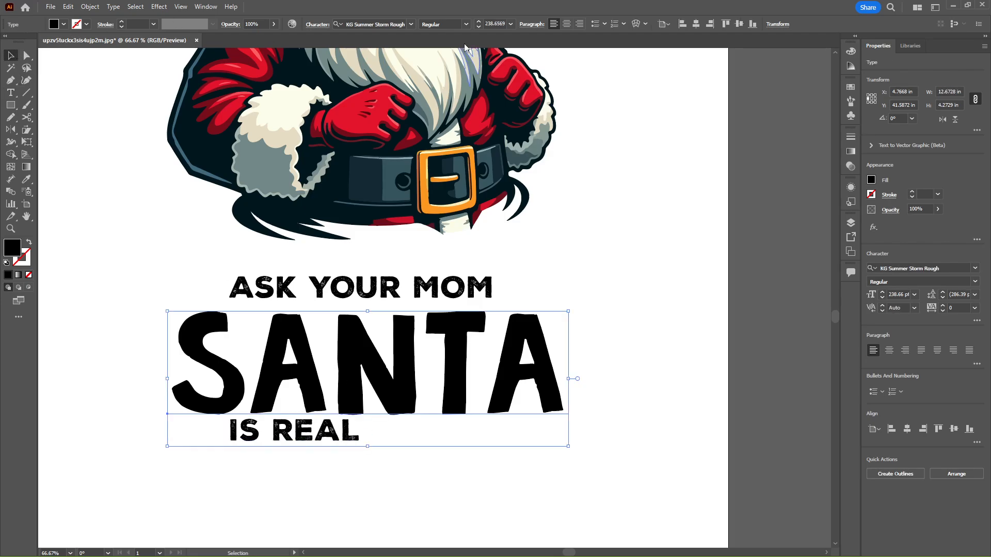
{"action": "left_click", "coordinate": [399, 25]}
{"action": "type", "text": "BOOM"}
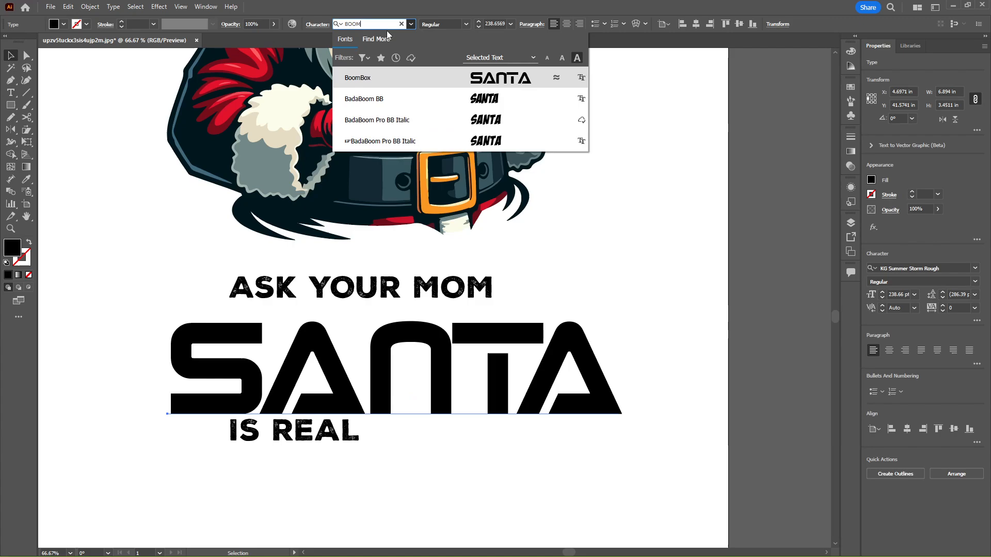
{"action": "left_click", "coordinate": [411, 24]}
{"action": "left_click", "coordinate": [411, 24]}
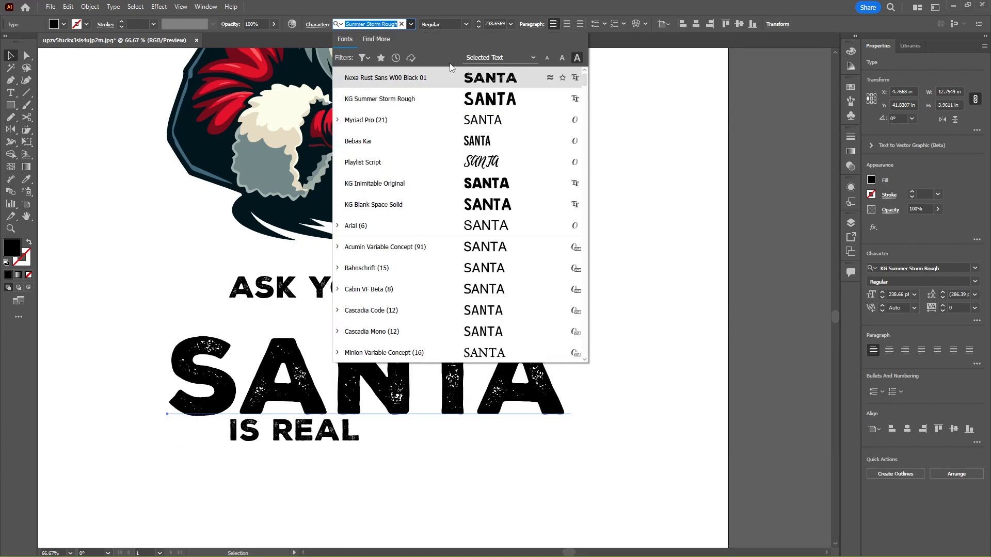
{"action": "type", "text": "BOOO"}
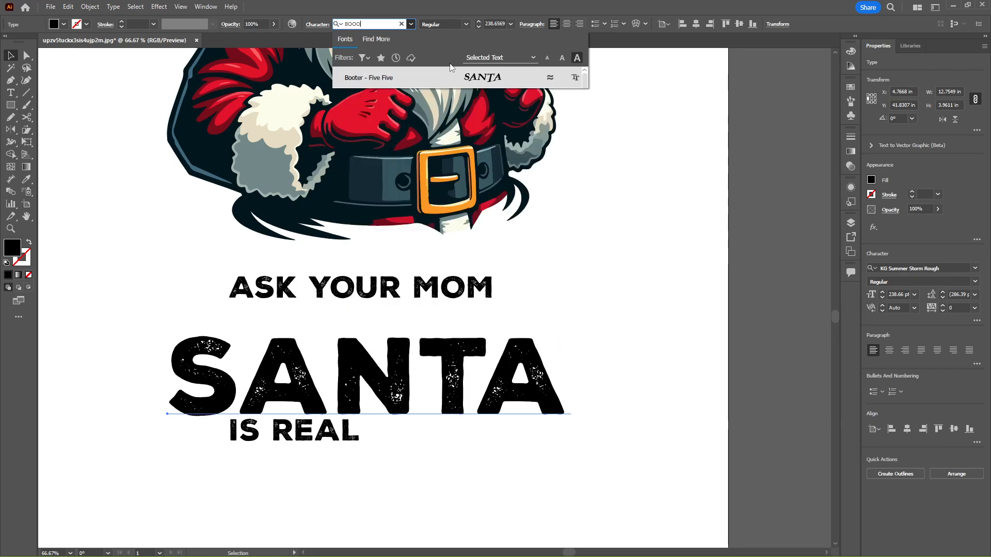
{"action": "type", "text": "MBOO"}
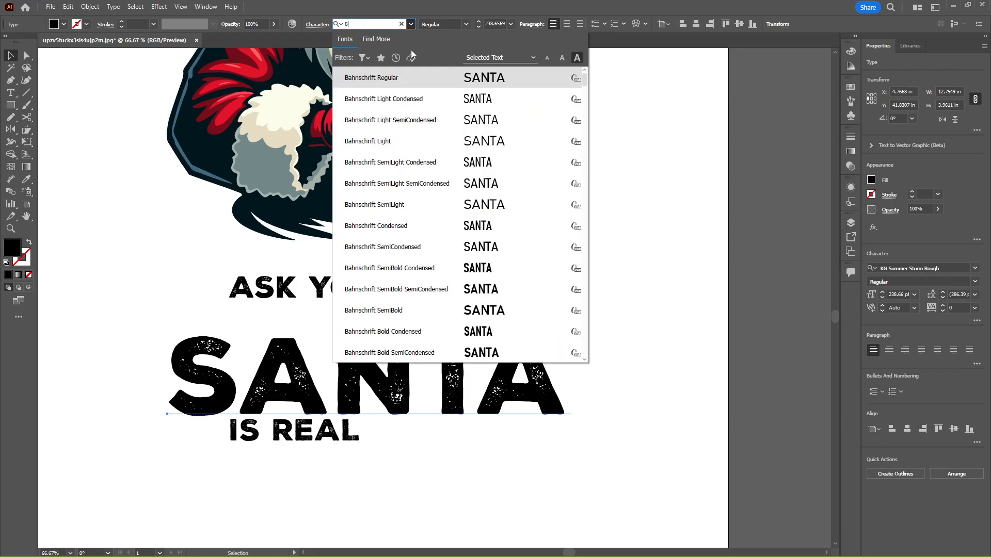
{"action": "scroll", "coordinate": [481, 246], "scroll_direction": "down", "scroll_amount": 2}
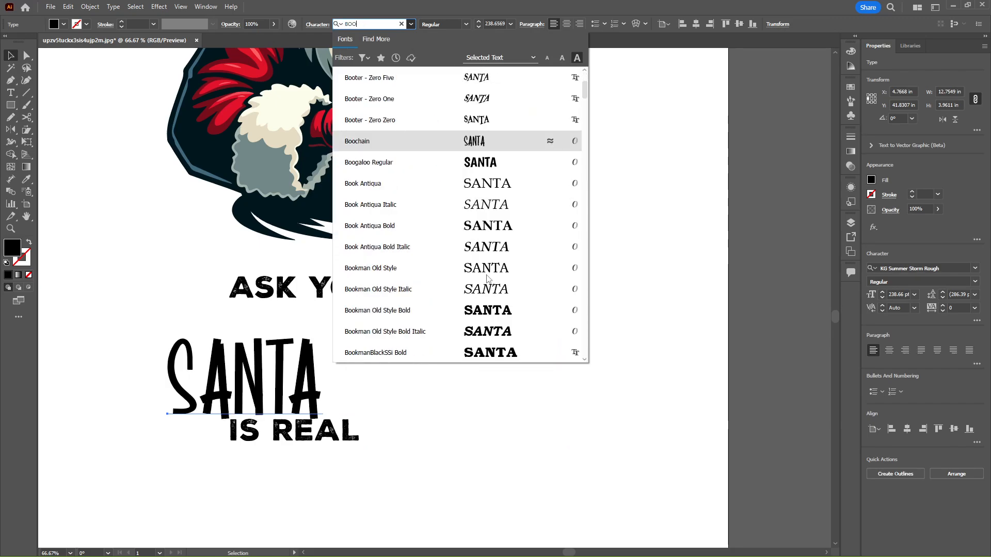
{"action": "type", "text": "M"}
{"action": "left_click", "coordinate": [347, 141]}
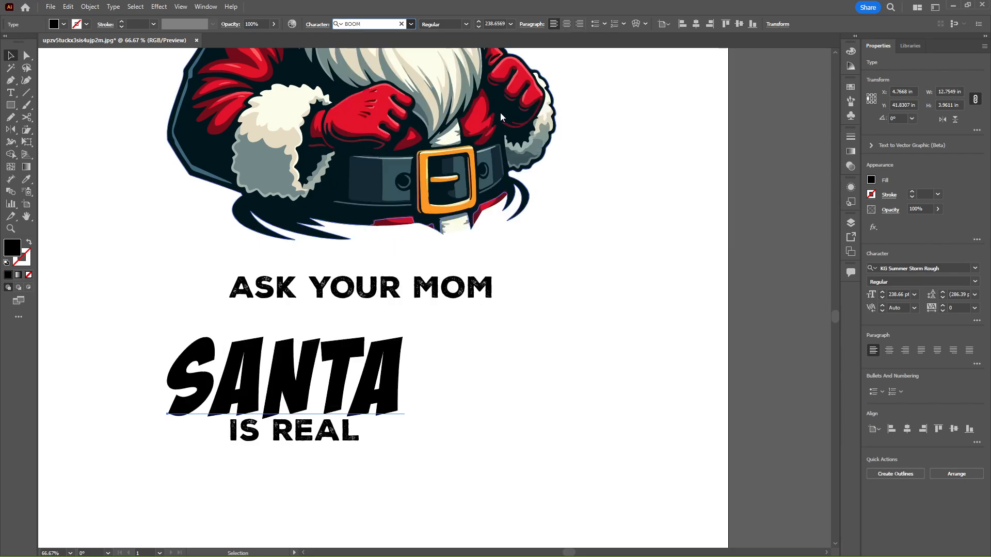
Filter for fonts similar to BadaBoom Pro BB Italic and set the "SANTA" text in SWEET AS REVENGE
{"action": "left_click", "coordinate": [412, 25]}
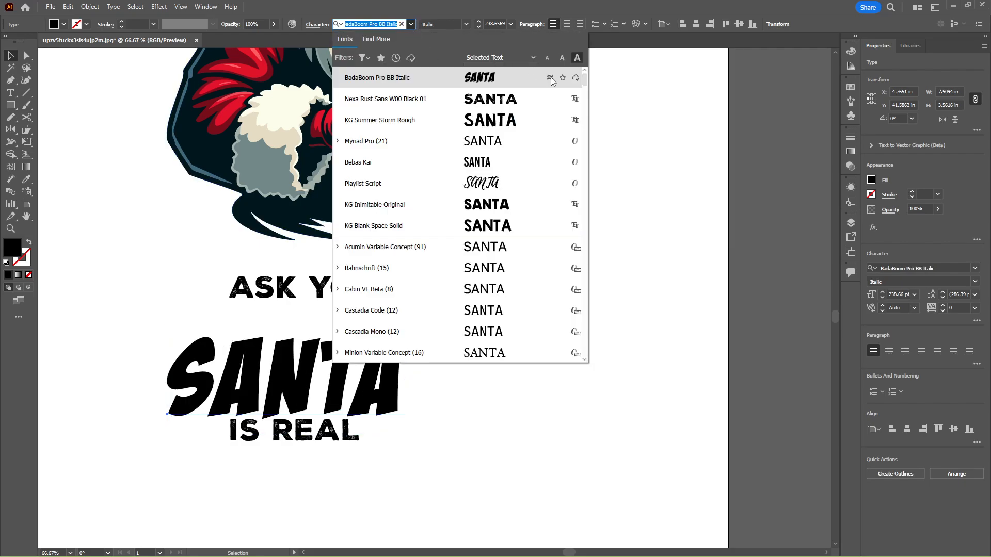
{"action": "left_click", "coordinate": [551, 79]}
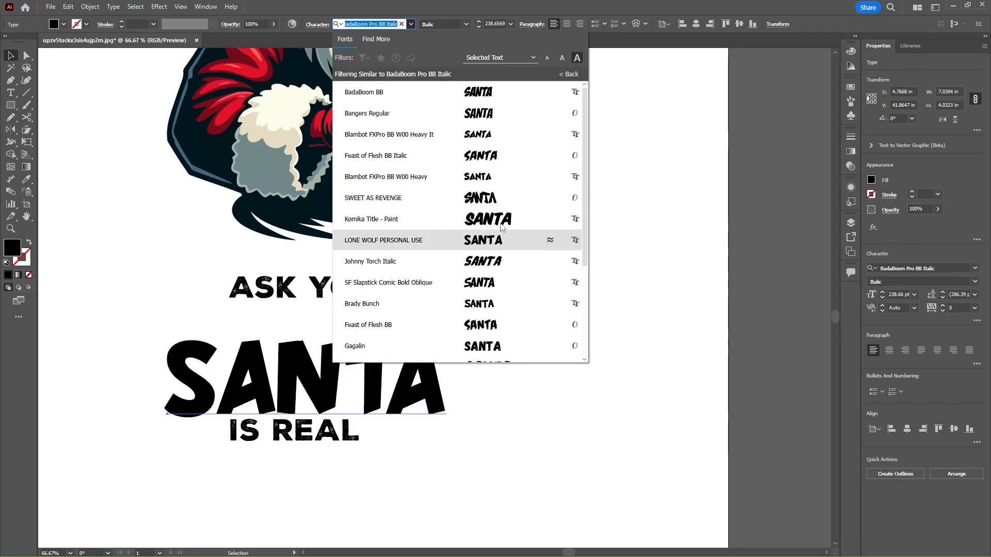
{"action": "left_click", "coordinate": [493, 201]}
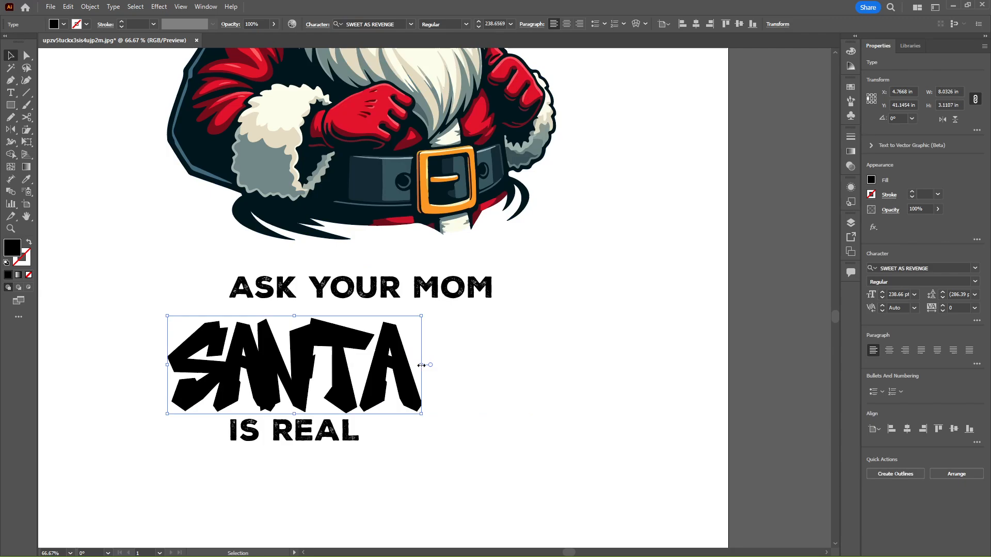
Enlarge the "SANTA" text to about 417 pt, tilt it about 5.5° and place it over Santa's belt
{"action": "left_click_drag", "start_coordinate": [422, 361], "coordinate": [614, 328]}
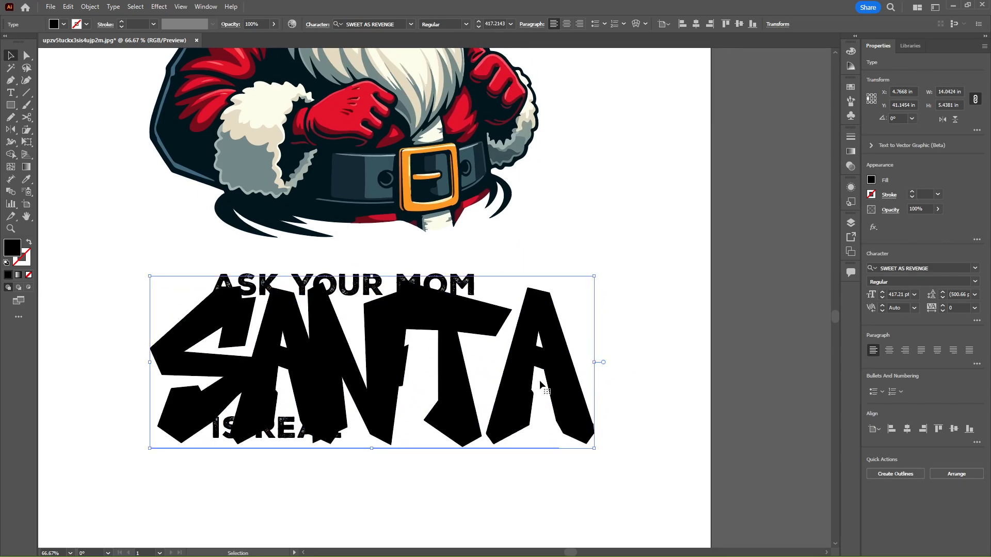
{"action": "left_click_drag", "start_coordinate": [516, 368], "coordinate": [495, 335]}
{"action": "left_click_drag", "start_coordinate": [575, 412], "coordinate": [597, 382]}
{"action": "scroll", "coordinate": [598, 382], "scroll_direction": "up", "scroll_amount": 1}
{"action": "left_click_drag", "start_coordinate": [390, 361], "coordinate": [387, 453]}
{"action": "scroll", "coordinate": [387, 454], "scroll_direction": "up", "scroll_amount": 2}
{"action": "left_click_drag", "start_coordinate": [320, 383], "coordinate": [320, 385]}
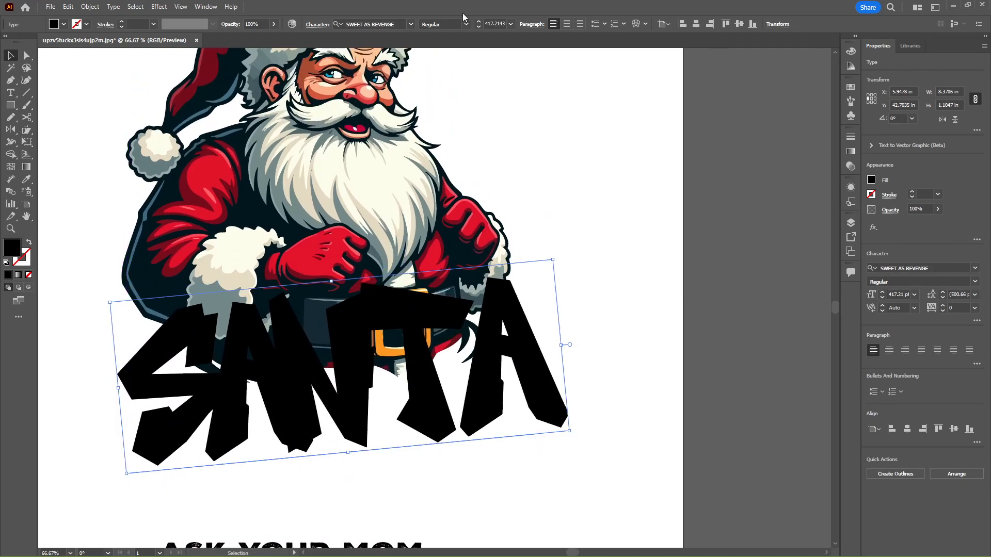
Preview the fonts similar to BadaBoom Pro BB Italic on the "SANTA" text
{"action": "left_click", "coordinate": [411, 24]}
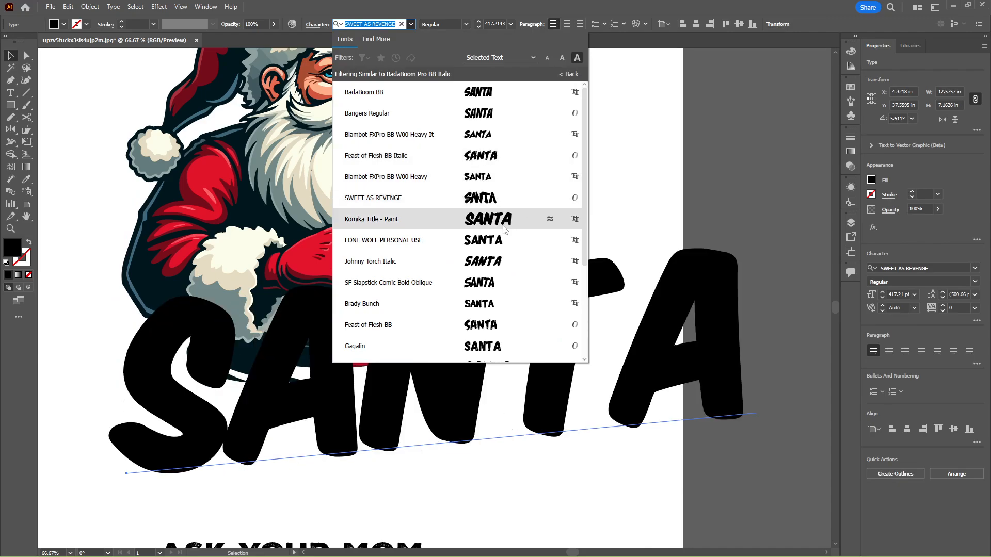
{"action": "scroll", "coordinate": [503, 240], "scroll_direction": "down", "scroll_amount": 2}
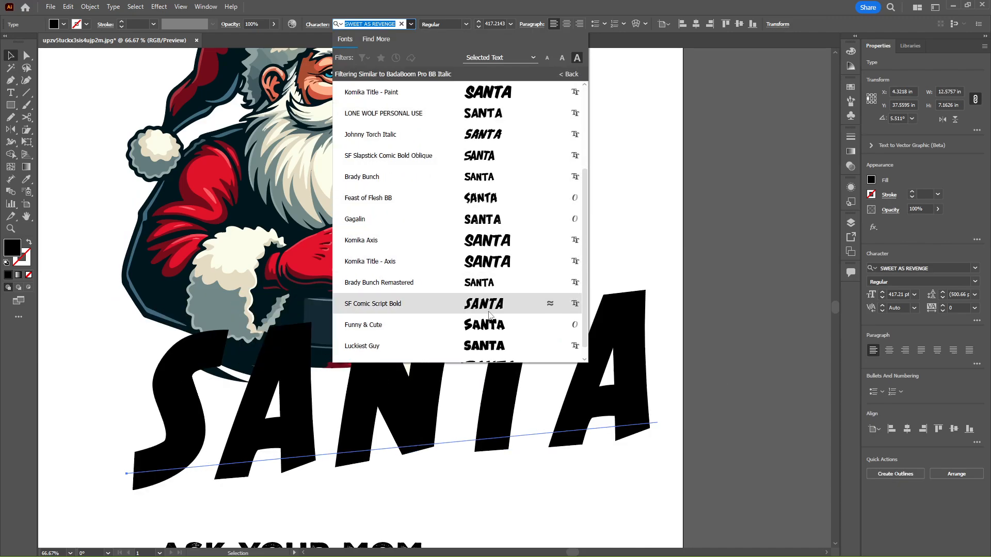
{"action": "scroll", "coordinate": [489, 313], "scroll_direction": "down", "scroll_amount": 1}
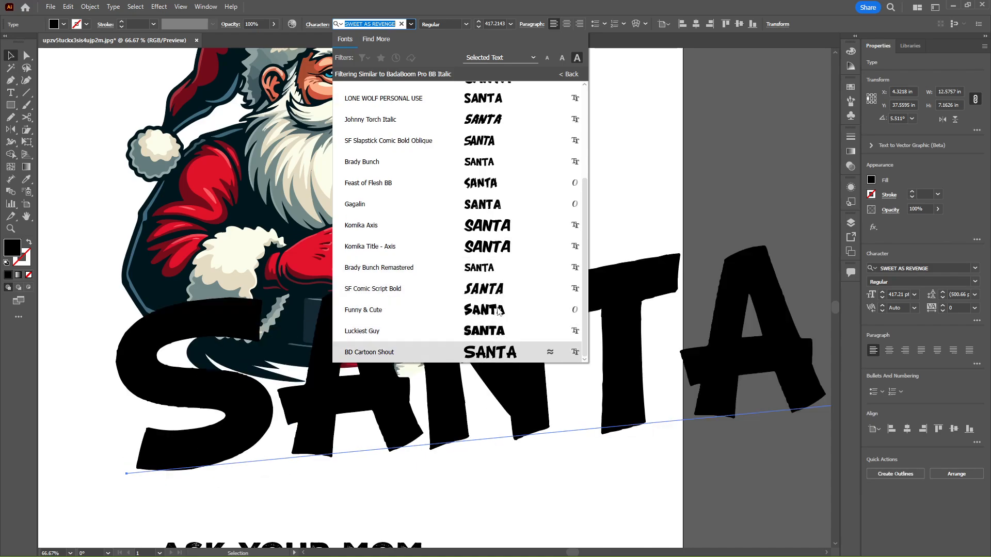
{"action": "scroll", "coordinate": [498, 311], "scroll_direction": "up", "scroll_amount": 3}
{"action": "key", "text": "Escape"}
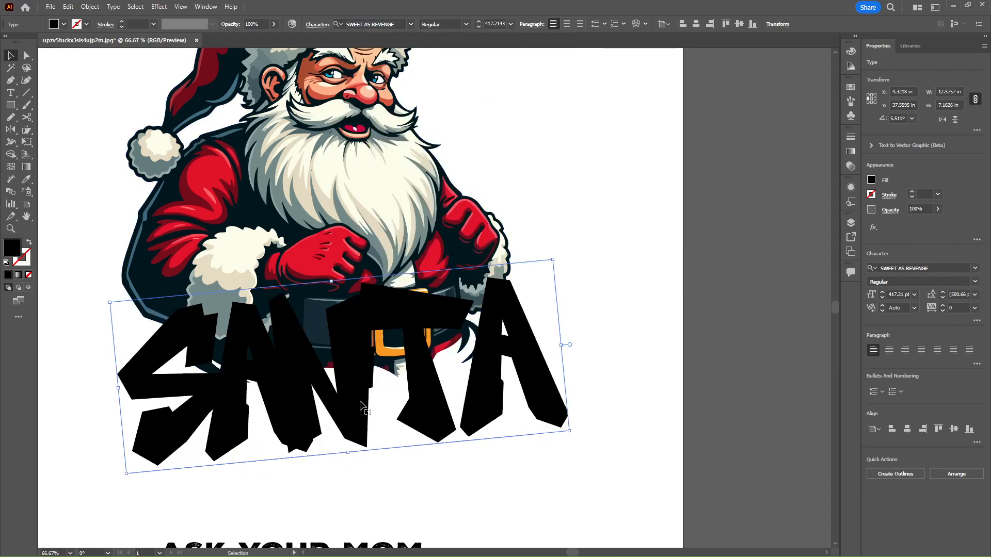
Loosen the tracking of "SANTA" slightly and reposition the text over Santa's belt
{"action": "key", "text": "alt+Right"}
{"action": "left_click_drag", "start_coordinate": [384, 395], "coordinate": [457, 392]}
{"action": "left_click_drag", "start_coordinate": [463, 392], "coordinate": [412, 383]}
Convert the "SANTA" text to outlines and fill it with the bright red sampled from Santa's sleeve
{"action": "right_click", "coordinate": [441, 393]}
{"action": "left_click", "coordinate": [482, 230]}
{"action": "key", "text": "i"}
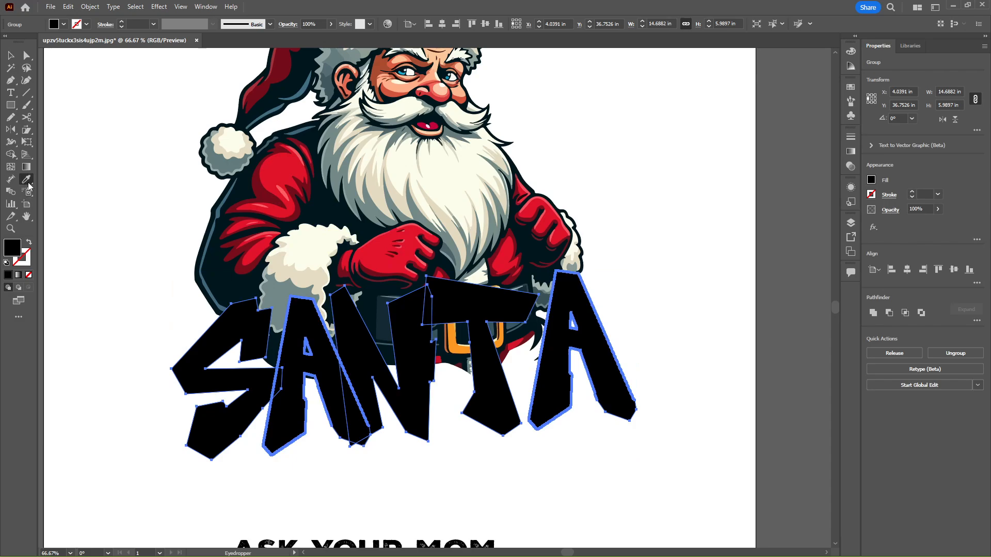
{"action": "left_click", "coordinate": [280, 175]}
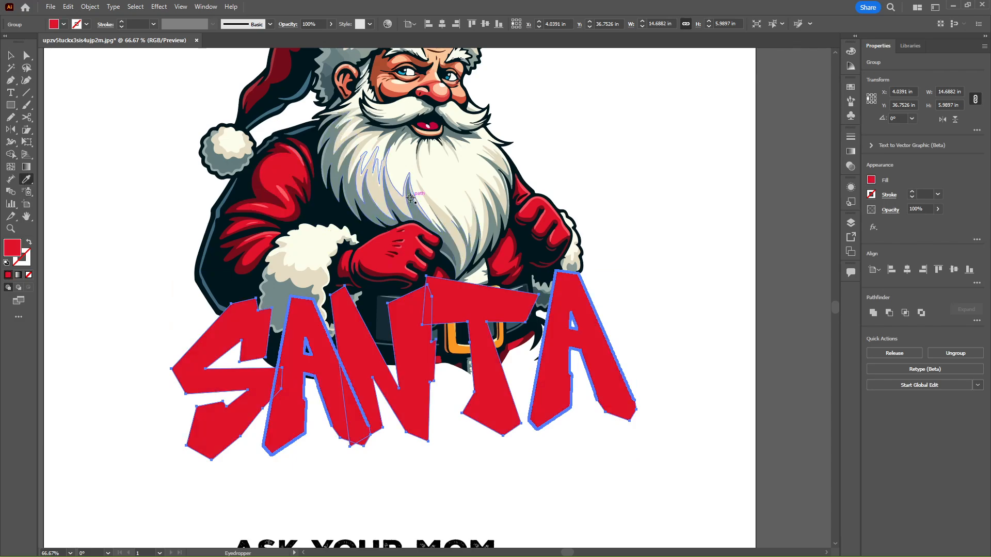
Offset the paths of the "SANTA" letters by 0.25 in with round joins
{"action": "left_click", "coordinate": [91, 7]}
{"action": "mouse_move", "coordinate": [122, 275]}
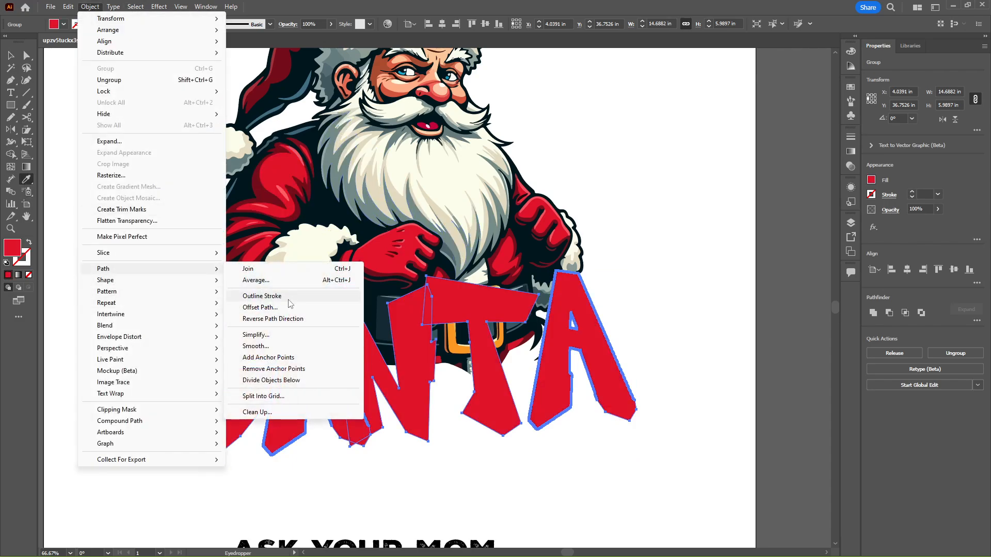
{"action": "left_click", "coordinate": [287, 309]}
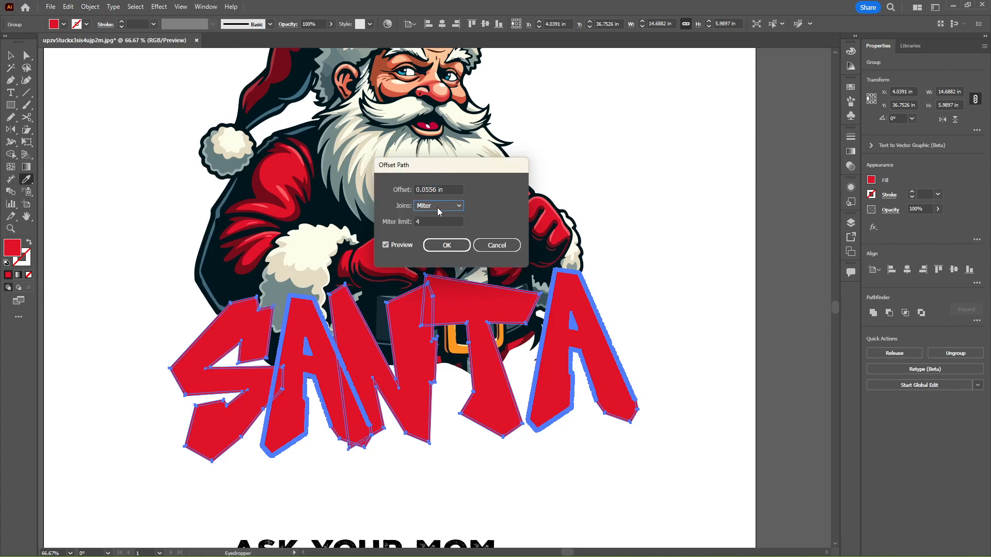
{"action": "left_click", "coordinate": [437, 207]}
{"action": "left_click", "coordinate": [438, 228]}
{"action": "left_click_drag", "start_coordinate": [450, 189], "coordinate": [367, 198]}
{"action": "key", "text": "Up"}
{"action": "key", "text": "Up"}
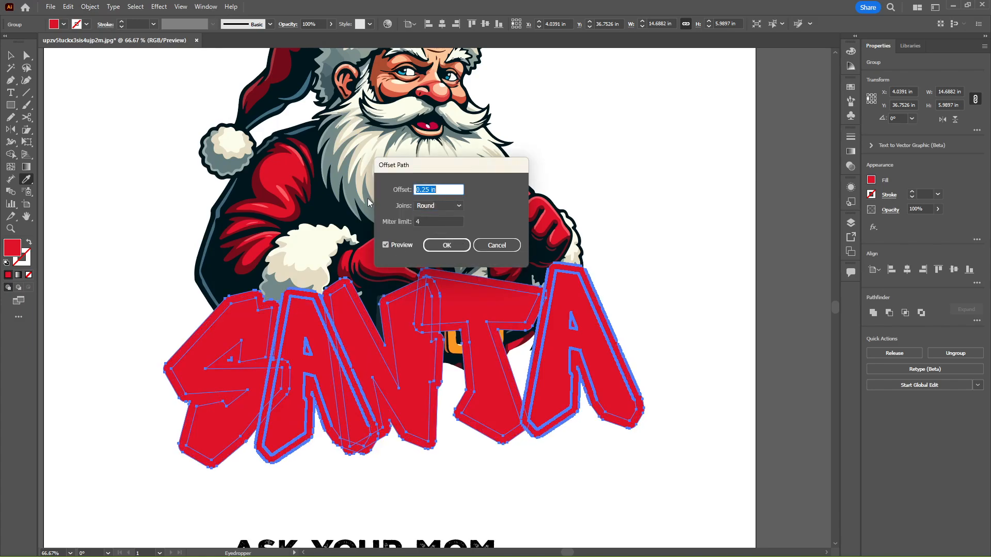
{"action": "left_click", "coordinate": [448, 245]}
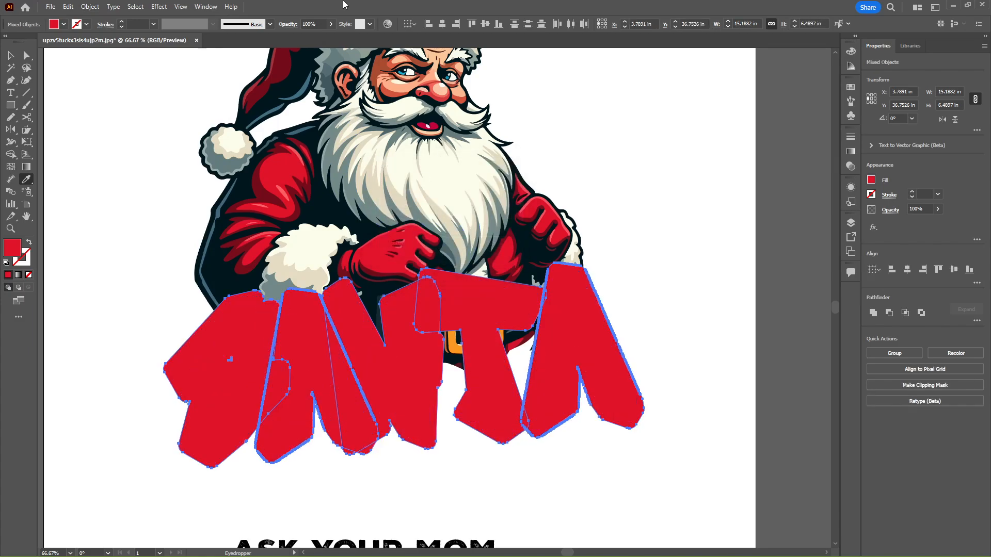
Unite the offset shapes around "SANTA" into a single outline shape with Pathfinder
{"action": "left_click", "coordinate": [216, 11]}
{"action": "left_click", "coordinate": [222, 418]}
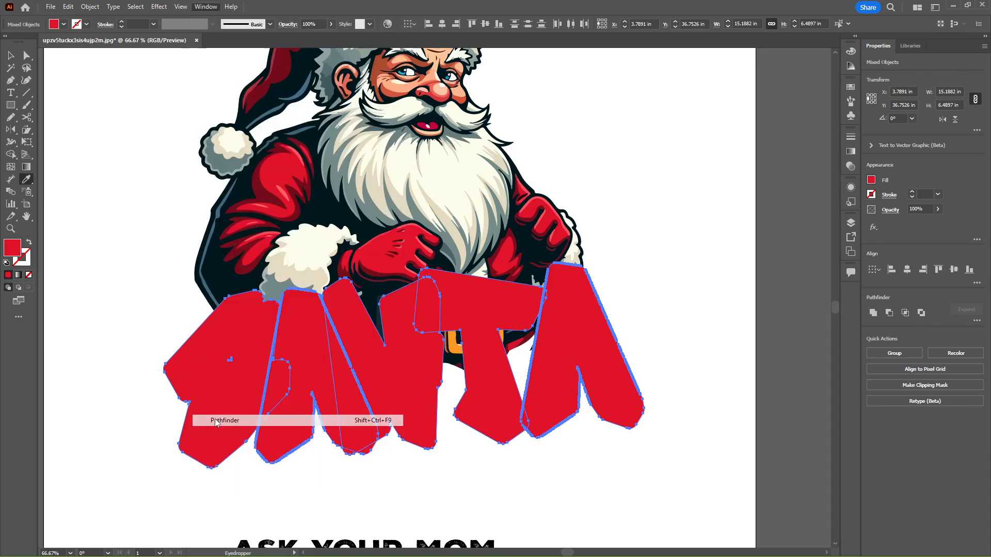
{"action": "left_click", "coordinate": [386, 98]}
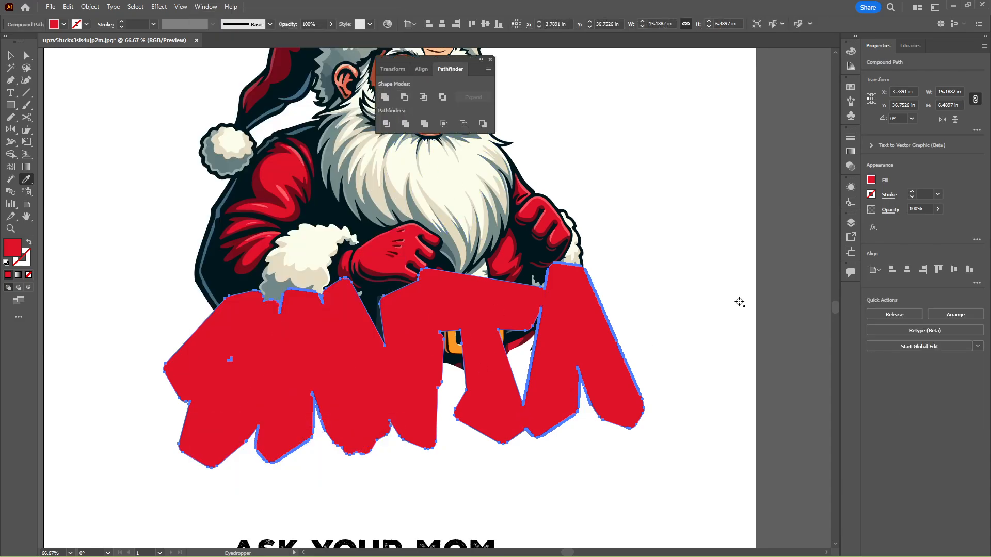
Open the default Print swatch library and fill the united "SANTA" outline shape with white
{"action": "left_click", "coordinate": [850, 56]}
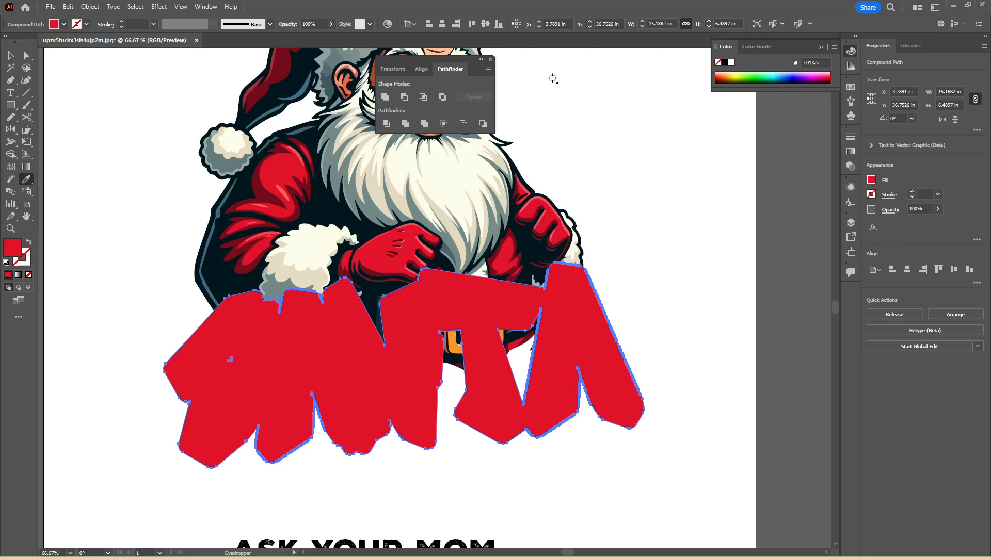
{"action": "left_click", "coordinate": [64, 25]}
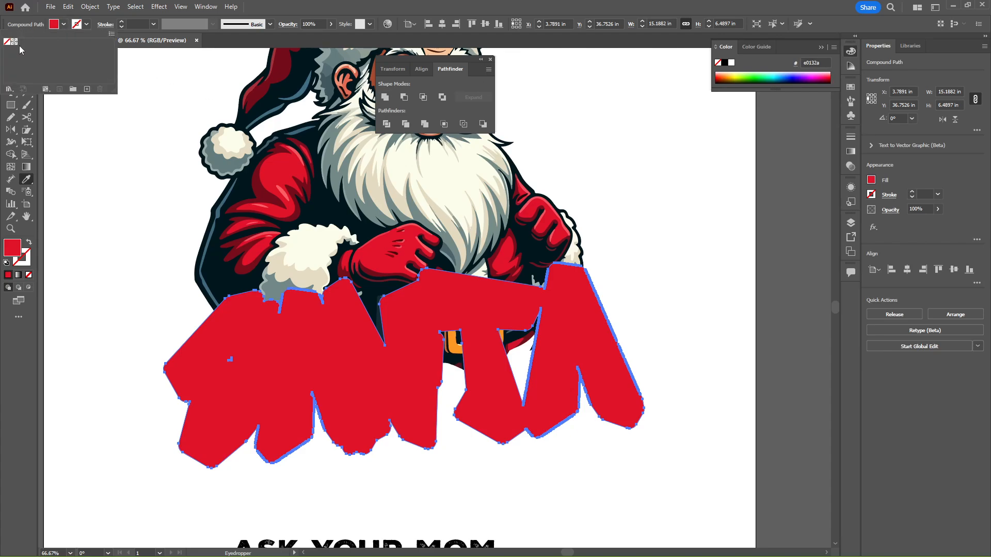
{"action": "left_click", "coordinate": [111, 34]}
{"action": "mouse_move", "coordinate": [227, 265]}
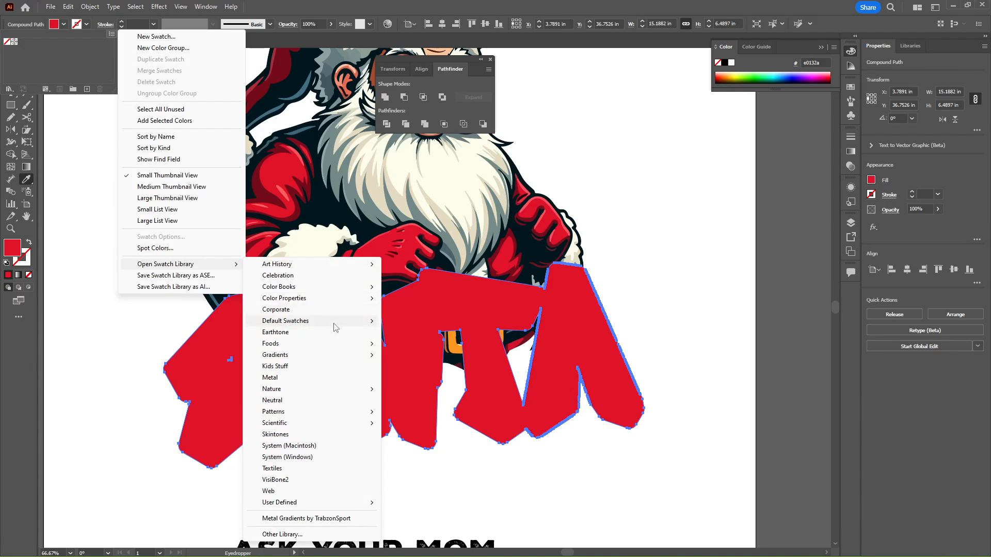
{"action": "mouse_move", "coordinate": [341, 321]}
{"action": "left_click", "coordinate": [440, 343]}
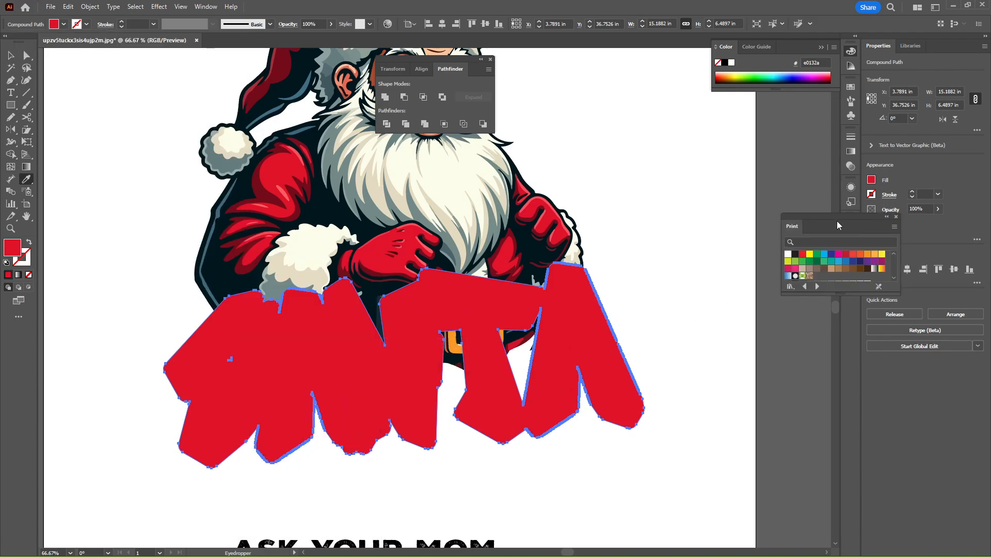
{"action": "left_click_drag", "start_coordinate": [838, 226], "coordinate": [740, 187]}
{"action": "left_click", "coordinate": [692, 217]}
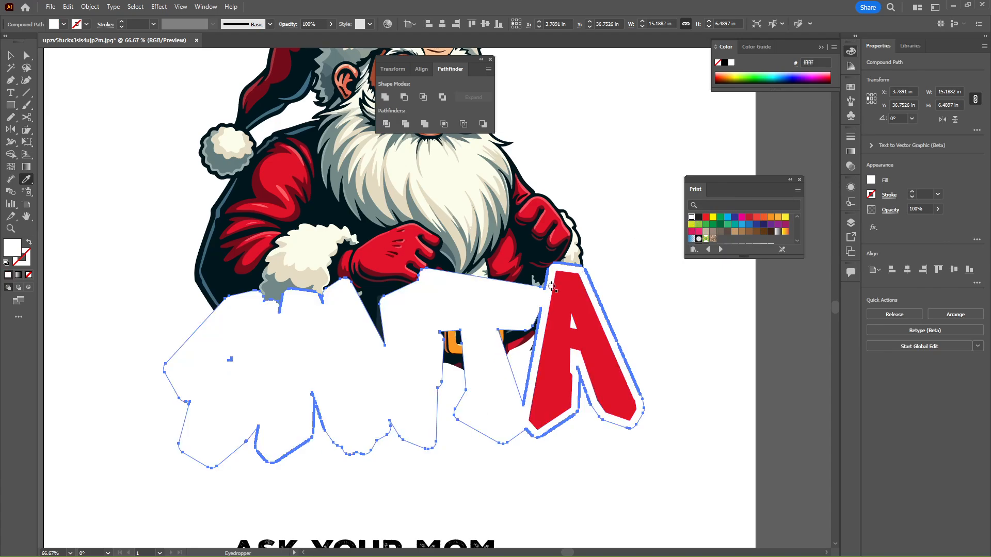
Send the white outline shape behind the red "SANTA" letters
{"action": "left_click", "coordinate": [553, 287]}
{"action": "left_click", "coordinate": [10, 56]}
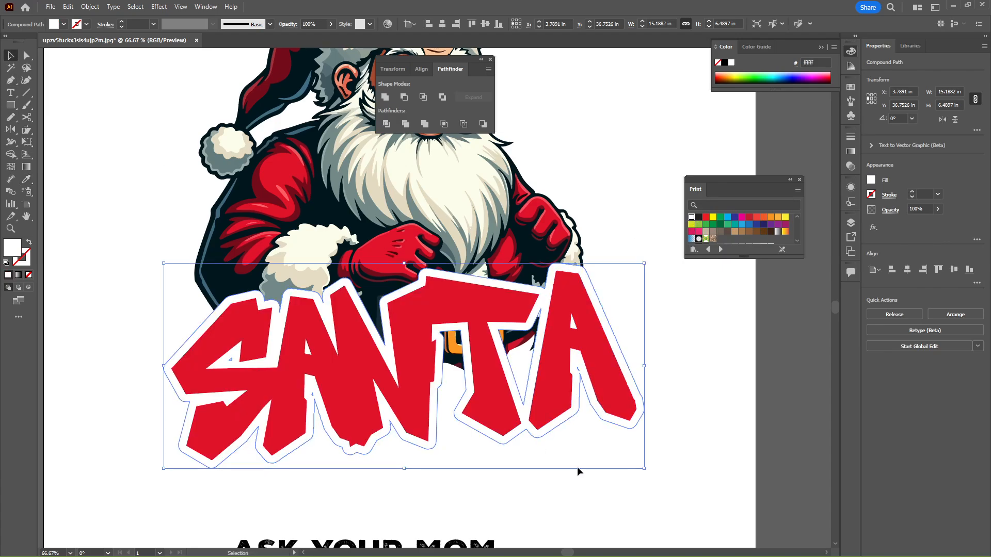
{"action": "left_click", "coordinate": [602, 470]}
{"action": "left_click", "coordinate": [388, 433]}
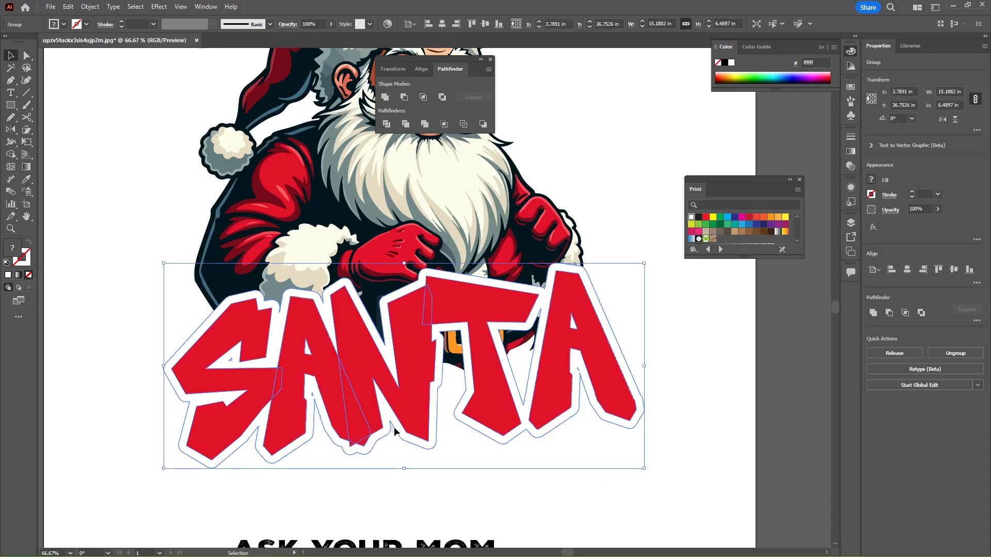
{"action": "left_click", "coordinate": [558, 441]}
{"action": "left_click", "coordinate": [519, 436]}
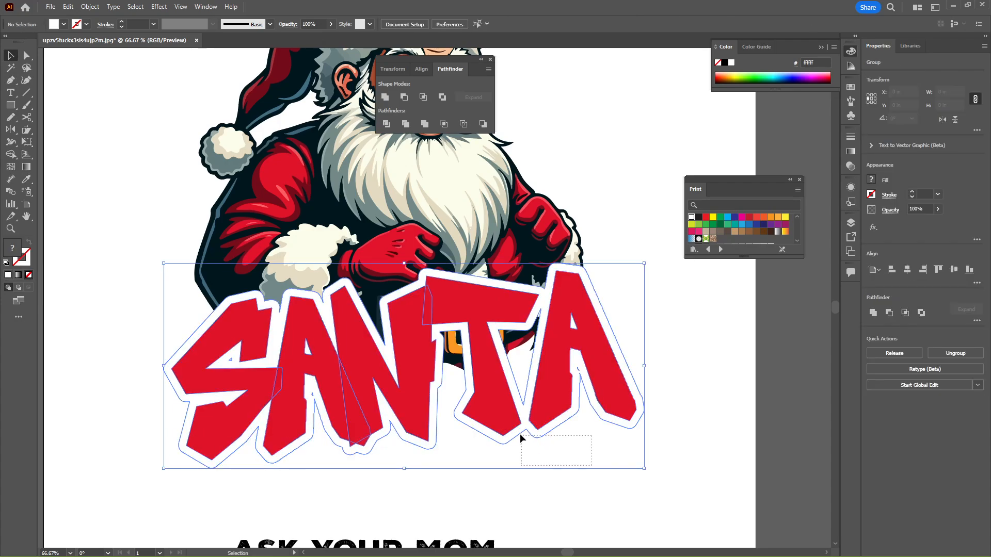
{"action": "left_click", "coordinate": [597, 472]}
{"action": "left_click", "coordinate": [608, 423]}
{"action": "left_click_drag", "start_coordinate": [608, 423], "coordinate": [614, 427]}
Ungroup the "SANTA" lettering and duplicate its white outline about 0.15 in to the right and slightly down
{"action": "right_click", "coordinate": [570, 308]}
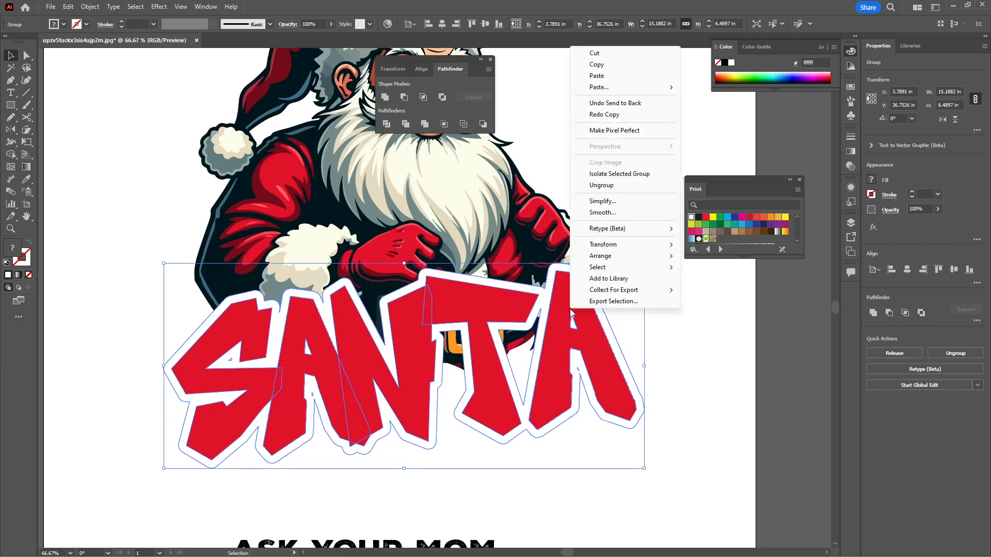
{"action": "left_click", "coordinate": [605, 186]}
{"action": "left_click", "coordinate": [657, 330]}
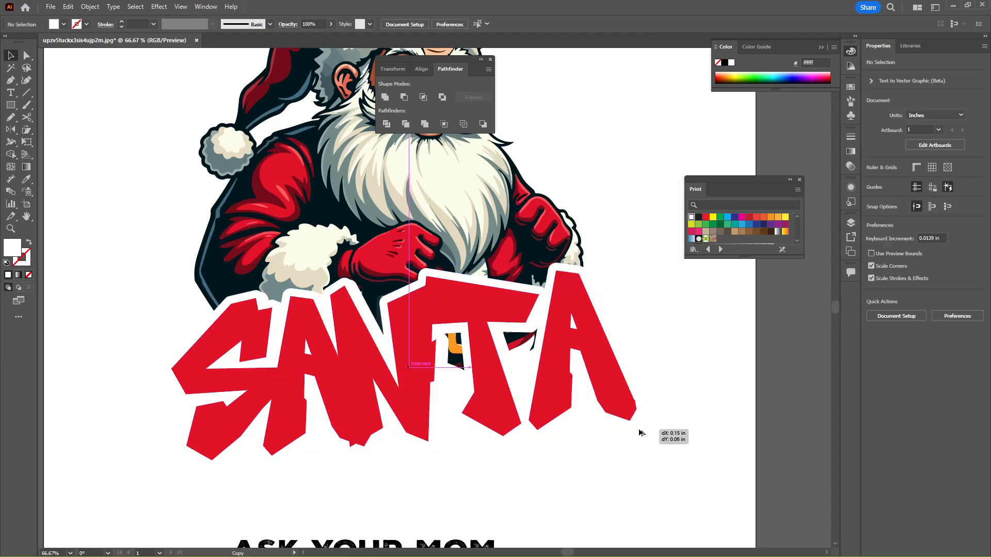
{"action": "left_click", "coordinate": [640, 431]}
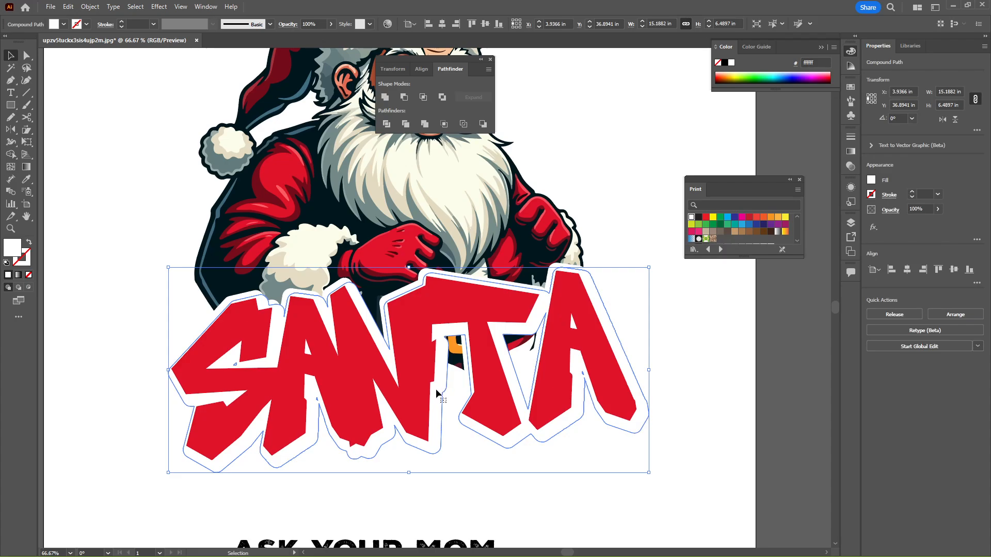
Fill the duplicated outline with the dark red from Santa's sleeve and send it behind the white outline
{"action": "key", "text": "i"}
{"action": "left_click", "coordinate": [230, 256]}
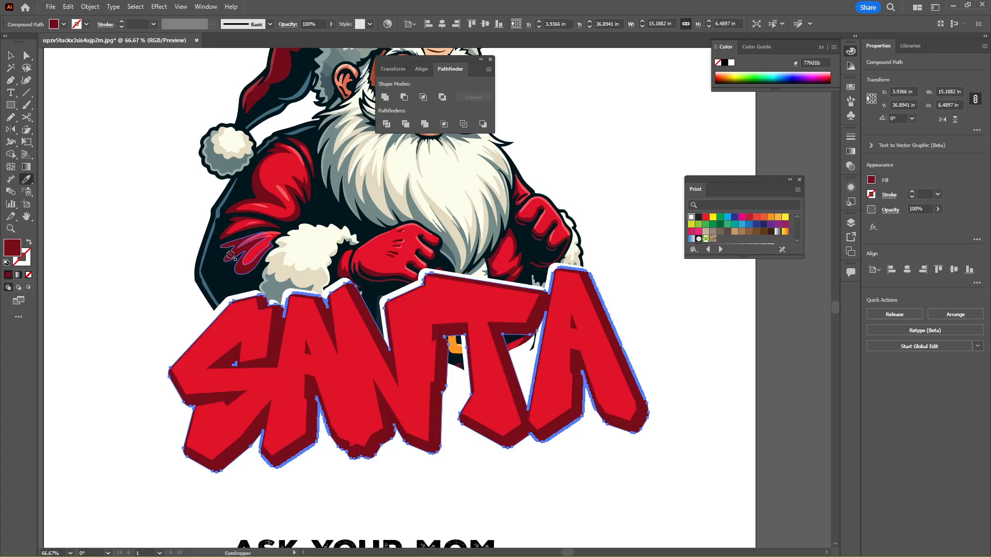
{"action": "left_click", "coordinate": [10, 55]}
{"action": "key", "text": "ctrl+z"}
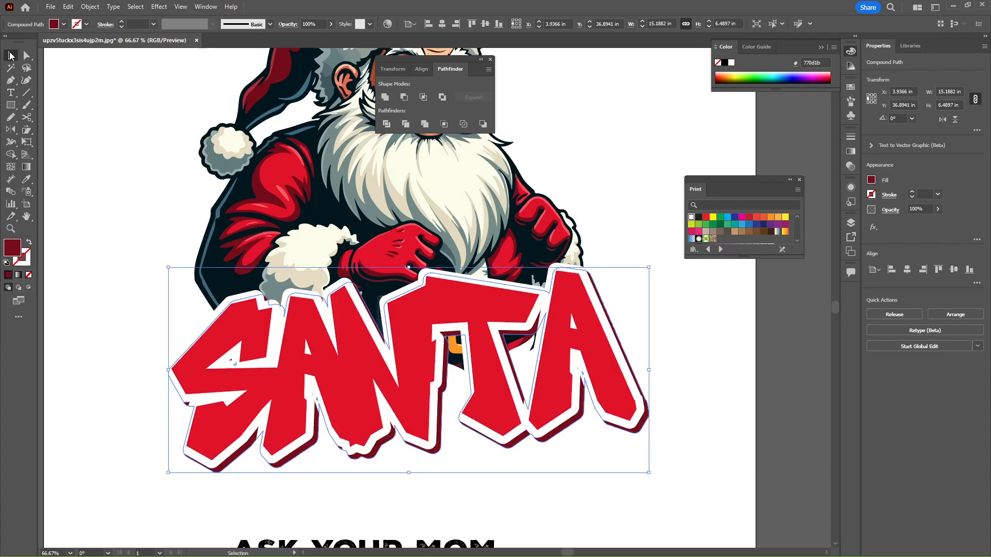
Nudge the dark red shadow shape a little farther right and down to deepen the drop shadow behind "SANTA"
{"action": "key", "text": "Right"}
{"action": "key", "text": "Right"}
{"action": "key", "text": "Right"}
{"action": "key", "text": "Right"}
{"action": "key", "text": "Right"}
{"action": "key", "text": "Right"}
{"action": "key", "text": "Right"}
{"action": "key", "text": "Right"}
{"action": "key", "text": "Right"}
{"action": "key", "text": "Down"}
{"action": "key", "text": "Down"}
{"action": "key", "text": "Down"}
{"action": "key", "text": "Down"}
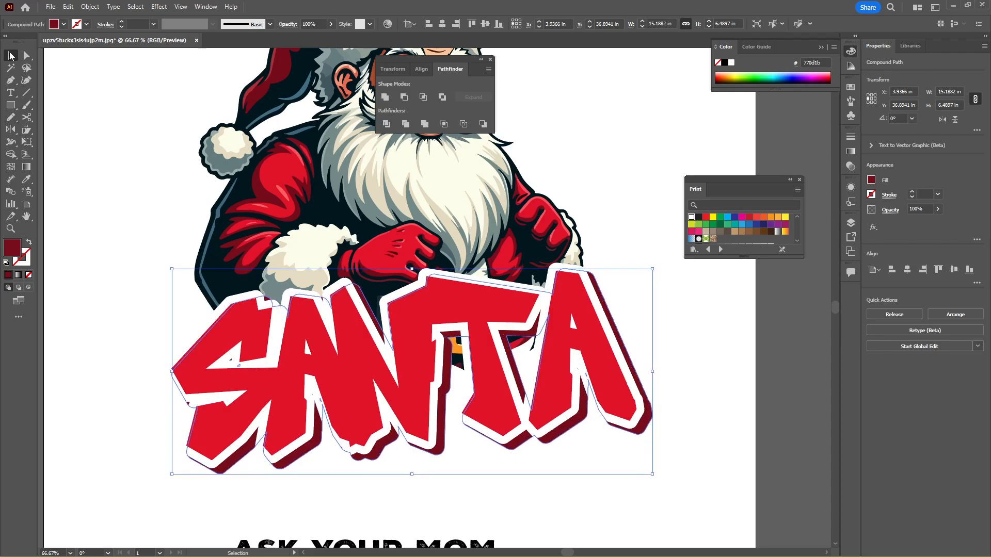
{"action": "key", "text": "Left"}
{"action": "key", "text": "Left"}
{"action": "left_click", "coordinate": [196, 508]}
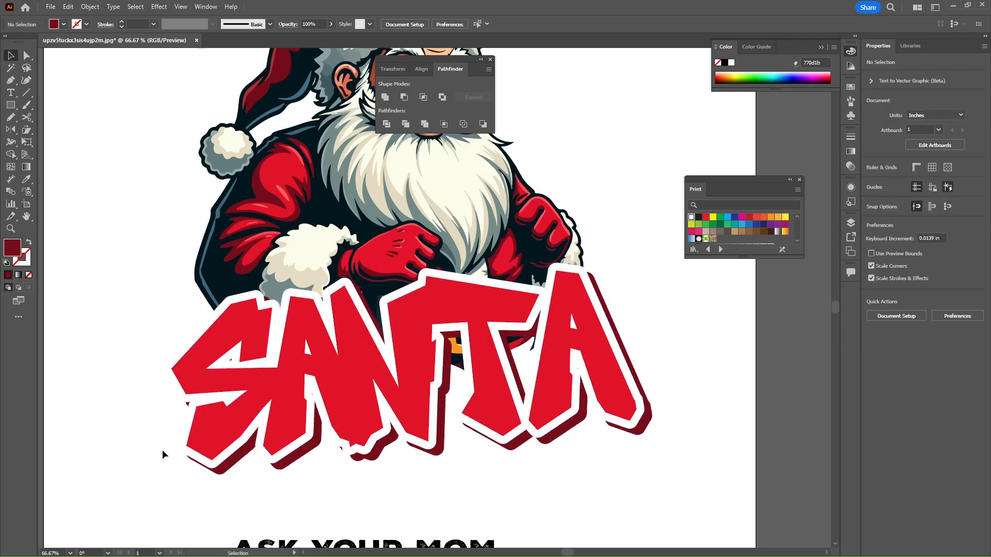
Select the "SANTA" letters with their white outline and shadow and rotate them about 1.5° counter-clockwise
{"action": "left_click_drag", "start_coordinate": [590, 488], "coordinate": [268, 440]}
{"action": "left_click_drag", "start_coordinate": [658, 480], "coordinate": [637, 472]}
{"action": "key", "text": "ctrl+z"}
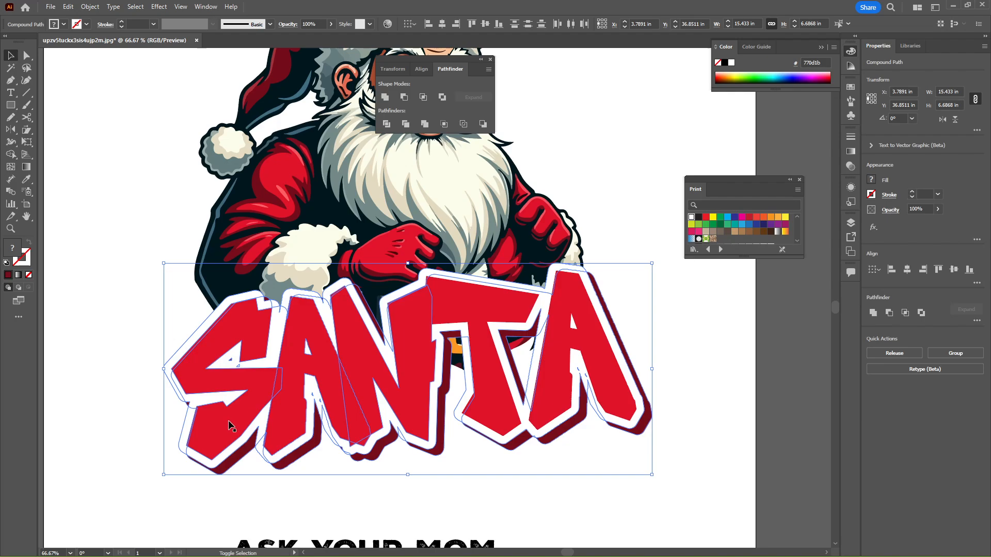
{"action": "left_click_drag", "start_coordinate": [655, 475], "coordinate": [649, 464]}
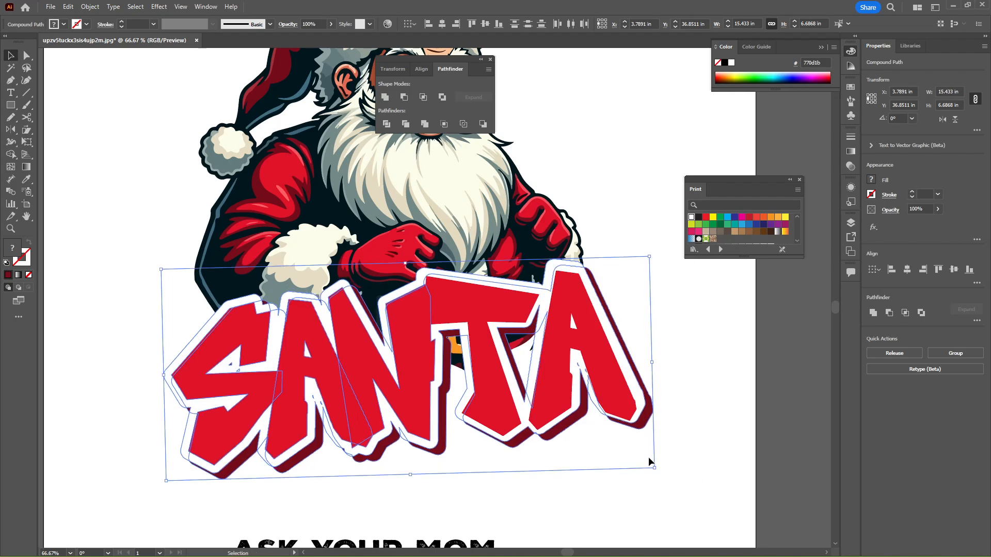
Group the "SANTA" letters, outline and shadow without the Santa artwork and center the group horizontally on the artboard
{"action": "left_click_drag", "start_coordinate": [718, 489], "coordinate": [156, 276]}
{"action": "left_click", "coordinate": [363, 212], "text": "shift"}
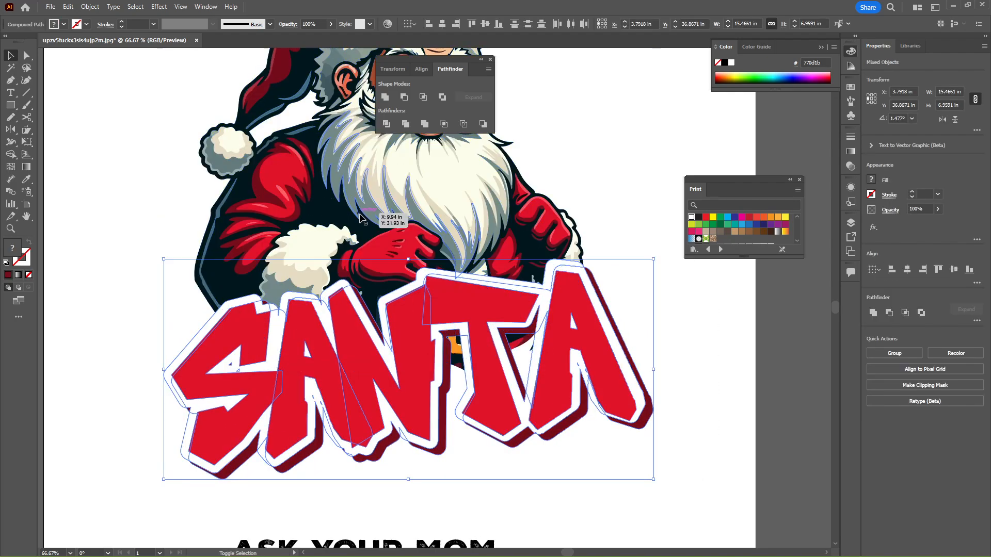
{"action": "key", "text": "ctrl+g"}
{"action": "left_click", "coordinate": [442, 24]}
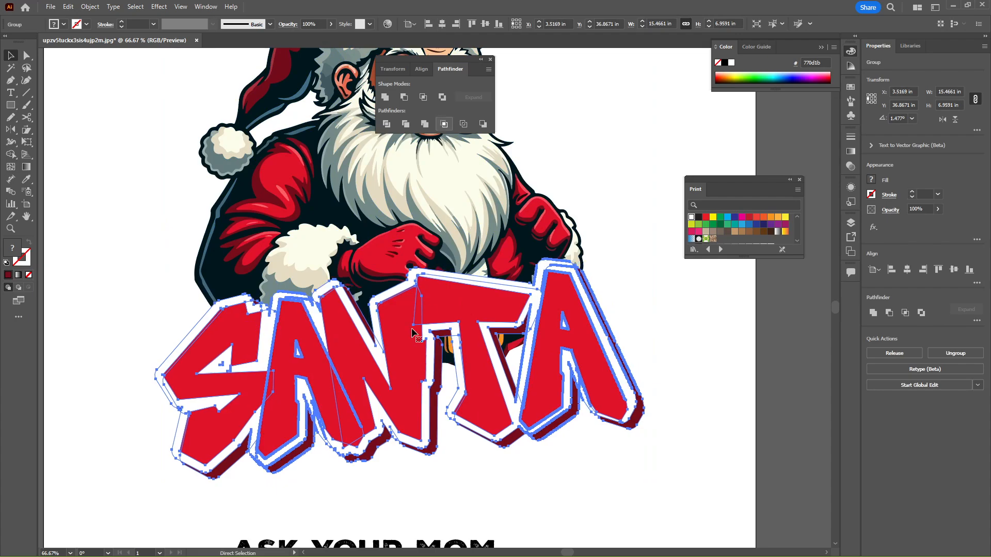
Enlarge the "IS REAL" text and place it directly below the "SANTA" lettering
{"action": "left_click_drag", "start_coordinate": [408, 439], "coordinate": [416, 352]}
{"action": "left_click_drag", "start_coordinate": [392, 486], "coordinate": [620, 413]}
{"action": "mouse_move", "coordinate": [587, 428]}
{"action": "left_mouse_down"}
{"action": "mouse_move", "coordinate": [627, 413]}
{"action": "mouse_move", "coordinate": [579, 415]}
{"action": "left_mouse_up"}
Select both "IS REAL" and "ASK YOUR MOM", shift them slightly left and set their font to Bangers Regular
{"action": "left_click", "coordinate": [496, 464], "text": "shift"}
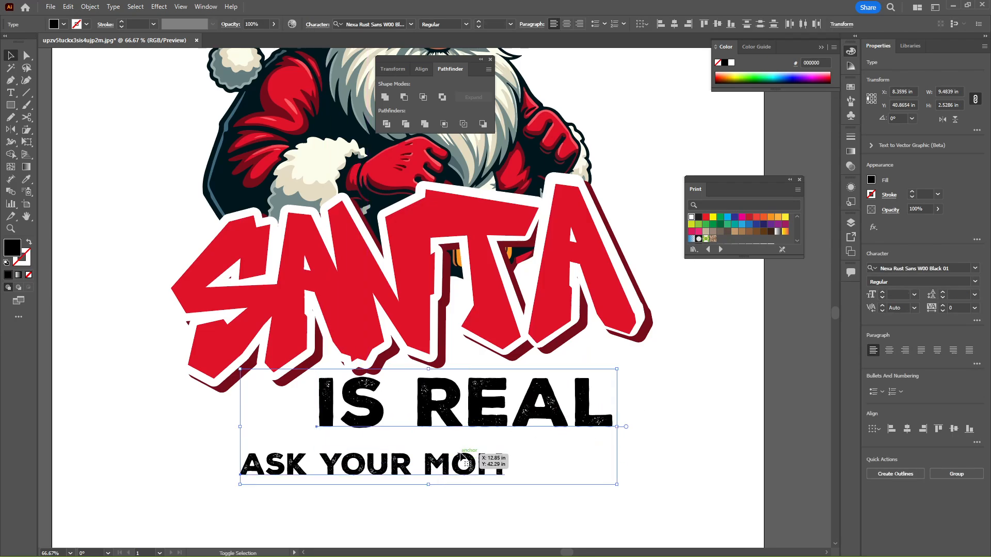
{"action": "left_click_drag", "start_coordinate": [513, 409], "coordinate": [487, 417]}
{"action": "left_click", "coordinate": [413, 24]}
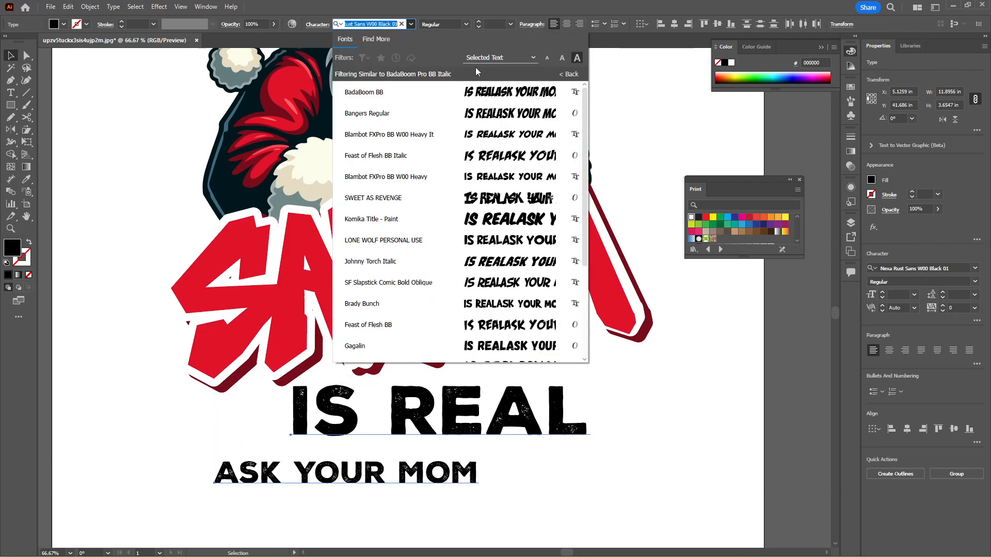
{"action": "left_click", "coordinate": [490, 113]}
Enlarge the "ASK YOUR MOM" text, rotate it about 7° counter-clockwise and place it over the upper left of "SANTA"
{"action": "left_click", "coordinate": [411, 478]}
{"action": "left_click_drag", "start_coordinate": [371, 478], "coordinate": [518, 462]}
{"action": "left_click_drag", "start_coordinate": [452, 469], "coordinate": [450, 499]}
{"action": "left_click_drag", "start_coordinate": [417, 496], "coordinate": [351, 237]}
Convert "ASK YOUR MOM" to outlines and fill it with the cream color sampled from Santa's hat pom-pom
{"action": "right_click", "coordinate": [351, 237]}
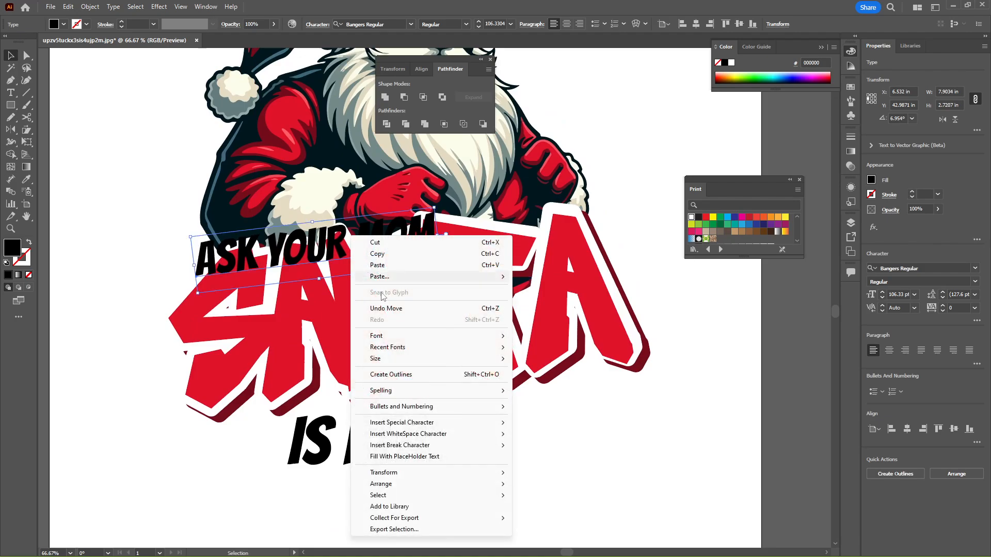
{"action": "left_click", "coordinate": [391, 374]}
{"action": "scroll", "coordinate": [232, 207], "scroll_direction": "up", "scroll_amount": 4}
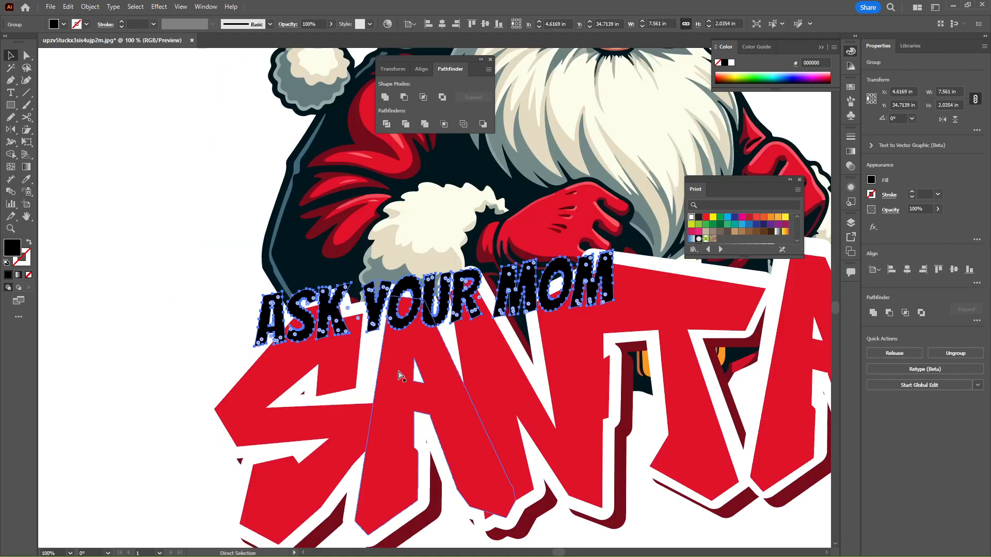
{"action": "left_click_drag", "start_coordinate": [472, 297], "coordinate": [373, 413]}
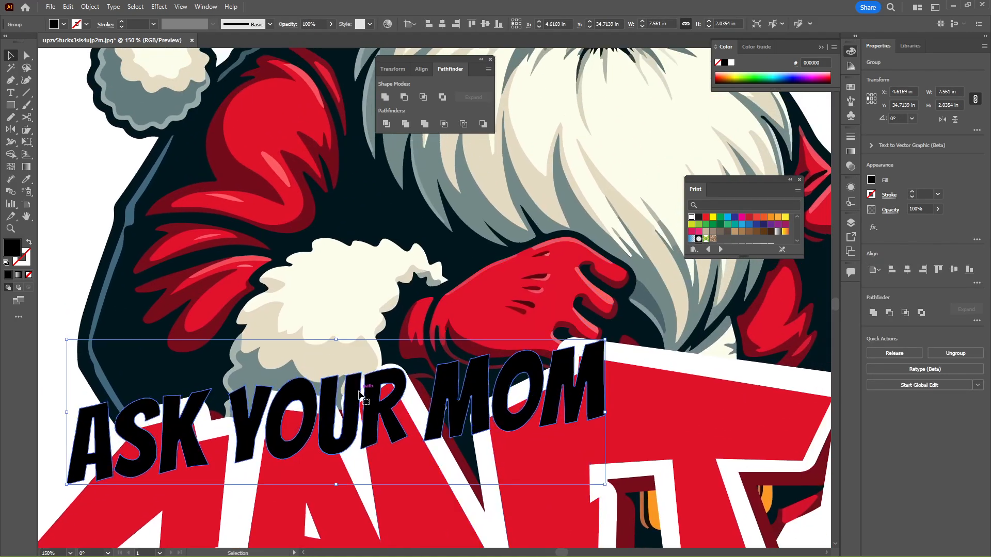
{"action": "key", "text": "i"}
{"action": "scroll", "coordinate": [466, 187], "scroll_direction": "up", "scroll_amount": 3}
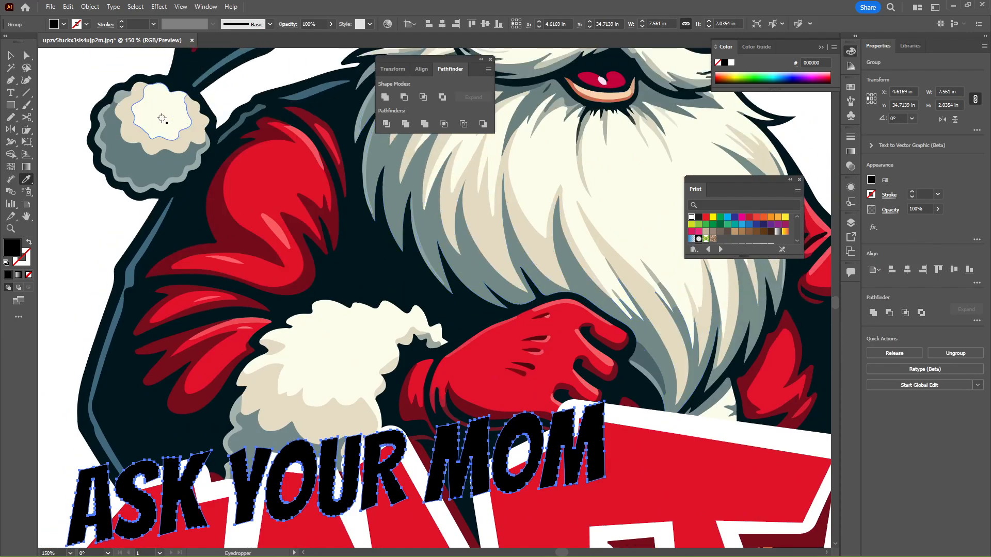
{"action": "left_click", "coordinate": [175, 129]}
{"action": "scroll", "coordinate": [285, 360], "scroll_direction": "down", "scroll_amount": 4}
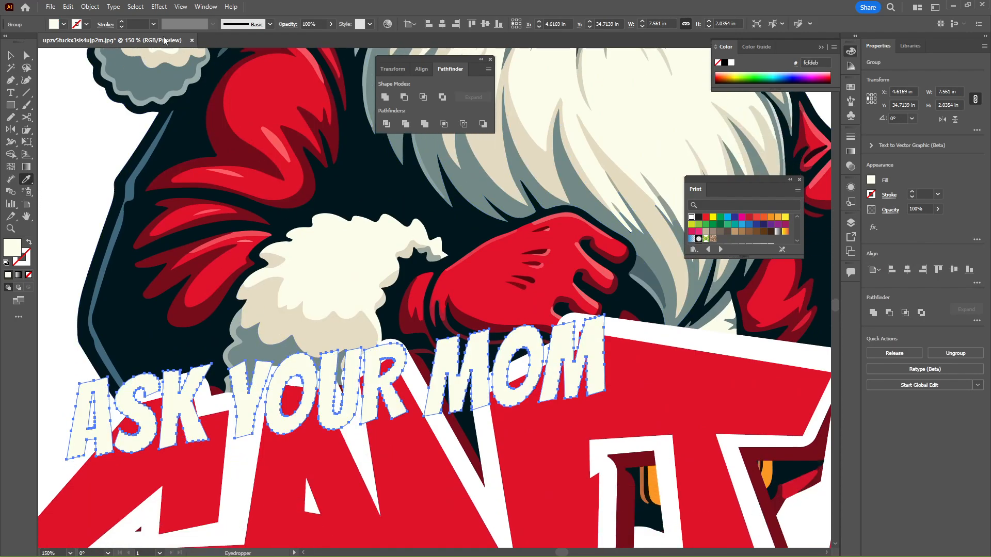
Show the rulers and switch the document units to pixels
{"action": "key", "text": "ctrl+r"}
{"action": "key", "text": "v"}
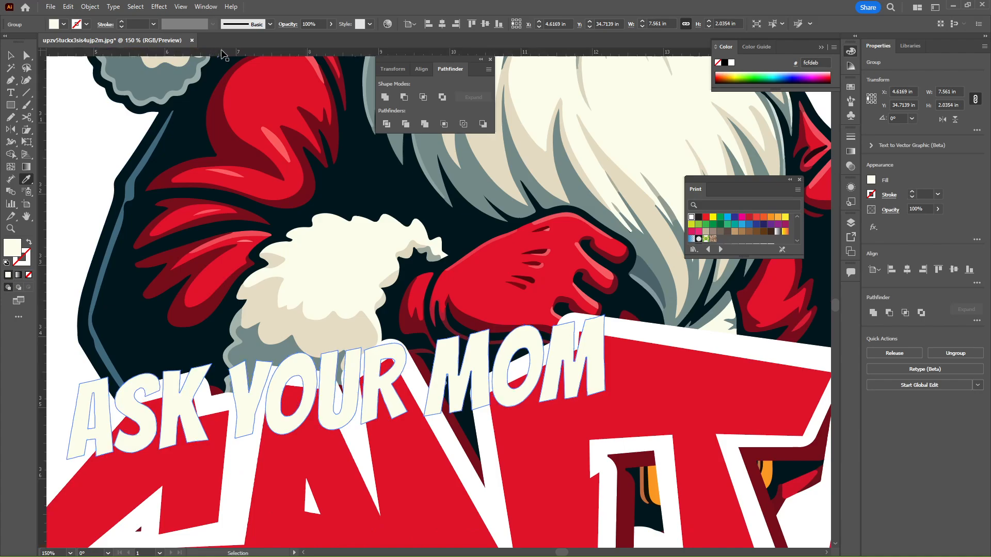
{"action": "right_click", "coordinate": [223, 52]}
{"action": "left_click", "coordinate": [248, 57]}
Offset the path of the "ASK YOUR MOM" letters by 7 px with round joins
{"action": "left_click", "coordinate": [90, 6]}
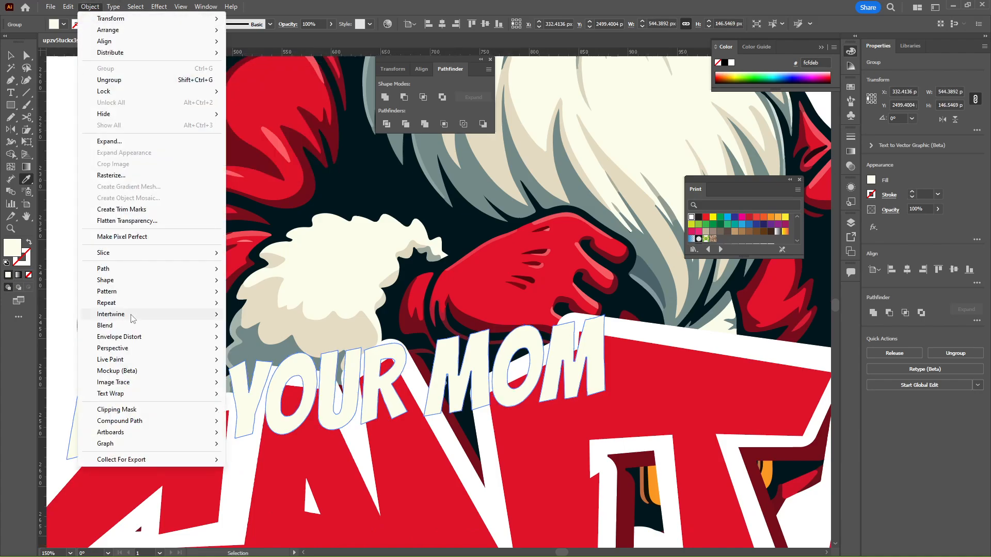
{"action": "mouse_move", "coordinate": [133, 268]}
{"action": "left_click", "coordinate": [265, 308]}
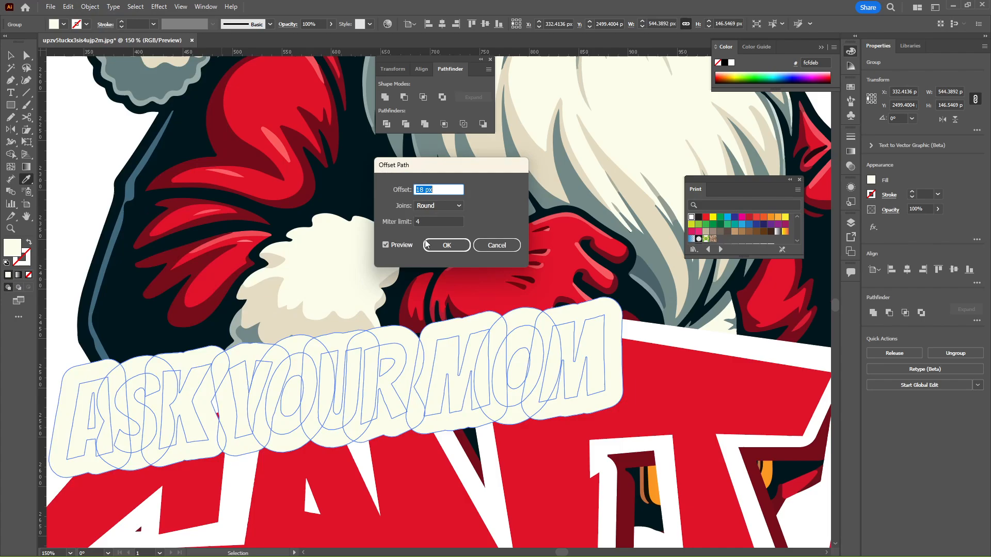
{"action": "left_click", "coordinate": [438, 205]}
{"action": "left_click", "coordinate": [438, 228]}
{"action": "left_click_drag", "start_coordinate": [439, 190], "coordinate": [380, 195]}
{"action": "key", "text": "Down"}
{"action": "key", "text": "Down"}
{"action": "key", "text": "Down"}
{"action": "key", "text": "Down"}
{"action": "key", "text": "Down"}
{"action": "key", "text": "Down"}
{"action": "key", "text": "Down"}
{"action": "key", "text": "Down"}
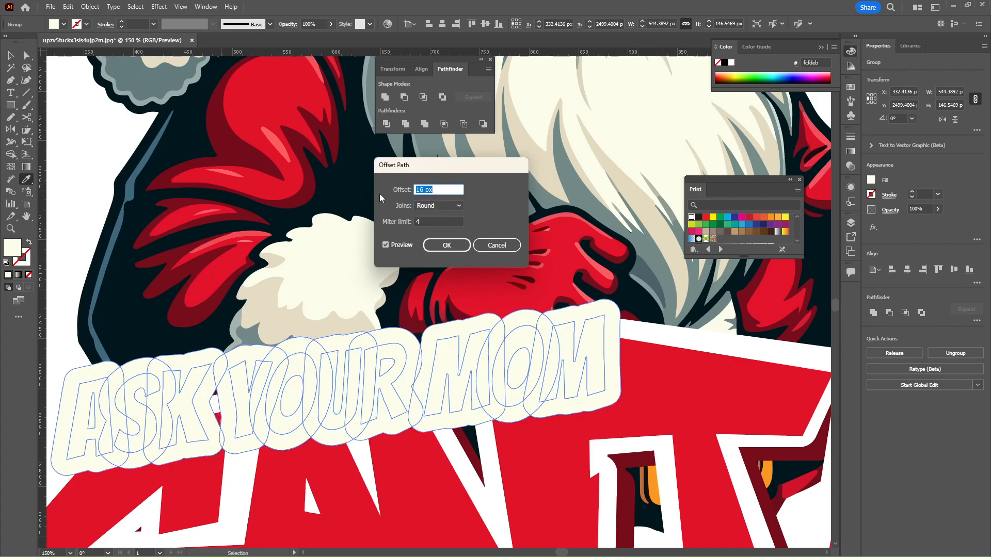
{"action": "key", "text": "Down"}
{"action": "key", "text": "Down"}
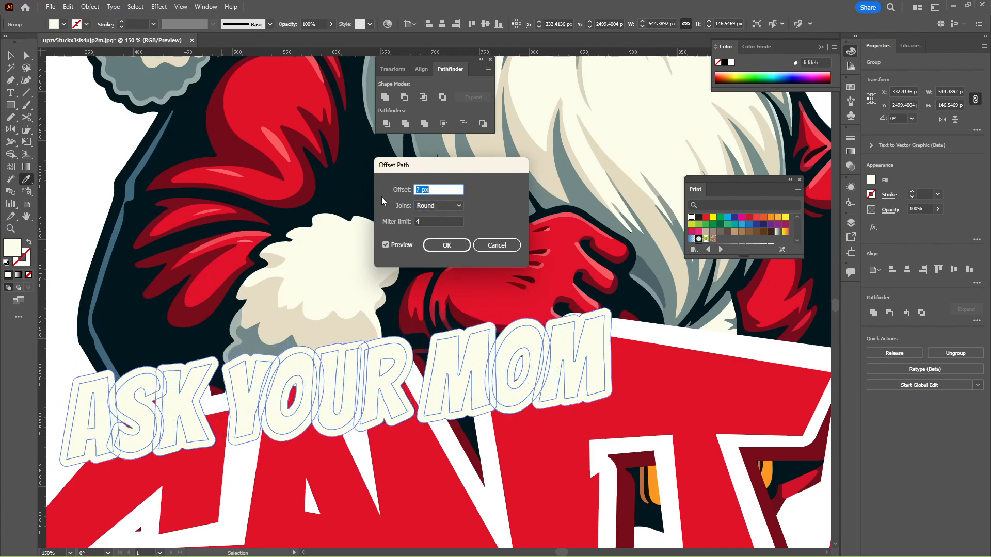
{"action": "left_click", "coordinate": [447, 245]}
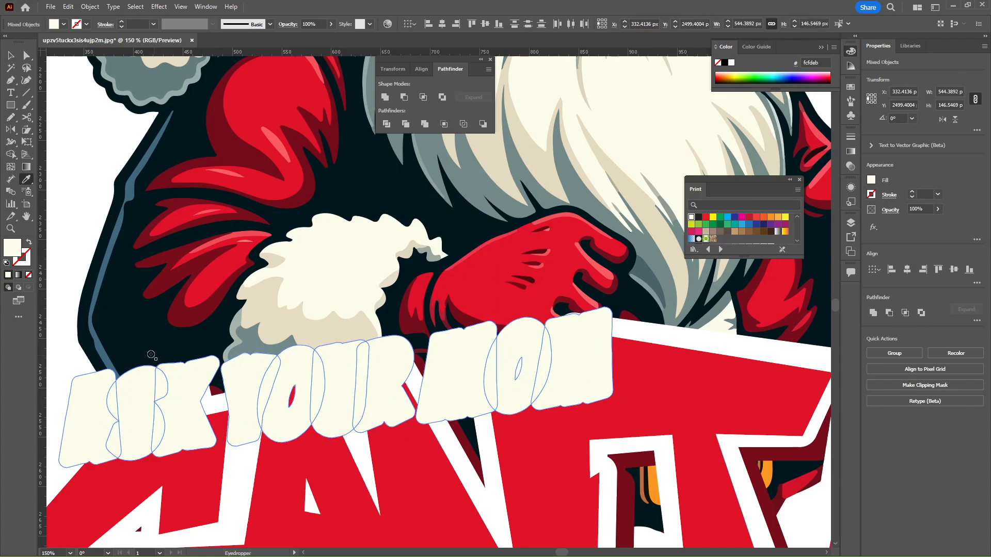
Fill the offset shapes with the dark navy sampled from Santa's coat and unite them into one outline
{"action": "left_click", "coordinate": [146, 334]}
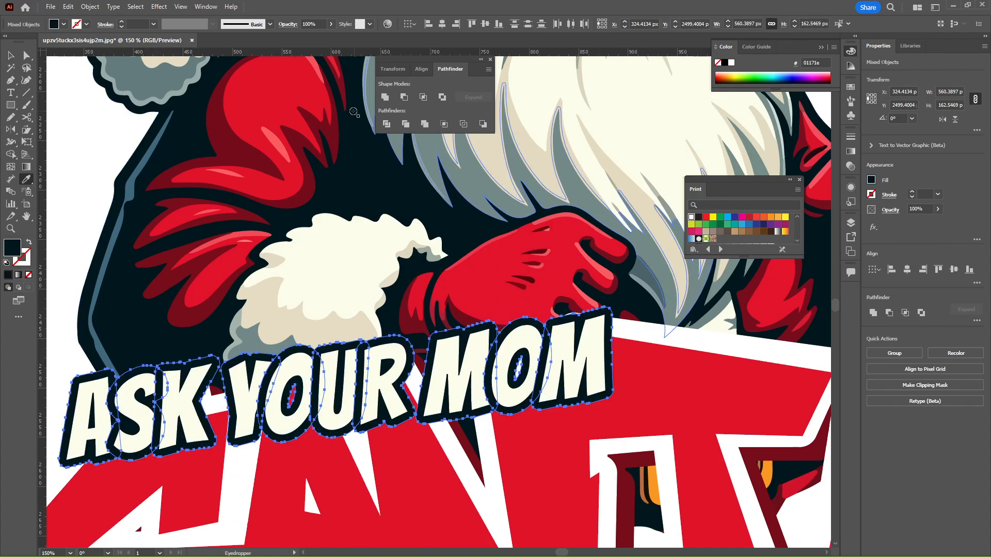
{"action": "left_click", "coordinate": [385, 97]}
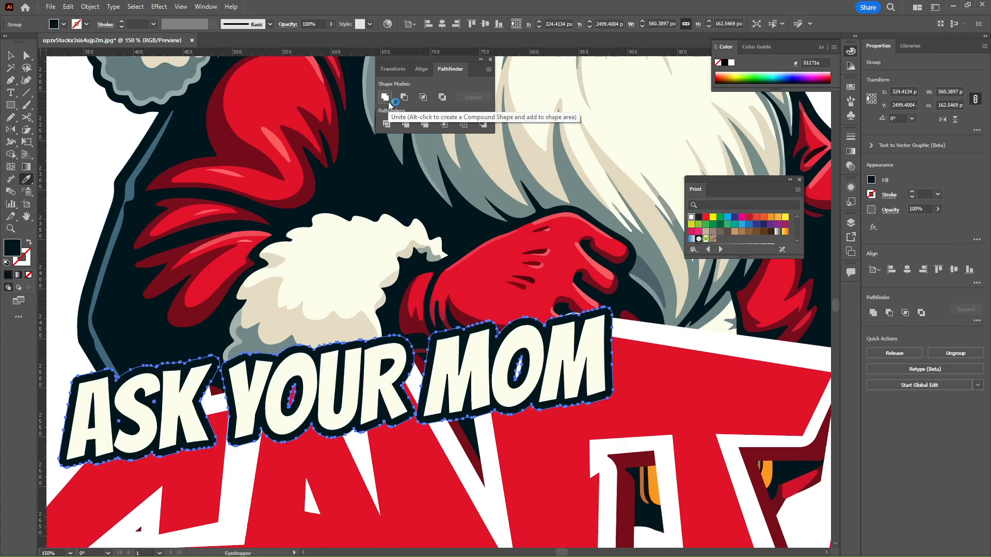
{"action": "key", "text": "v"}
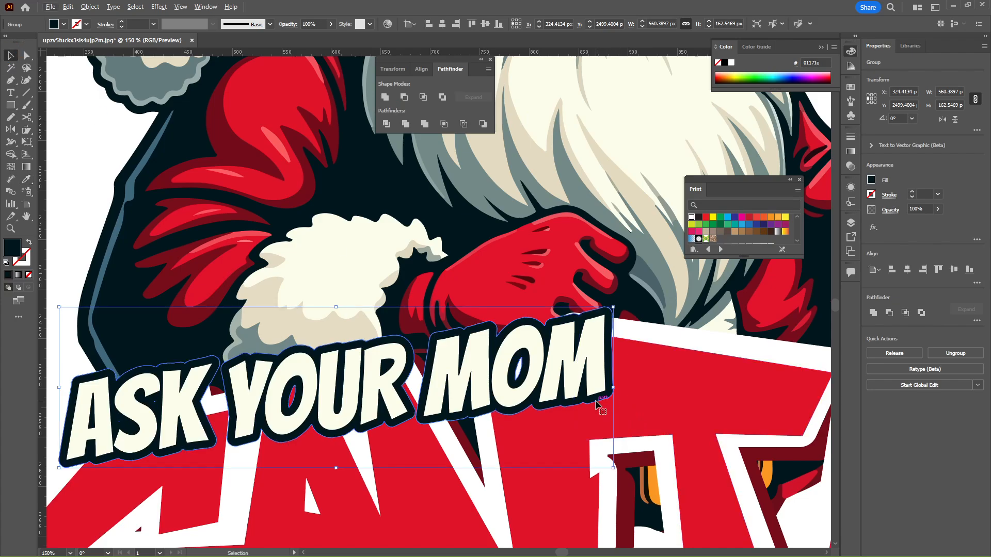
Copy the navy outline about 10 px right and 7 px down as a shadow, and group it with "ASK YOUR MOM"
{"action": "left_click_drag", "start_coordinate": [598, 404], "coordinate": [607, 413]}
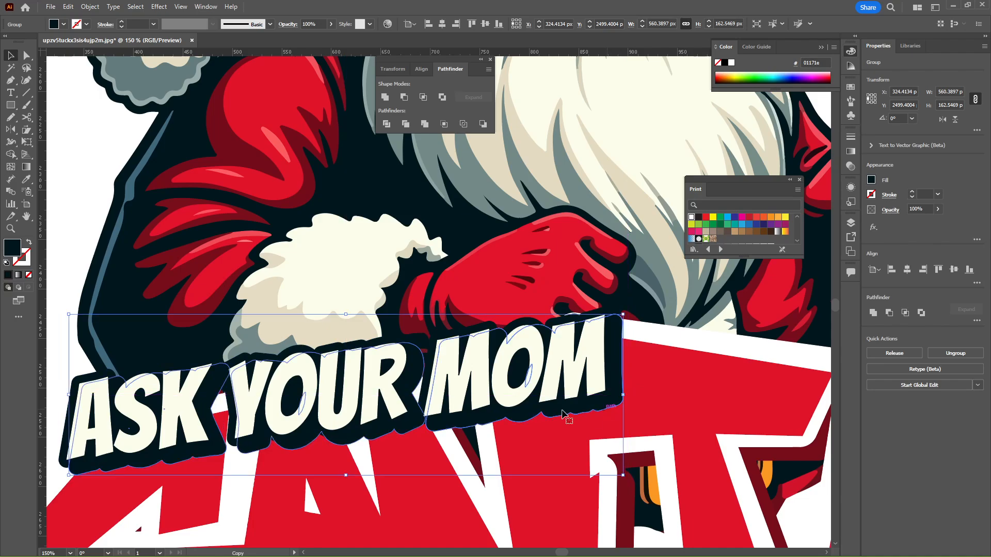
{"action": "left_click_drag", "start_coordinate": [57, 387], "coordinate": [231, 362]}
{"action": "key", "text": "ctrl+minus"}
{"action": "key", "text": "ctrl+minus"}
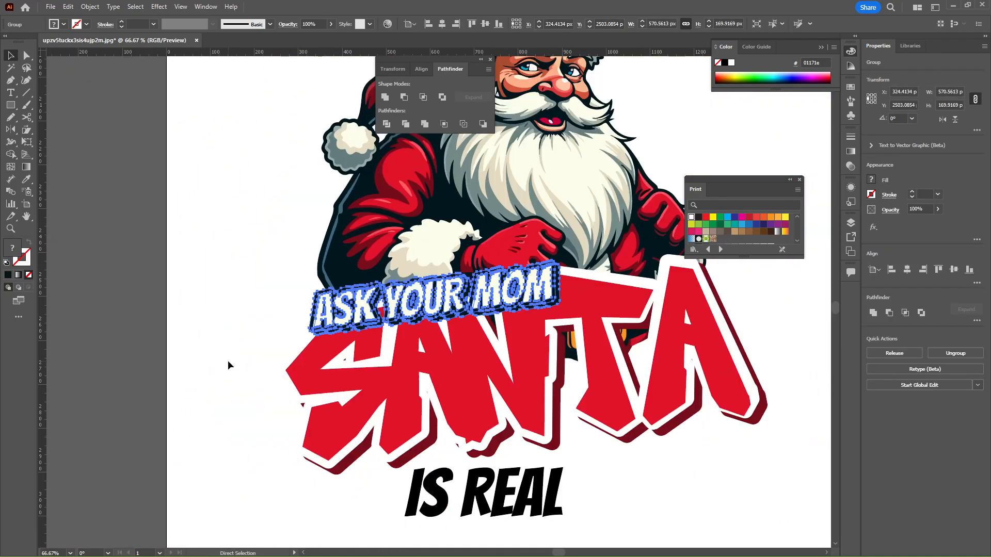
Enlarge the "ASK YOUR MOM" group to about 607 px wide and move its artwork slightly right and up
{"action": "left_click_drag", "start_coordinate": [561, 299], "coordinate": [578, 298]}
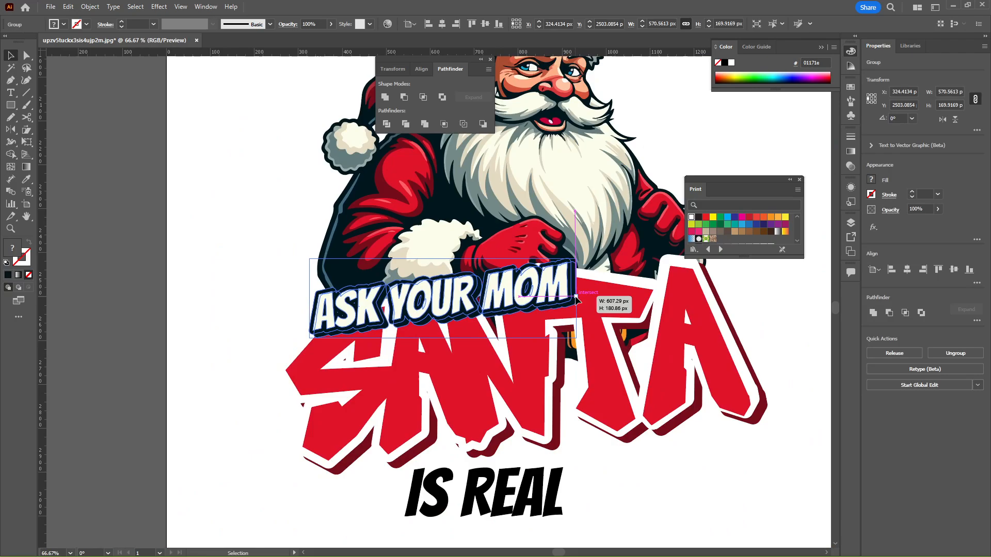
{"action": "double_click", "coordinate": [568, 299]}
{"action": "left_click_drag", "start_coordinate": [232, 255], "coordinate": [455, 338]}
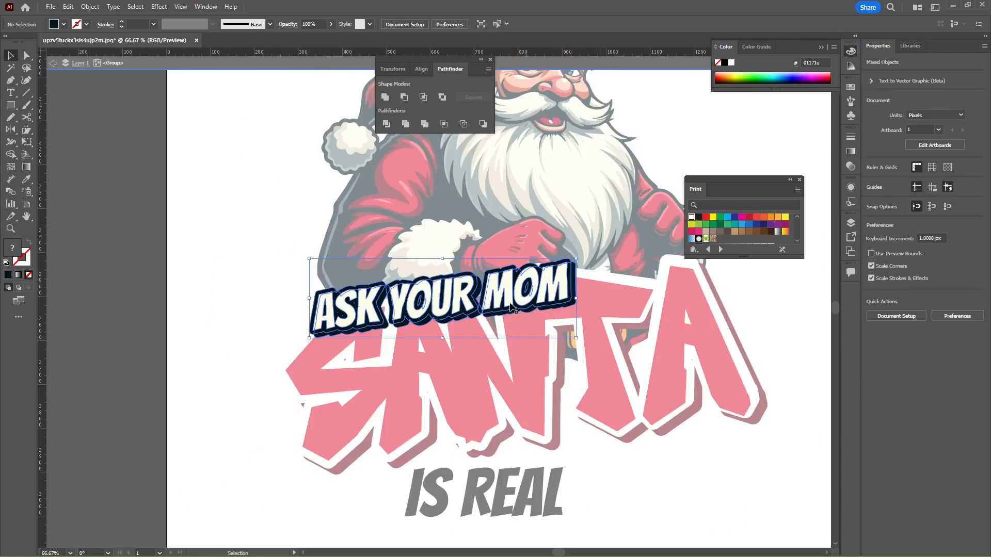
{"action": "mouse_move", "coordinate": [508, 299]}
{"action": "left_mouse_down"}
{"action": "mouse_move", "coordinate": [489, 302]}
{"action": "mouse_move", "coordinate": [518, 296]}
{"action": "left_mouse_up"}
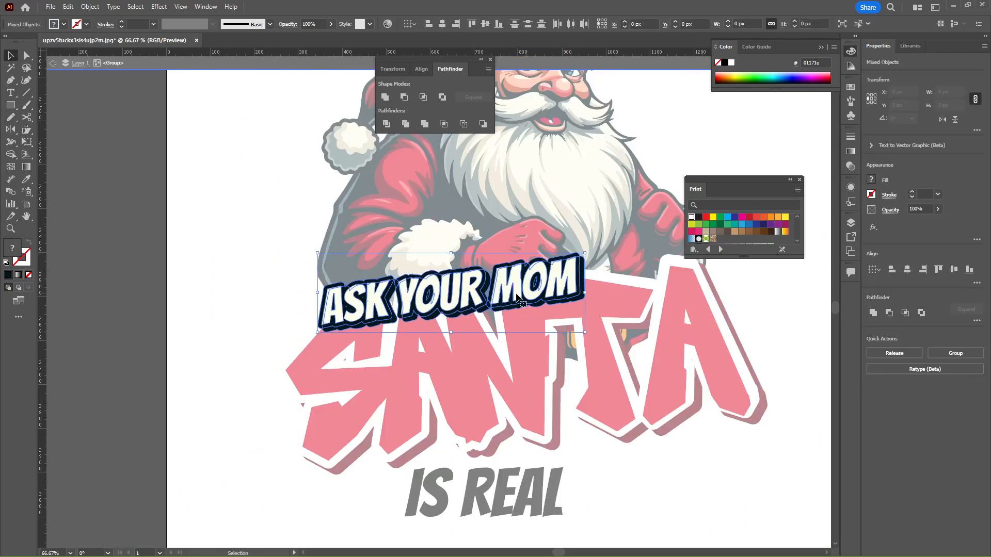
{"action": "double_click", "coordinate": [235, 309]}
Ungroup the "SANTA" lettering and move its dark red shadow slightly farther down
{"action": "left_click_drag", "start_coordinate": [718, 440], "coordinate": [591, 457]}
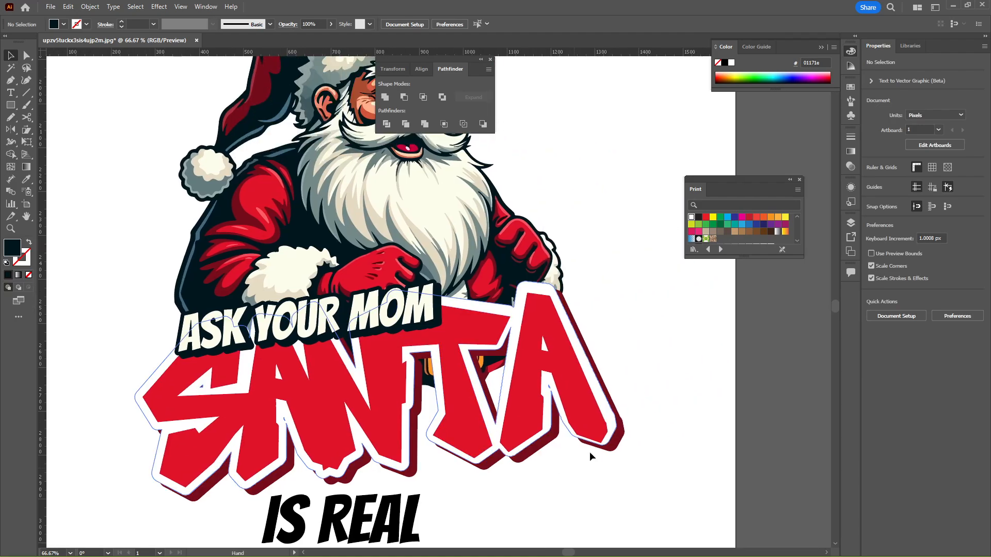
{"action": "left_click", "coordinate": [593, 429]}
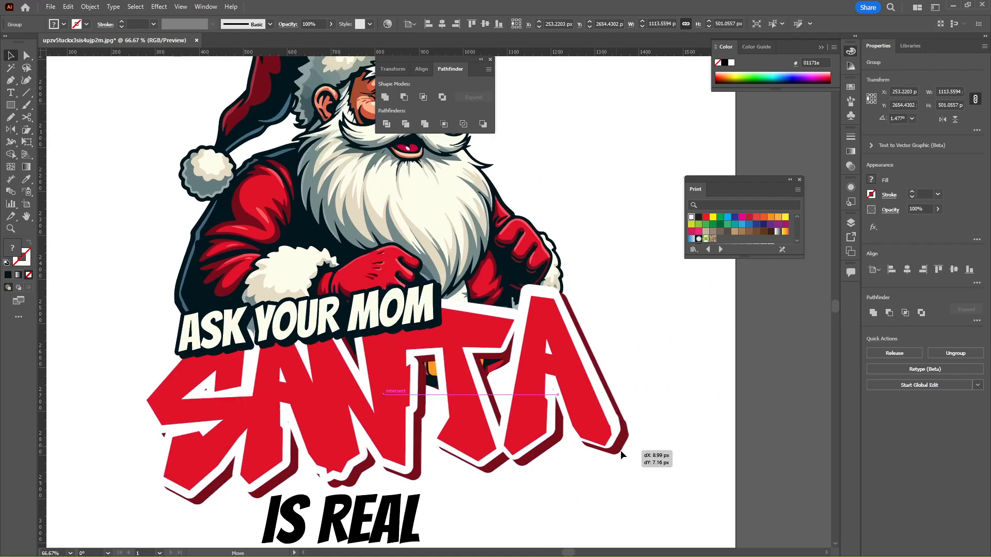
{"action": "right_click", "coordinate": [592, 429]}
{"action": "left_click", "coordinate": [623, 302]}
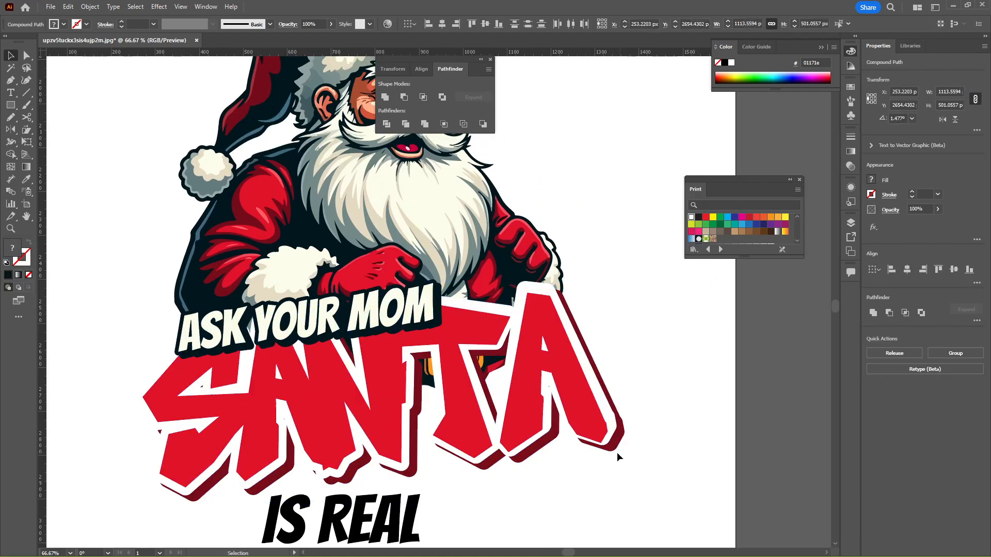
{"action": "left_click_drag", "start_coordinate": [612, 451], "coordinate": [612, 457]}
{"action": "left_click", "coordinate": [650, 496]}
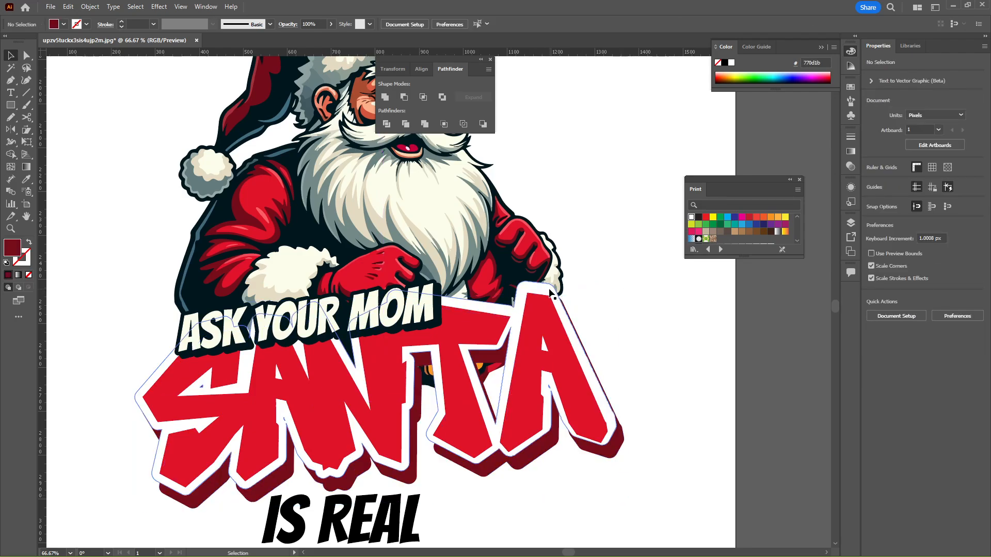
Select the red "SANTA" letters and fine-tune the positions of the T and last A inside the white outline
{"action": "left_click", "coordinate": [559, 354]}
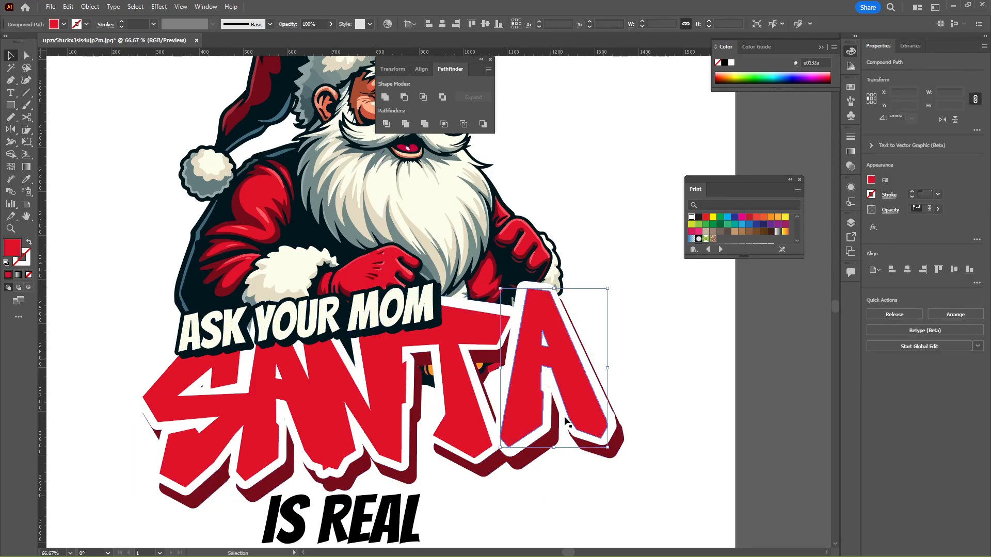
{"action": "left_click", "coordinate": [468, 433], "text": "shift"}
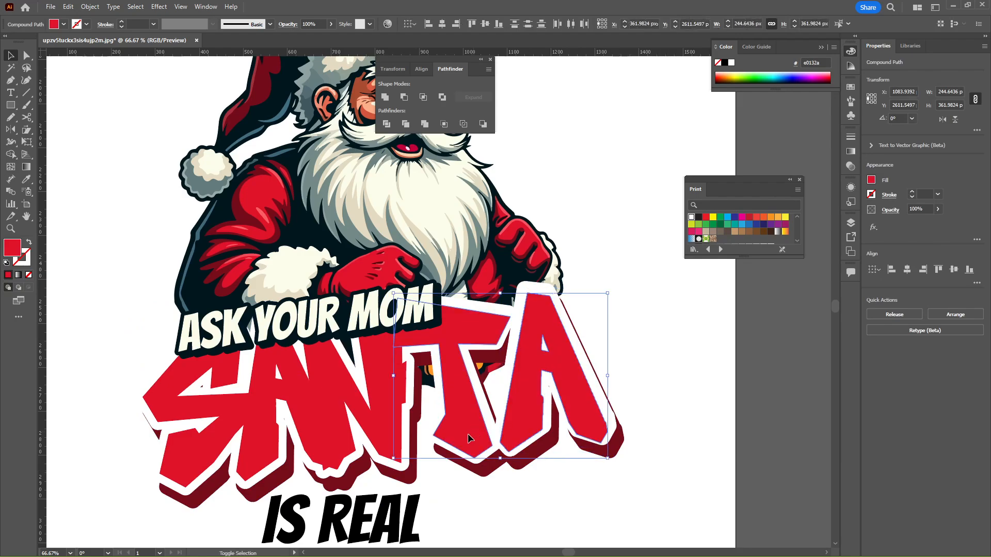
{"action": "left_click", "coordinate": [347, 432], "text": "shift"}
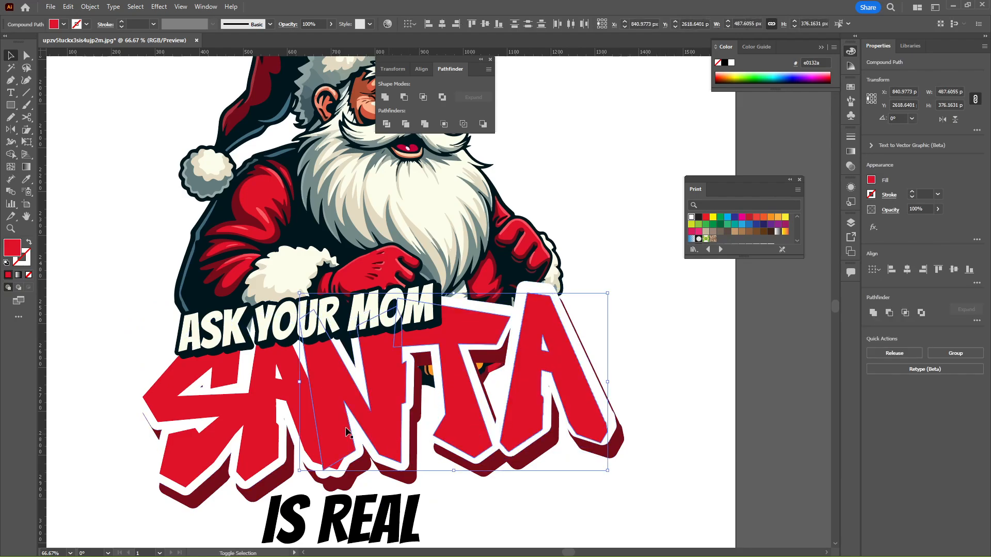
{"action": "left_click", "coordinate": [211, 439], "text": "shift"}
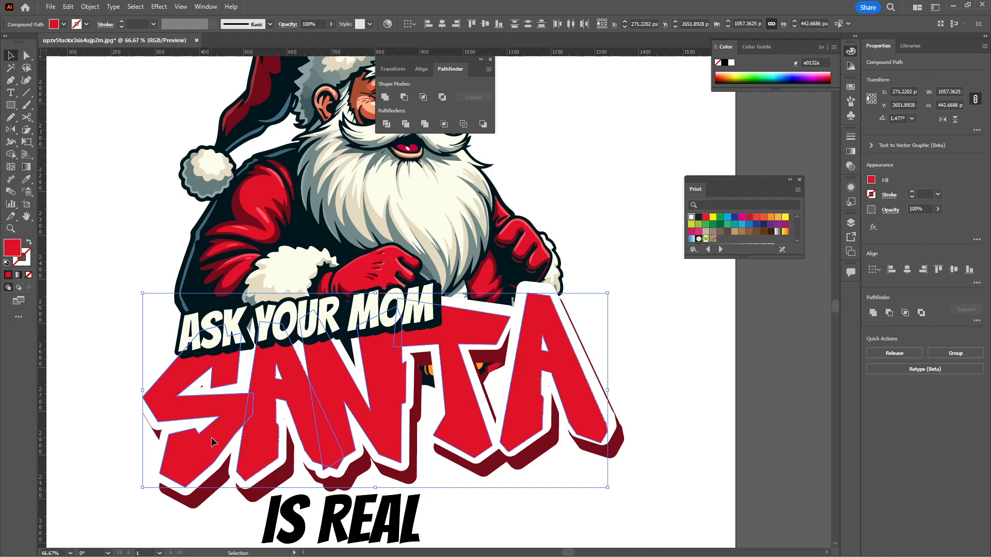
{"action": "left_click", "coordinate": [513, 427]}
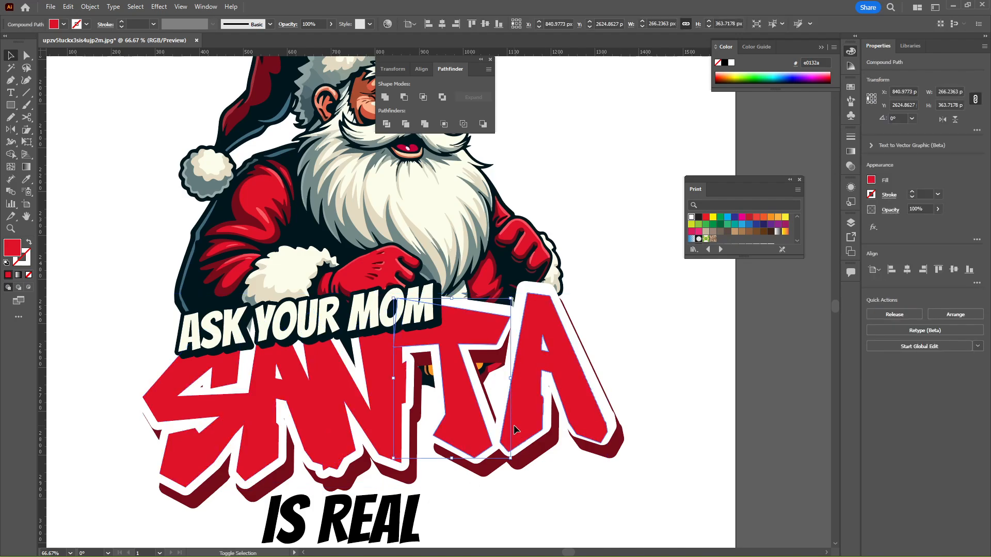
{"action": "left_click", "coordinate": [581, 434], "text": "shift"}
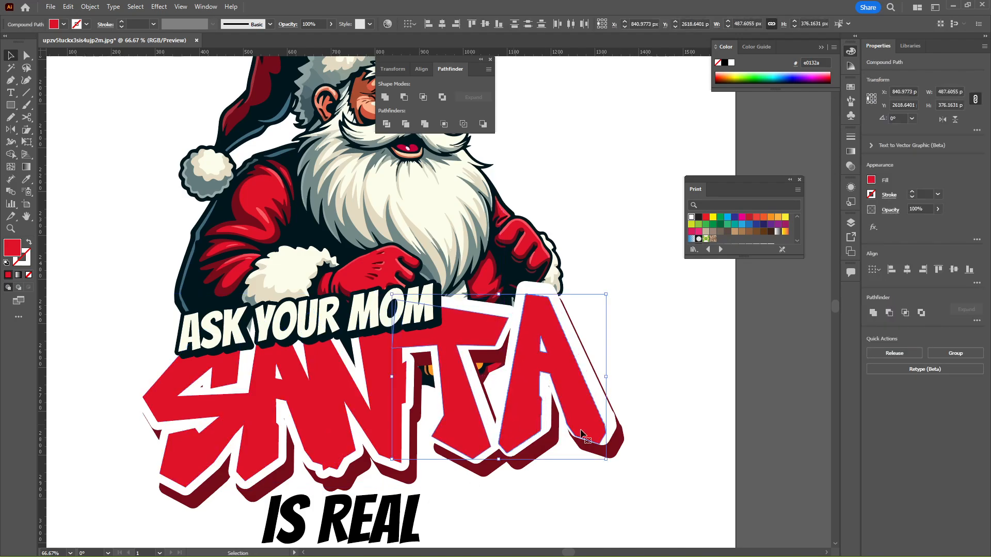
{"action": "left_click", "coordinate": [583, 431]}
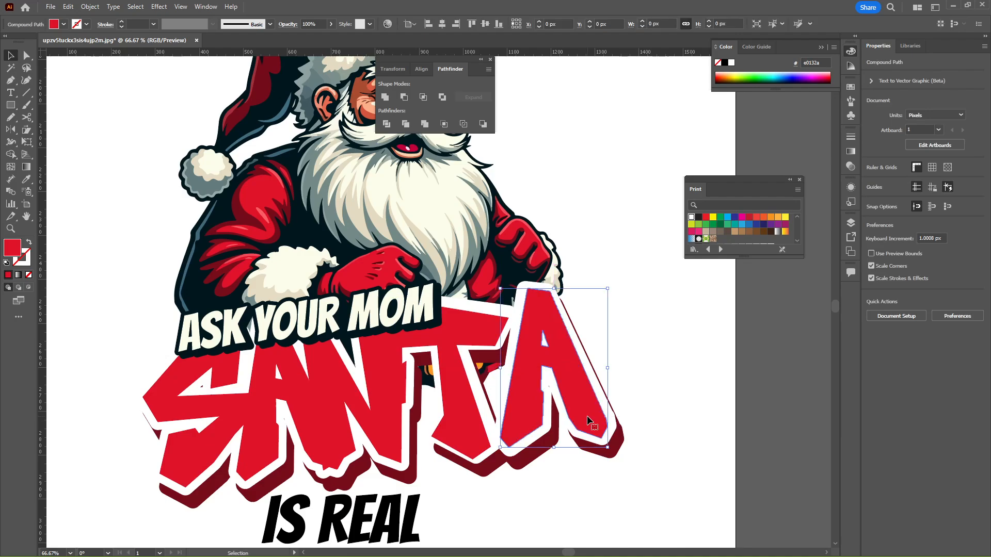
{"action": "left_click", "coordinate": [509, 444]}
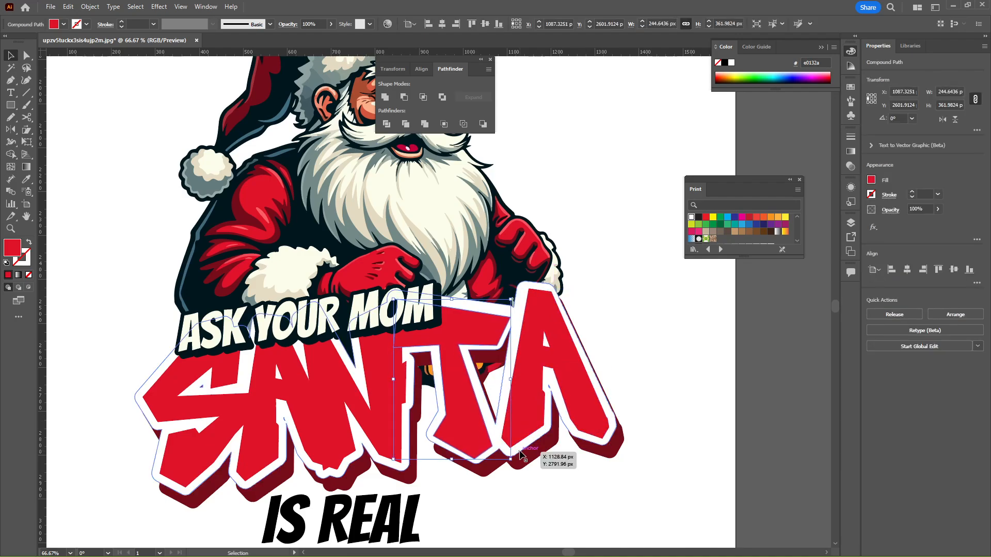
{"action": "key", "text": "Right"}
{"action": "key", "text": "Right"}
{"action": "key", "text": "Up"}
{"action": "key", "text": "Up"}
{"action": "key", "text": "Up"}
{"action": "left_click", "coordinate": [559, 487]}
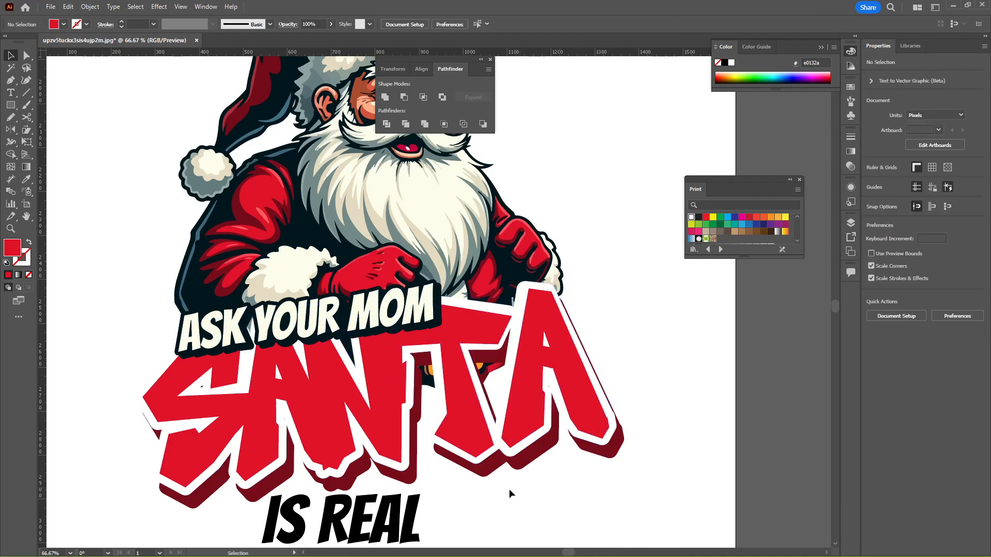
Offset the white "SANTA" outline by 5 px with round joins and fill the new outline with the shadow's dark red
{"action": "left_click", "coordinate": [408, 466]}
{"action": "left_click", "coordinate": [90, 7]}
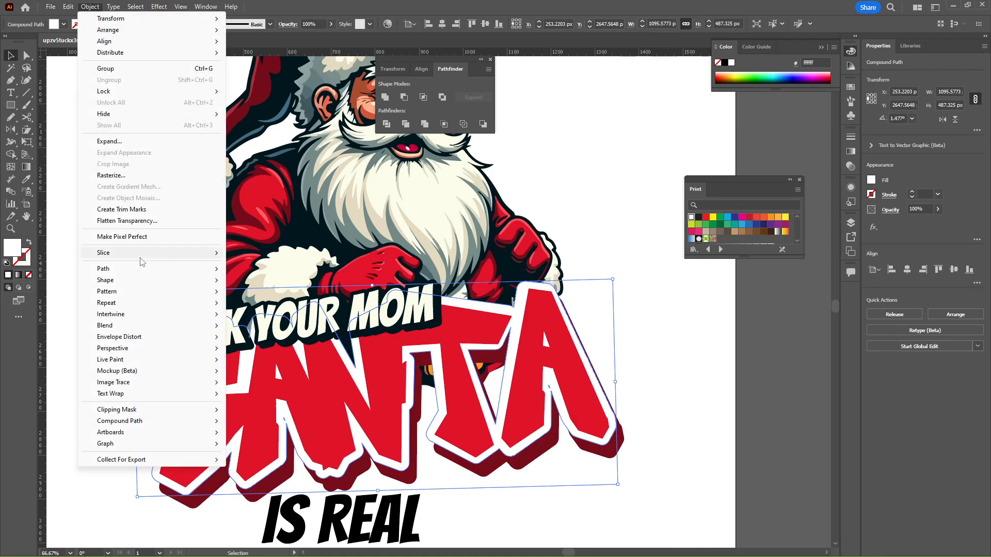
{"action": "mouse_move", "coordinate": [207, 269]}
{"action": "left_click", "coordinate": [260, 308]}
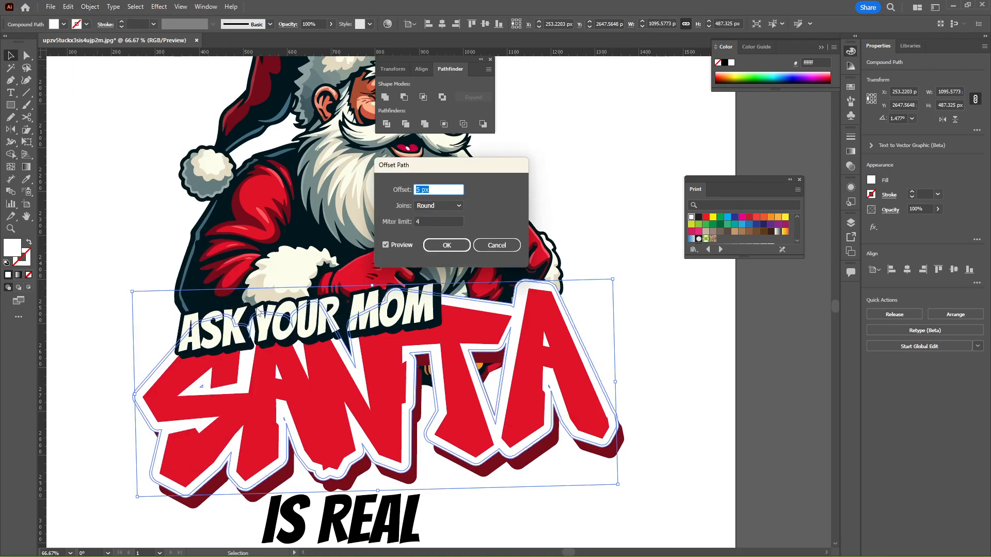
{"action": "key", "text": "Return"}
{"action": "key", "text": "i"}
{"action": "left_click", "coordinate": [601, 458]}
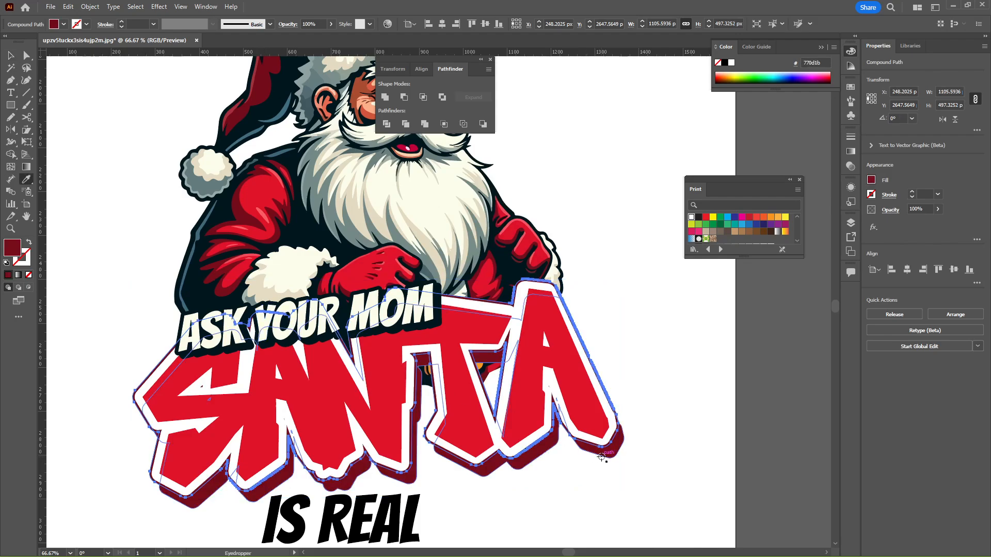
{"action": "left_click", "coordinate": [598, 485]}
Enlarge the "IS REAL" text to about 584 px wide below the right half of "SANTA" and convert it to outlines
{"action": "left_click_drag", "start_coordinate": [565, 508], "coordinate": [550, 456]}
{"action": "left_click_drag", "start_coordinate": [365, 466], "coordinate": [514, 473]}
{"action": "left_click_drag", "start_coordinate": [505, 477], "coordinate": [535, 463]}
{"action": "right_click", "coordinate": [535, 463]}
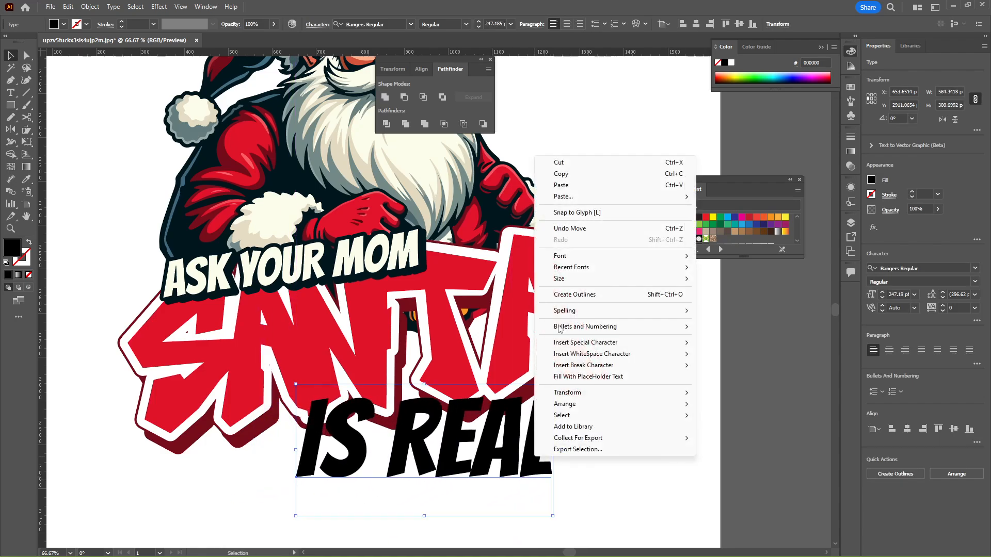
{"action": "left_click", "coordinate": [569, 297]}
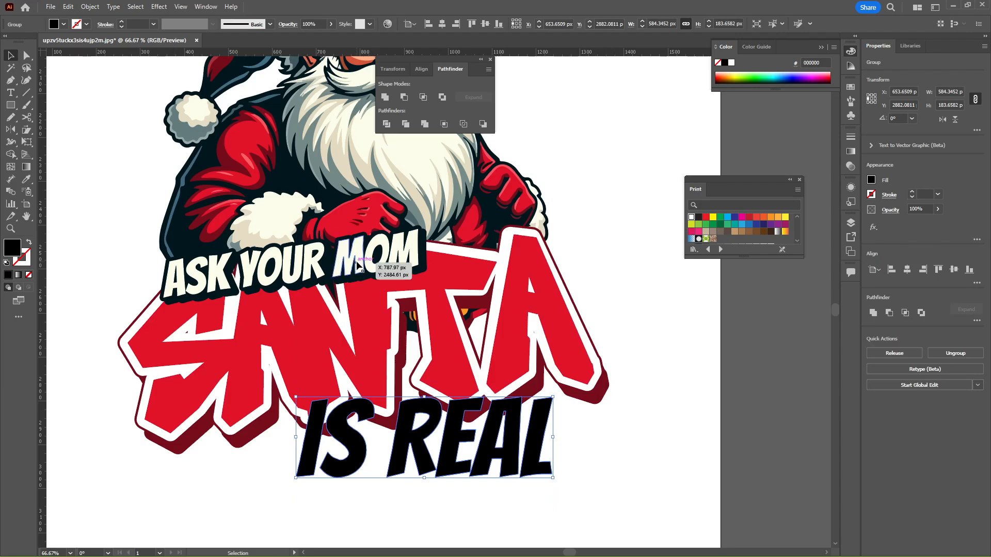
Fill the "IS REAL" lettering with the orange-red tone sampled from Santa's cheek
{"action": "key", "text": "i"}
{"action": "scroll", "coordinate": [355, 274], "scroll_direction": "up", "scroll_amount": 5}
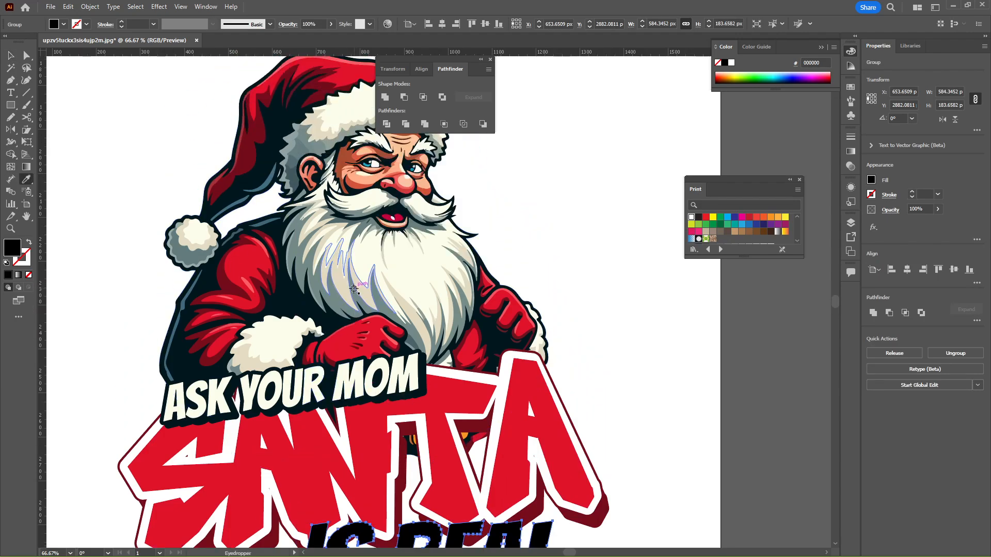
{"action": "left_click", "coordinate": [355, 187]}
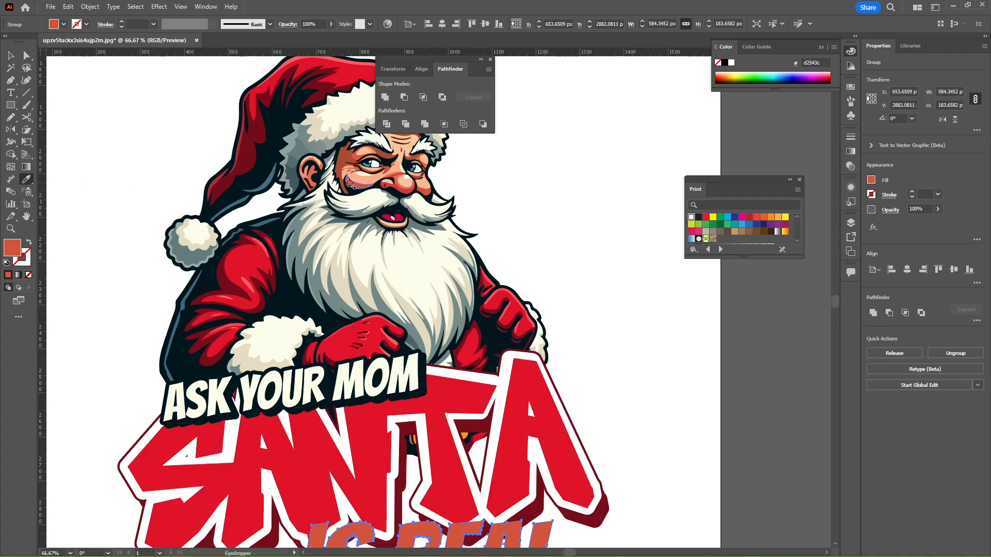
Offset the "IS REAL" lettering by 10 px with round joins
{"action": "scroll", "coordinate": [351, 184], "scroll_direction": "down", "scroll_amount": 4}
{"action": "left_click", "coordinate": [89, 6]}
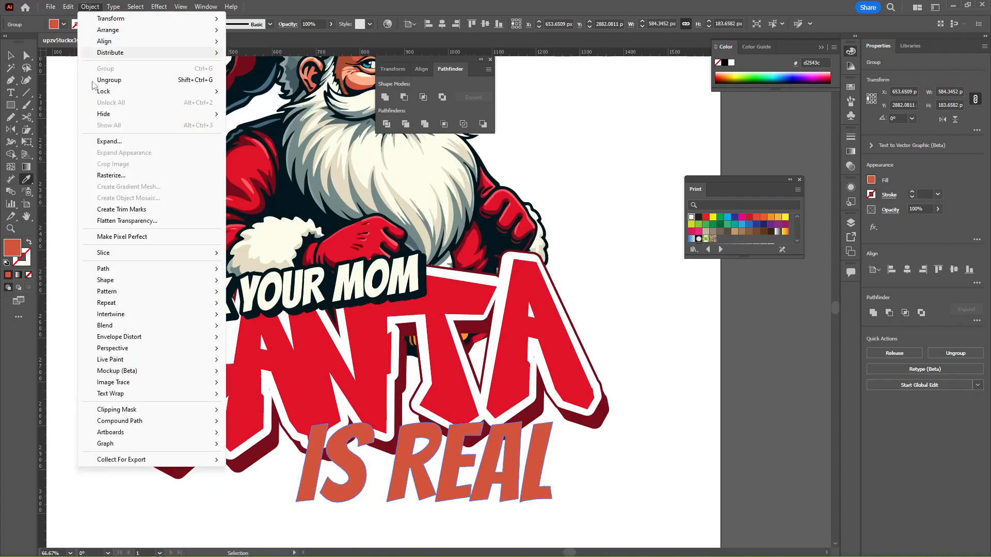
{"action": "mouse_move", "coordinate": [128, 269]}
{"action": "left_click", "coordinate": [261, 310]}
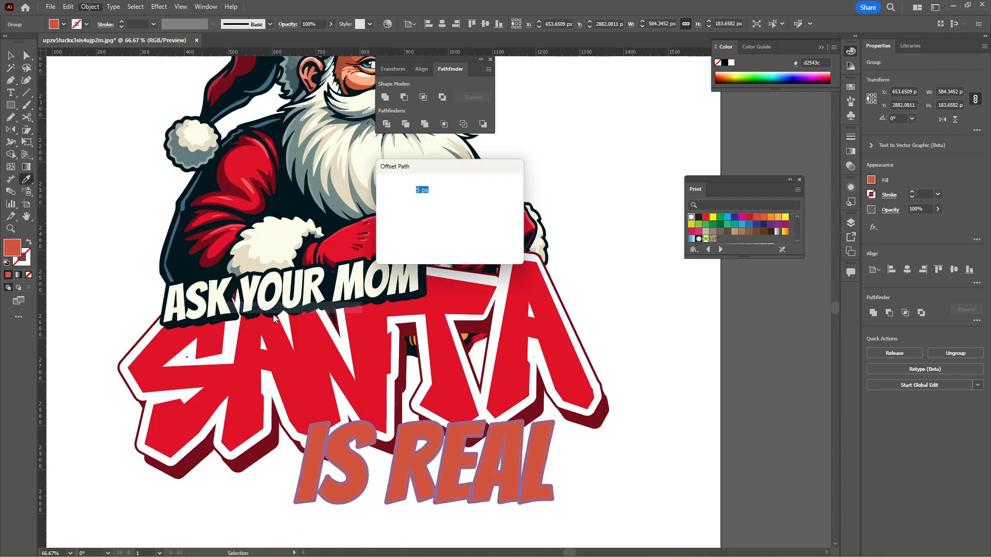
{"action": "key", "text": "Up"}
{"action": "key", "text": "Up"}
{"action": "key", "text": "Up"}
{"action": "key", "text": "Up"}
{"action": "key", "text": "Up"}
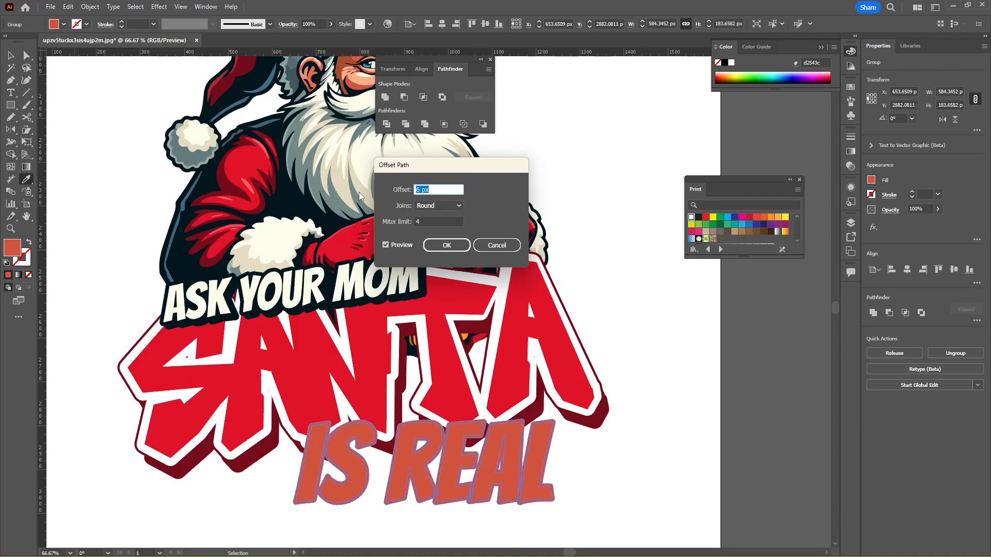
{"action": "left_click", "coordinate": [447, 246]}
Unite the "IS REAL" offset as a white outline and copy it 5 px right and 5 px down as a navy shadow
{"action": "left_click", "coordinate": [423, 341]}
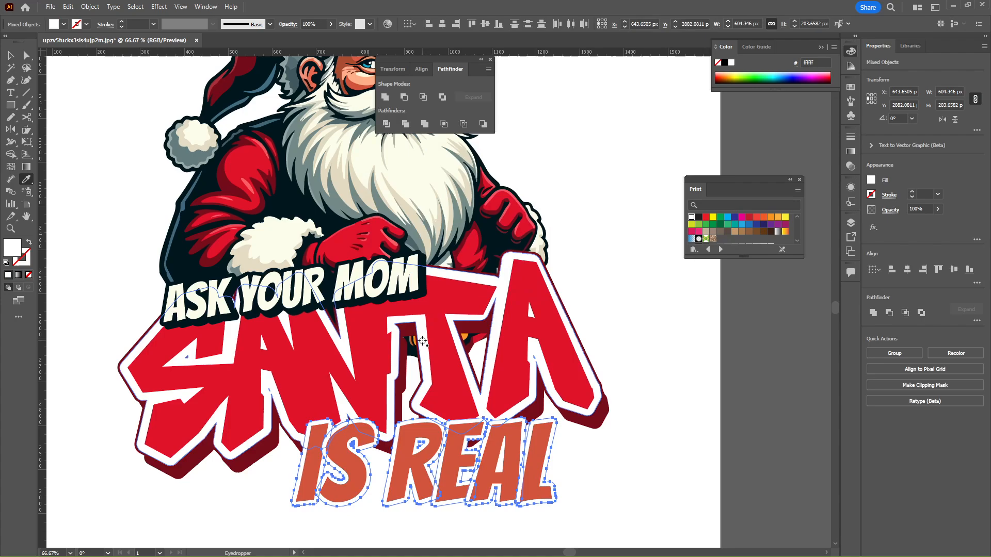
{"action": "left_click", "coordinate": [384, 97]}
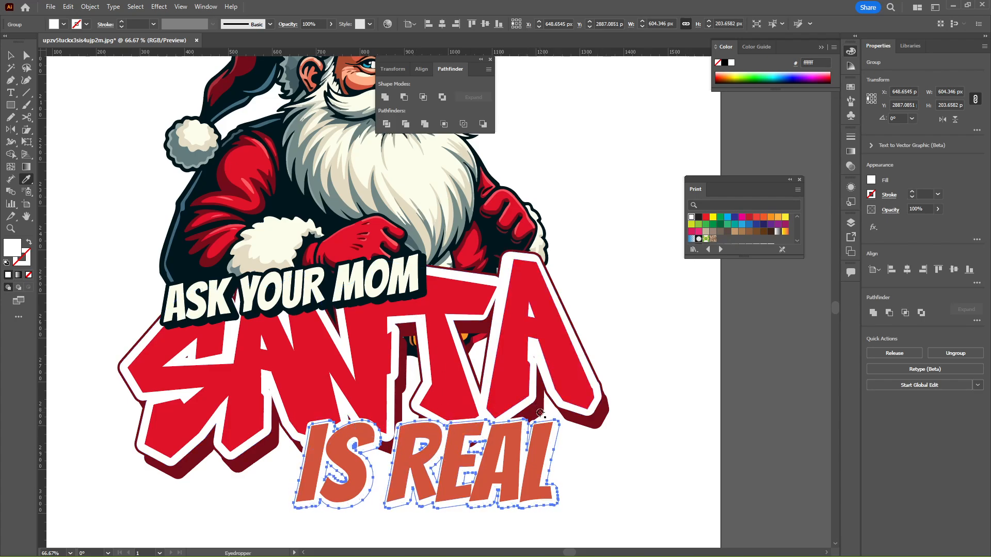
{"action": "left_click", "coordinate": [380, 303]}
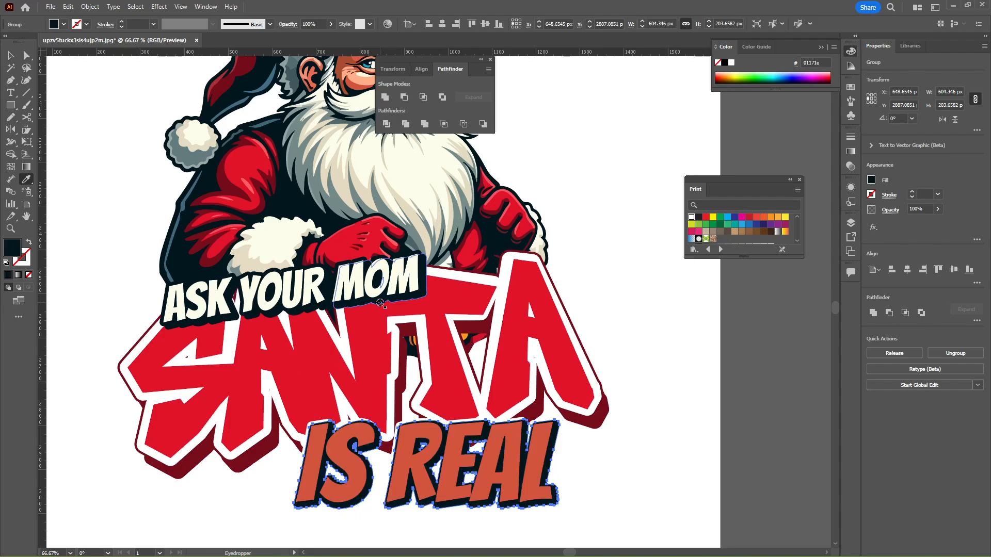
Ungroup the white outline of "IS REAL" and its navy shadow
{"action": "key", "text": "ctrl+plus"}
{"action": "key", "text": "ctrl+plus"}
{"action": "key", "text": "ctrl+plus"}
{"action": "left_click_drag", "start_coordinate": [361, 307], "coordinate": [561, 236]}
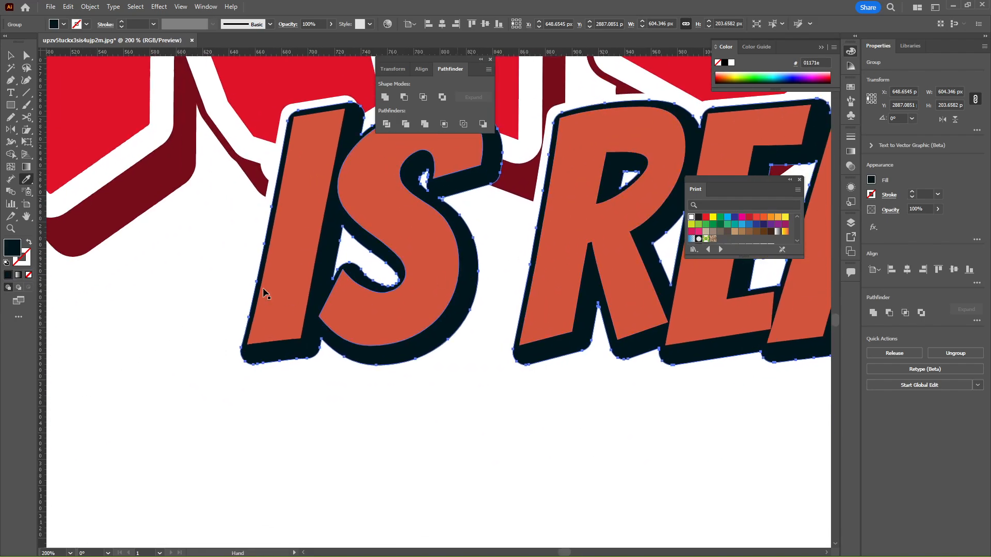
{"action": "left_click", "coordinate": [222, 290], "text": "ctrl"}
{"action": "left_click_drag", "start_coordinate": [276, 164], "coordinate": [255, 165]}
{"action": "key", "text": "ctrl+z"}
{"action": "right_click", "coordinate": [276, 171]}
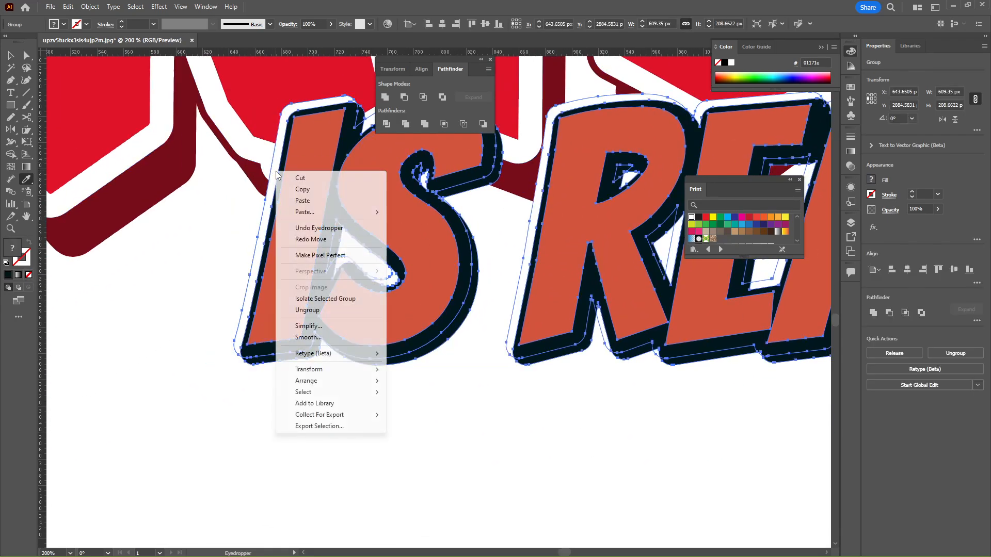
{"action": "left_click", "coordinate": [313, 311]}
Fill the white outline around "IS REAL" with the navy sampled from its shadow
{"action": "left_click", "coordinate": [181, 305], "text": "ctrl"}
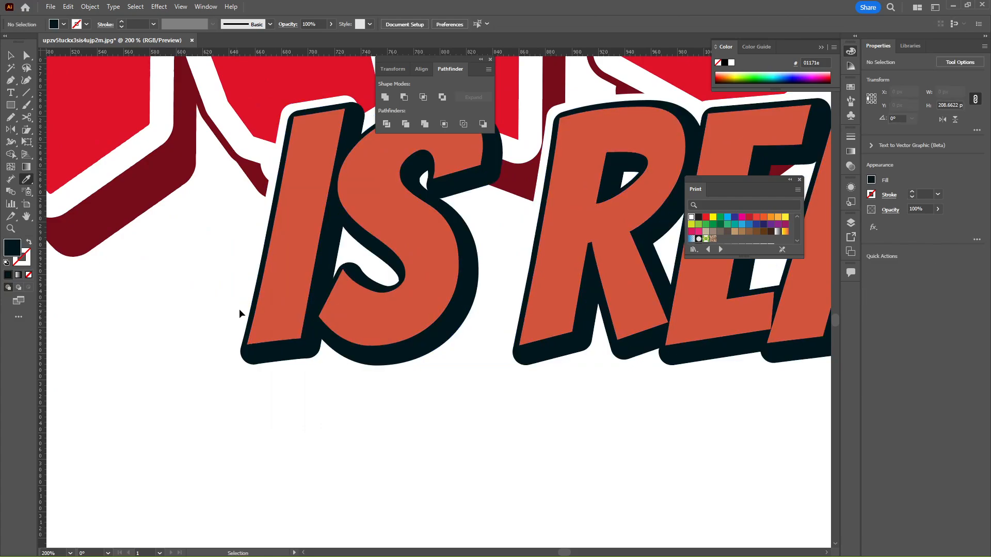
{"action": "left_click_drag", "start_coordinate": [239, 308], "coordinate": [218, 304]}
{"action": "key", "text": "ctrl+z"}
{"action": "left_click", "coordinate": [277, 348]}
{"action": "key", "text": "v"}
{"action": "left_click", "coordinate": [285, 395]}
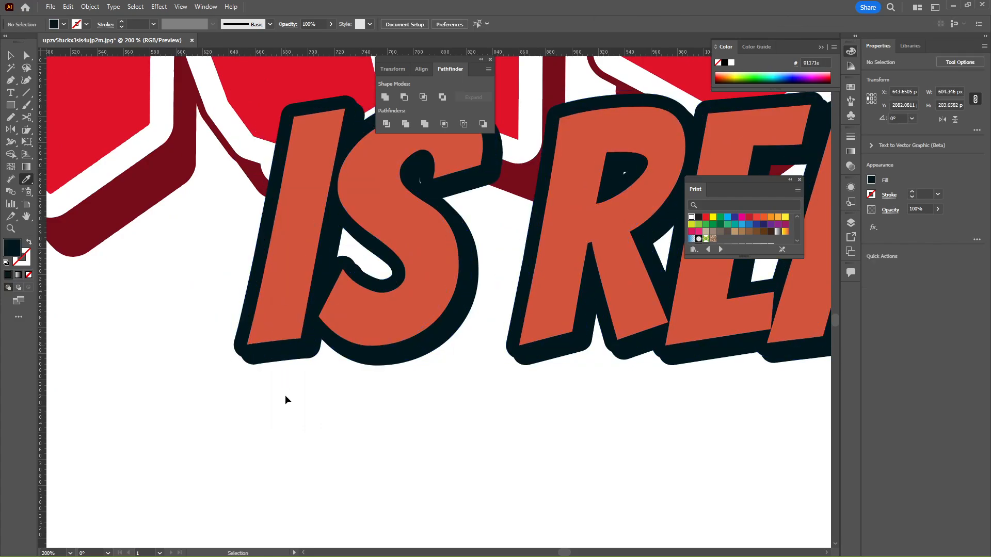
Select all the orange letters of "IS REAL" without their navy outline and shadow
{"action": "key", "text": "ctrl+minus"}
{"action": "key", "text": "ctrl+minus"}
{"action": "left_click_drag", "start_coordinate": [346, 377], "coordinate": [261, 423]}
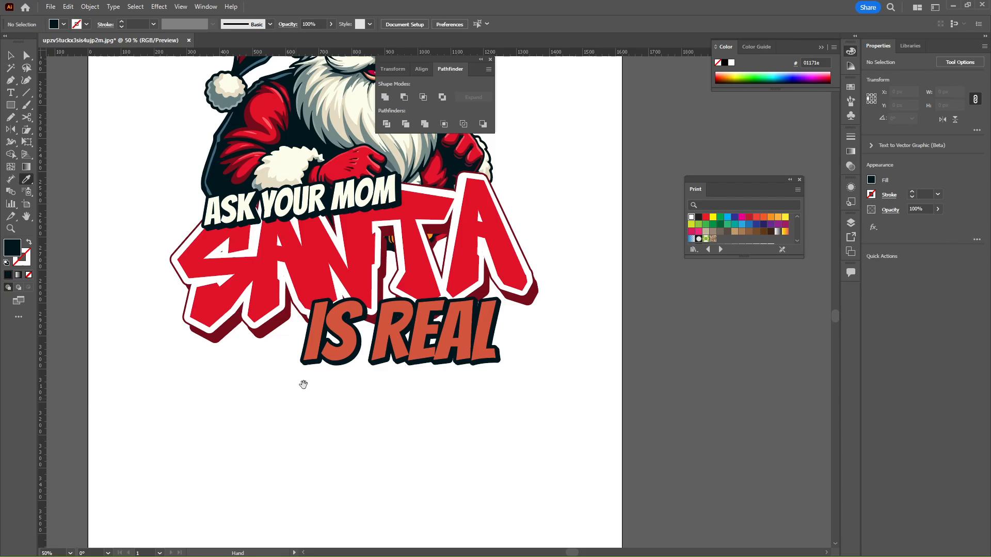
{"action": "left_click_drag", "start_coordinate": [303, 385], "coordinate": [377, 276]}
{"action": "key", "text": "ctrl+minus"}
{"action": "key", "text": "ctrl+plus"}
{"action": "key", "text": "ctrl+plus"}
{"action": "key", "text": "ctrl+plus"}
{"action": "key", "text": "v"}
{"action": "mouse_move", "coordinate": [316, 351]}
{"action": "left_mouse_down"}
{"action": "mouse_move", "coordinate": [353, 341]}
{"action": "mouse_move", "coordinate": [317, 355]}
{"action": "left_mouse_up"}
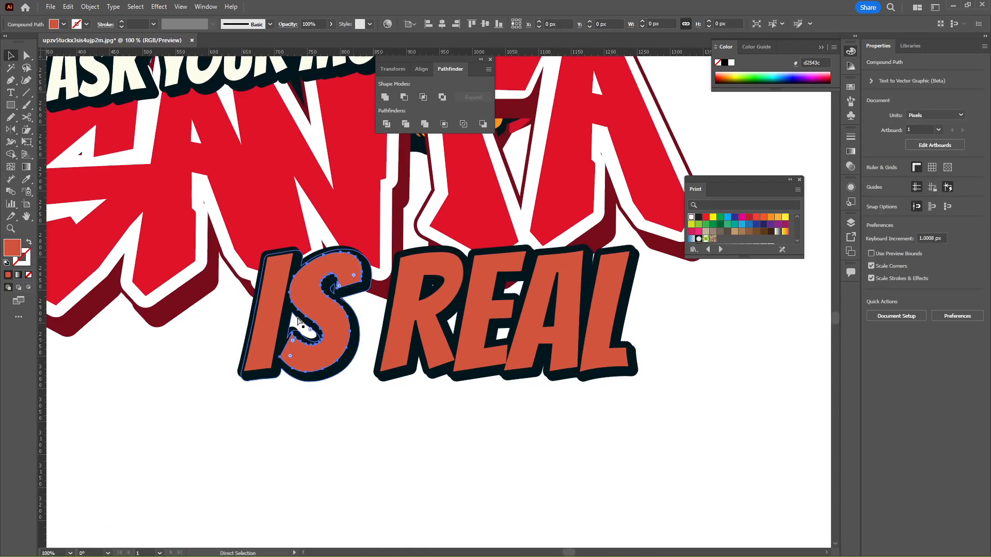
{"action": "left_click", "coordinate": [265, 306], "text": "shift"}
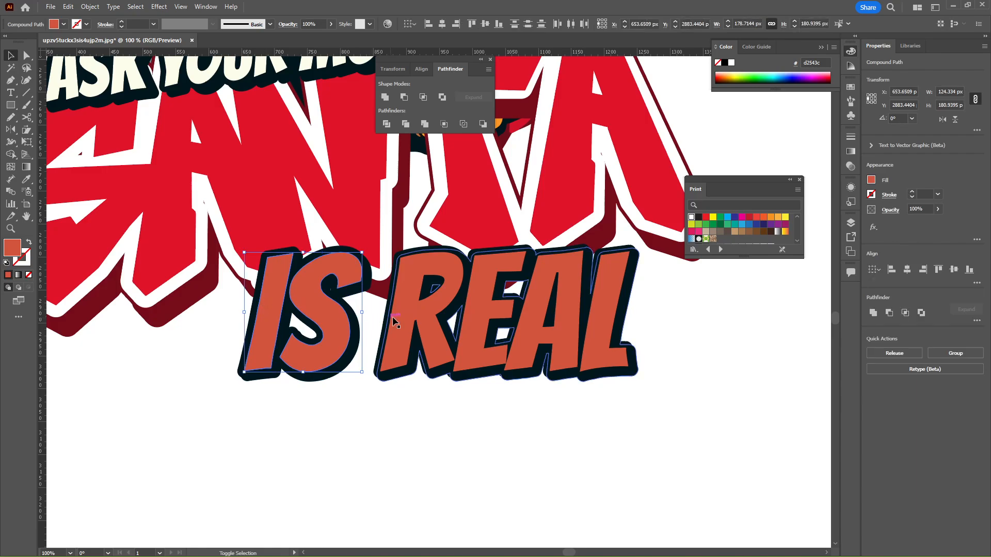
{"action": "left_click", "coordinate": [459, 325], "text": "shift"}
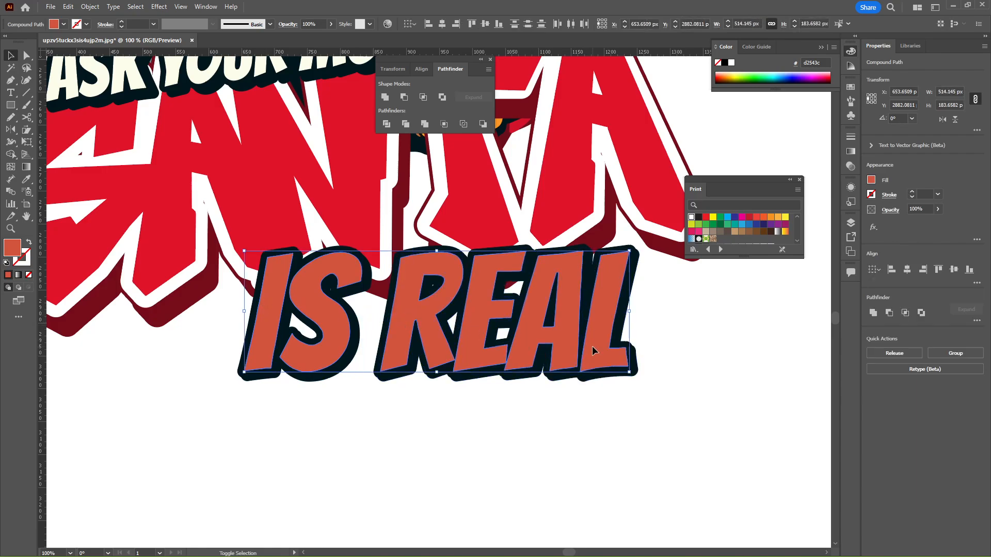
Try the bright red and the dark red of "SANTA" as fills for the "IS REAL" letters
{"action": "key", "text": "i"}
{"action": "left_click_drag", "start_coordinate": [362, 121], "coordinate": [402, 290]}
{"action": "left_click", "coordinate": [402, 291]}
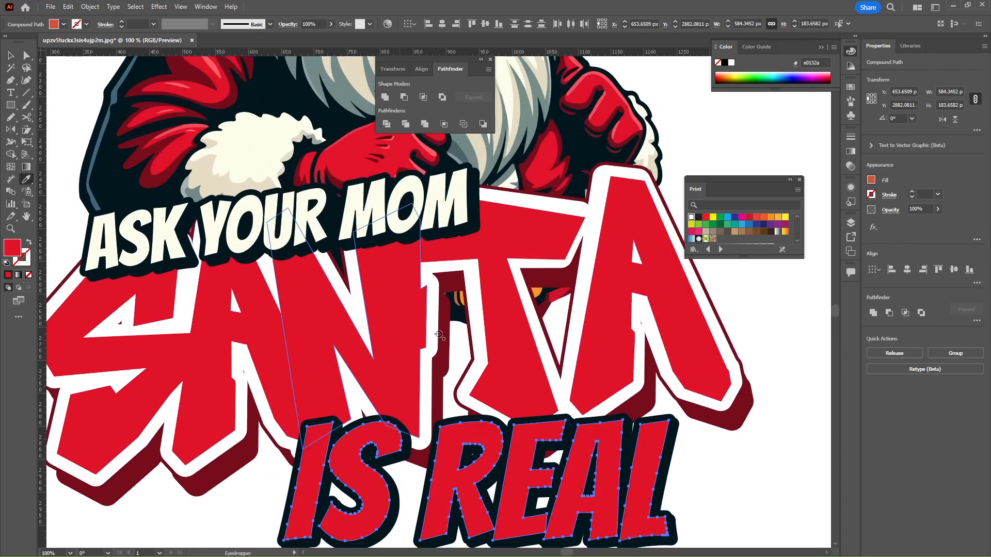
{"action": "left_click", "coordinate": [447, 340]}
Fill the "IS REAL" letters with the cream fcfdeb sampled from Santa's fur cuff
{"action": "scroll", "coordinate": [393, 310], "scroll_direction": "up", "scroll_amount": 5}
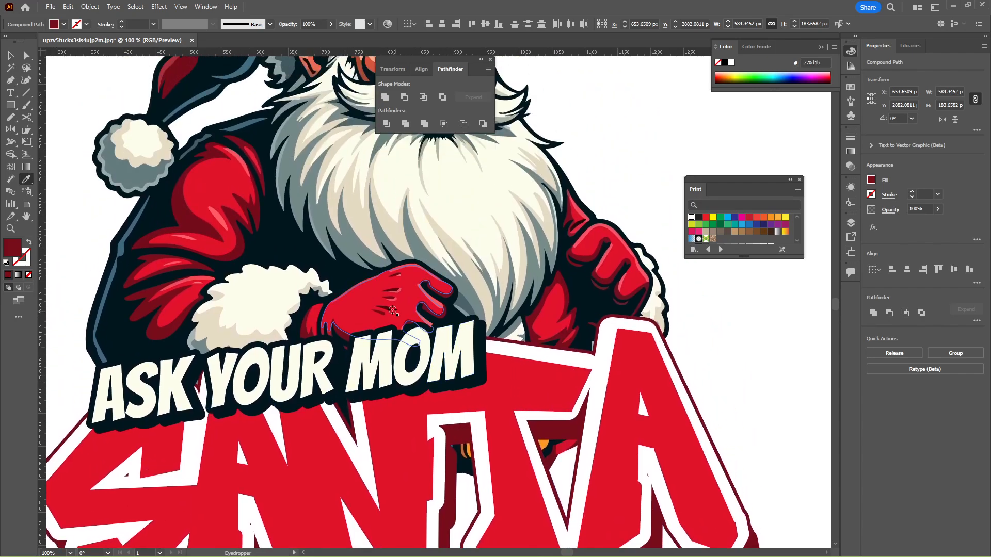
{"action": "left_click", "coordinate": [262, 306]}
{"action": "scroll", "coordinate": [273, 320], "scroll_direction": "down", "scroll_amount": 5}
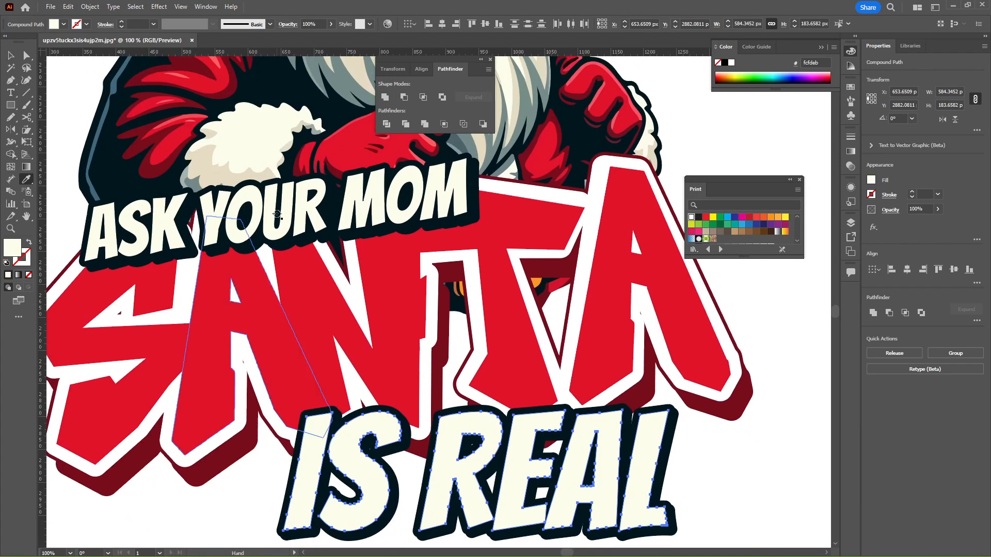
{"action": "scroll", "coordinate": [289, 351], "scroll_direction": "up", "scroll_amount": 5}
{"action": "scroll", "coordinate": [290, 352], "scroll_direction": "up", "scroll_amount": 5}
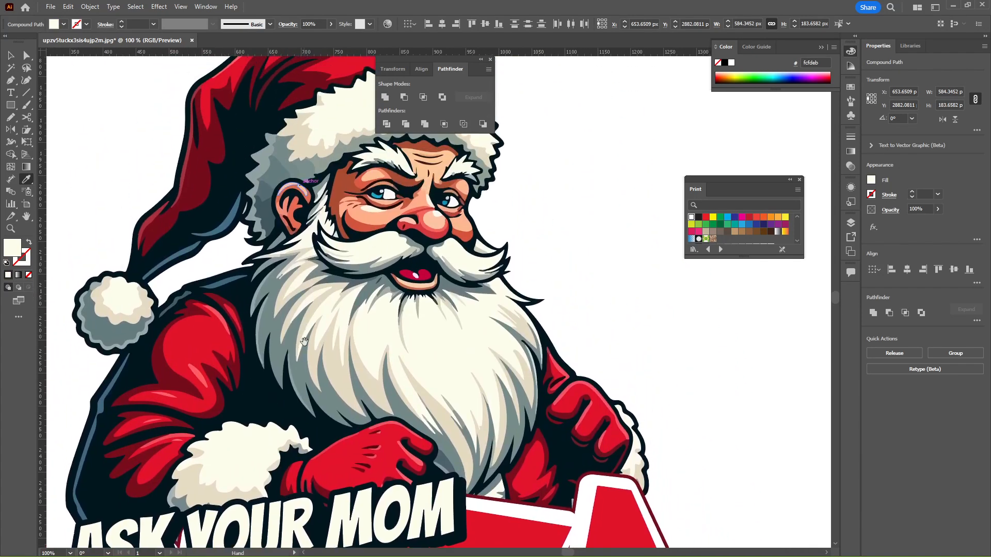
{"action": "scroll", "coordinate": [304, 349], "scroll_direction": "down", "scroll_amount": 7}
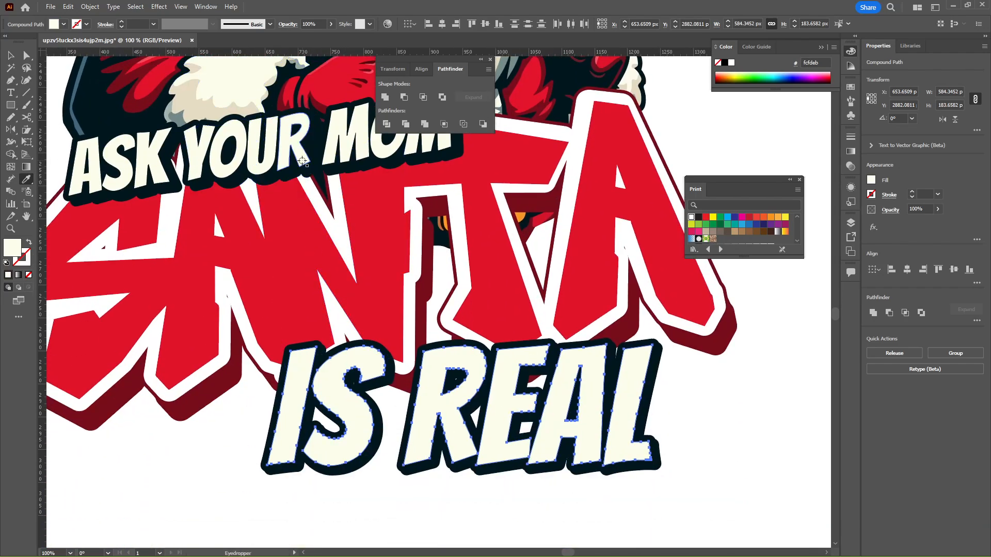
{"action": "key", "text": "v"}
{"action": "left_click", "coordinate": [676, 452]}
Select the whole Santa design and enlarge it proportionally to about 1202 px wide, centred across the artboard
{"action": "key", "text": "ctrl+minus"}
{"action": "key", "text": "ctrl+minus"}
{"action": "key", "text": "ctrl+minus"}
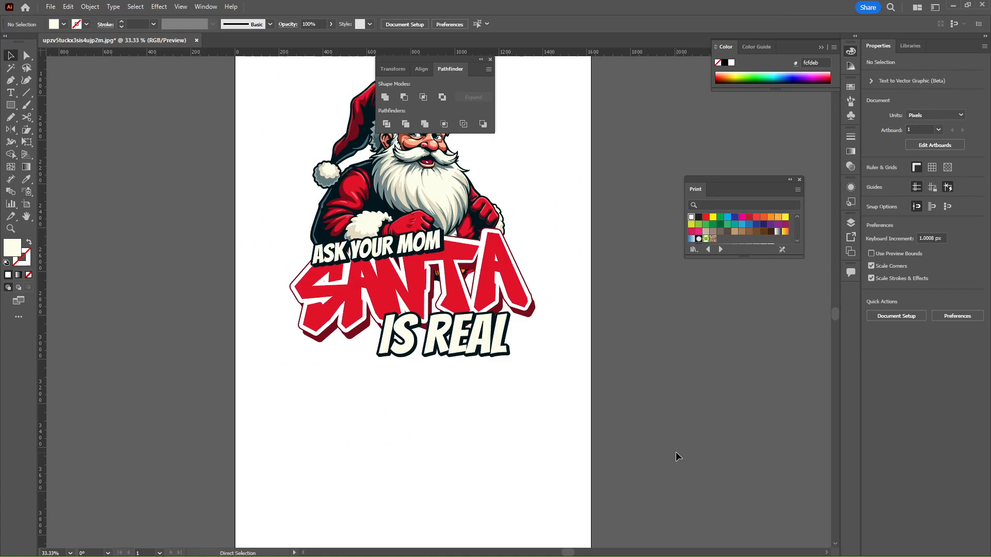
{"action": "left_click_drag", "start_coordinate": [676, 483], "coordinate": [219, 83]}
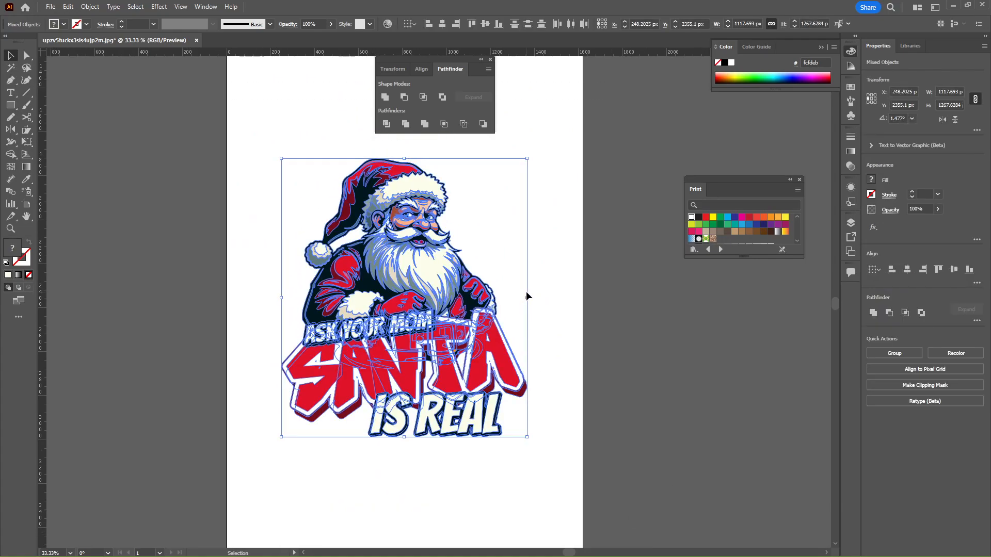
{"action": "left_click_drag", "start_coordinate": [528, 298], "coordinate": [553, 293]}
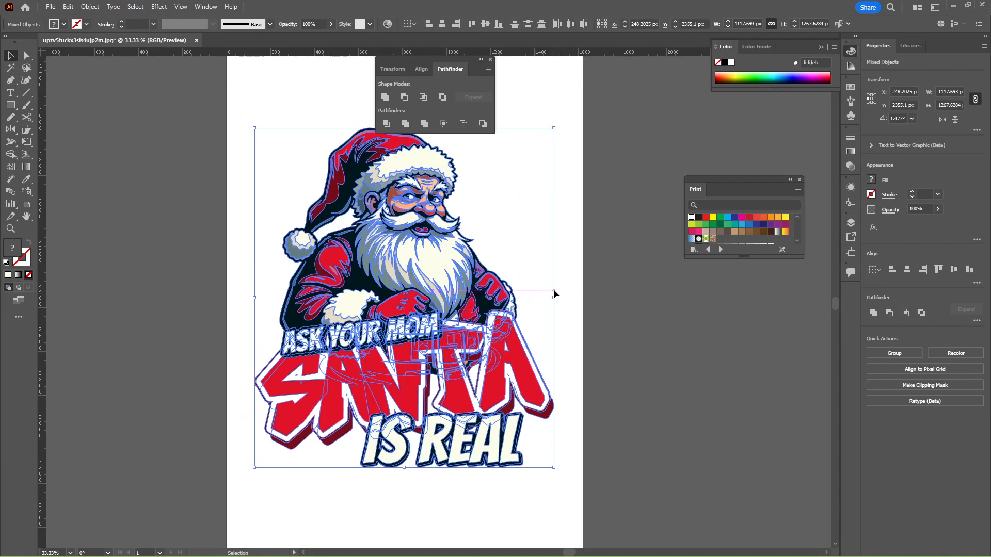
{"action": "key", "text": "ctrl+shift+f"}
{"action": "key", "text": "ctrl+plus"}
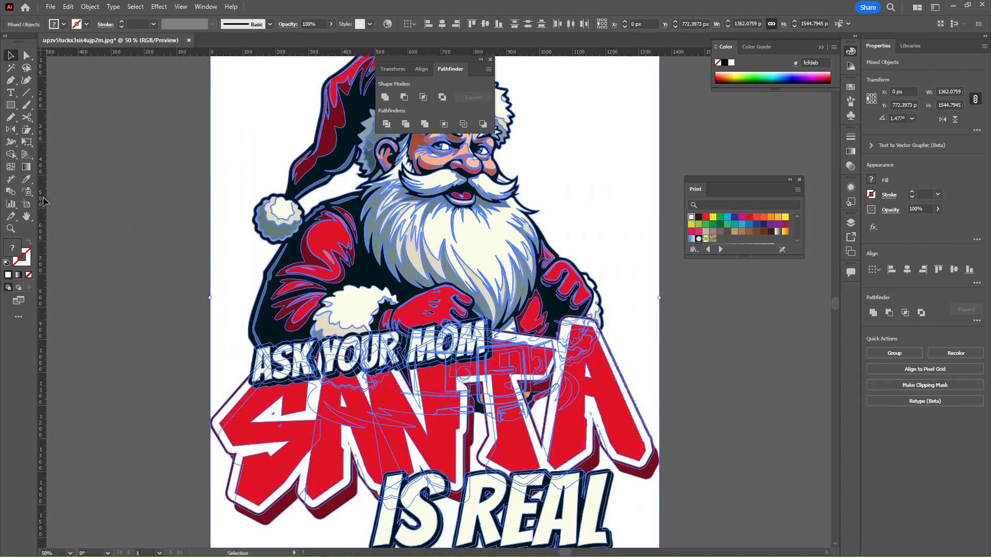
{"action": "left_click_drag", "start_coordinate": [210, 297], "coordinate": [237, 295]}
{"action": "left_click", "coordinate": [217, 279]}
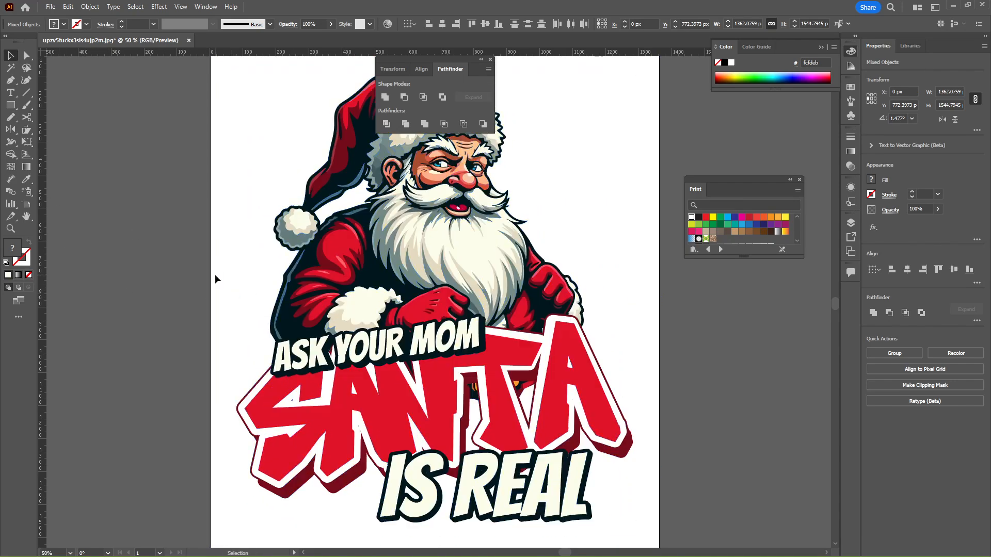
Resize the artboard in inches with the design moved aside, and fit the whole design inside it
{"action": "left_click_drag", "start_coordinate": [409, 378], "coordinate": [335, 376]}
{"action": "key", "text": "ctrl+a"}
{"action": "left_click_drag", "start_coordinate": [336, 378], "coordinate": [433, 363]}
{"action": "left_click", "coordinate": [228, 295]}
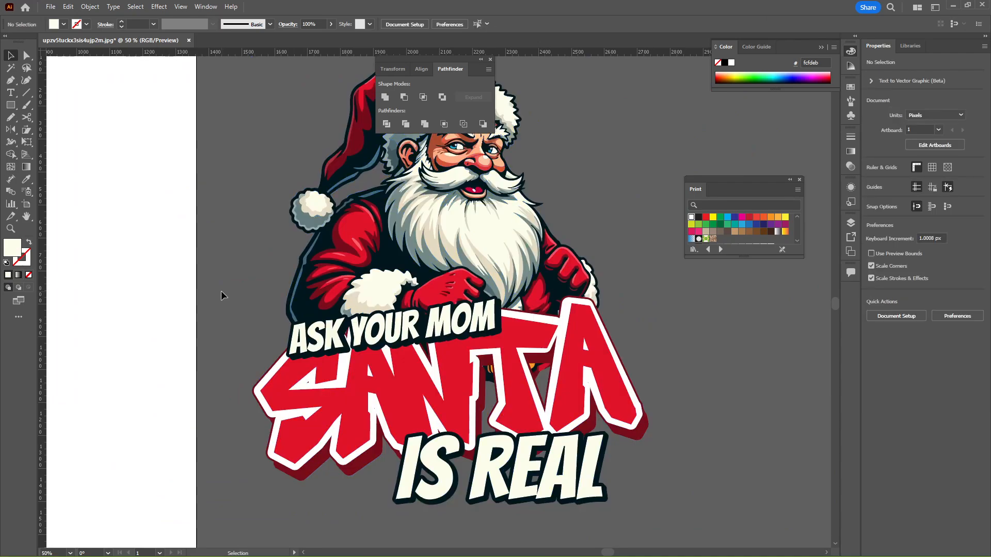
{"action": "key", "text": "ctrl+z"}
{"action": "key", "text": "ctrl+z"}
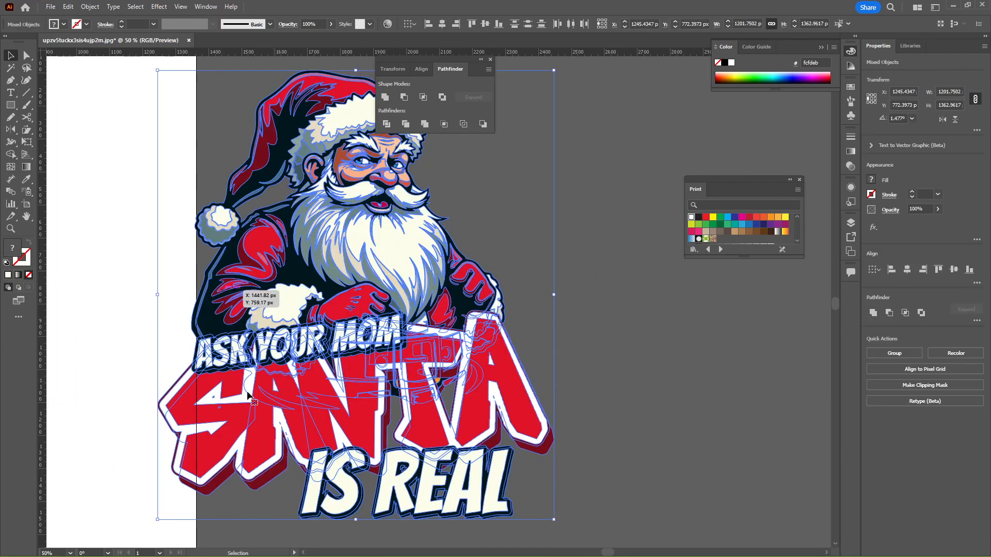
{"action": "left_click_drag", "start_coordinate": [191, 358], "coordinate": [513, 365]}
{"action": "left_click", "coordinate": [524, 370]}
{"action": "left_click_drag", "start_coordinate": [467, 394], "coordinate": [502, 396]}
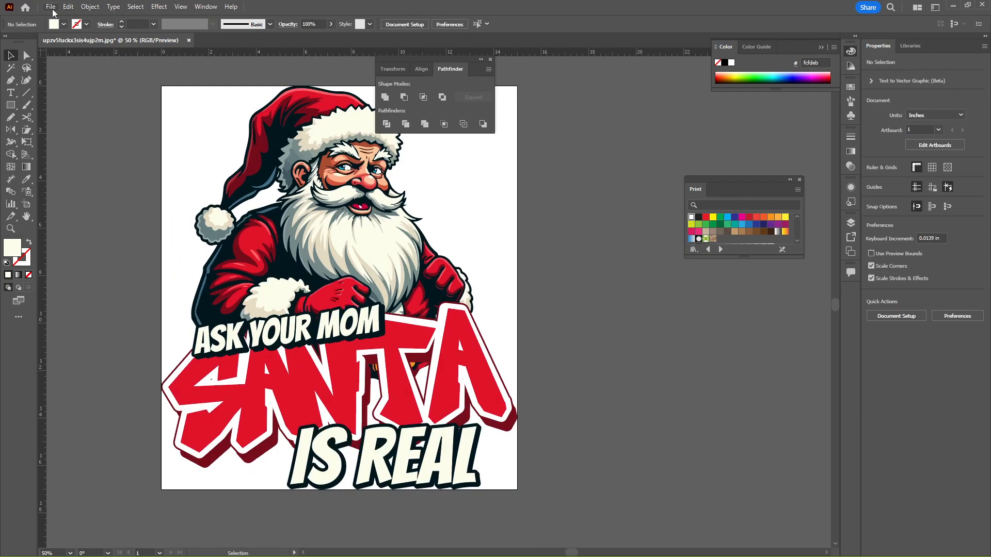
Export the design as a PNG named design 01, using the artboards
{"action": "left_click", "coordinate": [51, 7]}
{"action": "left_click", "coordinate": [223, 245]}
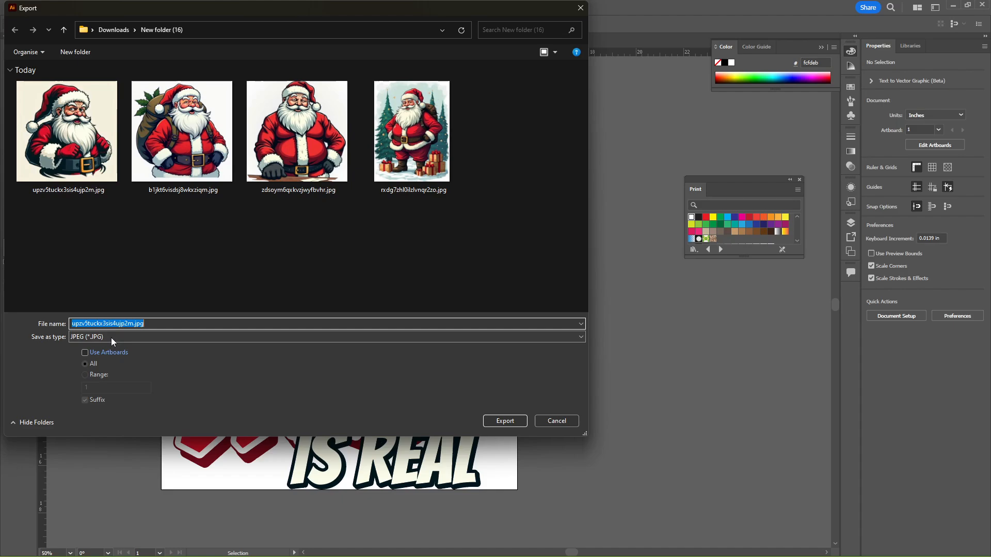
{"action": "left_click", "coordinate": [113, 342]}
{"action": "left_click", "coordinate": [107, 395]}
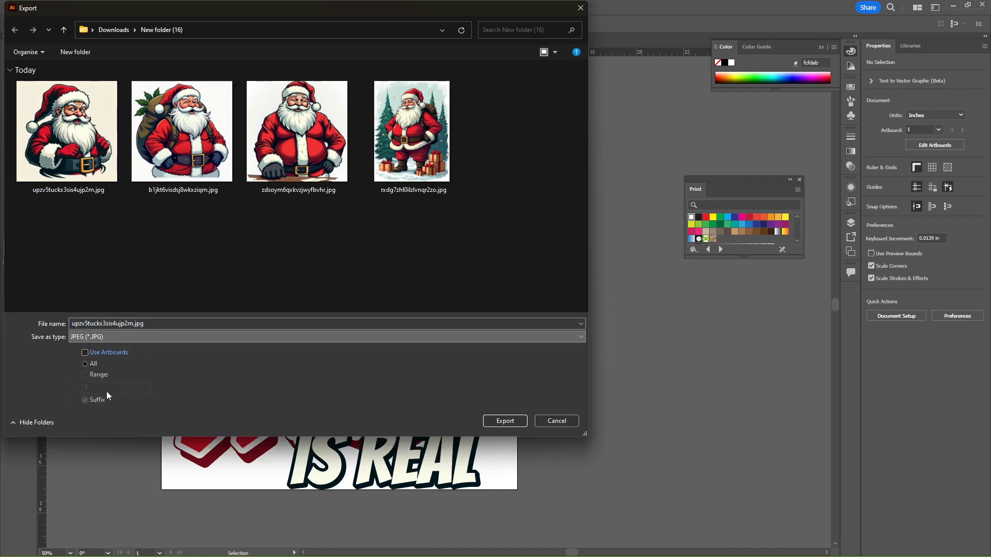
{"action": "left_click", "coordinate": [105, 350]}
{"action": "left_click", "coordinate": [171, 321]}
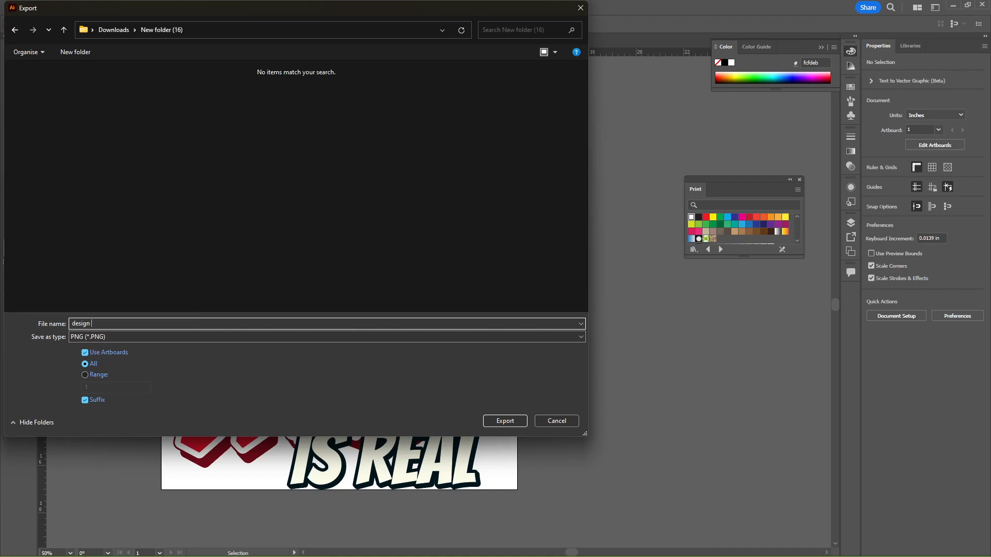
{"action": "key", "text": "Return"}
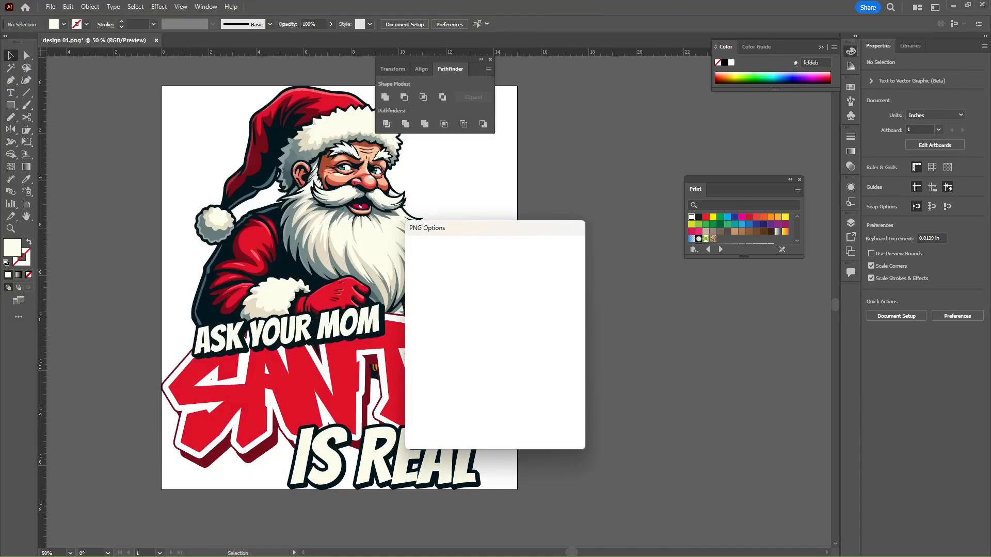
{"action": "key", "text": "Return"}
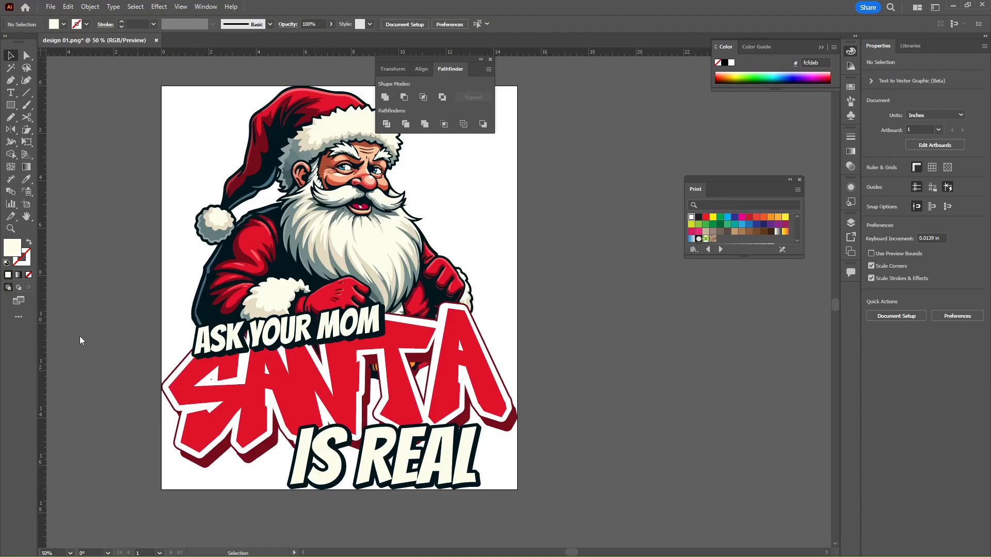
{"action": "key", "text": "ctrl+e"}
{"action": "key", "text": "Escape"}
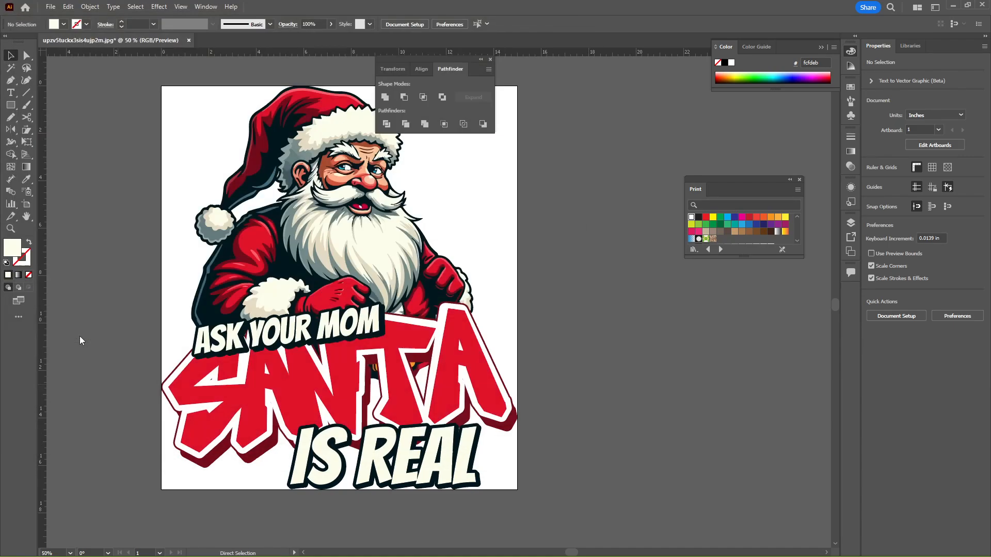
Save the document in Adobe Illustrator (AI) format as 01
{"action": "left_click", "coordinate": [51, 7]}
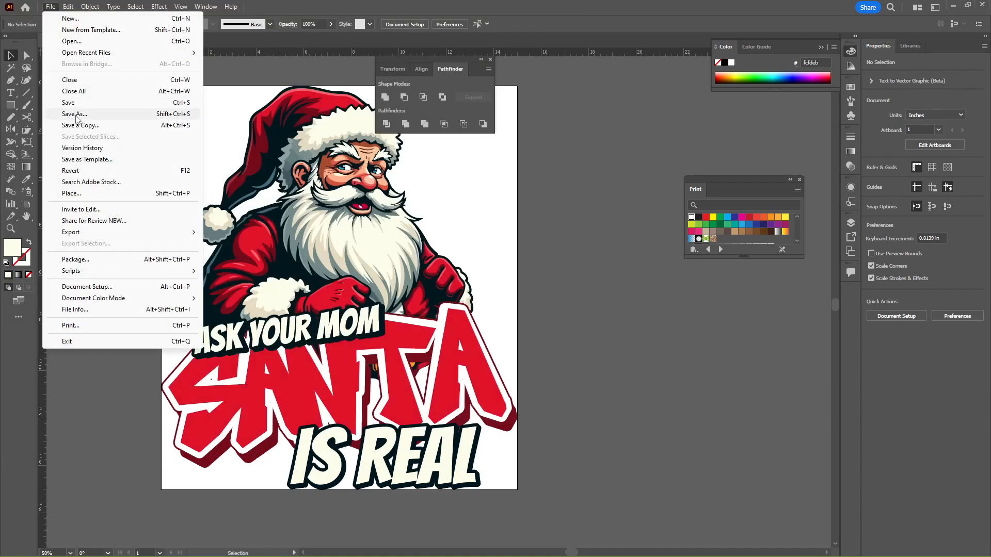
{"action": "left_click", "coordinate": [65, 111]}
{"action": "left_click", "coordinate": [148, 339]}
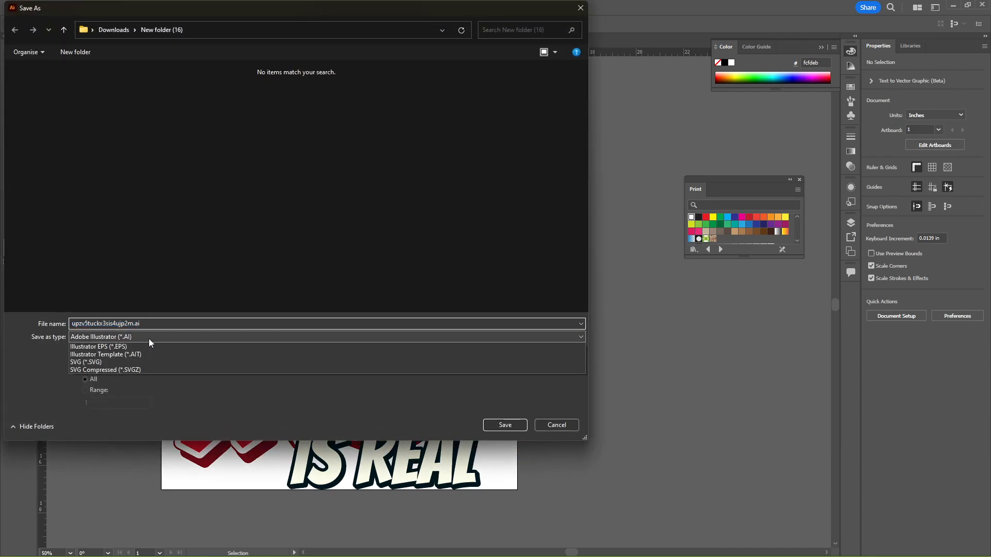
{"action": "left_click", "coordinate": [145, 343]}
{"action": "left_click", "coordinate": [149, 326]}
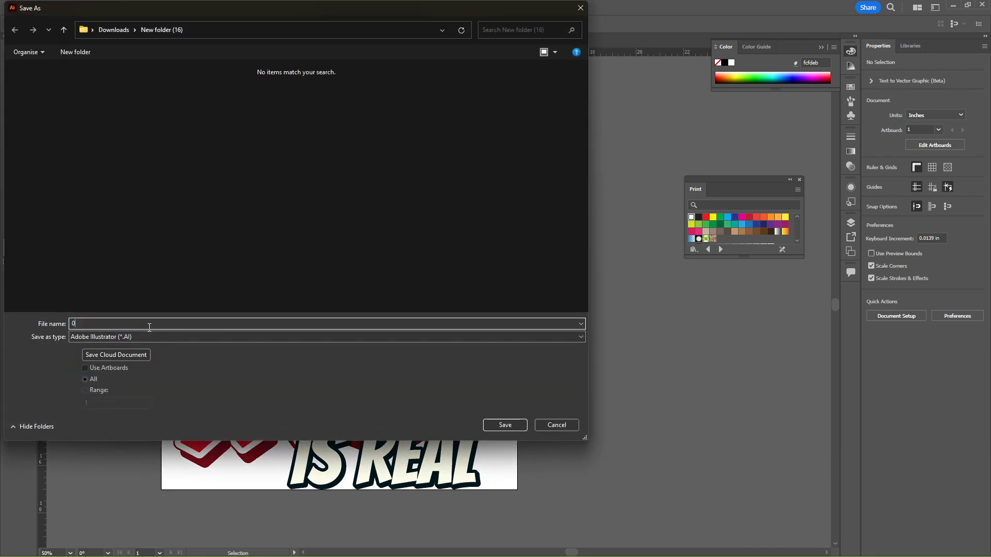
{"action": "type", "text": "01"}
{"action": "key", "text": "Return"}
{"action": "key", "text": "Return"}
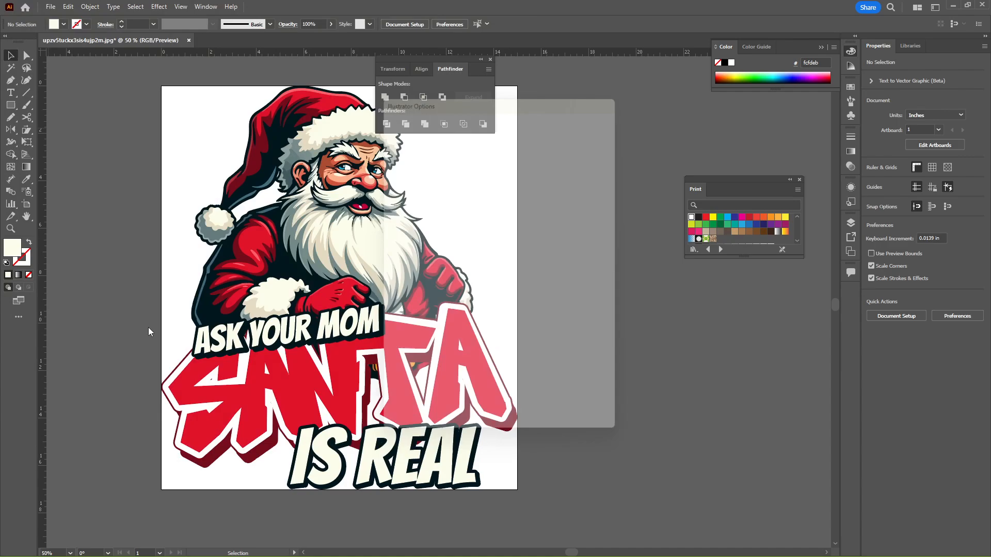
Move the "ASK YOUR MOM" group above Santa's head and enlarge it to about 15.05 in wide
{"action": "key", "text": "Tab"}
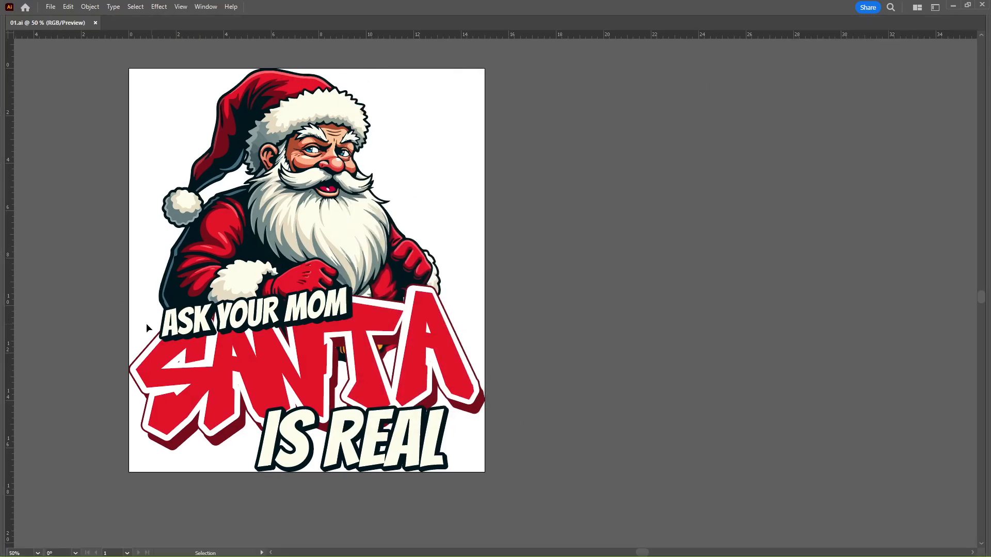
{"action": "left_click_drag", "start_coordinate": [147, 323], "coordinate": [229, 321]}
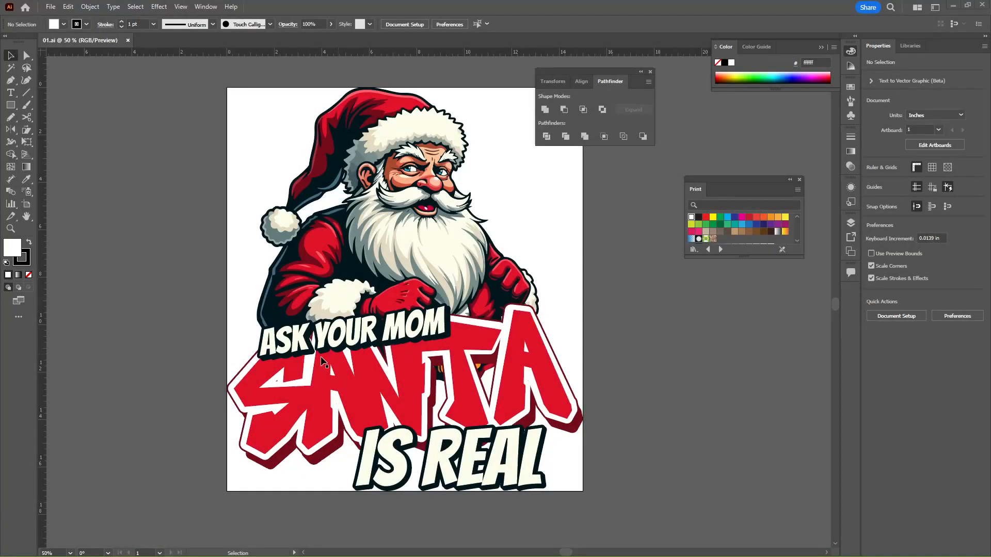
{"action": "left_click", "coordinate": [323, 362]}
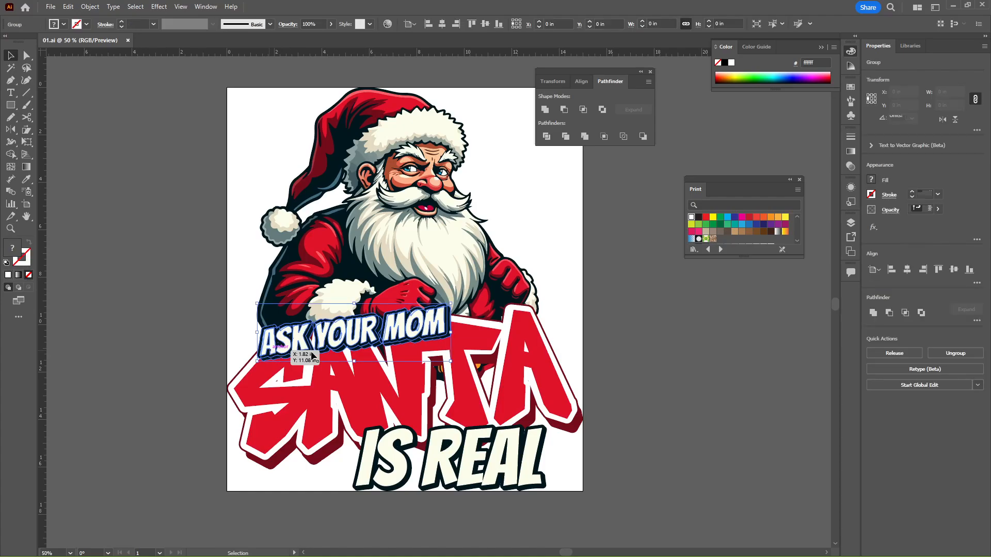
{"action": "left_click_drag", "start_coordinate": [323, 363], "coordinate": [311, 357]}
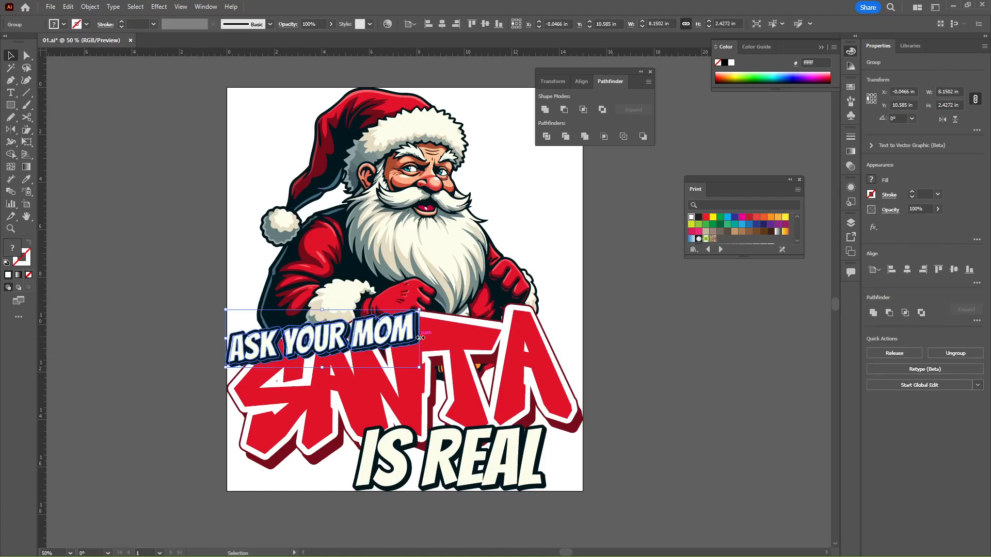
{"action": "left_click_drag", "start_coordinate": [421, 337], "coordinate": [488, 88]}
Rotate the "IS REAL" group slightly counterclockwise so it slants upward beneath "SANTA"
{"action": "left_click_drag", "start_coordinate": [538, 520], "coordinate": [542, 435]}
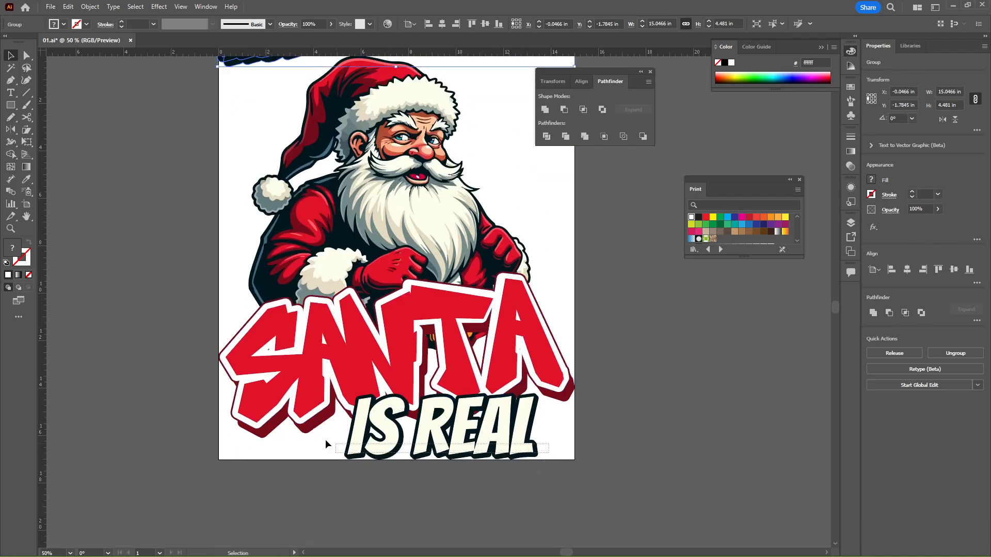
{"action": "left_click_drag", "start_coordinate": [327, 443], "coordinate": [547, 455]}
{"action": "left_click_drag", "start_coordinate": [489, 442], "coordinate": [485, 440]}
{"action": "left_click", "coordinate": [292, 471]}
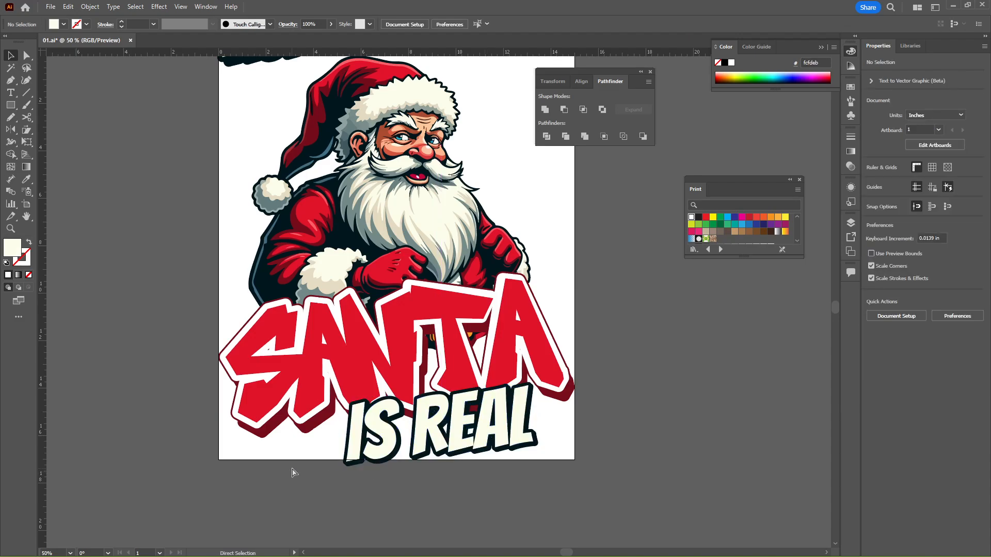
Fill the dark red shadow shapes behind "SANTA" with the near-black 01171e sampled from the "IS REAL" outline
{"action": "key", "text": "ctrl+equal"}
{"action": "key", "text": "ctrl+equal"}
{"action": "key", "text": "ctrl+equal"}
{"action": "scroll", "coordinate": [362, 336], "scroll_direction": "down", "scroll_amount": 5}
{"action": "left_click", "coordinate": [381, 380]}
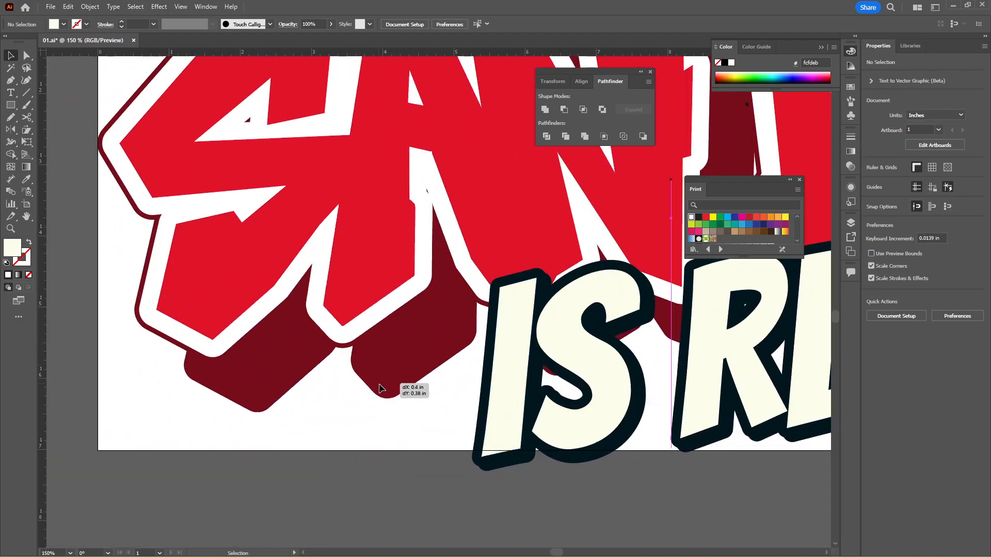
{"action": "left_click_drag", "start_coordinate": [381, 381], "coordinate": [353, 358]}
{"action": "left_click", "coordinate": [28, 181]}
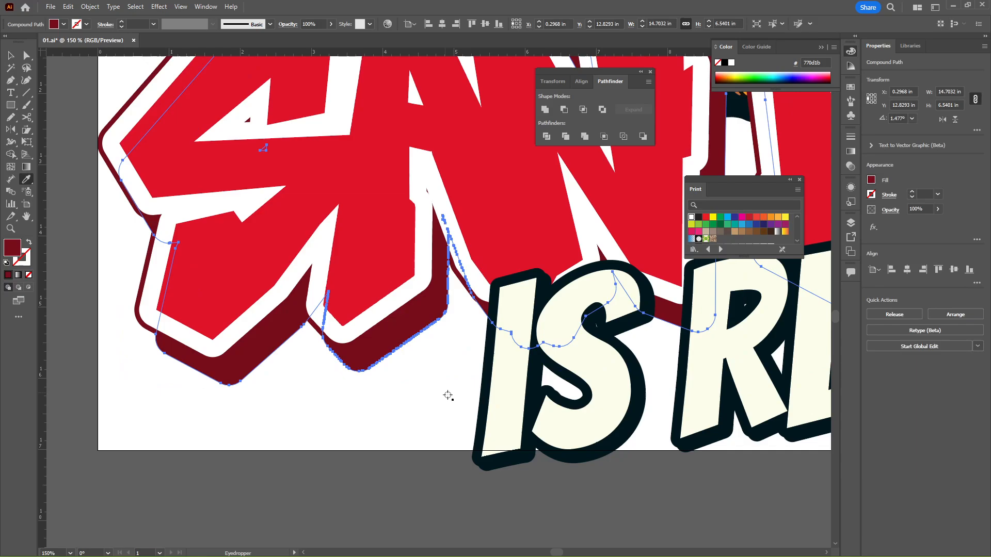
{"action": "left_click", "coordinate": [476, 403]}
{"action": "key", "text": "v"}
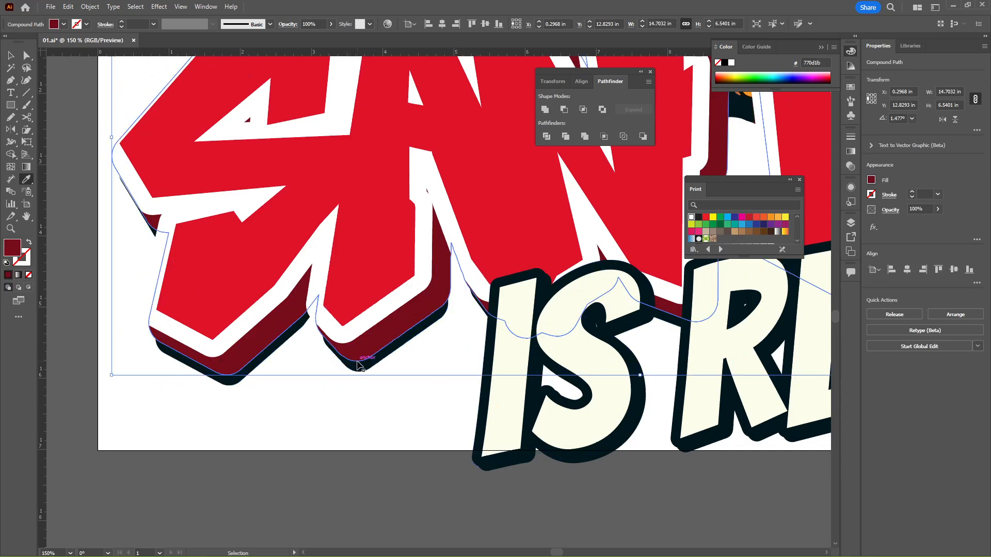
{"action": "left_click", "coordinate": [360, 365]}
{"action": "key", "text": "v"}
{"action": "left_click", "coordinate": [356, 442]}
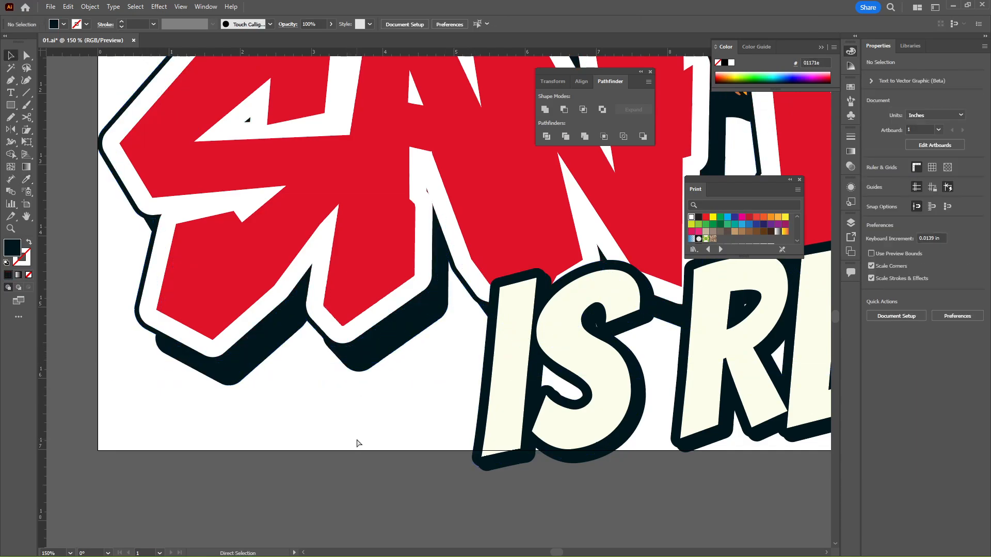
Select all the artwork and fit the artboard to it, including the enlarged "ASK YOUR MOM" text
{"action": "scroll", "coordinate": [357, 442], "scroll_direction": "down", "scroll_amount": 3}
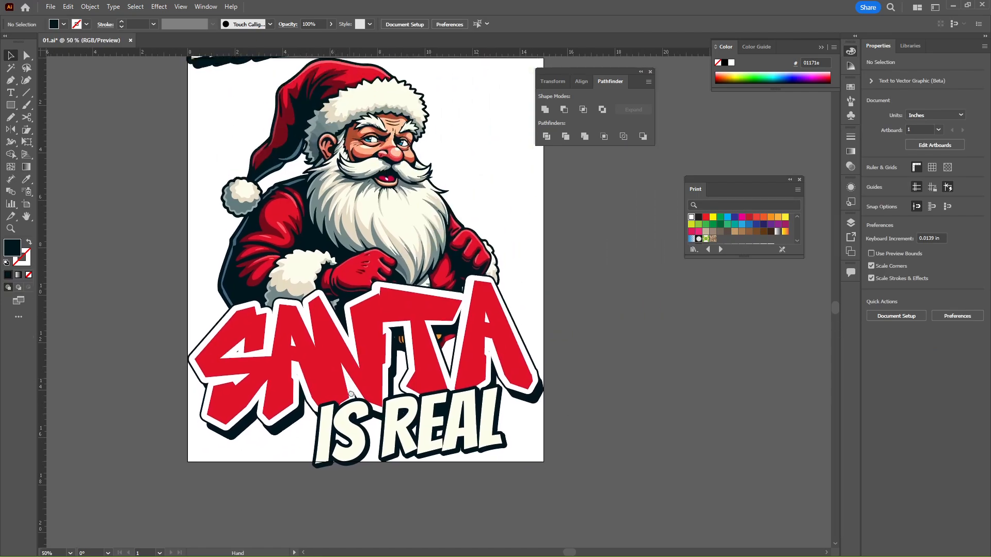
{"action": "scroll", "coordinate": [351, 393], "scroll_direction": "up", "scroll_amount": 3}
{"action": "key", "text": "ctrl+a"}
{"action": "left_click", "coordinate": [90, 6]}
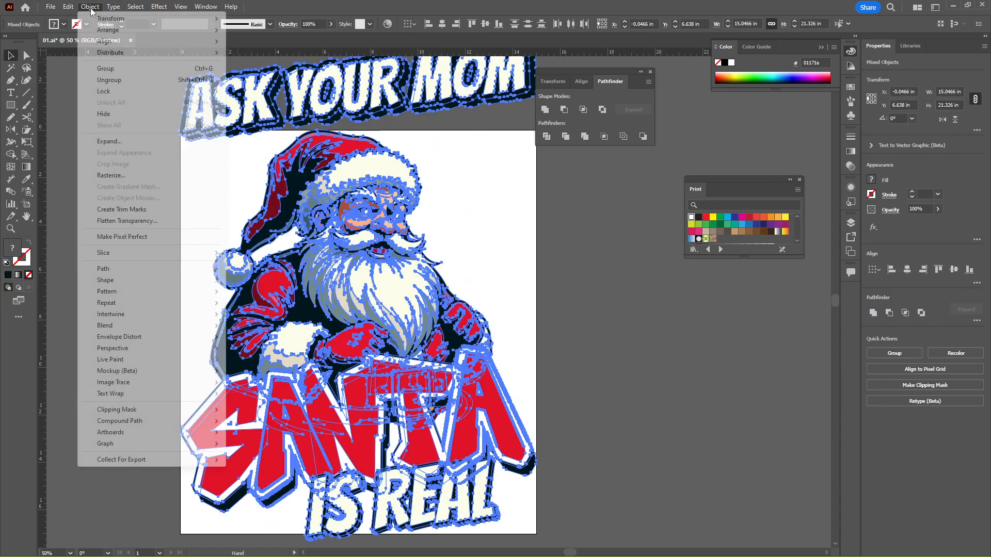
{"action": "mouse_move", "coordinate": [212, 433]}
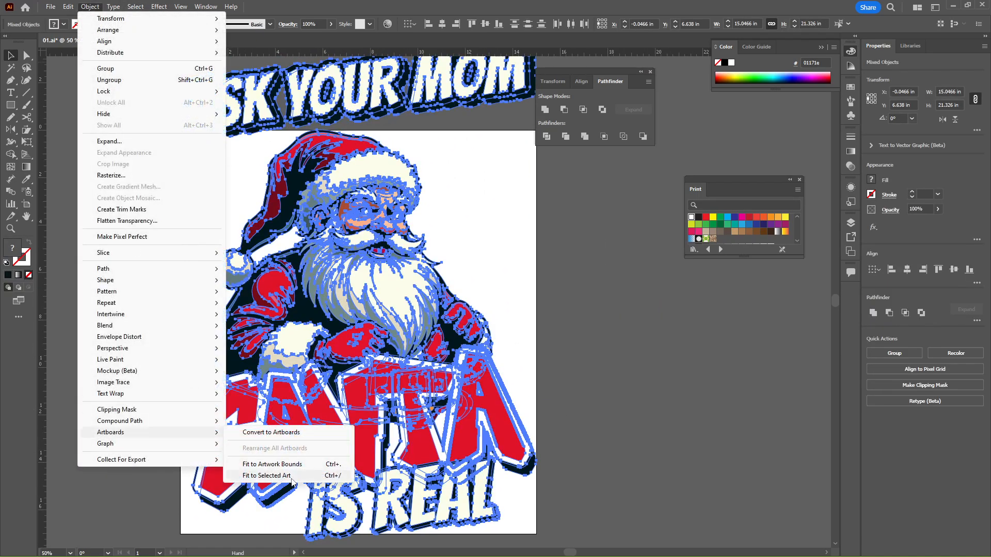
{"action": "left_click", "coordinate": [327, 477]}
{"action": "left_click", "coordinate": [170, 345]}
{"action": "scroll", "coordinate": [216, 357], "scroll_direction": "up", "scroll_amount": 1}
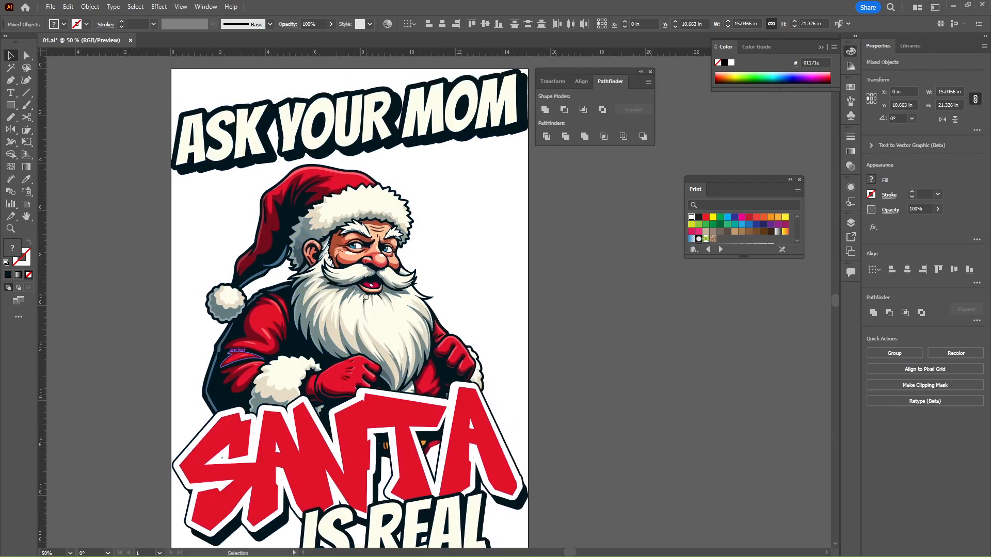
{"action": "left_click_drag", "start_coordinate": [359, 299], "coordinate": [362, 295]}
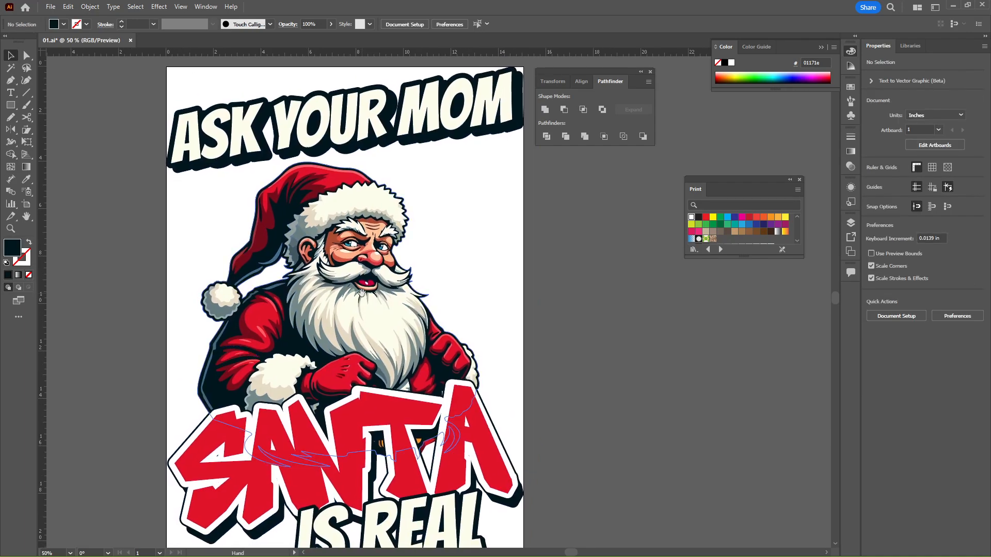
Save the revised design as a separate Adobe Illustrator file named 02
{"action": "key", "text": "ctrl+shift+s"}
{"action": "key", "text": "Escape"}
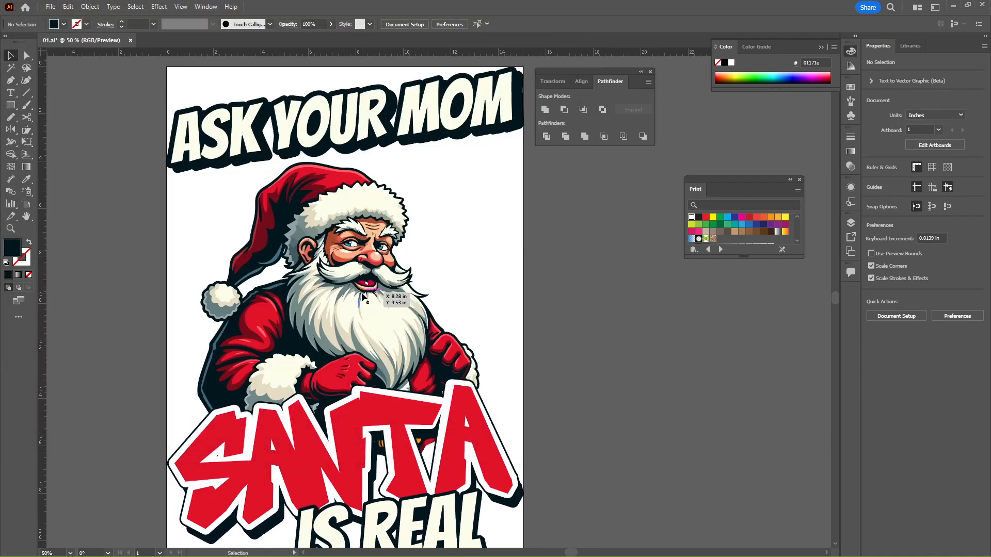
{"action": "key", "text": "ctrl+shift+s"}
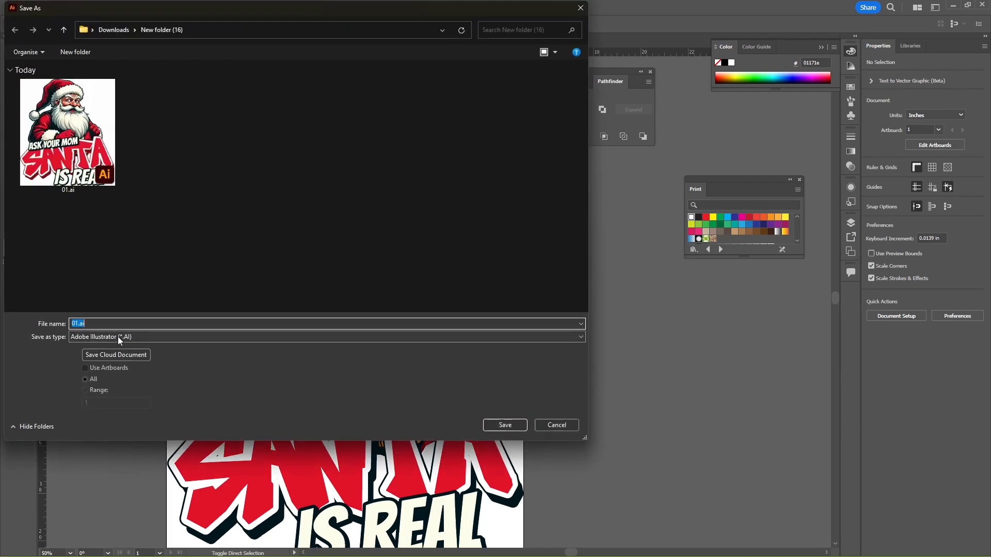
{"action": "left_click", "coordinate": [104, 324]}
{"action": "type", "text": "02"}
{"action": "key", "text": "Return"}
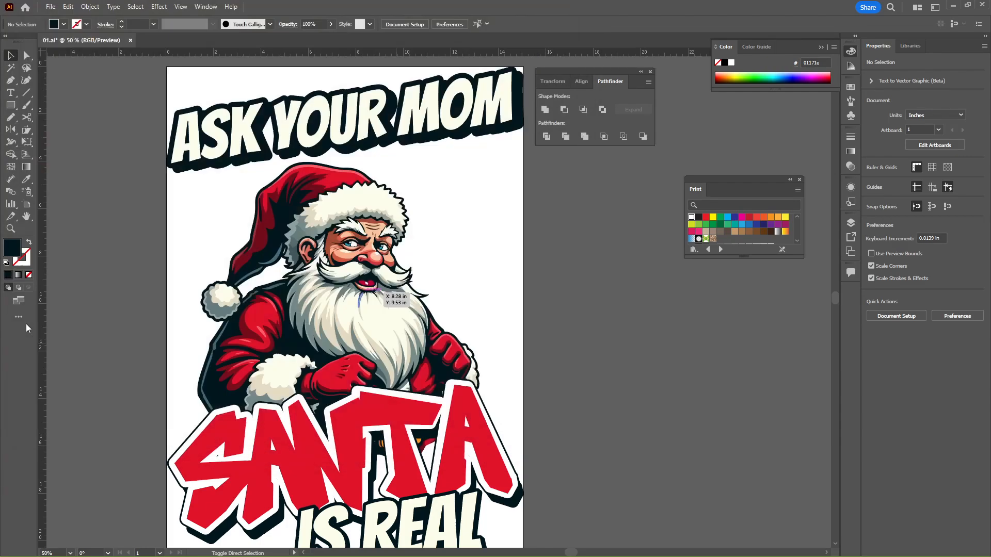
Export the revised design as DESIGN 02.png, basing the file name on DESIGN 01.png
{"action": "left_click", "coordinate": [51, 7]}
{"action": "mouse_move", "coordinate": [129, 243]}
{"action": "left_click", "coordinate": [240, 246]}
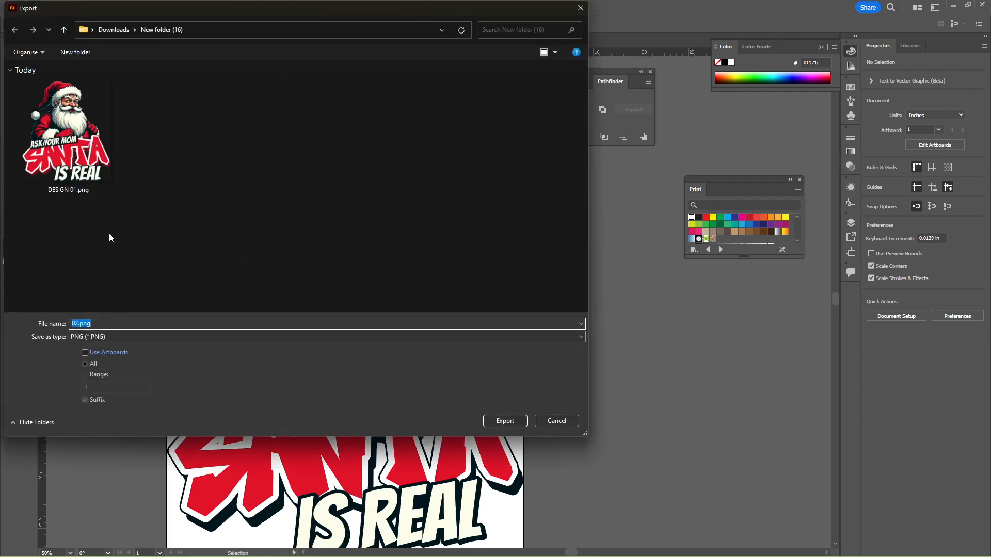
{"action": "left_click", "coordinate": [67, 134]}
{"action": "left_click", "coordinate": [102, 324]}
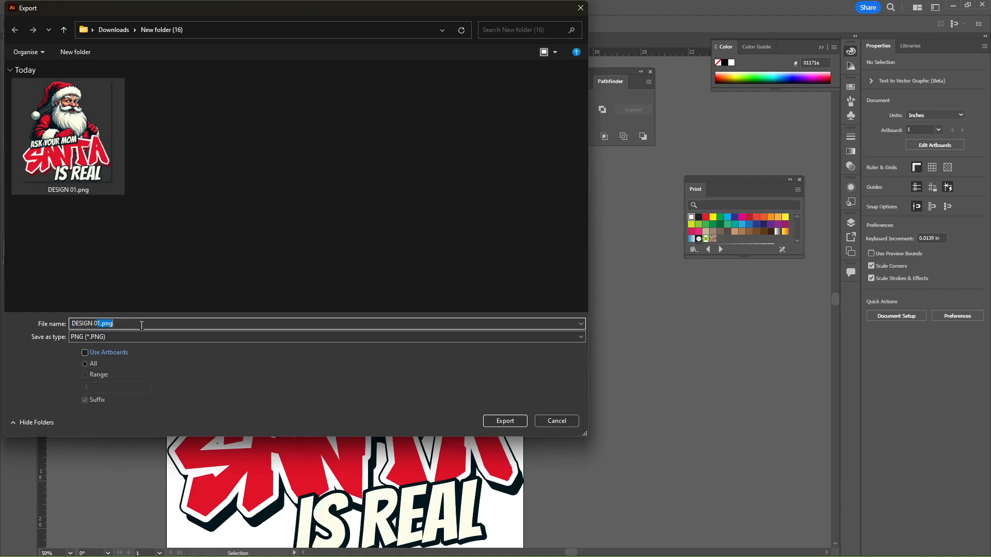
{"action": "type", "text": "2"}
{"action": "left_click", "coordinate": [514, 419]}
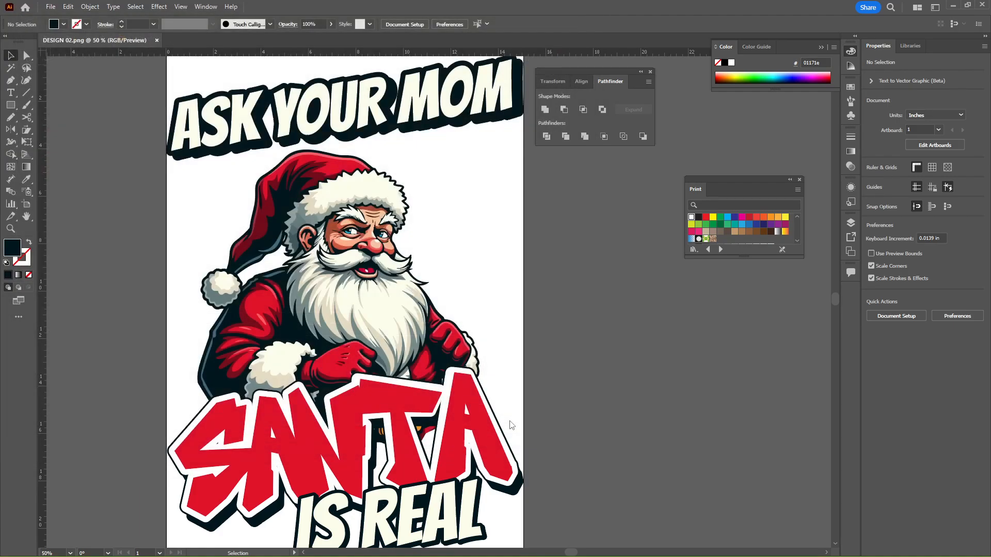
{"action": "left_click", "coordinate": [482, 428]}
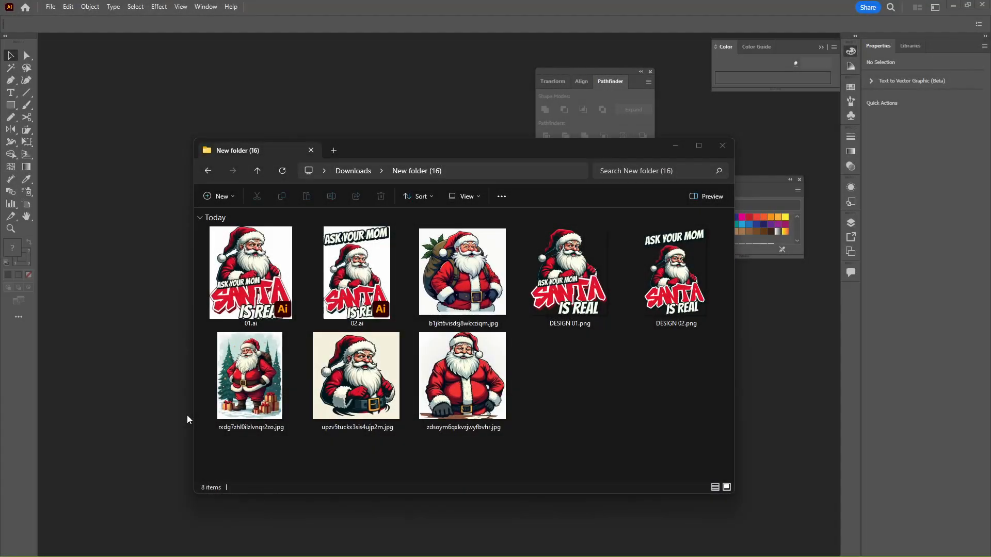
Open the image of Santa with Christmas trees and gift boxes and apply Image Trace with the default preset
{"action": "left_click_drag", "start_coordinate": [249, 400], "coordinate": [128, 253]}
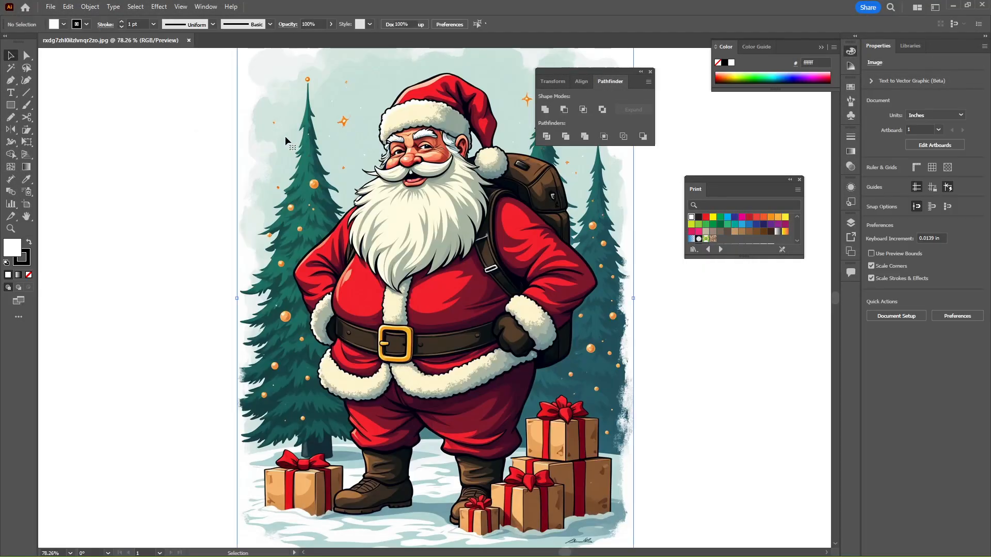
{"action": "left_click", "coordinate": [285, 135]}
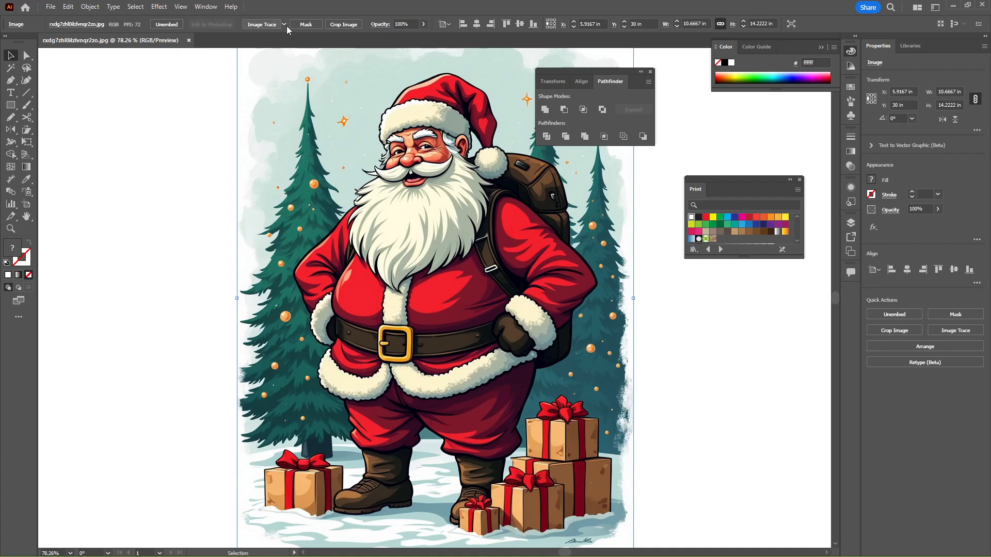
{"action": "left_click", "coordinate": [286, 26]}
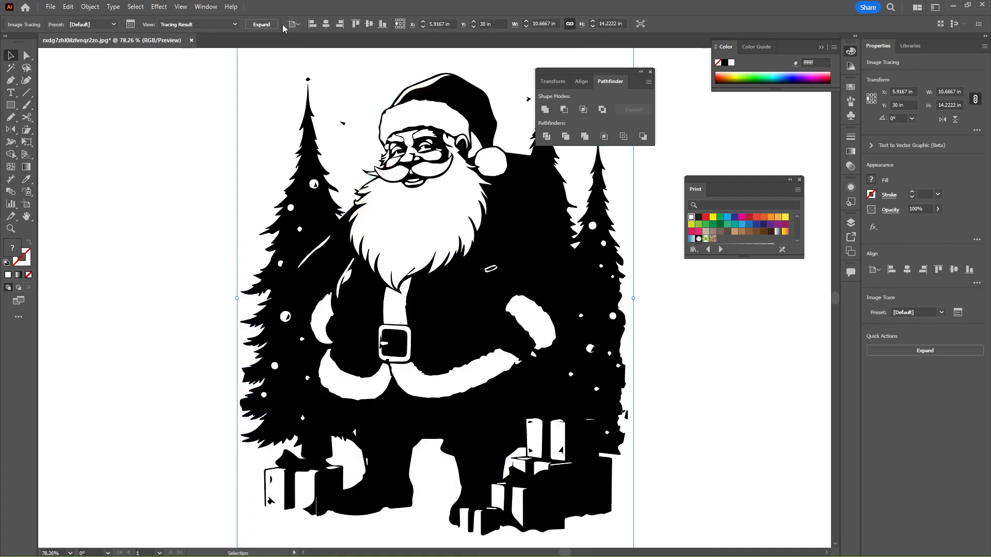
Replace the default trace of the Santa image with the Low Fidelity Photo preset
{"action": "key", "text": "ctrl+z"}
{"action": "left_click", "coordinate": [284, 24]}
{"action": "left_click", "coordinate": [309, 73]}
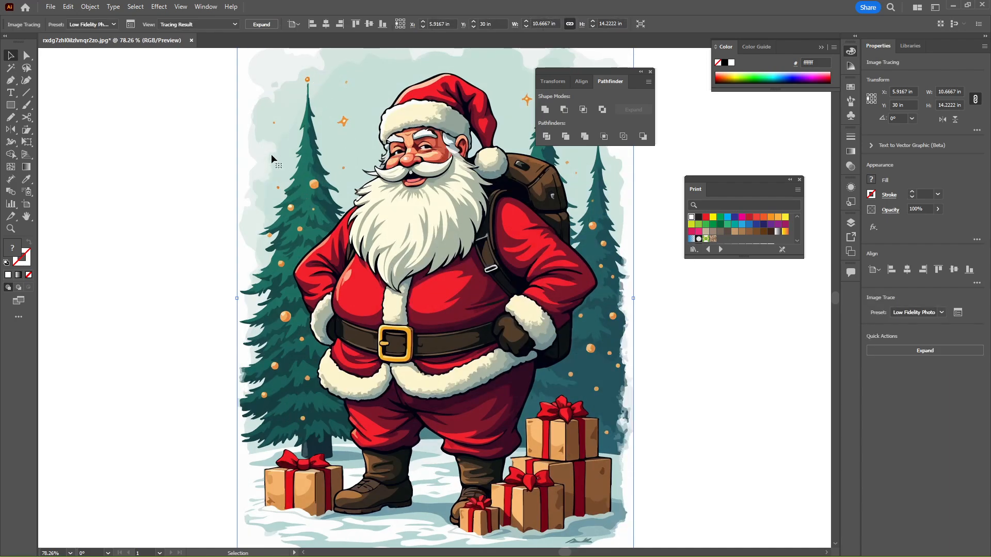
Show the transparency grid, then expand the traced Santa image and ungroup it into separate paths
{"action": "key", "text": "ctrl+shift+d"}
{"action": "right_click", "coordinate": [341, 199]}
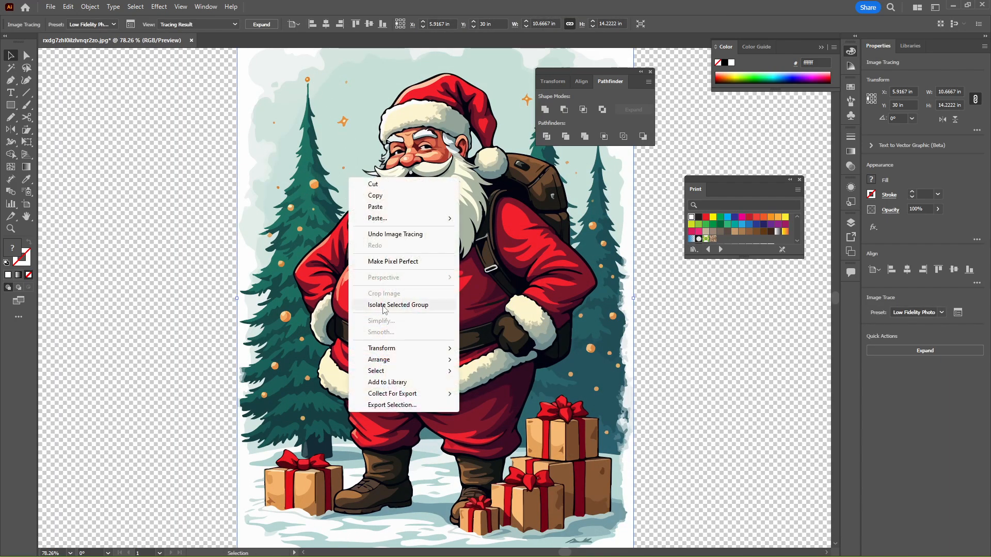
{"action": "left_click", "coordinate": [297, 302]}
{"action": "left_click", "coordinate": [258, 26]}
{"action": "right_click", "coordinate": [363, 155]}
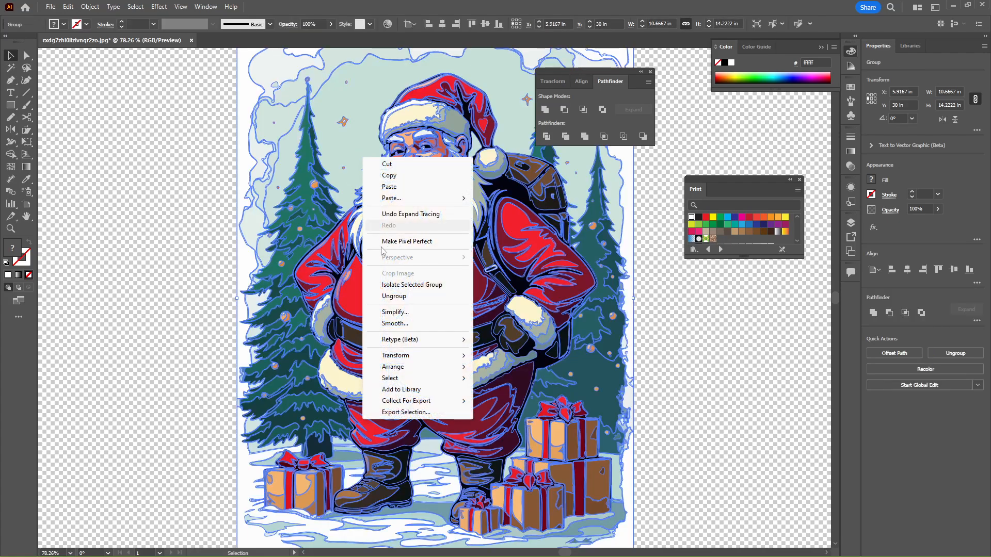
{"action": "left_click", "coordinate": [413, 296]}
Delete the white background shape beside the left tree and the white snow shapes in the foreground
{"action": "left_click_drag", "start_coordinate": [240, 236], "coordinate": [153, 235]}
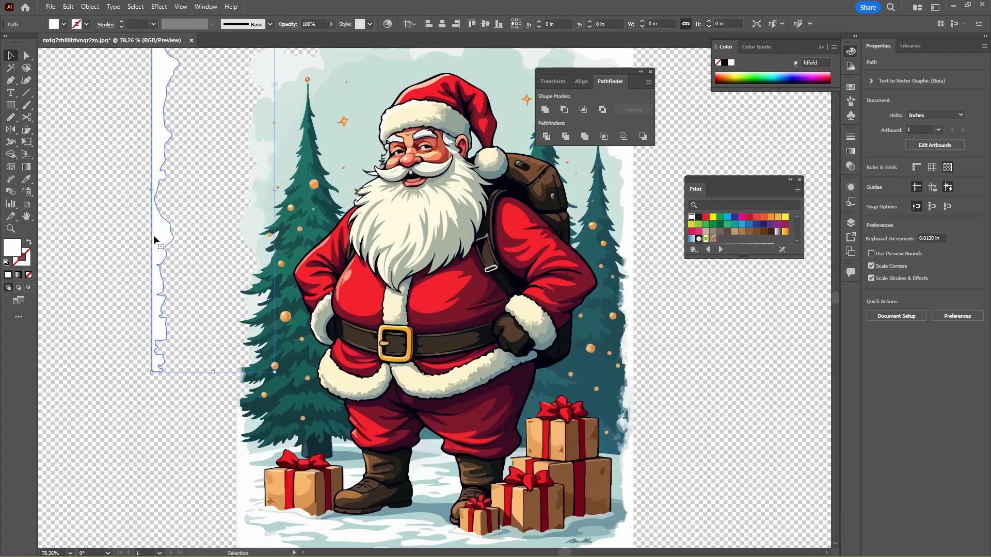
{"action": "left_click", "coordinate": [238, 491]}
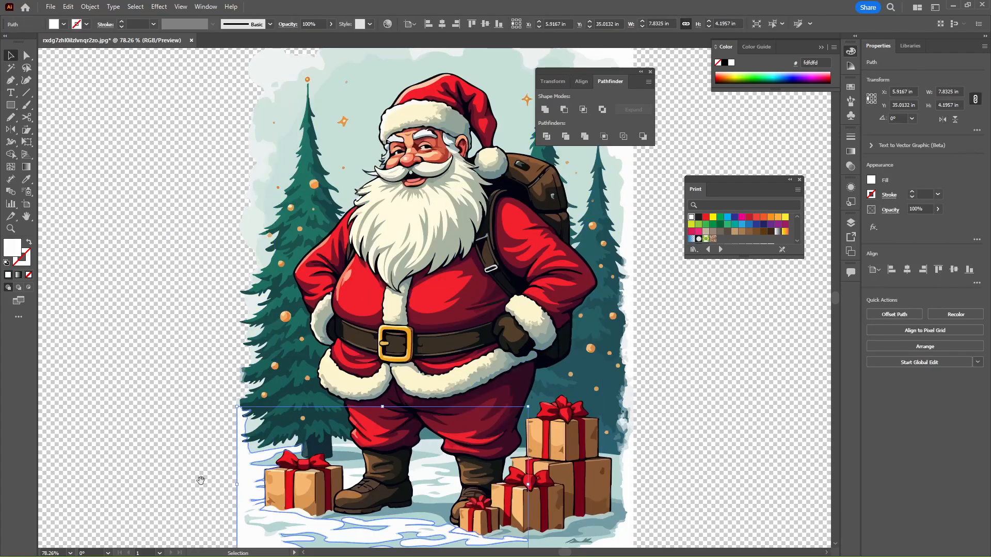
{"action": "scroll", "coordinate": [401, 461], "scroll_direction": "down", "scroll_amount": 5}
{"action": "key", "text": "Delete"}
{"action": "left_click_drag", "start_coordinate": [375, 394], "coordinate": [452, 402]}
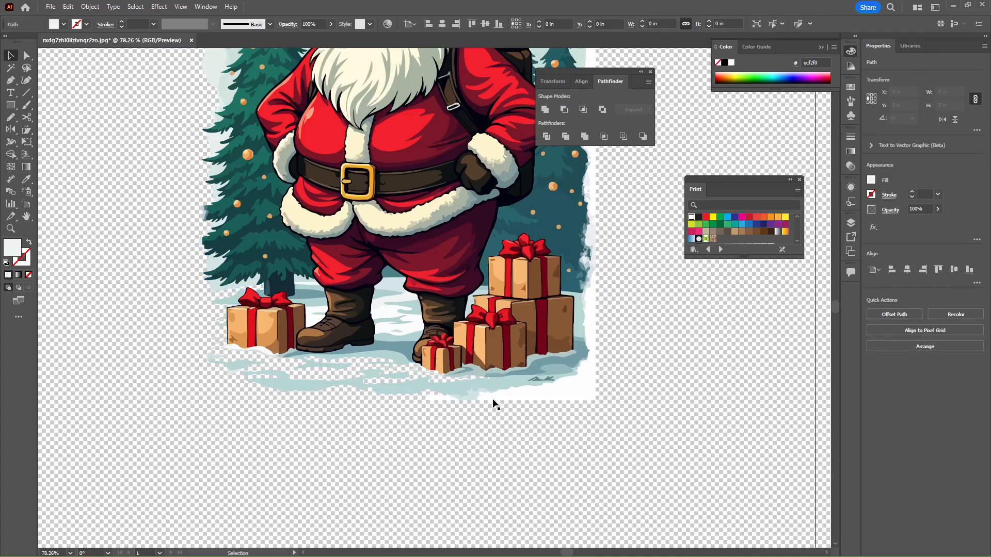
Delete the white background shape around the artwork's lower-right corner and along its right edge
{"action": "left_click", "coordinate": [588, 399]}
{"action": "key", "text": "ctrl+equal"}
{"action": "key", "text": "ctrl+equal"}
{"action": "left_click_drag", "start_coordinate": [749, 207], "coordinate": [341, 507]}
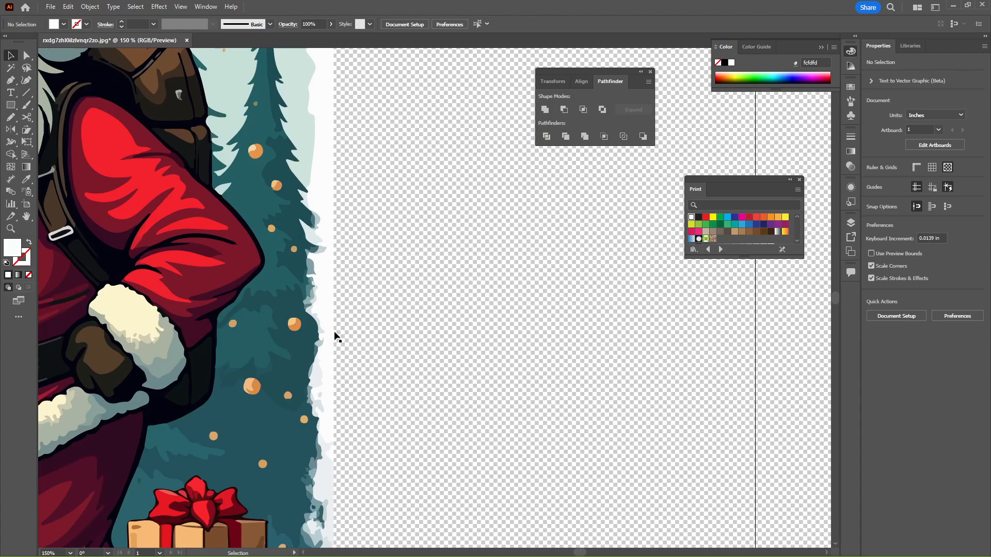
{"action": "left_click_drag", "start_coordinate": [332, 328], "coordinate": [416, 274]}
{"action": "key", "text": "Delete"}
Delete the pale fragments along the outer edge of the right tree, down to beside the gift boxes
{"action": "left_click_drag", "start_coordinate": [330, 513], "coordinate": [438, 376]}
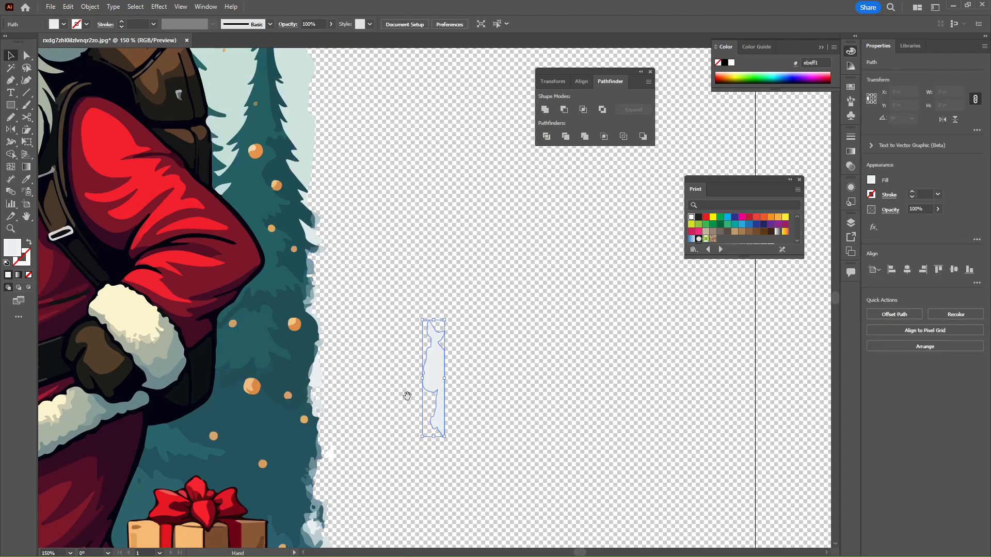
{"action": "key", "text": "Delete"}
{"action": "left_click_drag", "start_coordinate": [342, 442], "coordinate": [390, 419]}
{"action": "key", "text": "Delete"}
{"action": "scroll", "coordinate": [354, 440], "scroll_direction": "down", "scroll_amount": 3}
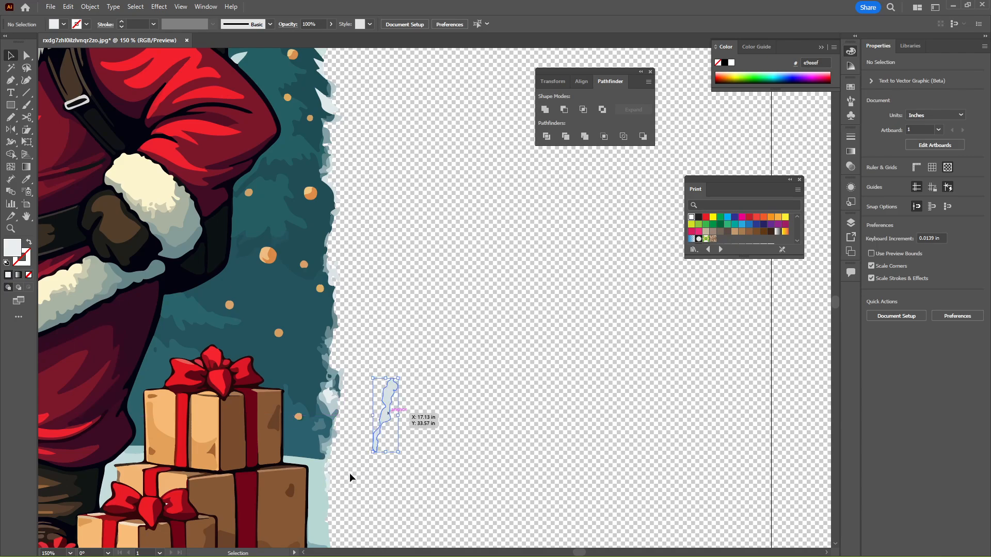
{"action": "key", "text": "Delete"}
Delete the pale cloud border above the trees in the artwork's upper-right area
{"action": "scroll", "coordinate": [401, 254], "scroll_direction": "up", "scroll_amount": 10}
{"action": "left_click_drag", "start_coordinate": [361, 248], "coordinate": [387, 153]}
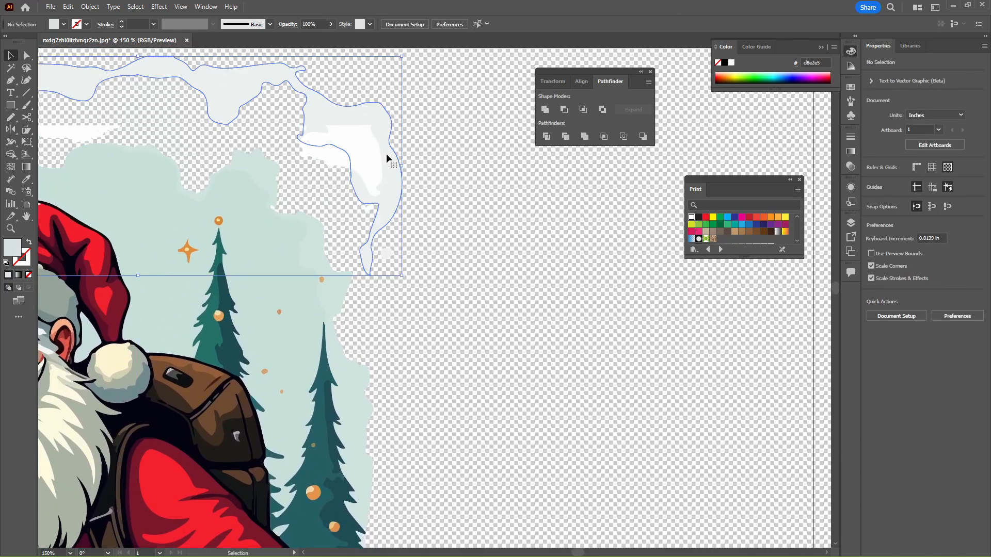
{"action": "key", "text": "Delete"}
{"action": "scroll", "coordinate": [410, 321], "scroll_direction": "up", "scroll_amount": 3}
{"action": "scroll", "coordinate": [410, 321], "scroll_direction": "left", "scroll_amount": 3}
{"action": "scroll", "coordinate": [393, 301], "scroll_direction": "left", "scroll_amount": 9}
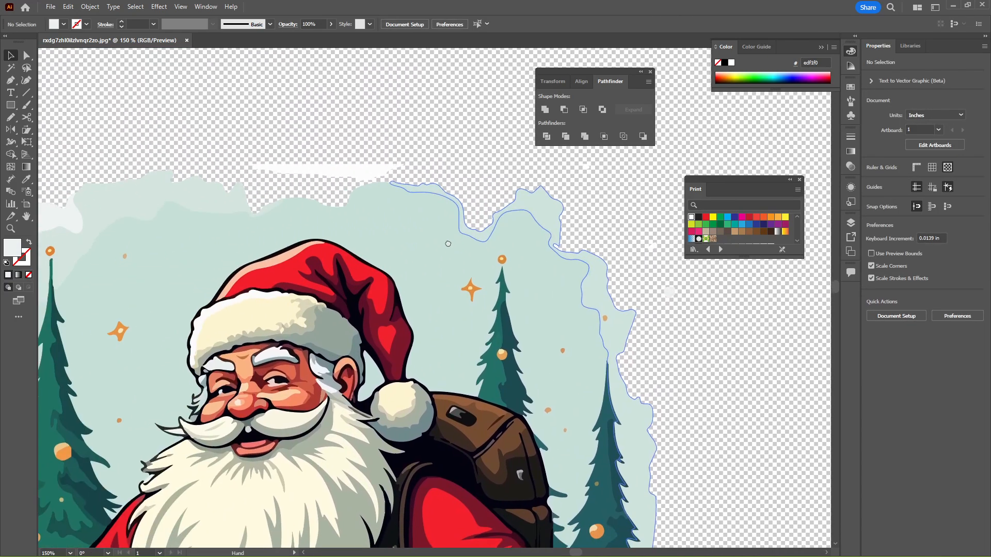
{"action": "scroll", "coordinate": [393, 301], "scroll_direction": "down", "scroll_amount": 3}
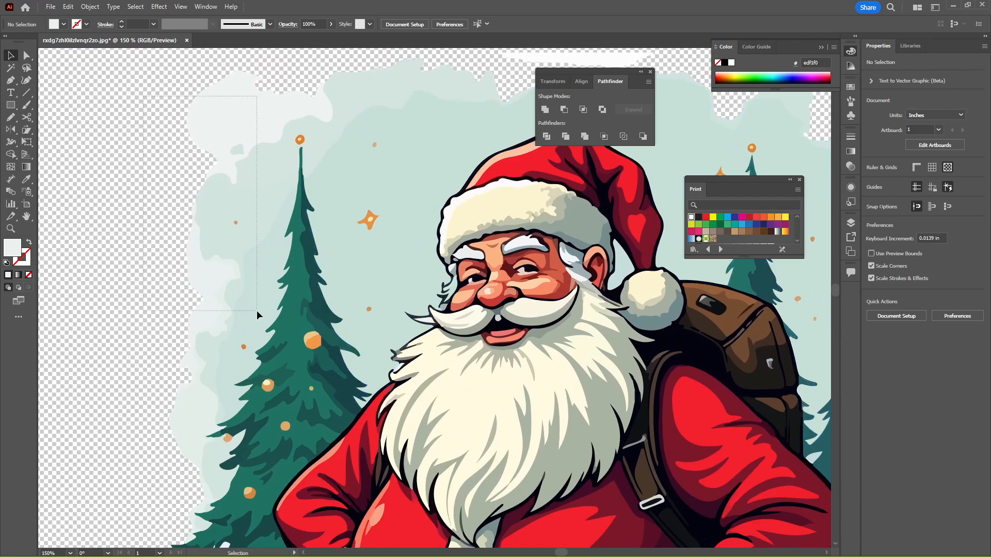
Delete the pale cloud and sky pieces around the left Christmas tree
{"action": "left_click_drag", "start_coordinate": [143, 96], "coordinate": [257, 312]}
{"action": "key", "text": "Delete"}
{"action": "left_click_drag", "start_coordinate": [206, 376], "coordinate": [159, 278]}
{"action": "key", "text": "Delete"}
{"action": "left_click_drag", "start_coordinate": [213, 459], "coordinate": [80, 362]}
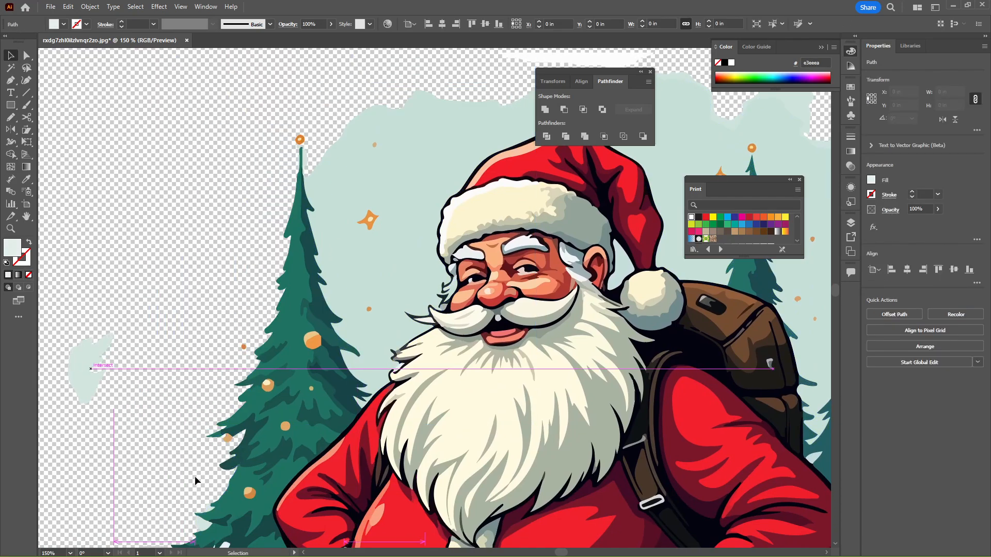
{"action": "key", "text": "Delete"}
{"action": "left_click_drag", "start_coordinate": [202, 526], "coordinate": [58, 291]}
{"action": "key", "text": "Delete"}
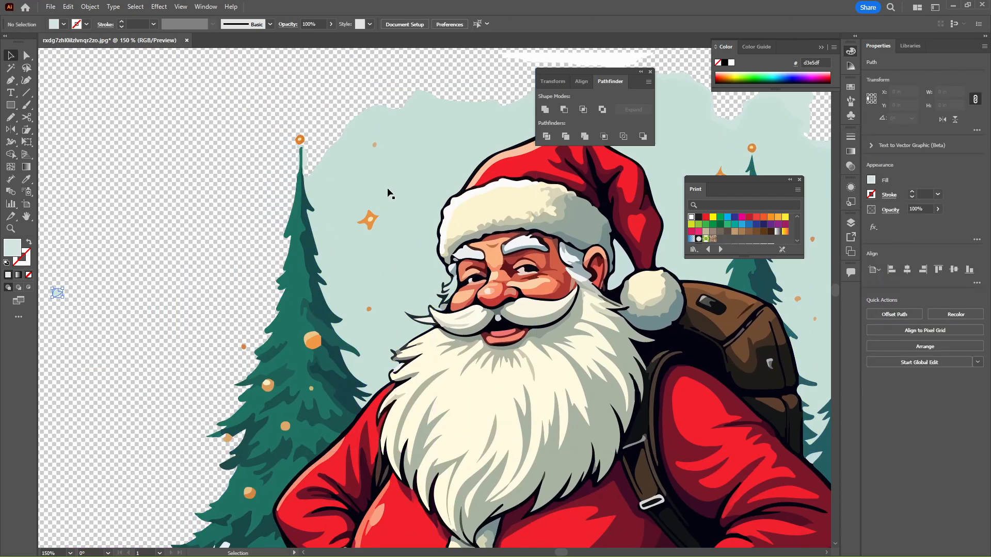
{"action": "key", "text": "Delete"}
Delete the large pale-green sky shape behind Santa and the small leftover pieces near the left treetop
{"action": "left_click_drag", "start_coordinate": [389, 194], "coordinate": [385, 128]}
{"action": "key", "text": "Delete"}
{"action": "left_click_drag", "start_coordinate": [371, 86], "coordinate": [371, 86]}
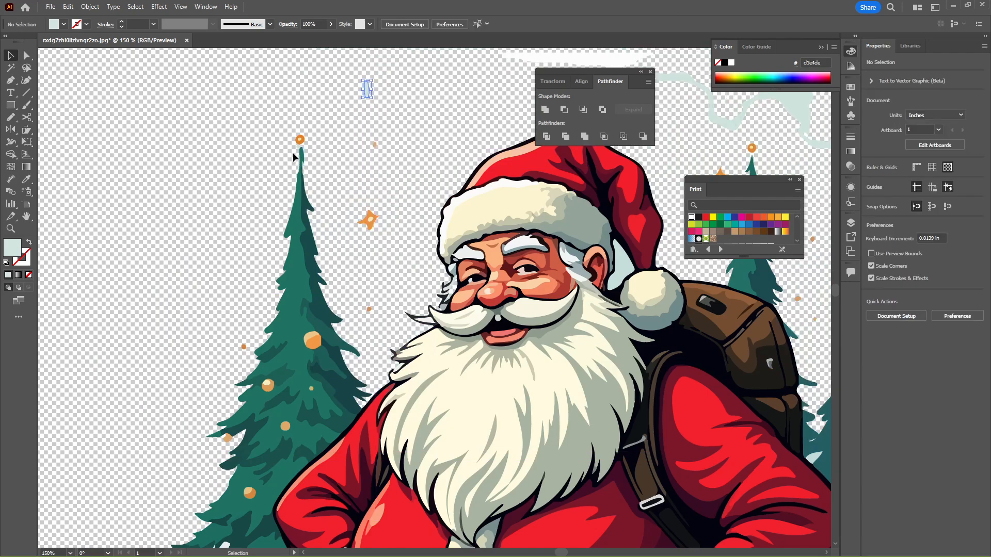
{"action": "key", "text": "Delete"}
{"action": "left_click_drag", "start_coordinate": [302, 150], "coordinate": [177, 113]}
{"action": "key", "text": "Delete"}
Delete the white strip above Santa's hat, the pale-green sky band and the white specks beside the right trees
{"action": "left_click_drag", "start_coordinate": [567, 165], "coordinate": [202, 347]}
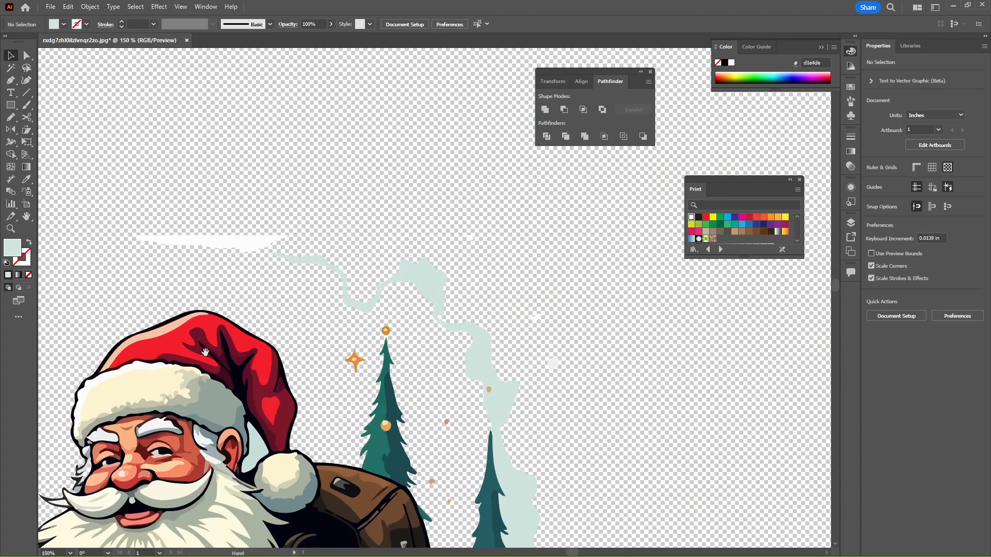
{"action": "mouse_move", "coordinate": [219, 240]}
{"action": "left_mouse_down"}
{"action": "mouse_move", "coordinate": [220, 215]}
{"action": "mouse_move", "coordinate": [248, 168]}
{"action": "left_mouse_up"}
{"action": "key", "text": "Delete"}
{"action": "left_click_drag", "start_coordinate": [338, 283], "coordinate": [372, 176]}
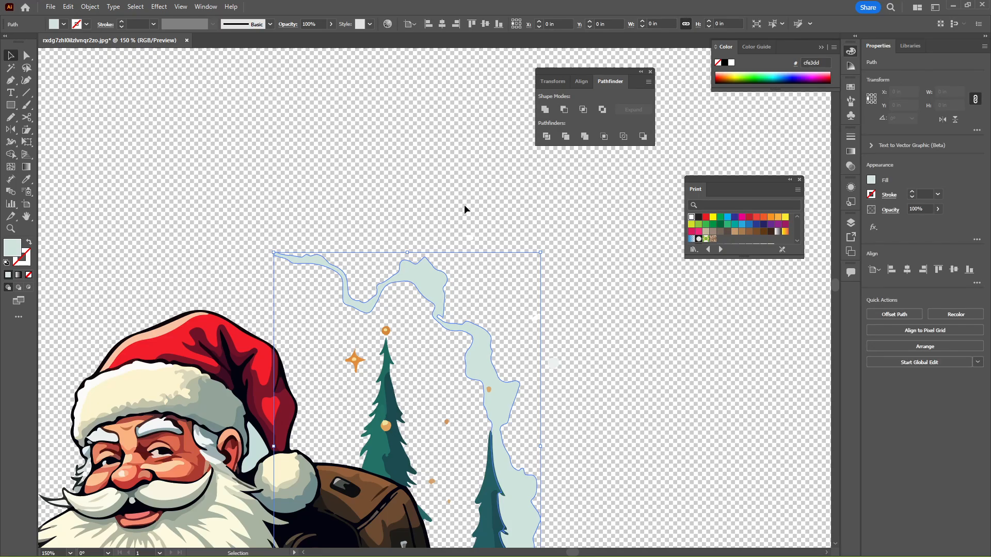
{"action": "key", "text": "Delete"}
{"action": "mouse_move", "coordinate": [464, 206]}
{"action": "left_mouse_down"}
{"action": "mouse_move", "coordinate": [486, 253]}
{"action": "mouse_move", "coordinate": [600, 393]}
{"action": "left_mouse_up"}
{"action": "key", "text": "Delete"}
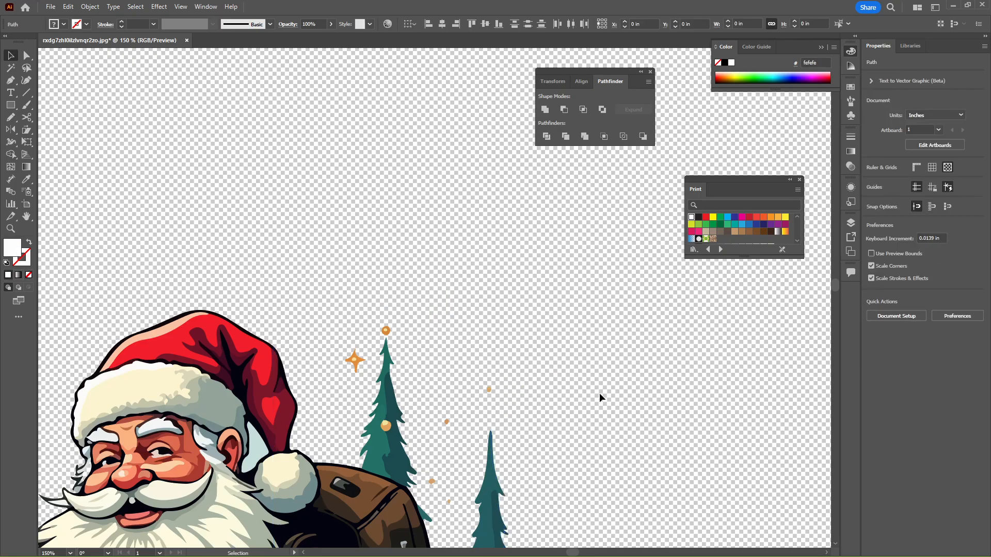
{"action": "key", "text": "Delete"}
Delete the small pale fragments on the upper outer edge of the right tree
{"action": "scroll", "coordinate": [599, 392], "scroll_direction": "down", "scroll_amount": 5}
{"action": "left_click_drag", "start_coordinate": [457, 334], "coordinate": [476, 316]}
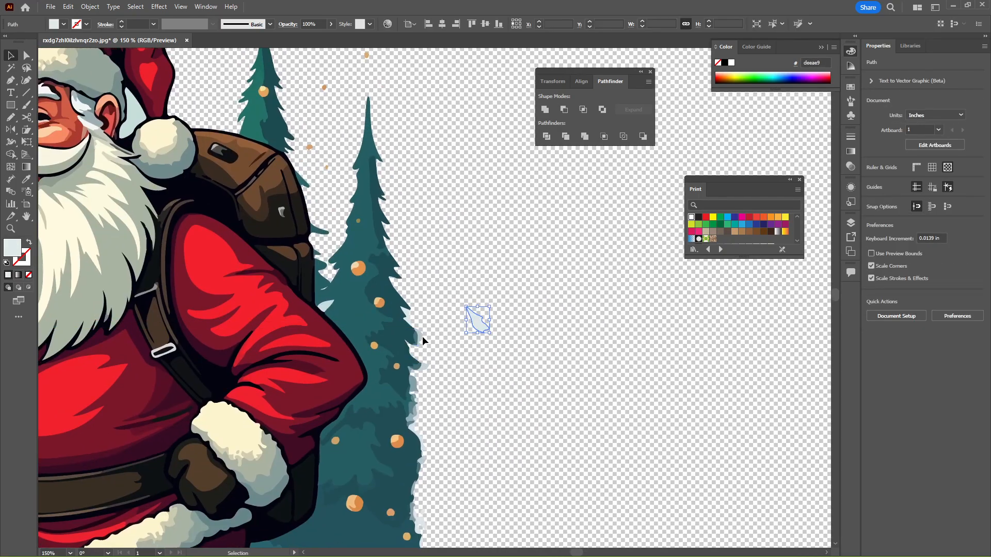
{"action": "key", "text": "Delete"}
{"action": "left_click", "coordinate": [422, 339]}
{"action": "key", "text": "Delete"}
{"action": "left_click_drag", "start_coordinate": [425, 364], "coordinate": [484, 339]}
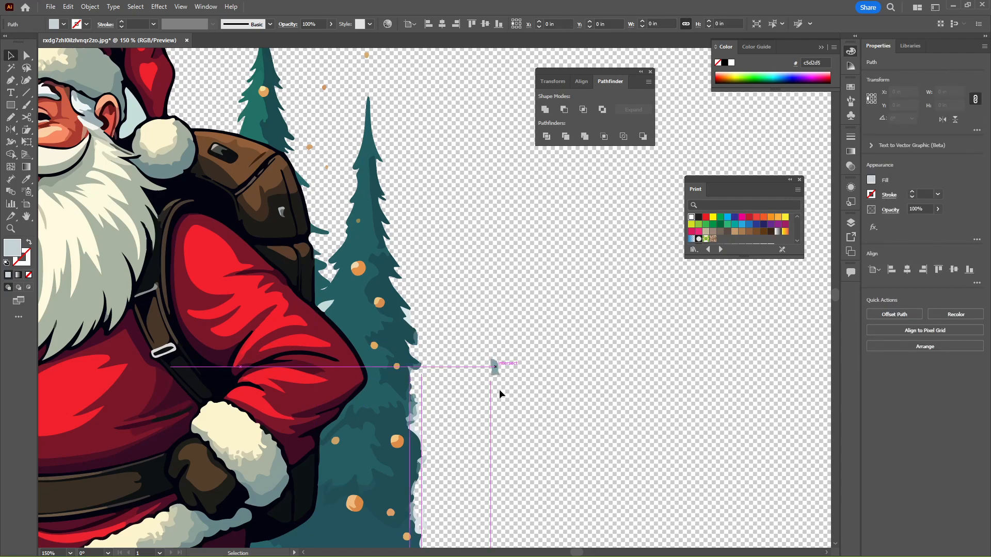
{"action": "key", "text": "Delete"}
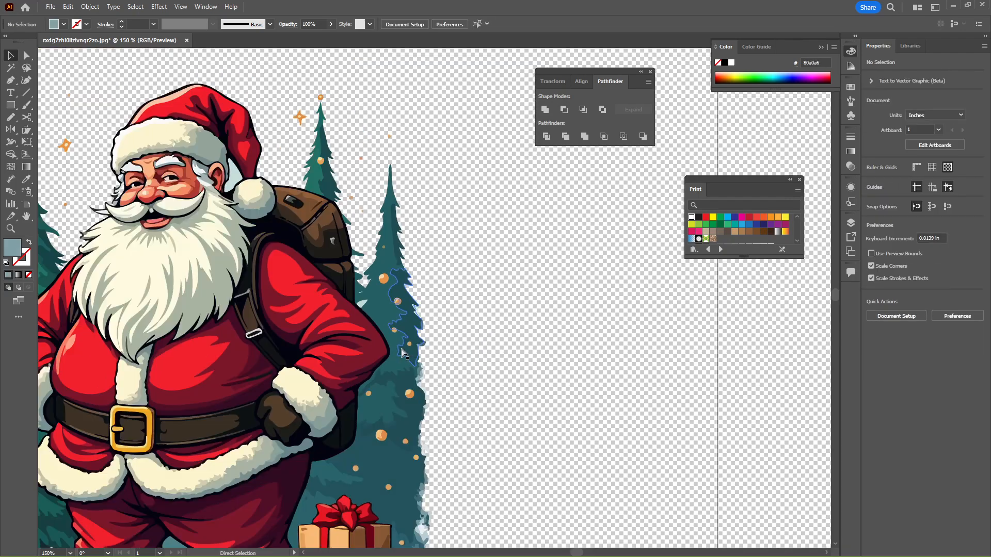
Select all the artwork, hide the transparency grid and move the Santa off the artboard onto the grey canvas beside it
{"action": "key", "text": "ctrl+minus"}
{"action": "key", "text": "ctrl+minus"}
{"action": "key", "text": "ctrl+minus"}
{"action": "key", "text": "ctrl+minus"}
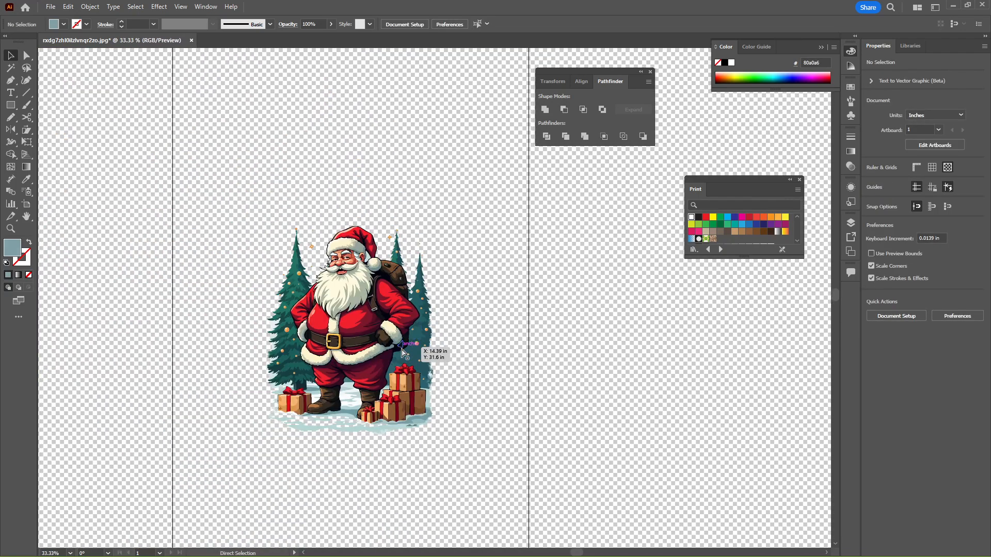
{"action": "key", "text": "ctrl+a"}
{"action": "key", "text": "ctrl+shift+d"}
{"action": "left_click_drag", "start_coordinate": [334, 345], "coordinate": [576, 353]}
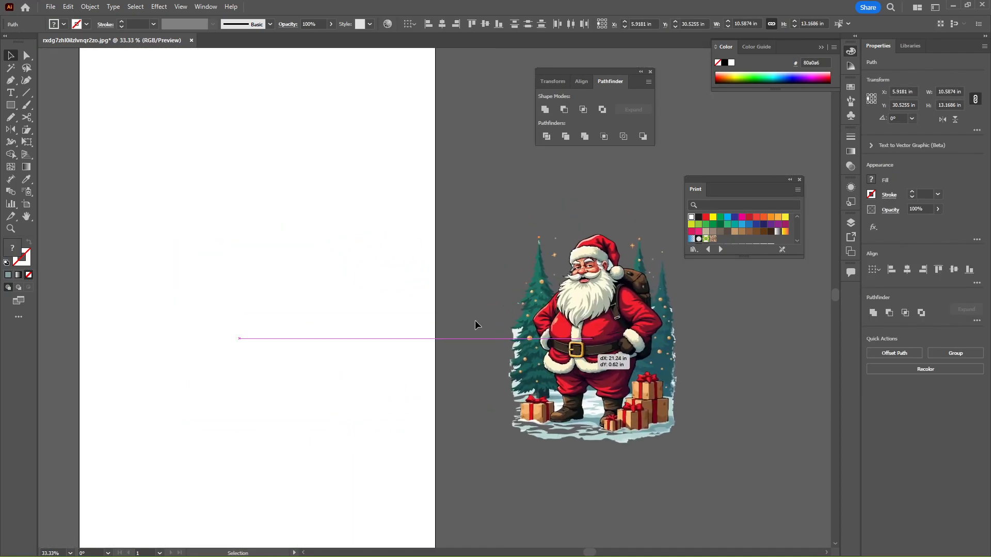
{"action": "left_click", "coordinate": [475, 321]}
Delete the pale patches between the upper and middle branches on the left tree's outer edge
{"action": "key", "text": "ctrl+plus"}
{"action": "key", "text": "ctrl+plus"}
{"action": "key", "text": "ctrl+plus"}
{"action": "key", "text": "ctrl+plus"}
{"action": "left_click_drag", "start_coordinate": [475, 324], "coordinate": [0, 0]}
{"action": "key", "text": "ctrl+plus"}
{"action": "left_click_drag", "start_coordinate": [378, 153], "coordinate": [249, 138]}
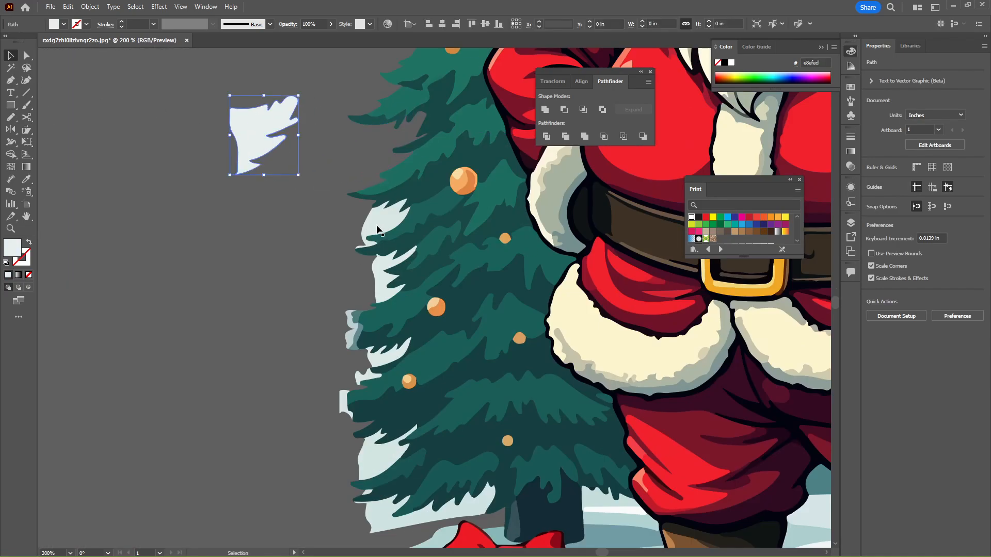
{"action": "key", "text": "Delete"}
{"action": "left_click_drag", "start_coordinate": [383, 222], "coordinate": [260, 200]}
{"action": "key", "text": "Delete"}
{"action": "left_click_drag", "start_coordinate": [386, 279], "coordinate": [263, 263]}
{"action": "key", "text": "Delete"}
Delete the remaining pale patches along the lower outer branches of the left tree
{"action": "left_click_drag", "start_coordinate": [342, 316], "coordinate": [299, 345]}
{"action": "key", "text": "Delete"}
{"action": "key", "text": "Delete"}
{"action": "left_click_drag", "start_coordinate": [364, 381], "coordinate": [279, 365]}
{"action": "key", "text": "Delete"}
{"action": "left_click_drag", "start_coordinate": [344, 404], "coordinate": [268, 374]}
{"action": "key", "text": "Delete"}
{"action": "left_click_drag", "start_coordinate": [365, 462], "coordinate": [200, 399]}
{"action": "key", "text": "Delete"}
Delete the pale snow pieces below the left tree's lowest branches, above the left gift box
{"action": "scroll", "coordinate": [285, 396], "scroll_direction": "down", "scroll_amount": 5}
{"action": "scroll", "coordinate": [222, 253], "scroll_direction": "right", "scroll_amount": 3}
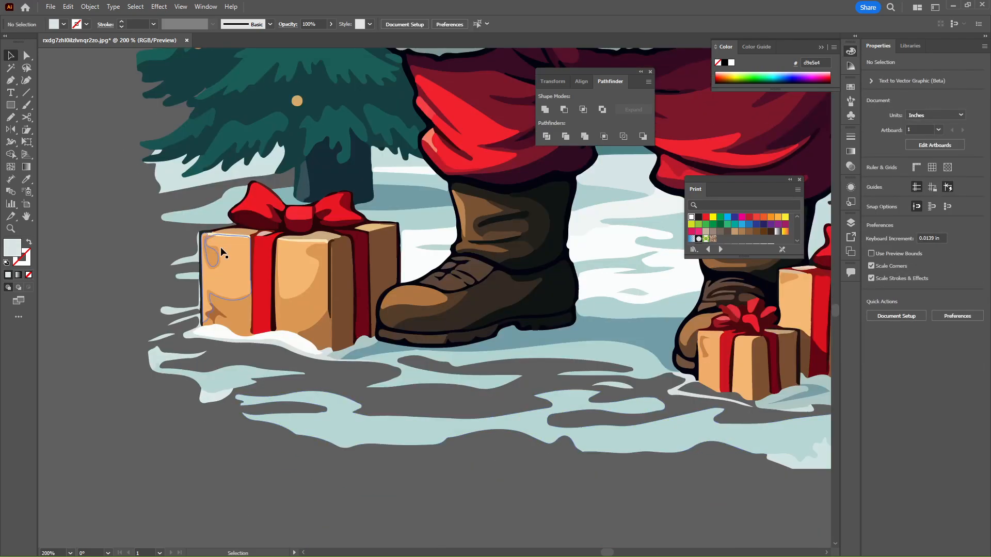
{"action": "left_click_drag", "start_coordinate": [177, 182], "coordinate": [95, 198]}
{"action": "key", "text": "Delete"}
{"action": "left_click_drag", "start_coordinate": [157, 153], "coordinate": [30, 192]}
{"action": "key", "text": "Delete"}
Delete the pale snow fragments on the bottom edge below the stacked gift boxes
{"action": "left_click_drag", "start_coordinate": [440, 402], "coordinate": [119, 411]}
{"action": "left_click_drag", "start_coordinate": [591, 386], "coordinate": [335, 403]}
{"action": "left_click_drag", "start_coordinate": [277, 472], "coordinate": [352, 523]}
{"action": "key", "text": "Delete"}
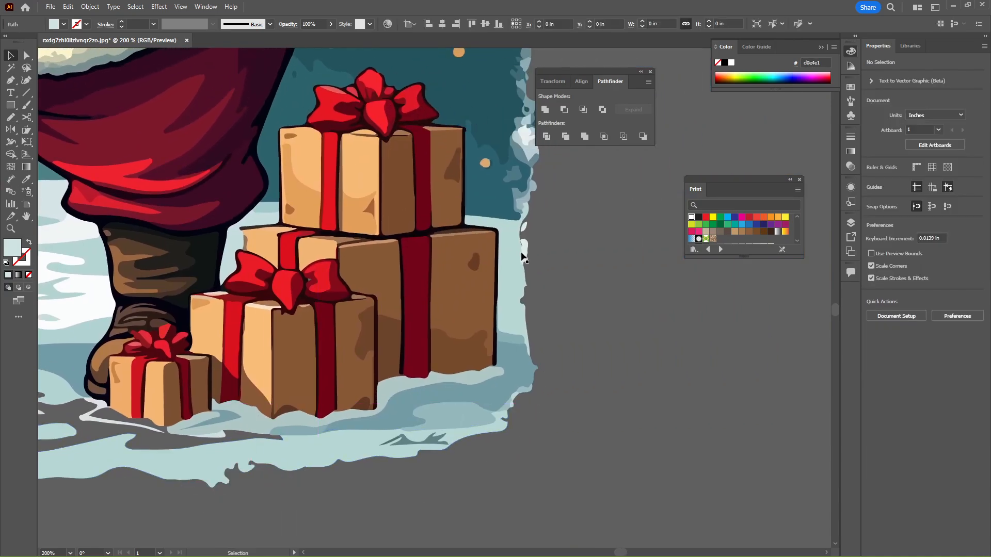
Delete the white fragments on the background's outer edge beside the stacked gift boxes
{"action": "left_click_drag", "start_coordinate": [523, 249], "coordinate": [502, 376]}
{"action": "key", "text": "Delete"}
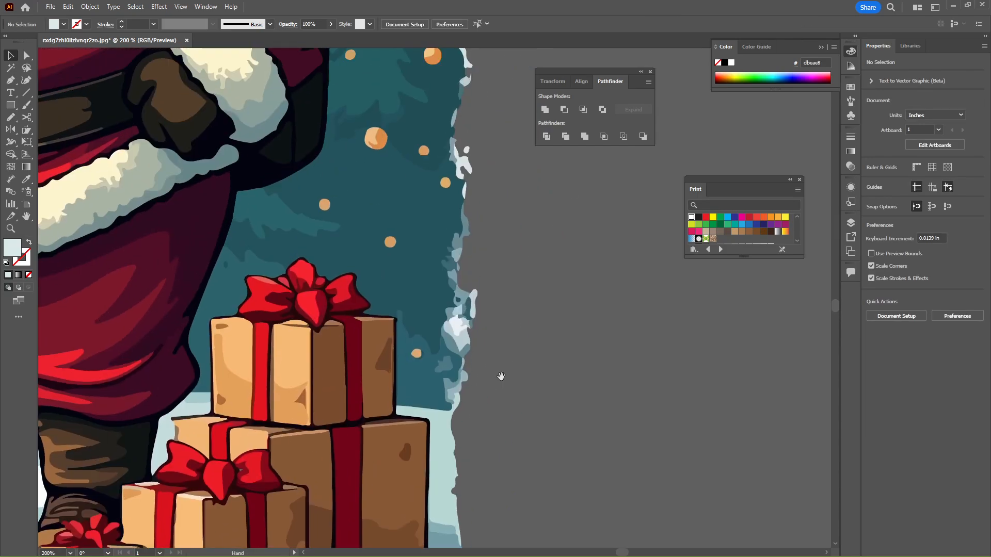
{"action": "left_click", "coordinate": [464, 341]}
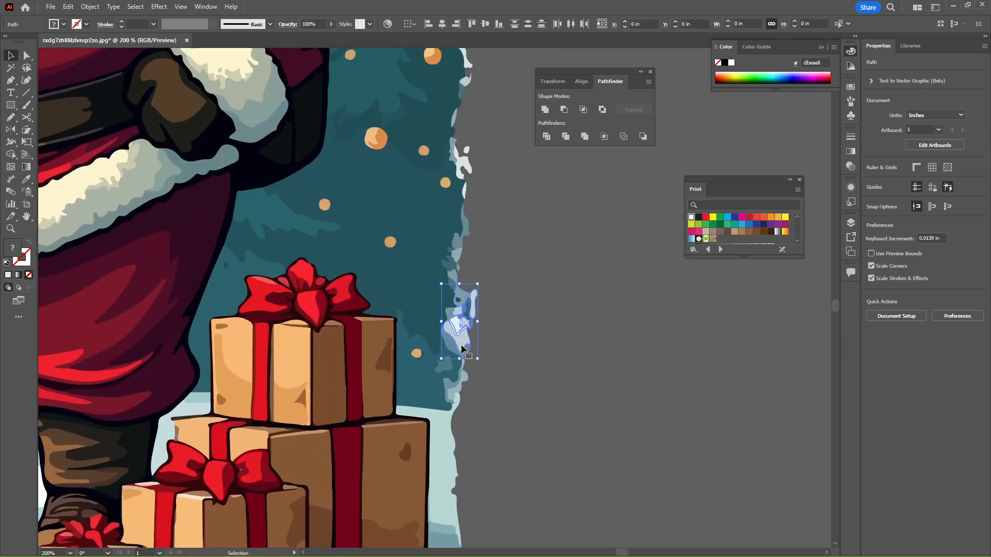
{"action": "key", "text": "Delete"}
Delete the pale and grey-blue fragments on the right tree's outer edge above the stacked gift boxes
{"action": "left_click_drag", "start_coordinate": [462, 175], "coordinate": [467, 190]}
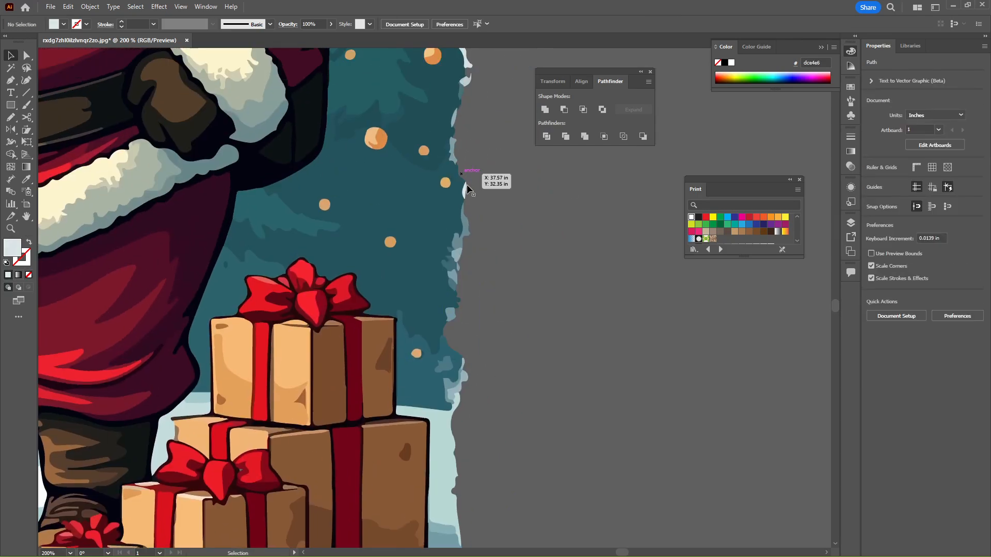
{"action": "left_click_drag", "start_coordinate": [465, 231], "coordinate": [505, 187]}
{"action": "key", "text": "Delete"}
{"action": "left_click_drag", "start_coordinate": [457, 251], "coordinate": [489, 213]}
{"action": "key", "text": "Delete"}
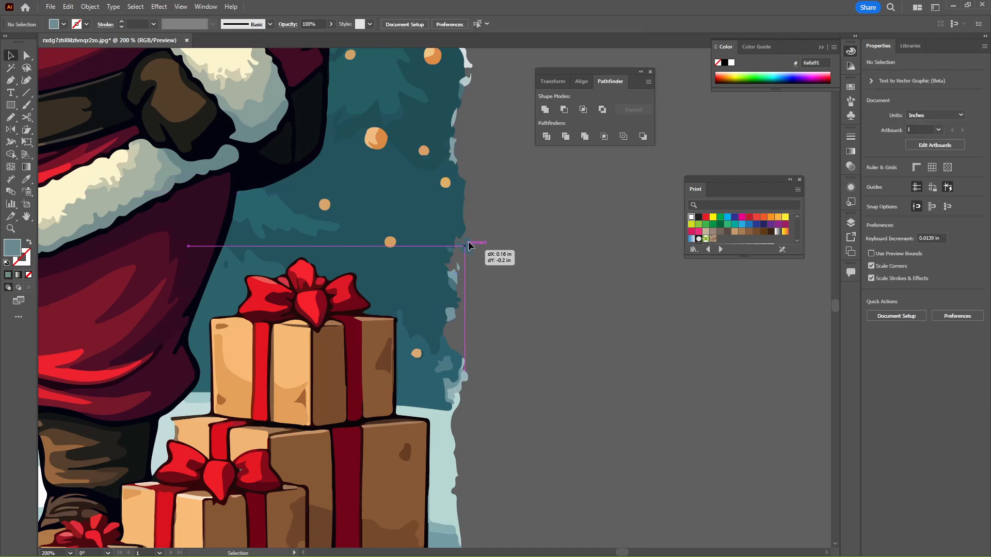
{"action": "mouse_move", "coordinate": [466, 269]}
{"action": "left_mouse_down"}
{"action": "mouse_move", "coordinate": [458, 279]}
{"action": "mouse_move", "coordinate": [491, 223]}
{"action": "mouse_move", "coordinate": [480, 289]}
{"action": "mouse_move", "coordinate": [458, 272]}
{"action": "left_mouse_up"}
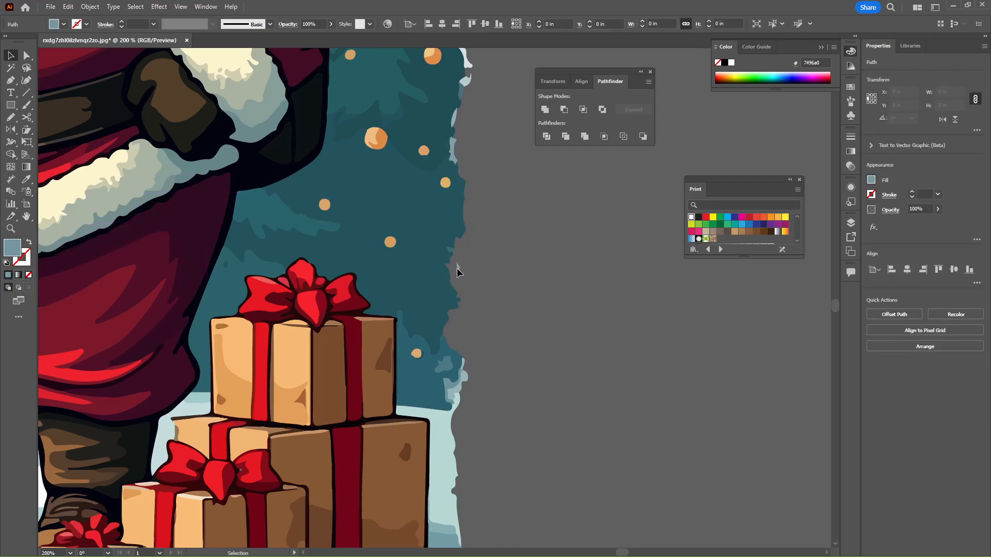
{"action": "left_click", "coordinate": [509, 350]}
{"action": "scroll", "coordinate": [509, 349], "scroll_direction": "up", "scroll_amount": 5}
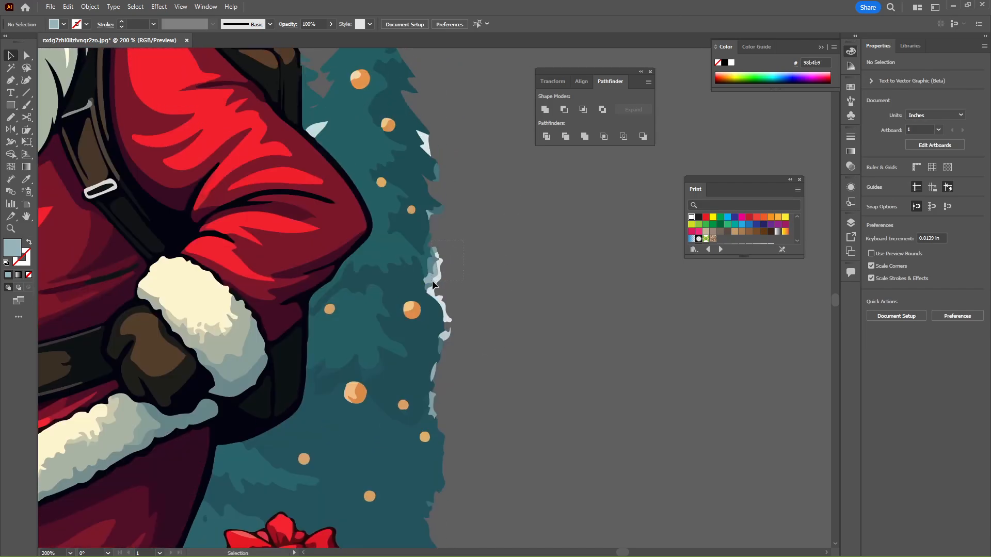
{"action": "mouse_move", "coordinate": [432, 282]}
{"action": "left_mouse_down"}
{"action": "mouse_move", "coordinate": [450, 261]}
{"action": "mouse_move", "coordinate": [434, 282]}
{"action": "left_mouse_up"}
{"action": "key", "text": "Delete"}
{"action": "key", "text": "ctrl+z"}
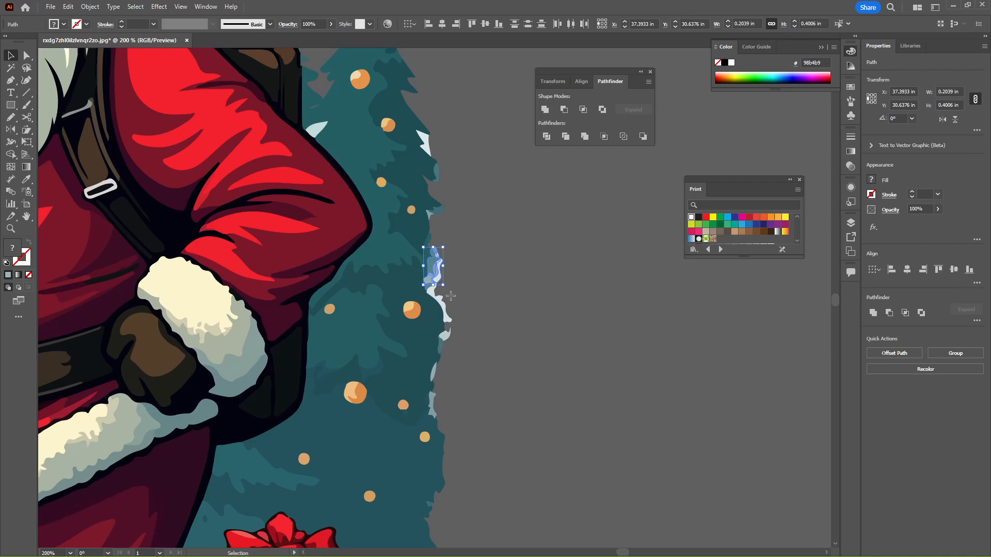
{"action": "key", "text": "Return"}
{"action": "key", "text": "Return"}
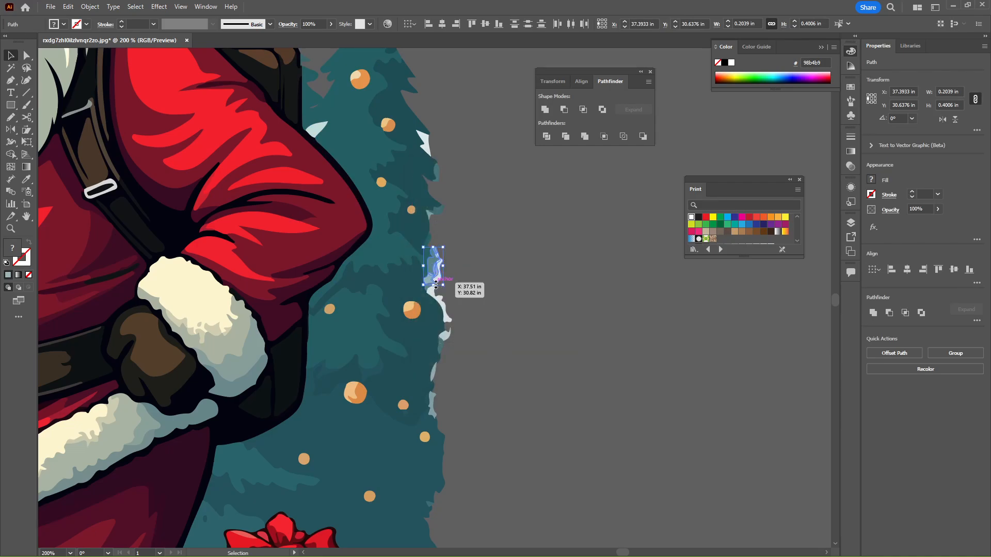
Delete the pale and grey-blue snow fragments on the right tree's outer edge beside Santa's elbow and mitten
{"action": "left_click_drag", "start_coordinate": [436, 284], "coordinate": [436, 284]}
{"action": "key", "text": "Delete"}
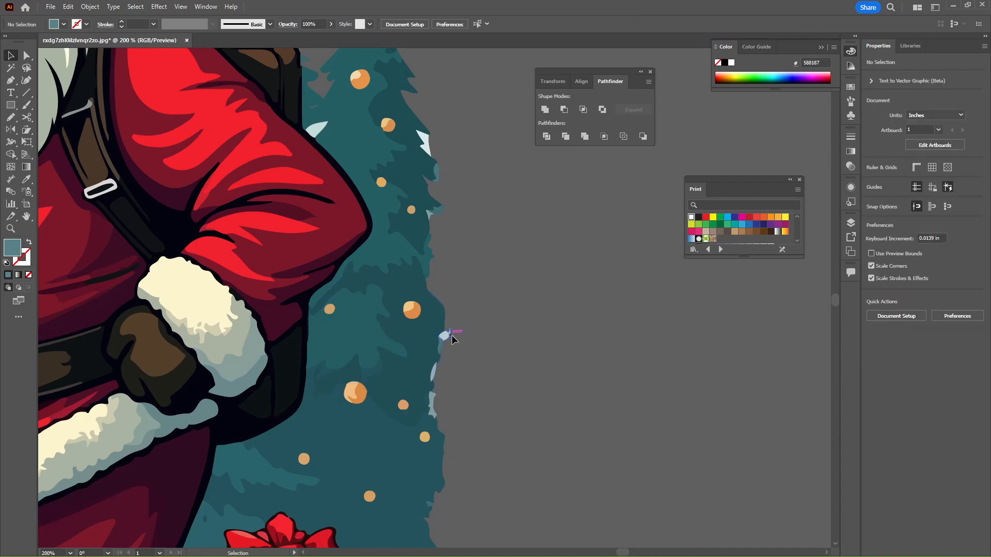
{"action": "left_click", "coordinate": [446, 337]}
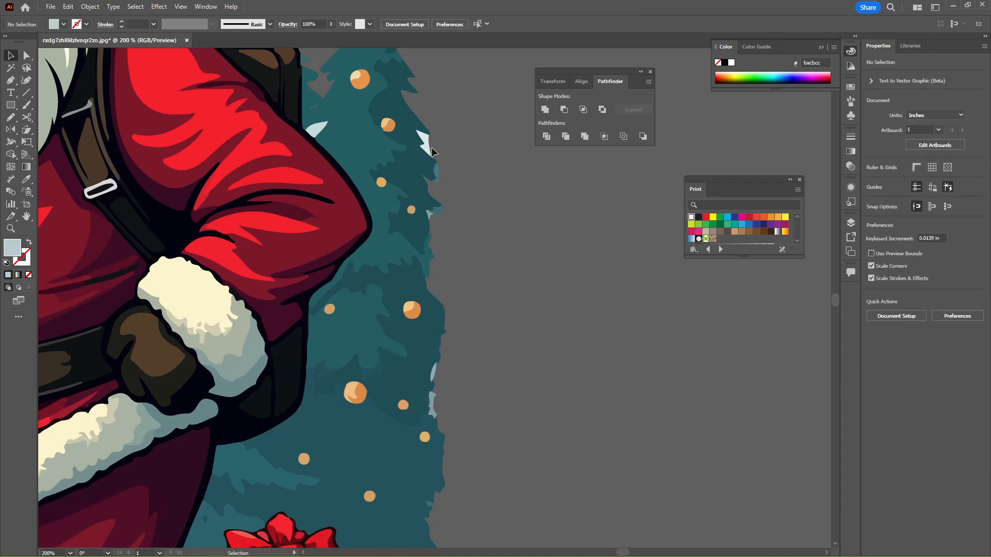
{"action": "left_click_drag", "start_coordinate": [426, 147], "coordinate": [454, 119]}
{"action": "key", "text": "Delete"}
{"action": "left_click_drag", "start_coordinate": [434, 372], "coordinate": [478, 325]}
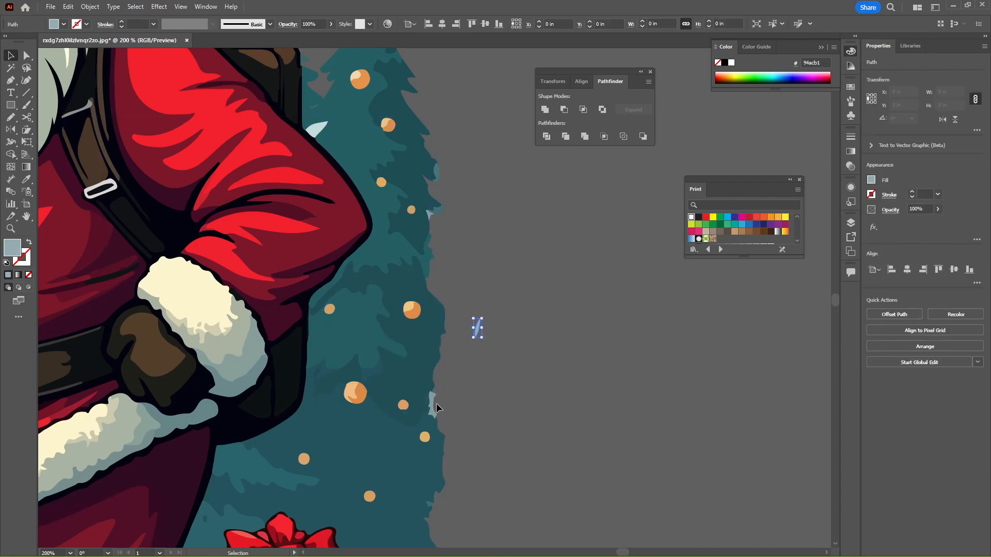
{"action": "key", "text": "Delete"}
{"action": "left_click_drag", "start_coordinate": [435, 404], "coordinate": [459, 379]}
{"action": "left_click", "coordinate": [457, 404]}
Delete the white snow fragments just below the ornament at the tip of the left tree
{"action": "key", "text": "ctrl+minus"}
{"action": "key", "text": "ctrl+minus"}
{"action": "key", "text": "ctrl+minus"}
{"action": "key", "text": "ctrl+minus"}
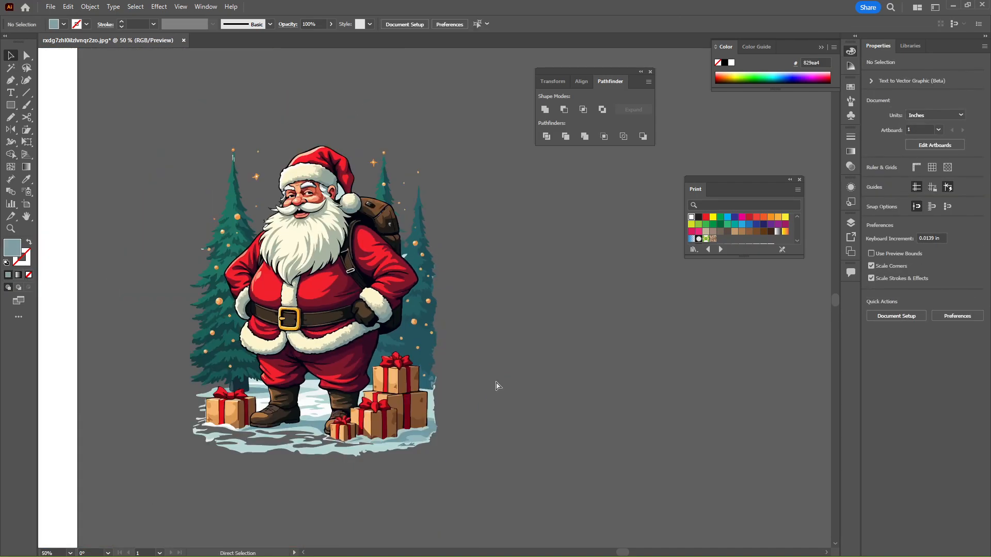
{"action": "key", "text": "ctrl+a"}
{"action": "left_click", "coordinate": [496, 382]}
{"action": "key", "text": "ctrl+plus"}
{"action": "key", "text": "ctrl+plus"}
{"action": "key", "text": "ctrl+plus"}
{"action": "key", "text": "ctrl+plus"}
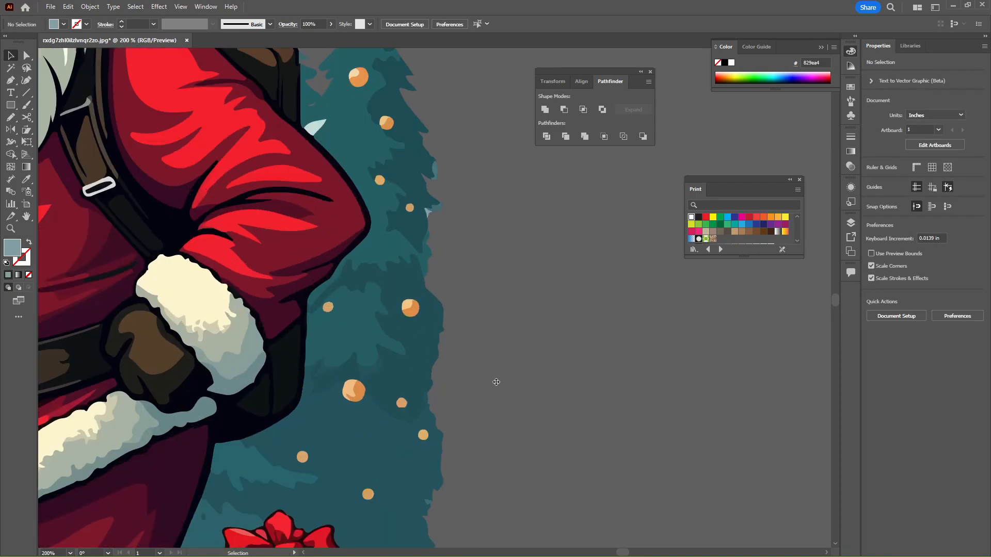
{"action": "key", "text": "space"}
{"action": "left_click_drag", "start_coordinate": [209, 294], "coordinate": [562, 449]}
{"action": "left_click_drag", "start_coordinate": [152, 60], "coordinate": [533, 452]}
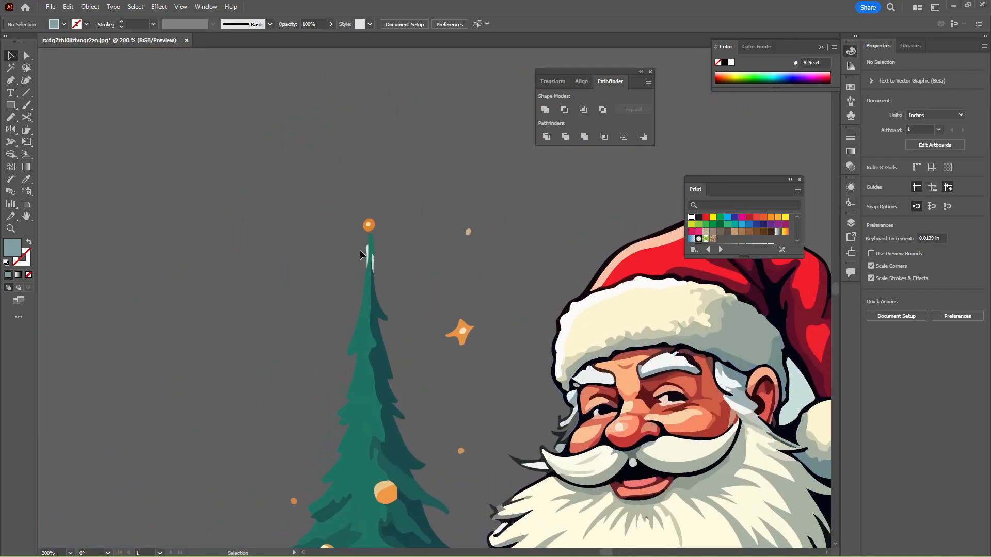
{"action": "left_click_drag", "start_coordinate": [364, 250], "coordinate": [406, 223]}
Select all remaining traced pieces of the Santa, trees and gift boxes and group them
{"action": "key", "text": "ctrl+minus"}
{"action": "key", "text": "ctrl+minus"}
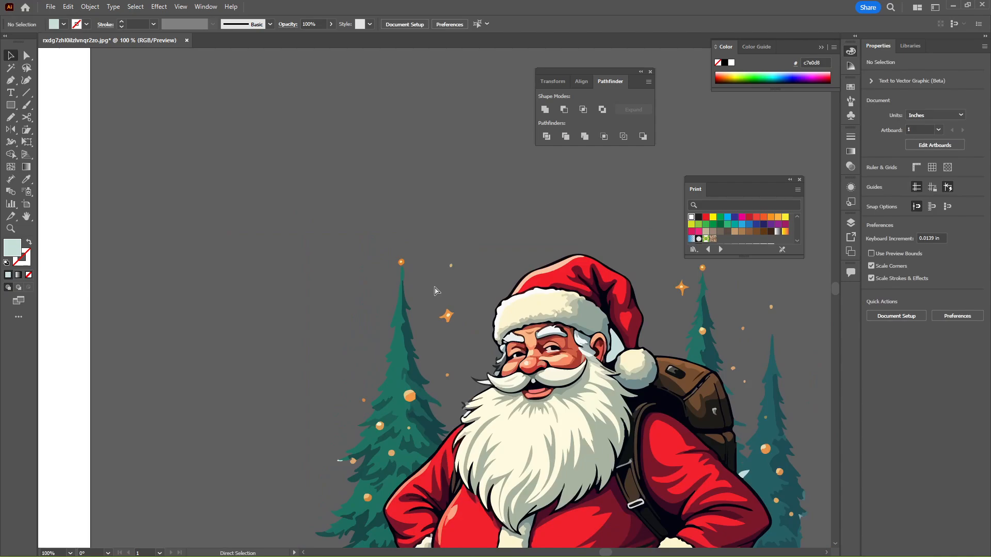
{"action": "key", "text": "ctrl+a"}
{"action": "left_click", "coordinate": [543, 329]}
{"action": "right_click", "coordinate": [562, 282]}
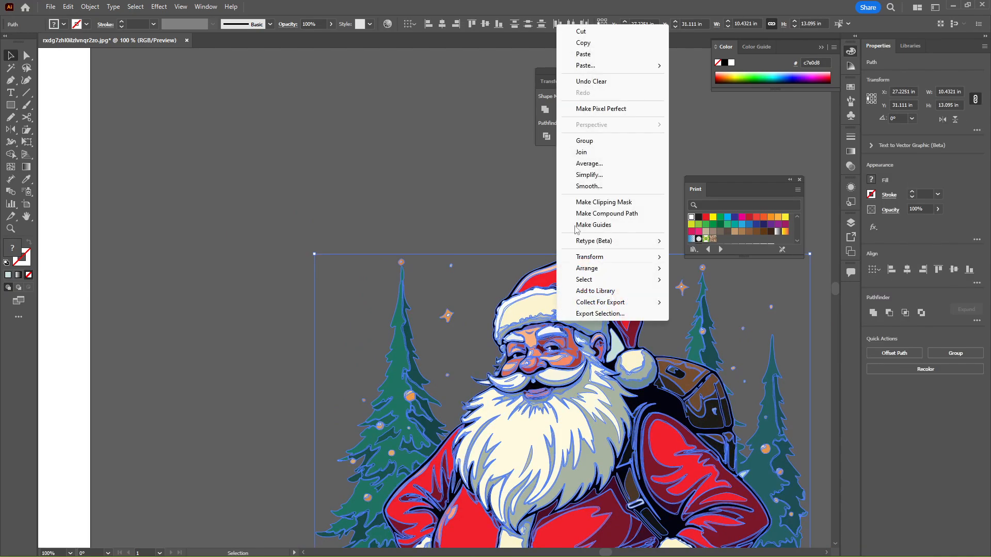
{"action": "left_click", "coordinate": [584, 141]}
{"action": "key", "text": "ctrl+minus"}
{"action": "key", "text": "ctrl+minus"}
{"action": "key", "text": "ctrl+minus"}
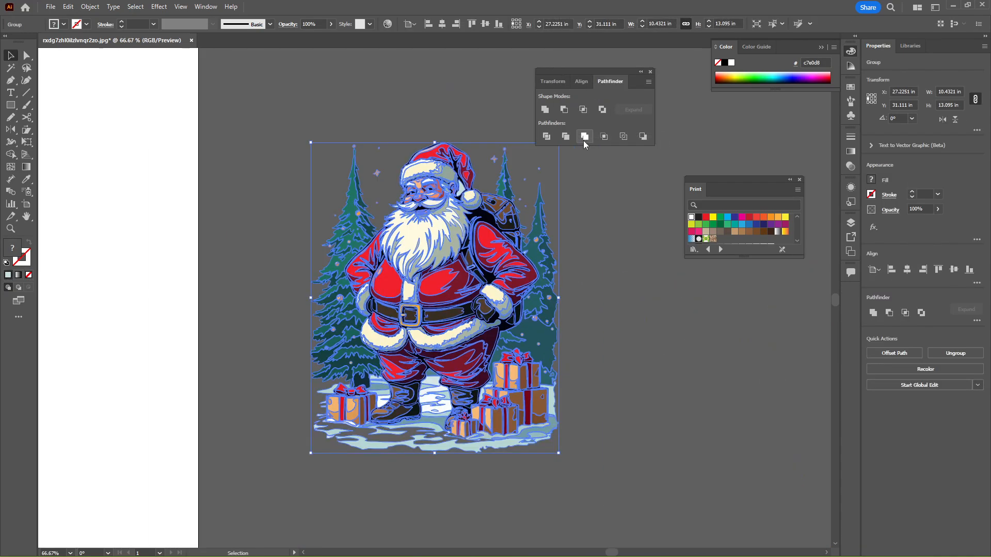
Move the grouped Santa artwork onto the artboard and enlarge it to about 16.2 by 20.3 in
{"action": "left_click_drag", "start_coordinate": [447, 328], "coordinate": [367, 326]}
{"action": "left_click_drag", "start_coordinate": [459, 274], "coordinate": [504, 273]}
{"action": "left_click_drag", "start_coordinate": [470, 280], "coordinate": [463, 295]}
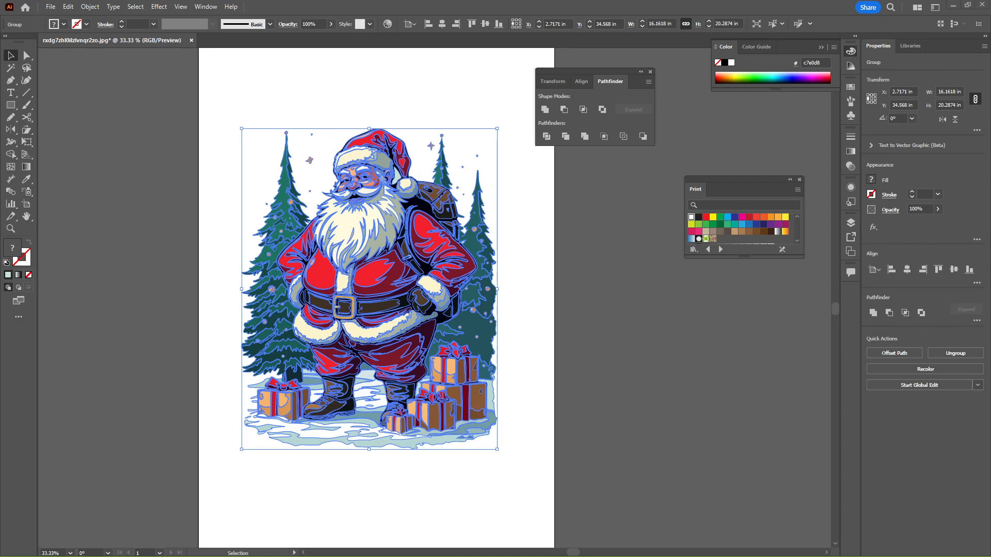
{"action": "left_click", "coordinate": [215, 204]}
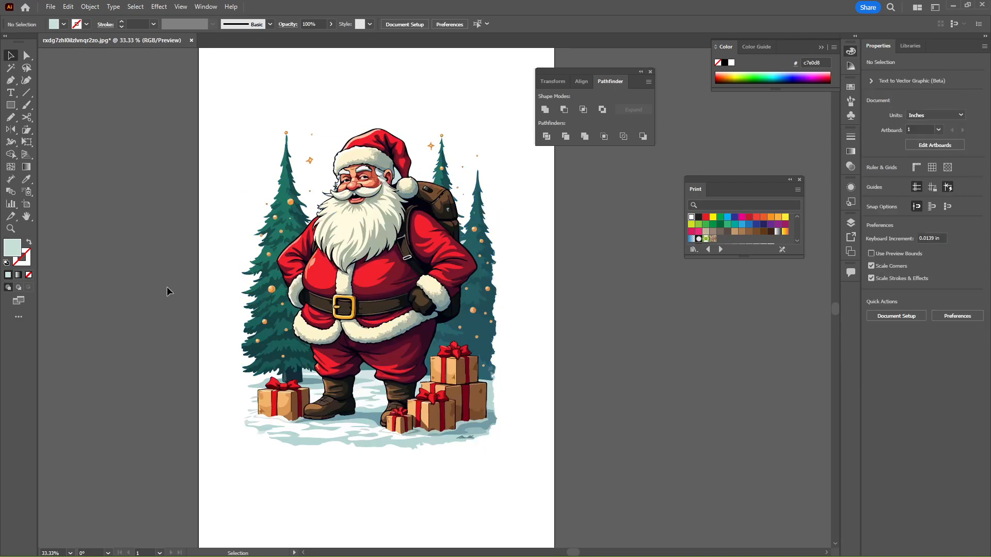
Add a point text reading "merry" beside the left tree at 100 pt
{"action": "key", "text": "t"}
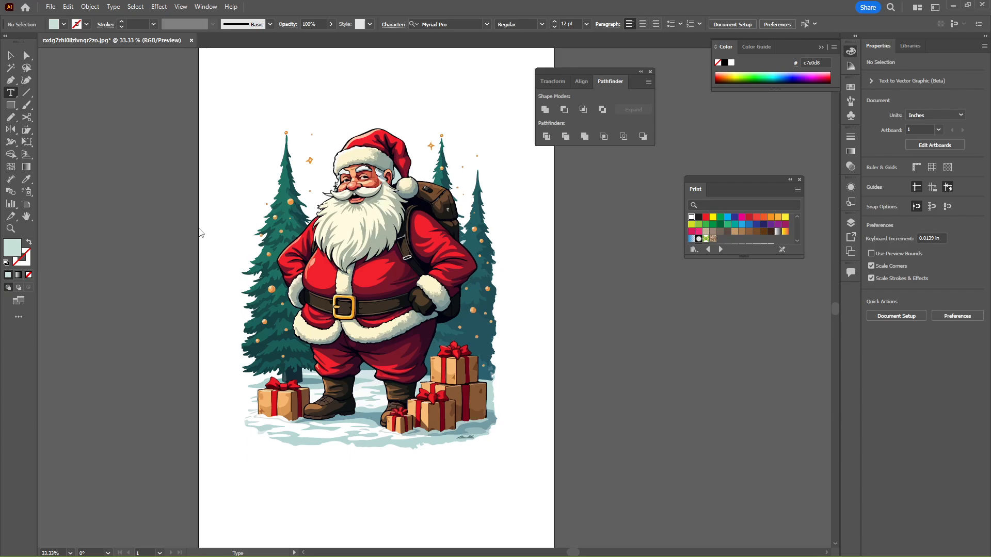
{"action": "left_click", "coordinate": [215, 220]}
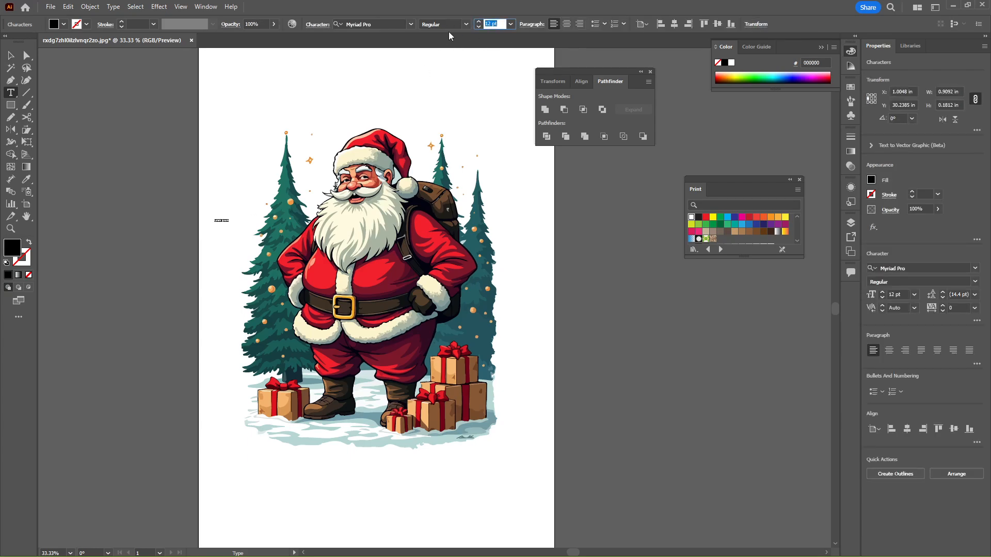
{"action": "type", "text": "100"}
{"action": "key", "text": "Return"}
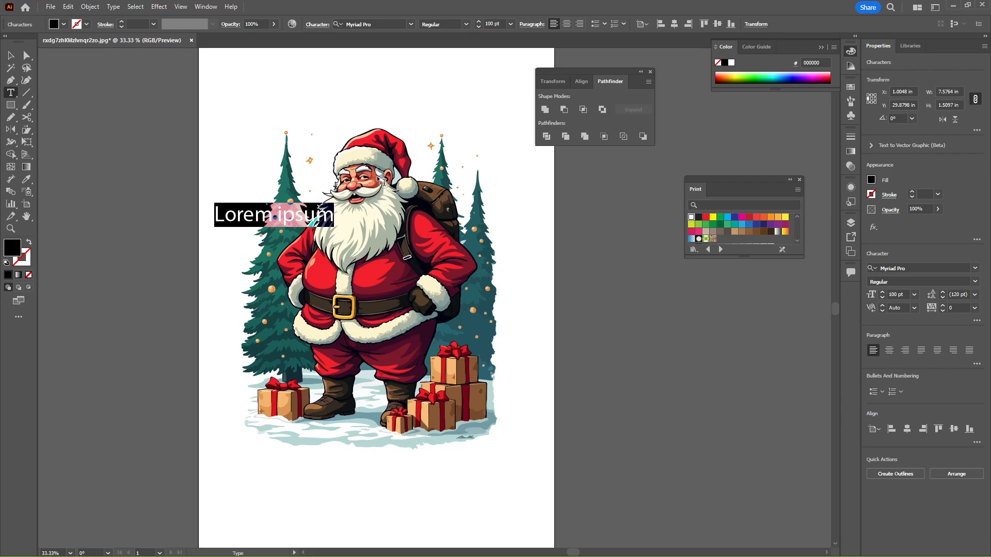
{"action": "type", "text": "merry"}
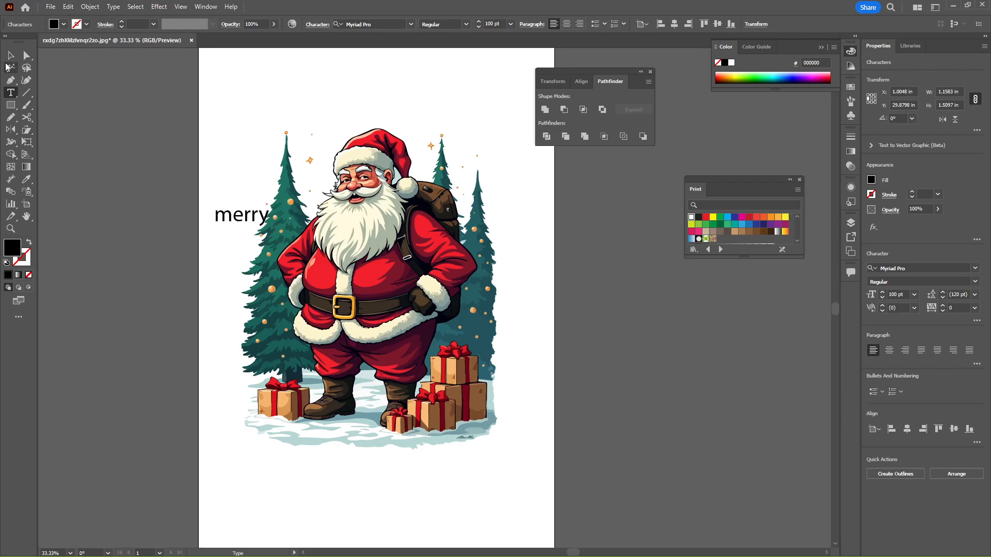
Scale the "merry" text up proportionally to about 347 pt
{"action": "left_click", "coordinate": [11, 55]}
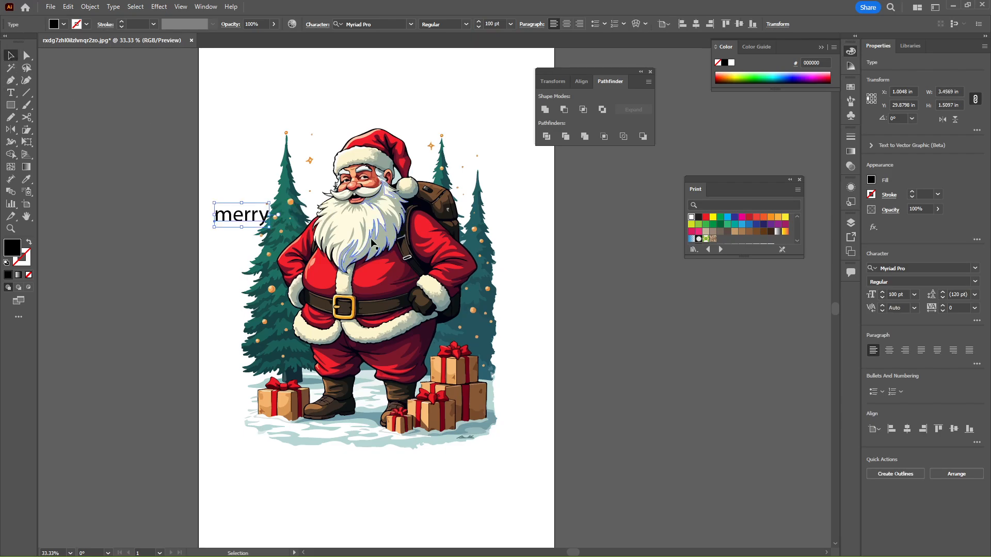
{"action": "left_click_drag", "start_coordinate": [271, 228], "coordinate": [408, 287]}
{"action": "left_click_drag", "start_coordinate": [333, 262], "coordinate": [247, 316]}
Change the text to uppercase and place it just below the snowy ground of the Santa artwork
{"action": "left_click", "coordinate": [91, 6]}
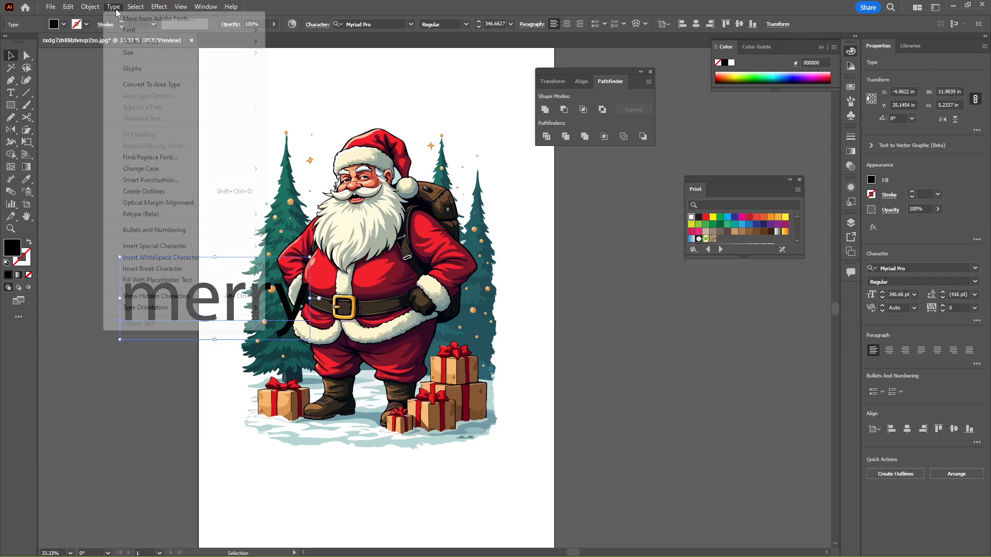
{"action": "mouse_move", "coordinate": [113, 7]}
{"action": "left_click", "coordinate": [289, 169]}
{"action": "left_click_drag", "start_coordinate": [288, 296], "coordinate": [373, 396]}
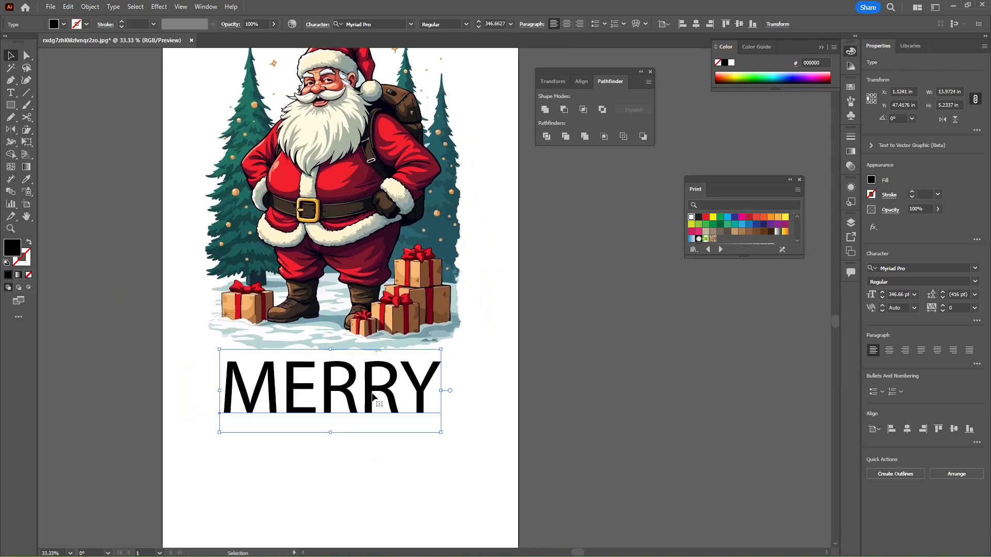
Search the fonts for "bub" and set the MERRY text in BubbleGum
{"action": "left_click", "coordinate": [387, 27]}
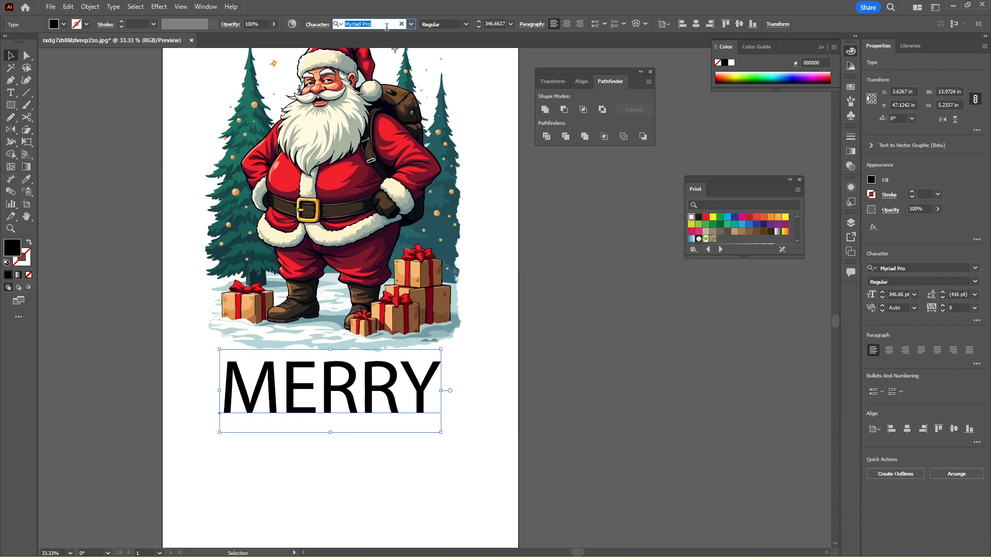
{"action": "left_click", "coordinate": [411, 24]}
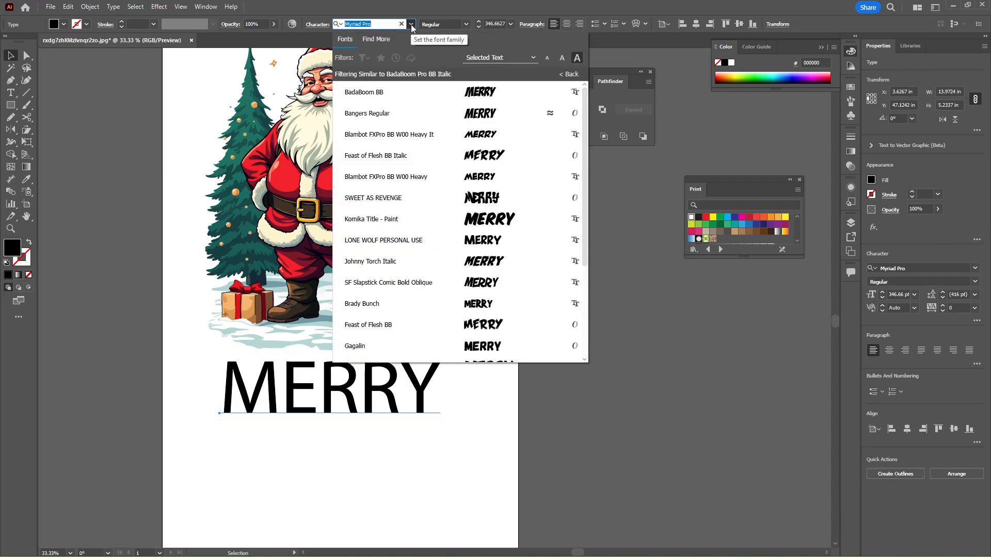
{"action": "left_click", "coordinate": [570, 76]}
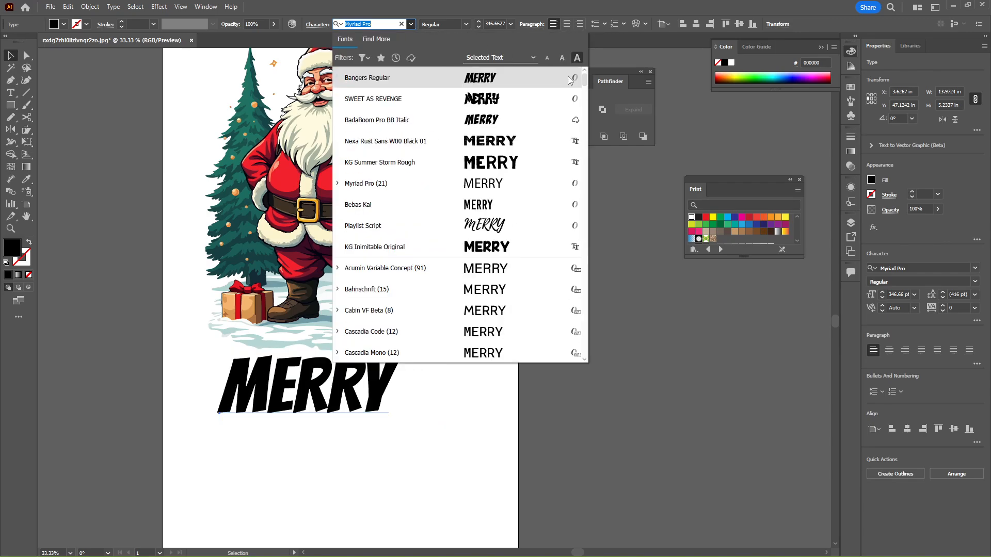
{"action": "type", "text": "bub"}
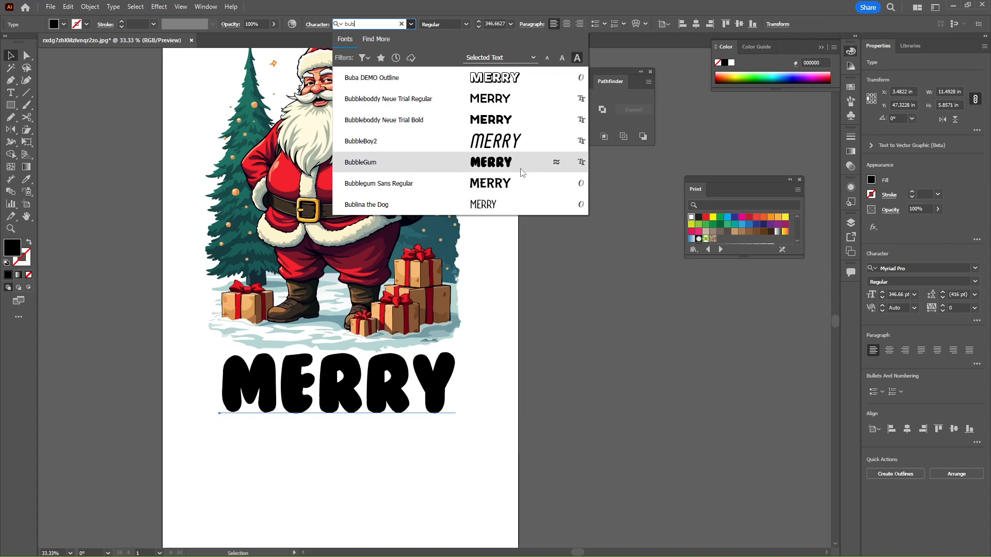
{"action": "left_click", "coordinate": [568, 162]}
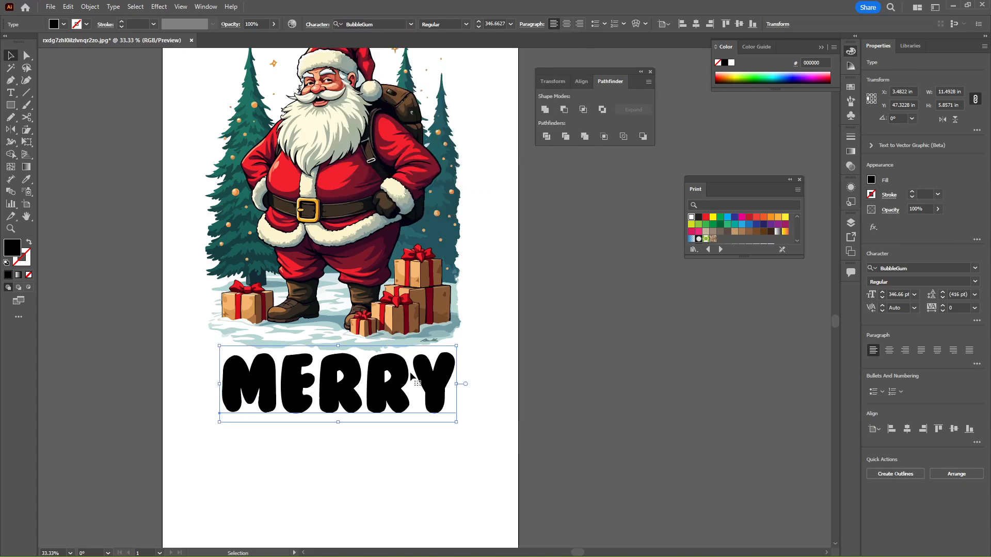
List the fonts similar to BubbleGum and set the MERRY text in Funny & Cute
{"action": "left_click", "coordinate": [412, 25]}
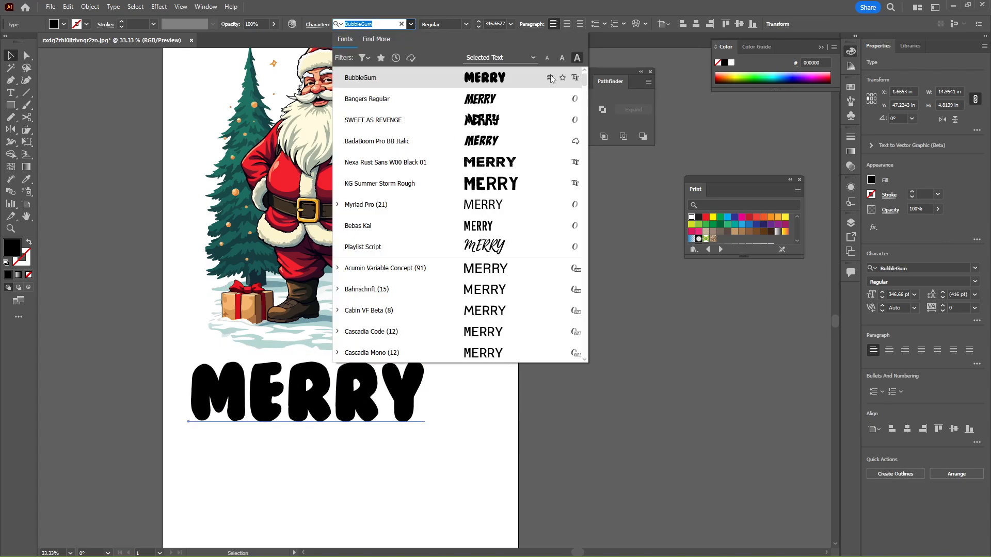
{"action": "left_click", "coordinate": [550, 78]}
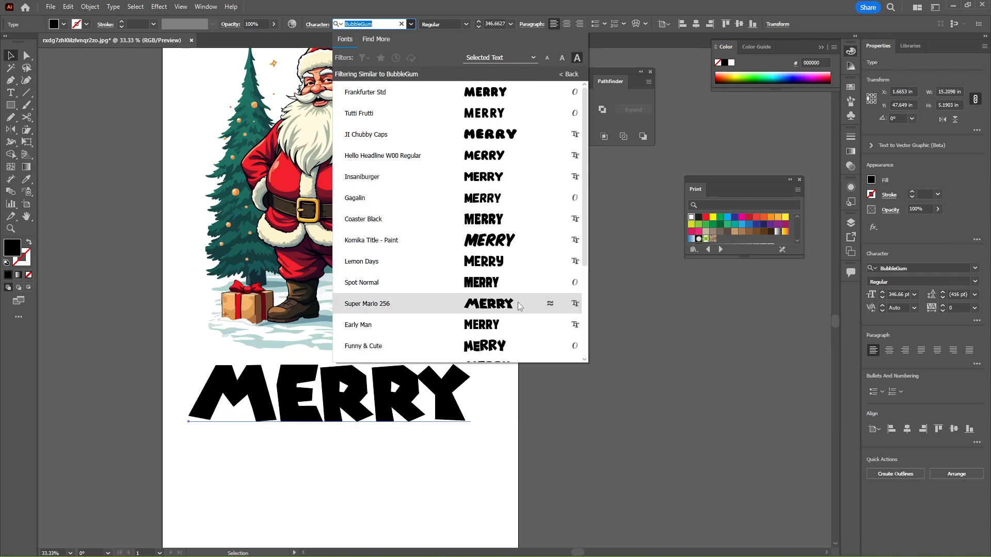
{"action": "scroll", "coordinate": [512, 303], "scroll_direction": "down", "scroll_amount": 1}
{"action": "left_click", "coordinate": [504, 285]}
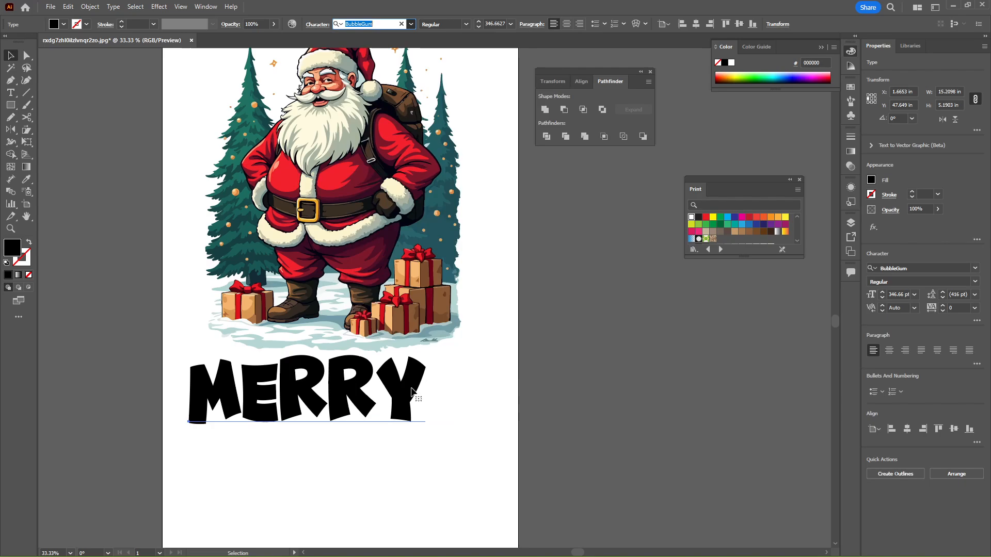
Enlarge MERRY to about 395 pt across Santa's boots, and centre the Santa artwork horizontally on the artboard
{"action": "left_click_drag", "start_coordinate": [397, 391], "coordinate": [477, 365]}
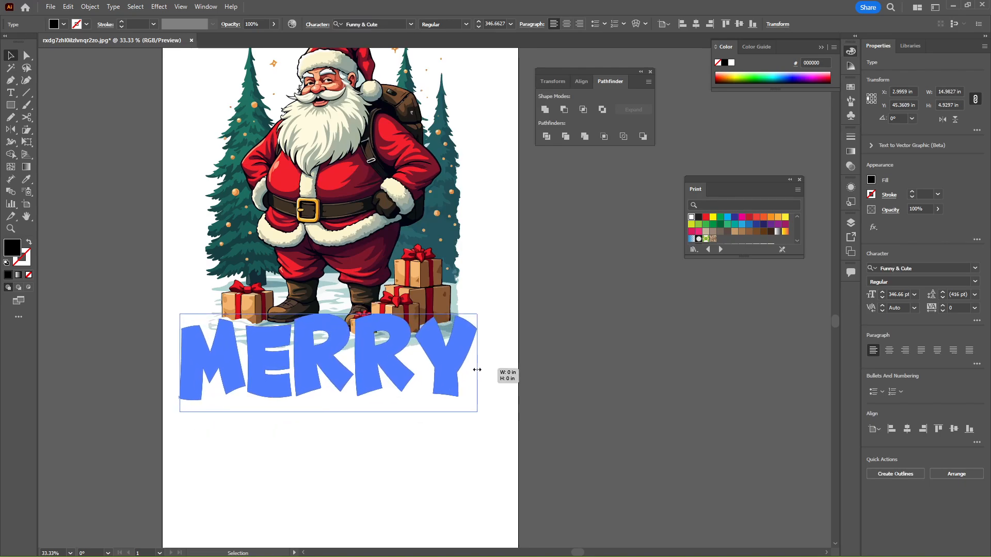
{"action": "left_click_drag", "start_coordinate": [409, 364], "coordinate": [414, 350]}
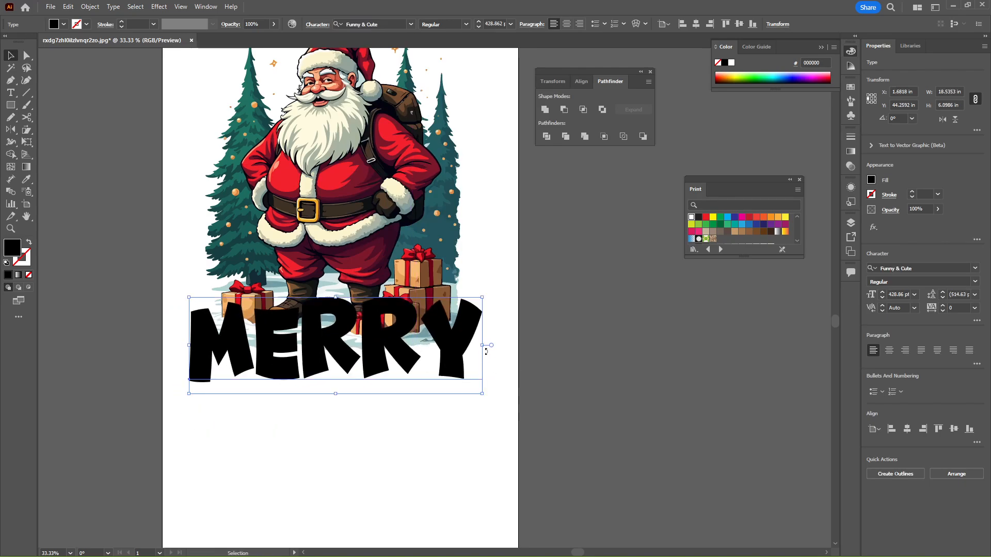
{"action": "left_click_drag", "start_coordinate": [482, 345], "coordinate": [471, 345]}
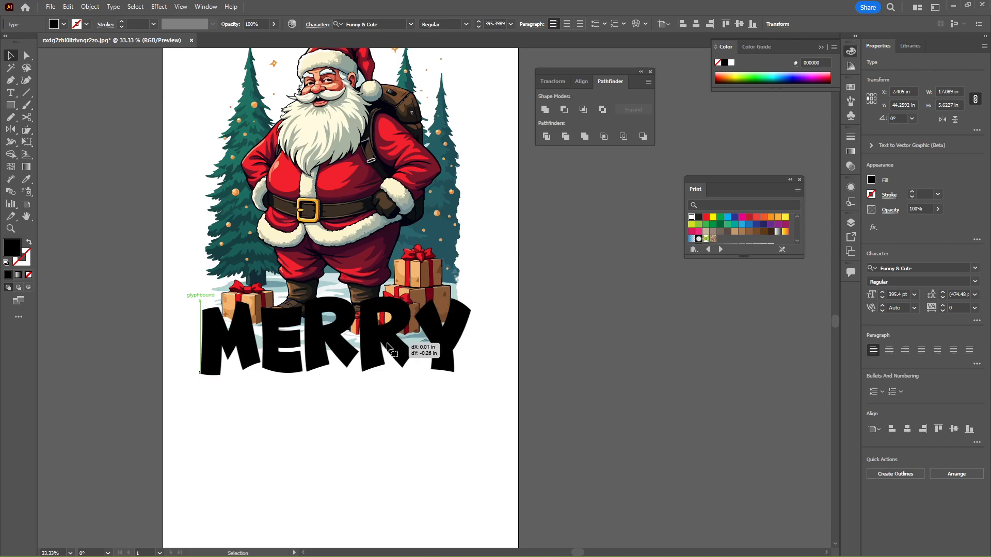
{"action": "left_click", "coordinate": [394, 354]}
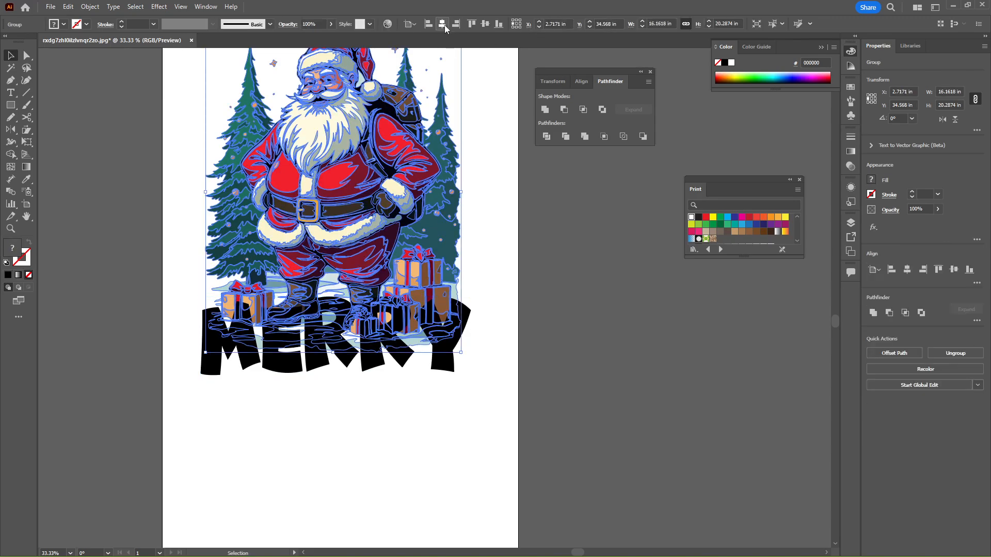
{"action": "left_click", "coordinate": [442, 24]}
Duplicate the MERRY text straight down into the empty area below the artwork
{"action": "left_click", "coordinate": [426, 366]}
{"action": "right_click", "coordinate": [426, 367]}
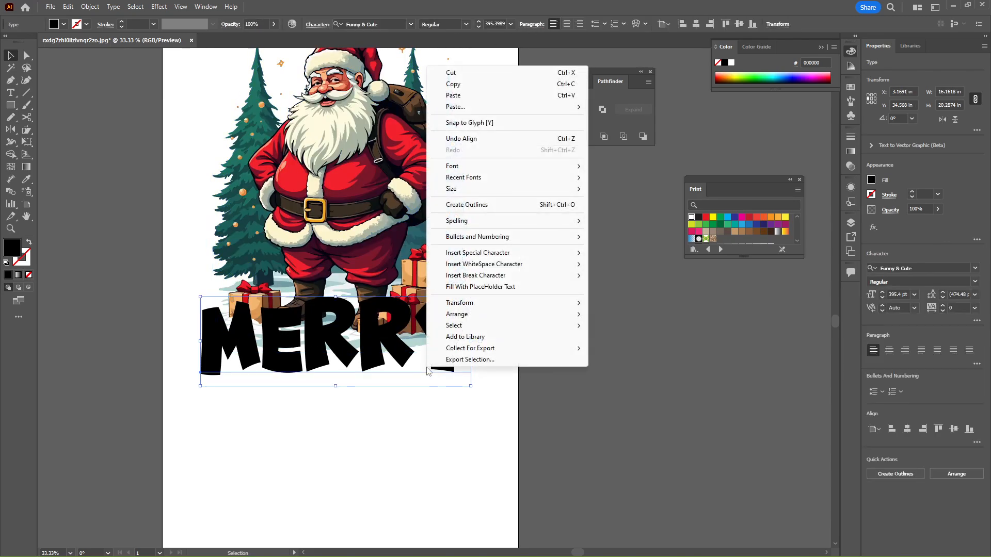
{"action": "left_click", "coordinate": [395, 367]}
{"action": "left_click_drag", "start_coordinate": [338, 341], "coordinate": [336, 467]}
Convert the upper MERRY text to outlines and centre it horizontally on the artboard
{"action": "right_click", "coordinate": [336, 361]}
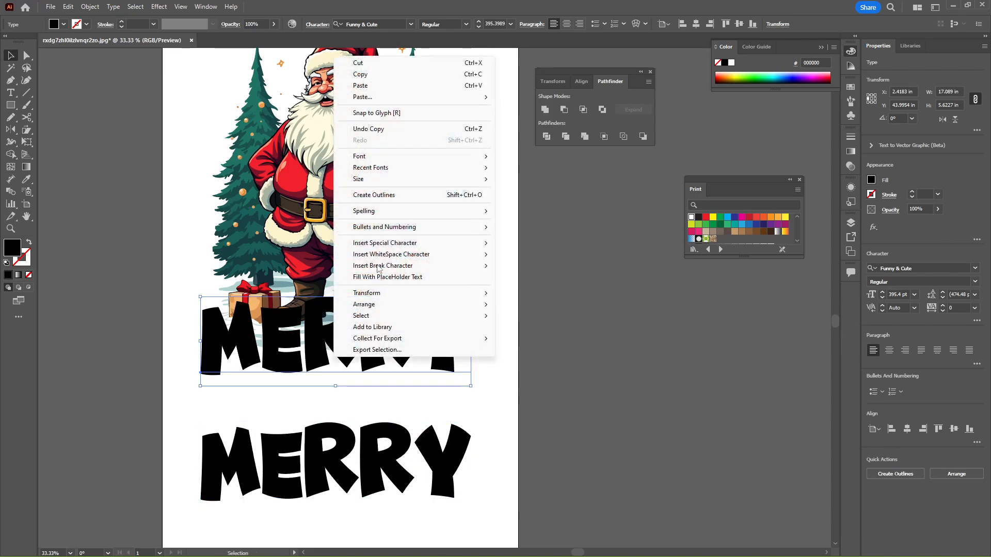
{"action": "left_click", "coordinate": [407, 196]}
{"action": "left_click", "coordinate": [442, 25]}
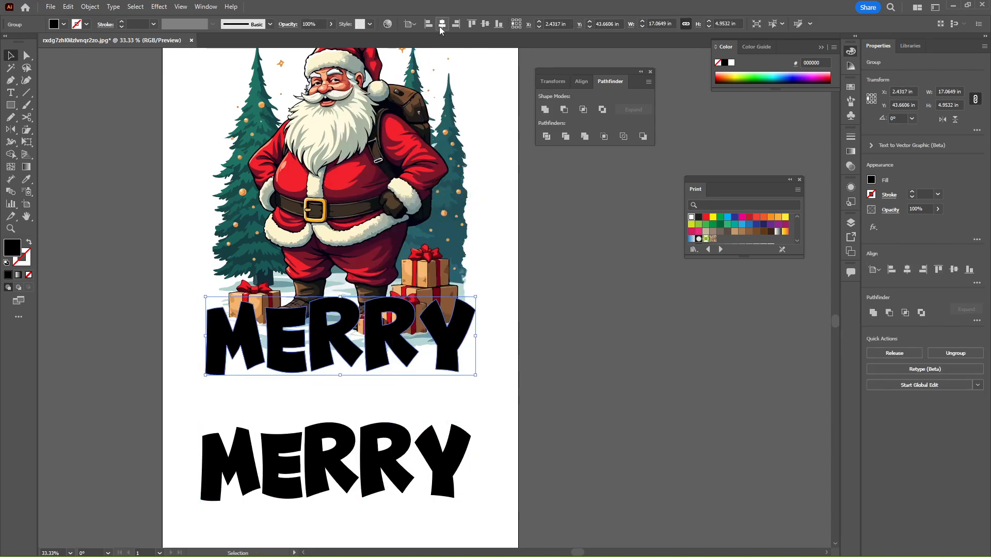
Recolour the outlined MERRY with the bright red (f2212c) sampled from Santa's coat
{"action": "key", "text": "i"}
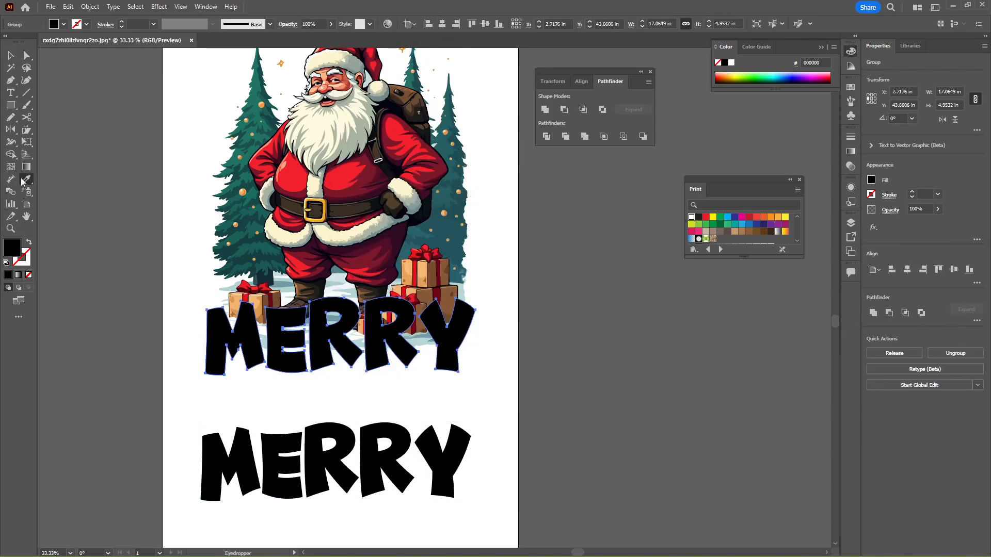
{"action": "left_click", "coordinate": [345, 172]}
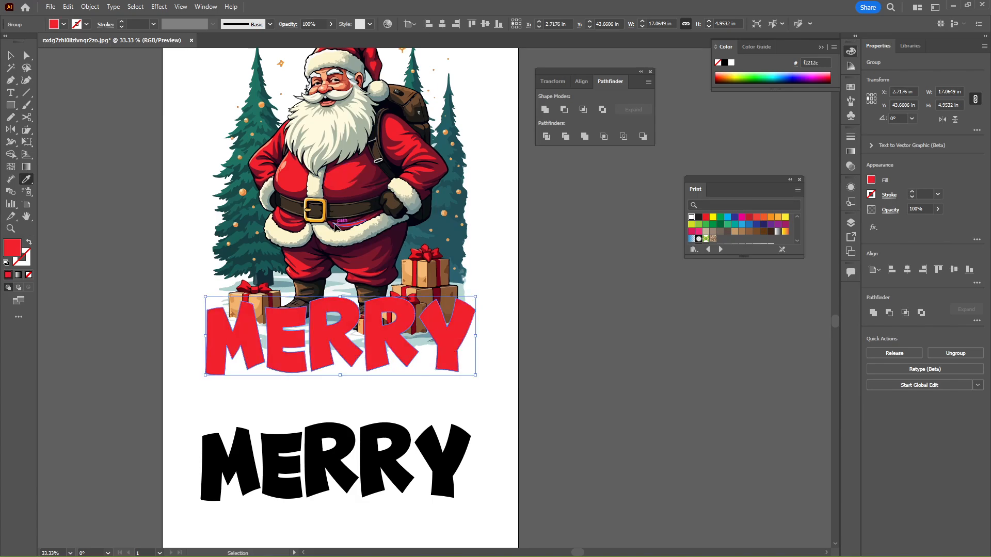
Offset the outlined MERRY letters by 0.1389 in with round joins and unite the offset shapes into one
{"action": "key", "text": "ctrl+plus"}
{"action": "key", "text": "ctrl+plus"}
{"action": "scroll", "coordinate": [338, 219], "scroll_direction": "up", "scroll_amount": 4}
{"action": "scroll", "coordinate": [338, 220], "scroll_direction": "right", "scroll_amount": 2}
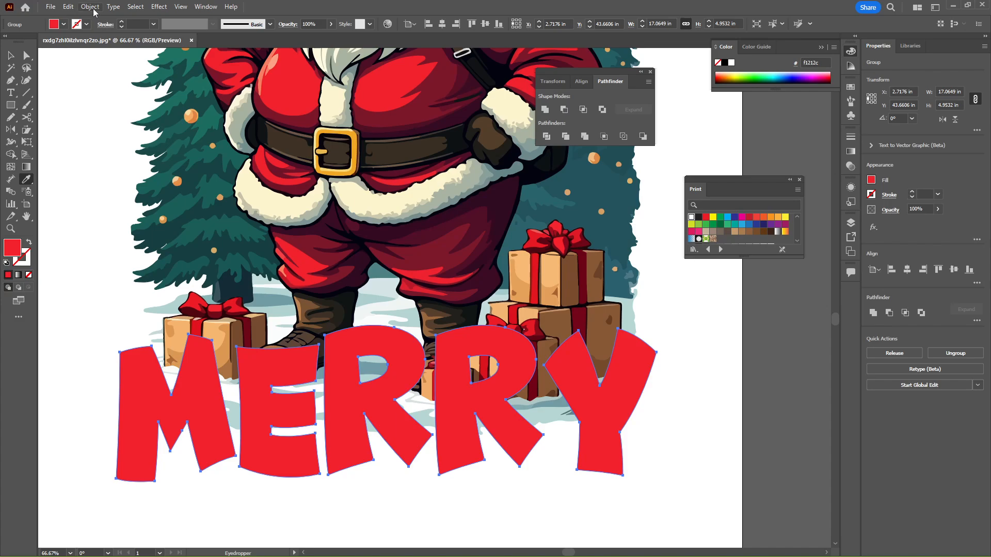
{"action": "left_click", "coordinate": [90, 7]}
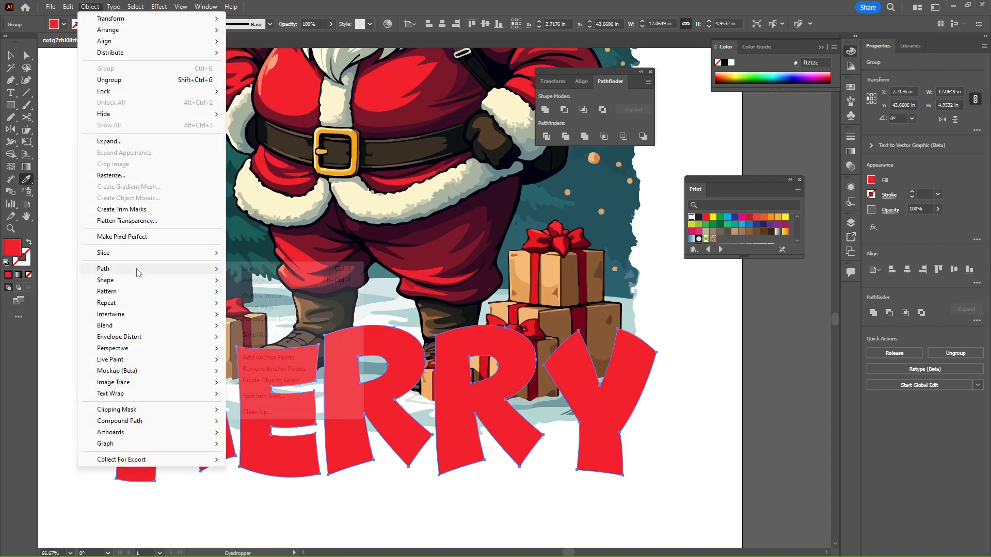
{"action": "mouse_move", "coordinate": [137, 270]}
{"action": "left_click", "coordinate": [258, 308]}
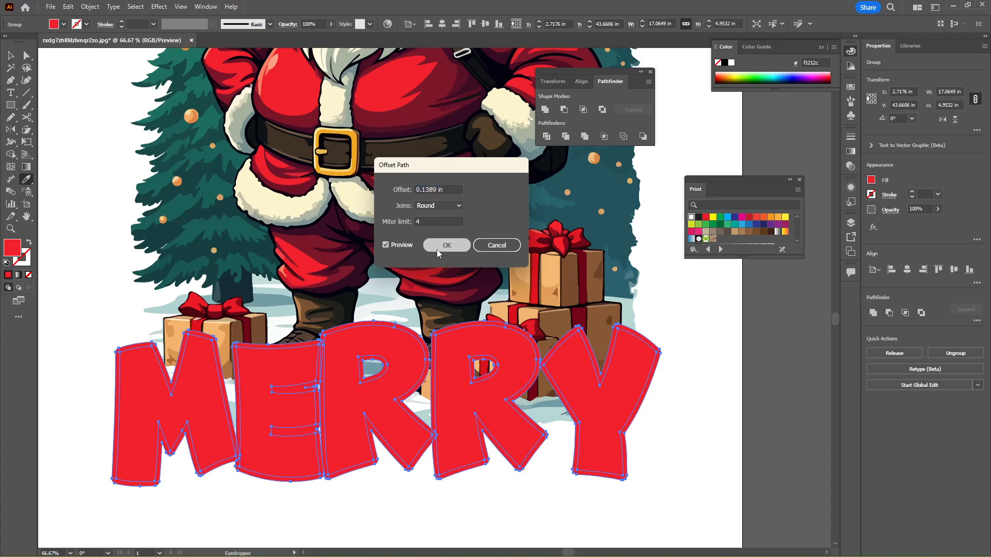
{"action": "left_click", "coordinate": [445, 250]}
{"action": "left_click", "coordinate": [545, 109]}
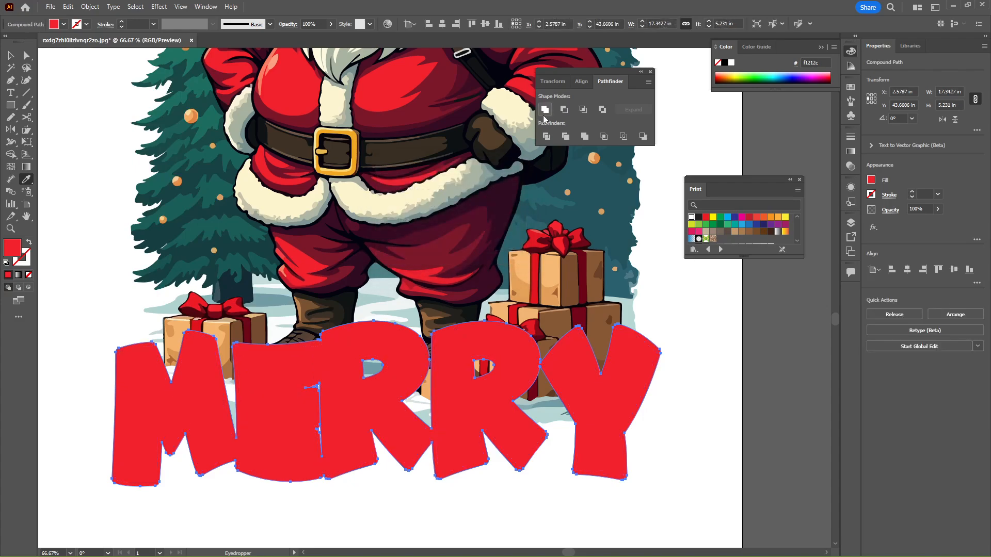
Place the united offset shape behind the red MERRY letters and fill it with white
{"action": "left_click", "coordinate": [509, 272]}
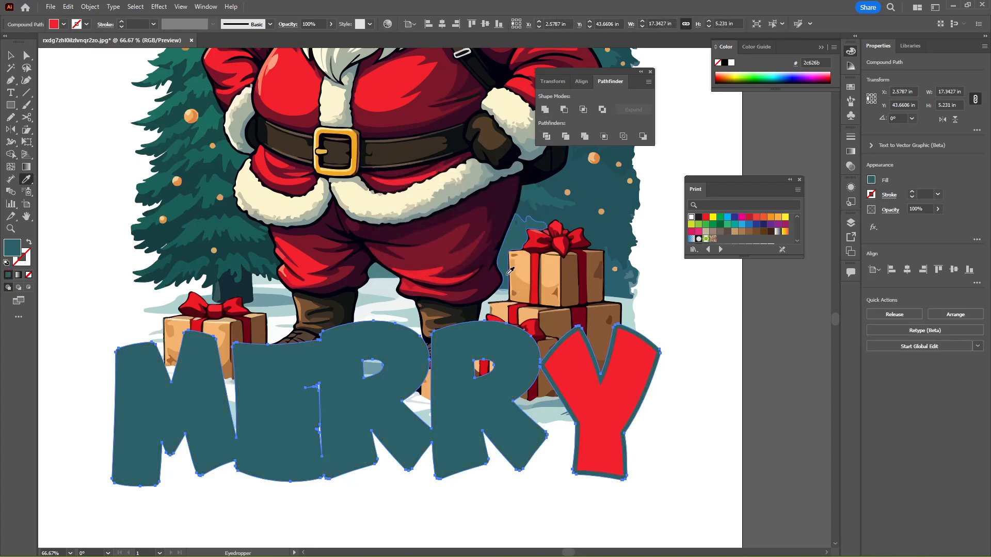
{"action": "left_click", "coordinate": [337, 316]}
{"action": "key", "text": "ctrl+shift+["}
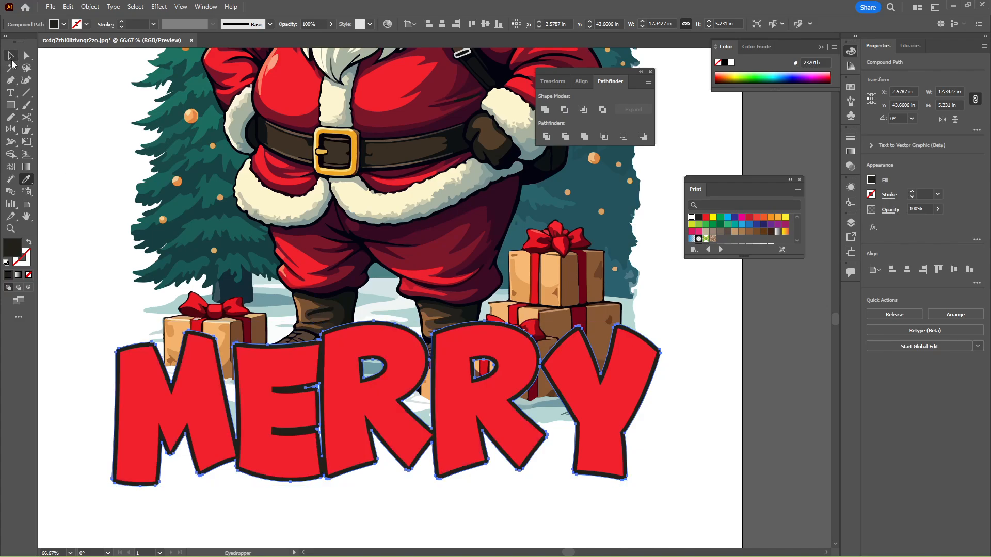
{"action": "left_click", "coordinate": [11, 56]}
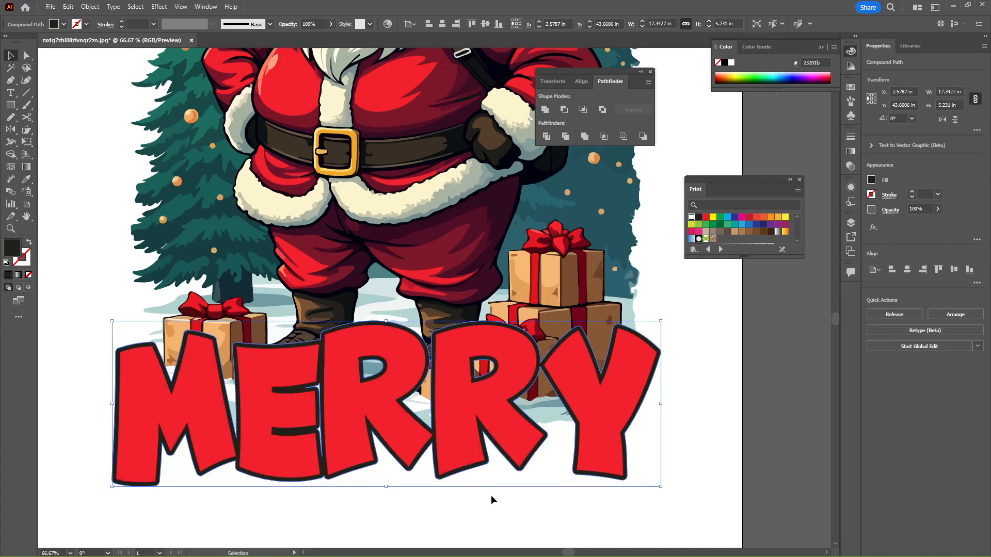
{"action": "key", "text": "i"}
{"action": "left_click", "coordinate": [677, 286]}
{"action": "key", "text": "v"}
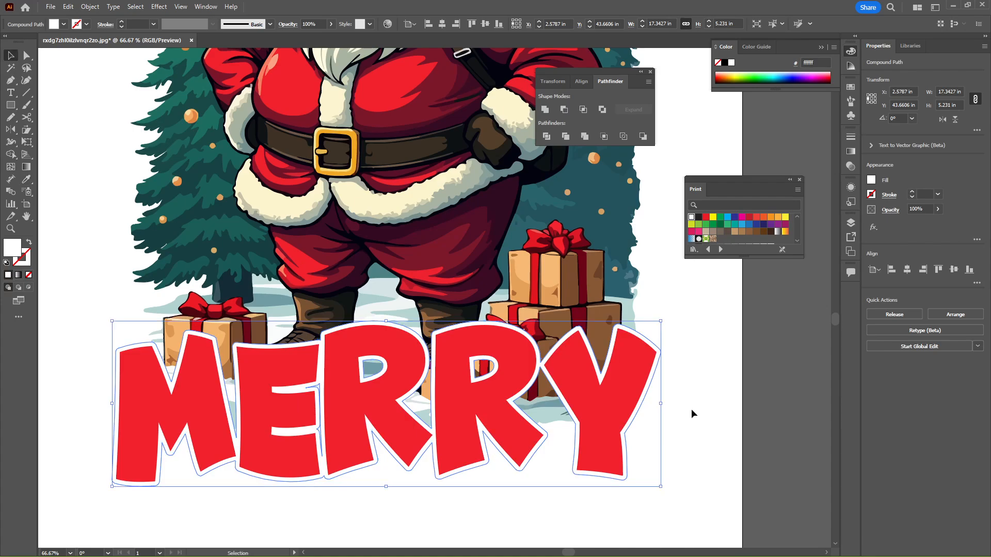
{"action": "left_click", "coordinate": [691, 409]}
Nudge the red MERRY with its white border slightly up, and move the black MERRY copy closer beneath it
{"action": "key", "text": "ctrl+minus"}
{"action": "left_click_drag", "start_coordinate": [535, 442], "coordinate": [526, 376]}
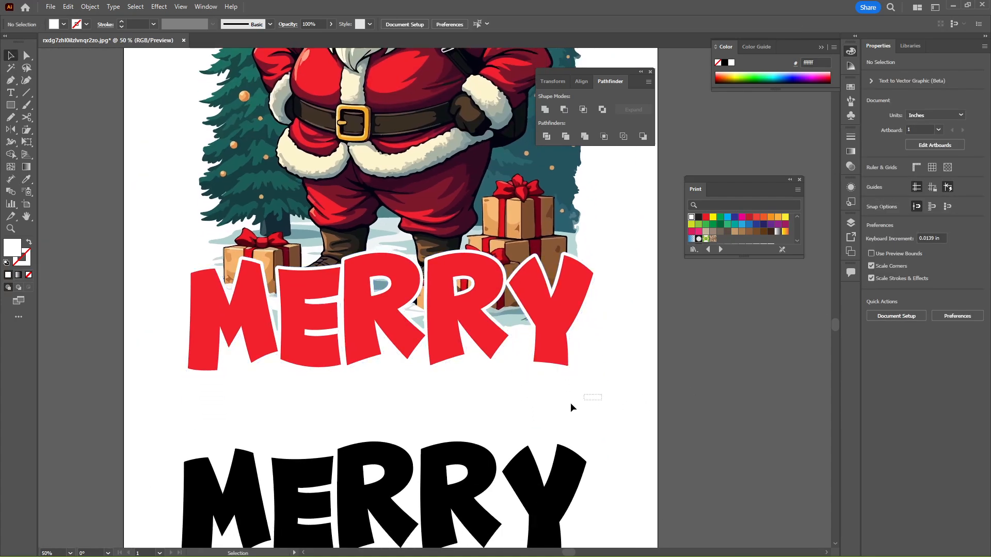
{"action": "mouse_move", "coordinate": [318, 367]}
{"action": "left_mouse_down"}
{"action": "mouse_move", "coordinate": [325, 393]}
{"action": "mouse_move", "coordinate": [316, 361]}
{"action": "left_mouse_up"}
{"action": "left_click_drag", "start_coordinate": [383, 479], "coordinate": [398, 428]}
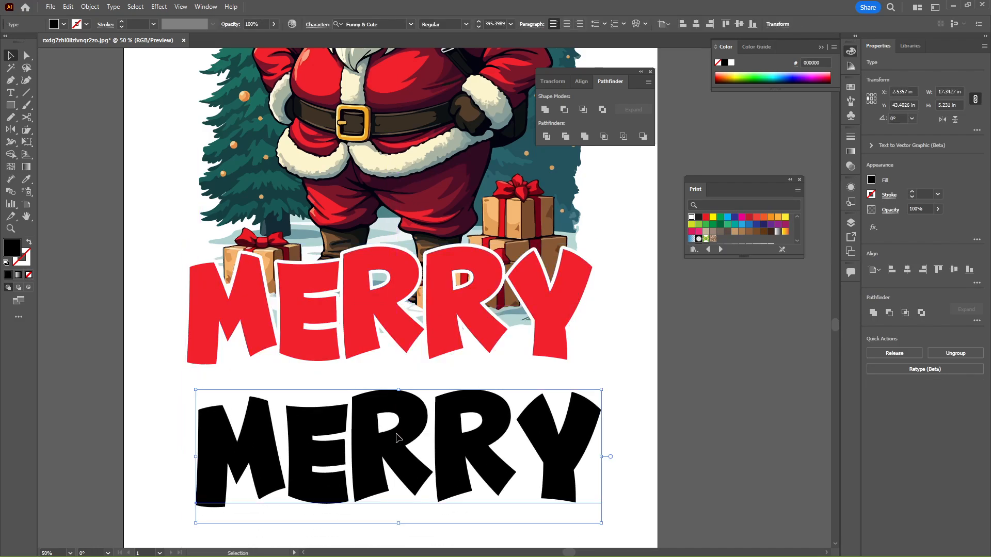
Replace the black MERRY text with CHRISTMAS and shift it left and up towards the red MERRY
{"action": "double_click", "coordinate": [397, 438]}
{"action": "type", "text": "CH"}
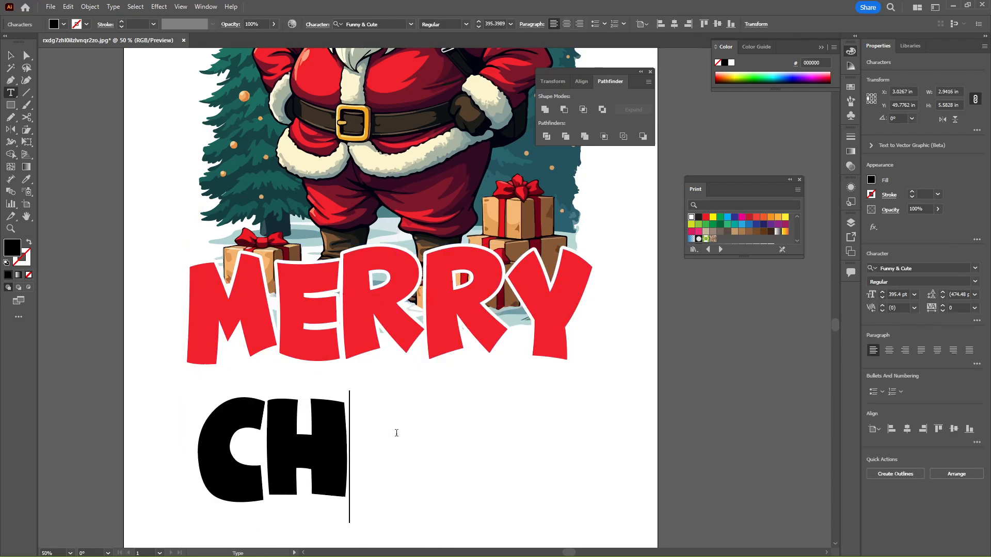
{"action": "type", "text": "RI"}
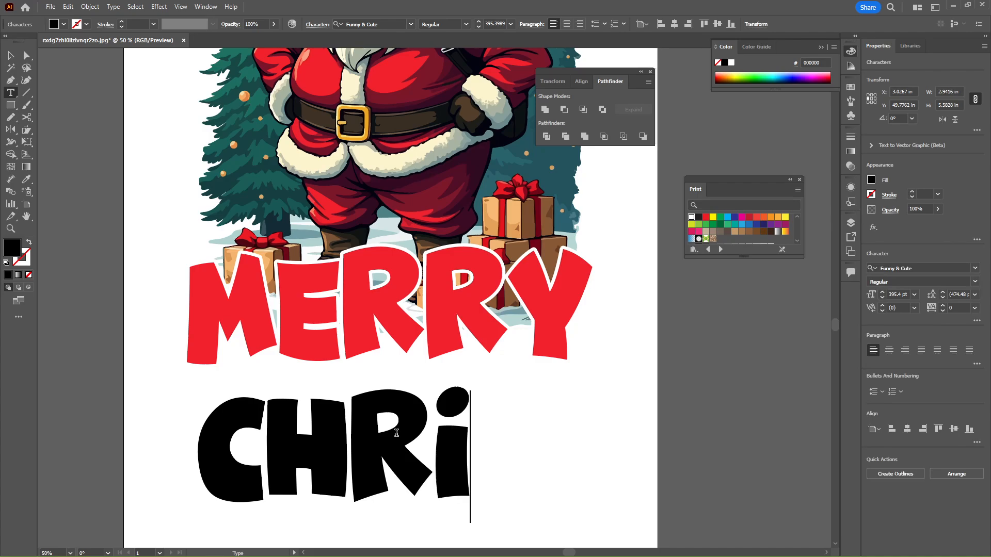
{"action": "type", "text": "STMAS"}
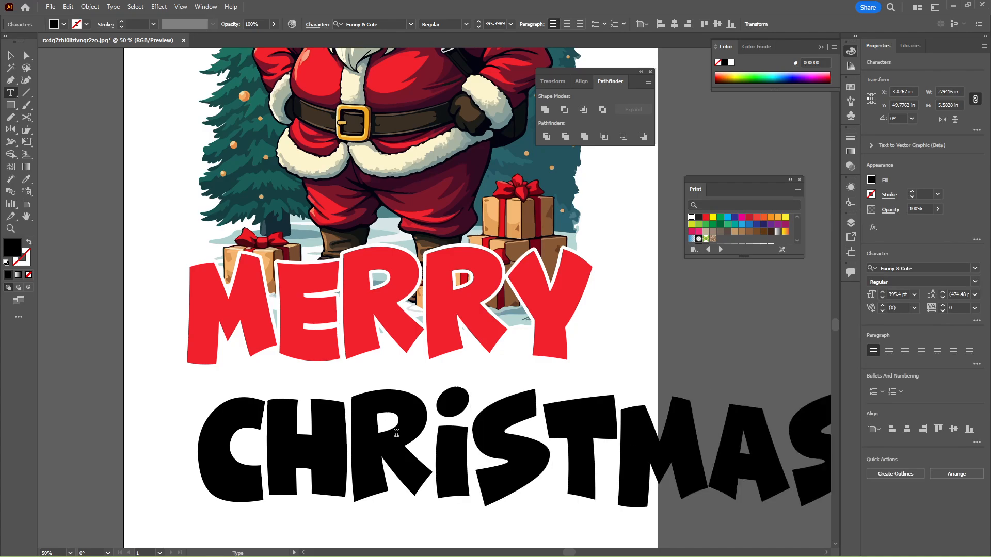
{"action": "left_click", "coordinate": [10, 55]}
{"action": "left_click_drag", "start_coordinate": [413, 449], "coordinate": [253, 423]}
Change the black CHRISTMAS text to title case and move it slightly right
{"action": "left_click", "coordinate": [113, 6]}
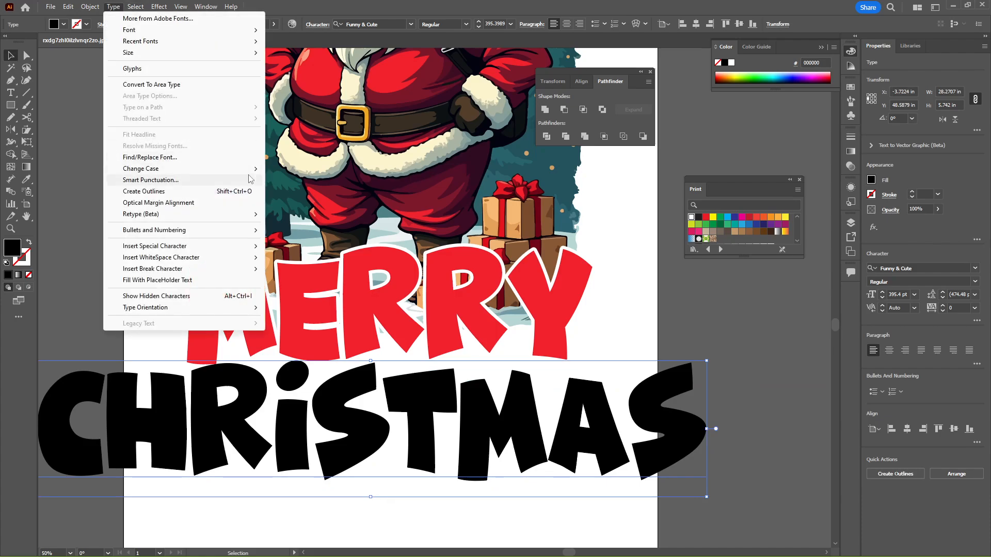
{"action": "mouse_move", "coordinate": [251, 169]}
{"action": "left_click", "coordinate": [308, 191]}
{"action": "left_click_drag", "start_coordinate": [614, 416], "coordinate": [641, 414]}
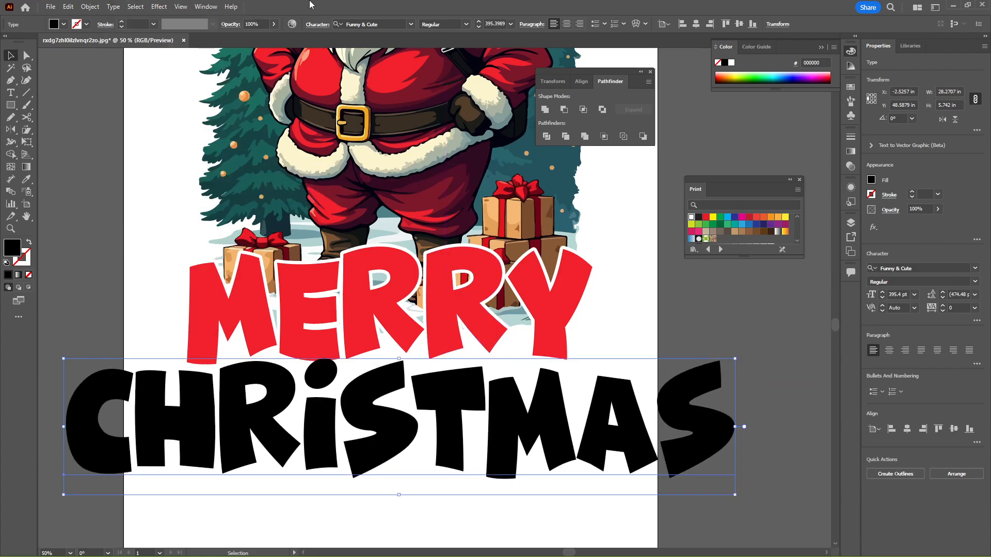
Set the Christmas text's font to Playlist Script
{"action": "left_click", "coordinate": [391, 24]}
{"action": "type", "text": "PLAY"}
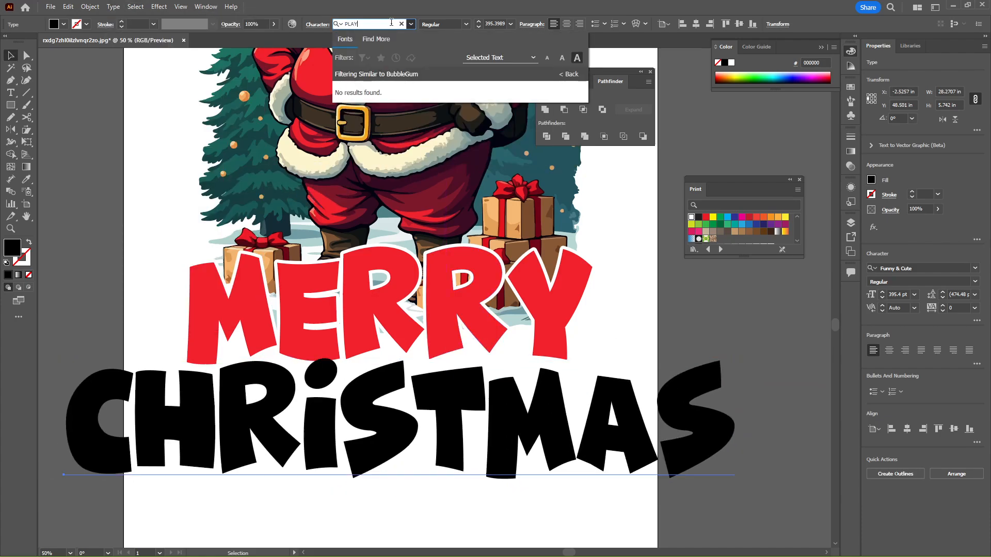
{"action": "left_click", "coordinate": [576, 74]}
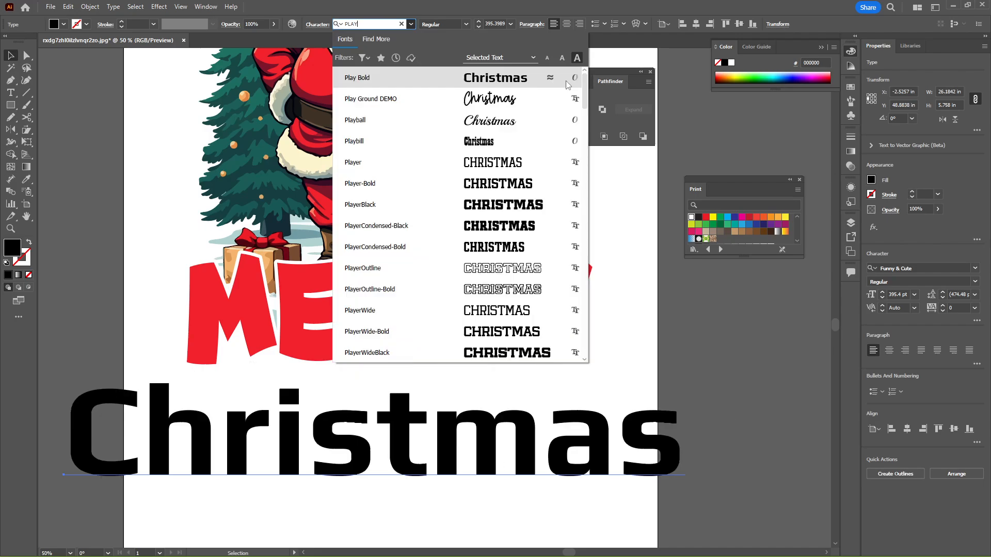
{"action": "scroll", "coordinate": [547, 255], "scroll_direction": "down", "scroll_amount": 5}
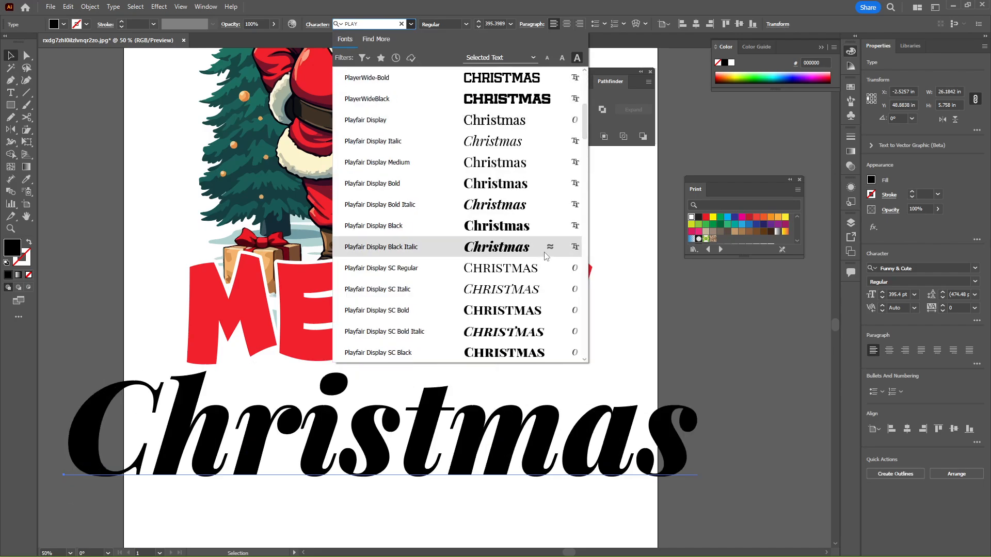
{"action": "scroll", "coordinate": [546, 255], "scroll_direction": "down", "scroll_amount": 4}
{"action": "left_click", "coordinate": [465, 287]}
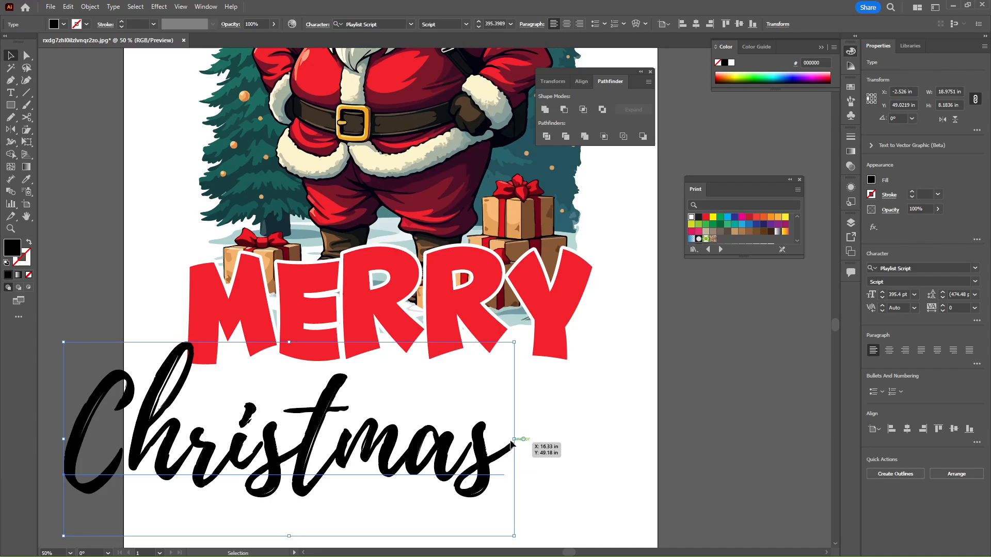
Shrink Christmas to about 286 pt, place it overlapping MERRY's lower edge, and convert it to outlines
{"action": "left_click_drag", "start_coordinate": [511, 444], "coordinate": [490, 396]}
{"action": "right_click", "coordinate": [491, 397]}
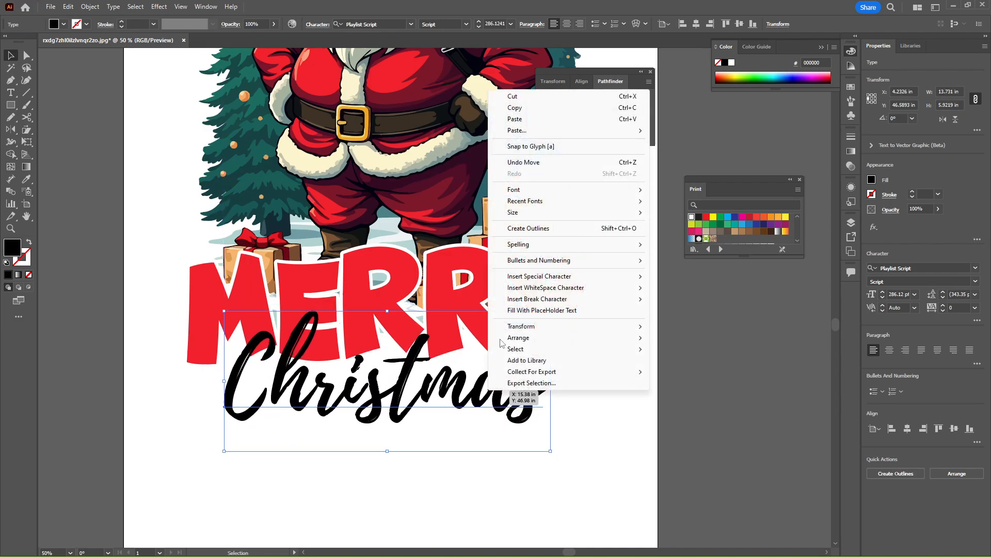
{"action": "left_click", "coordinate": [528, 230]}
Recolour the outlined Christmas lettering with the gold (f0a825) sampled from Santa's belt buckle
{"action": "scroll", "coordinate": [382, 317], "scroll_direction": "up", "scroll_amount": 1}
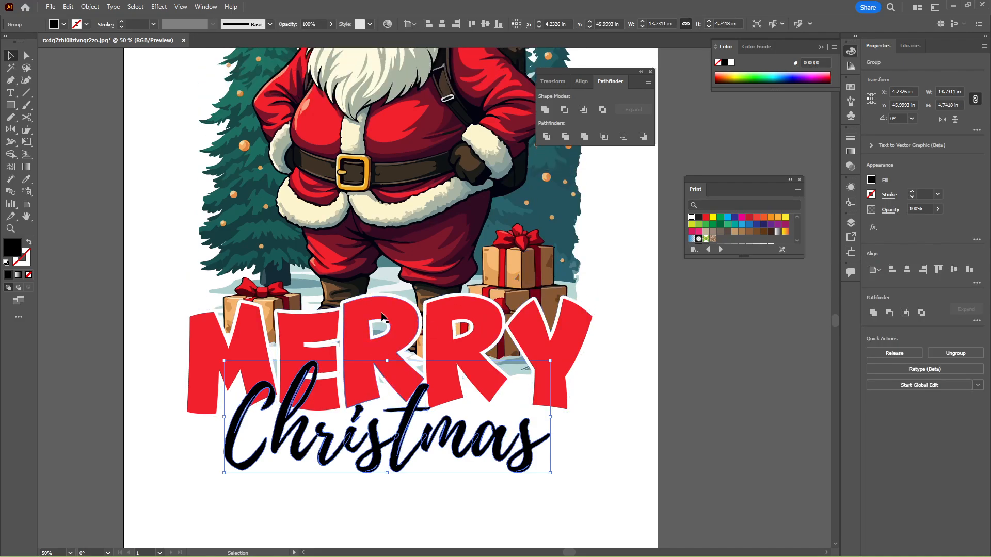
{"action": "left_click", "coordinate": [26, 179]}
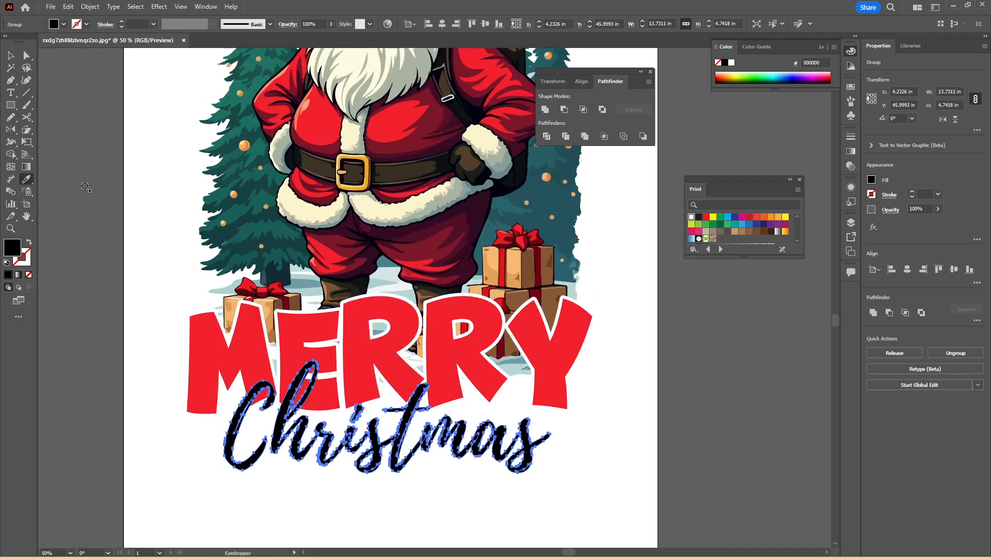
{"action": "left_click", "coordinate": [349, 190]}
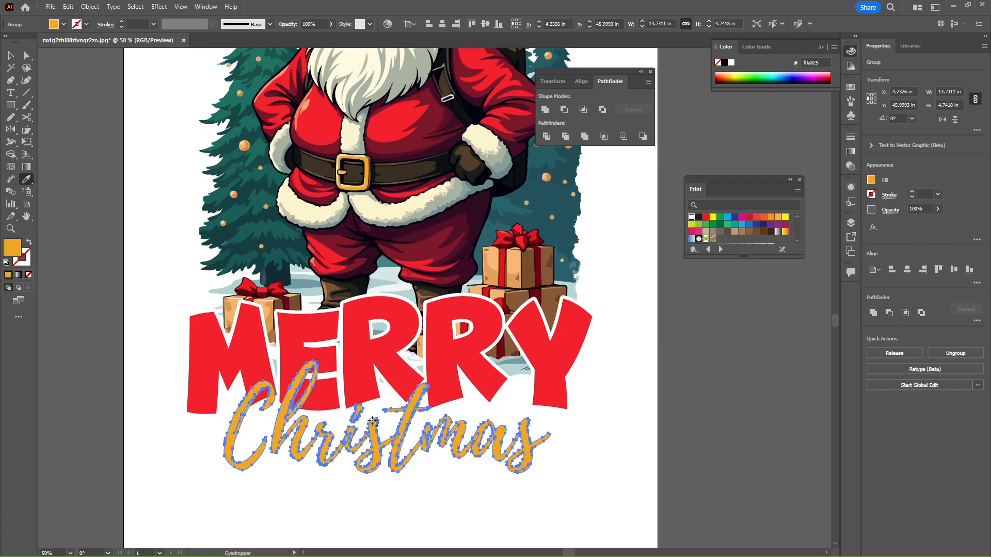
Offset the gold Christmas outlines with Offset Path and unite the offset shapes into one
{"action": "left_click", "coordinate": [89, 6]}
{"action": "mouse_move", "coordinate": [133, 268]}
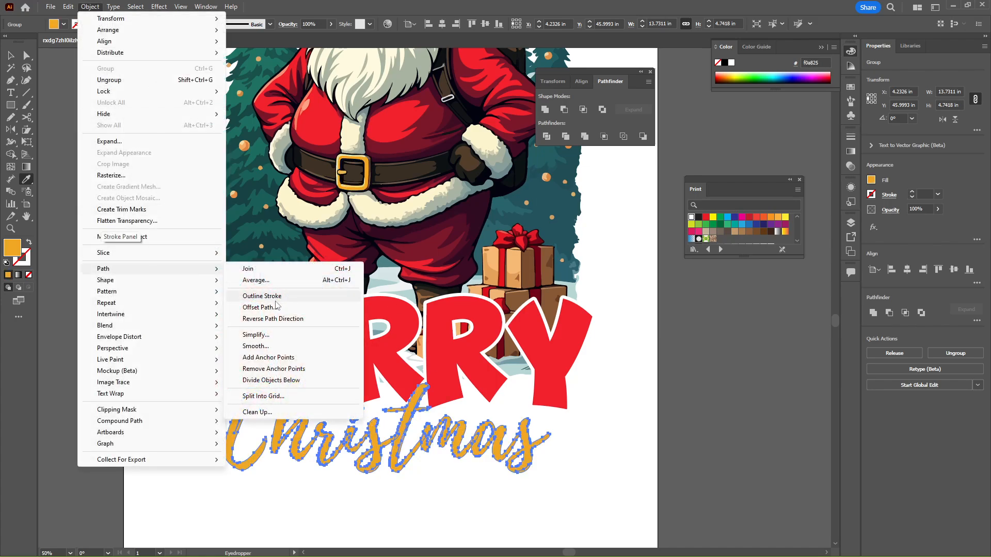
{"action": "left_click", "coordinate": [268, 305]}
{"action": "left_click", "coordinate": [444, 247]}
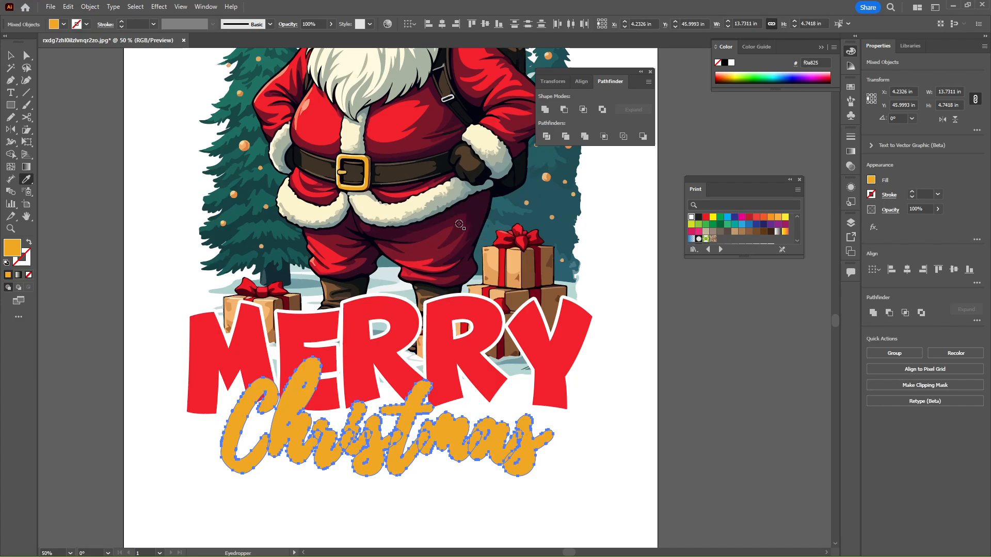
{"action": "left_click", "coordinate": [544, 110]}
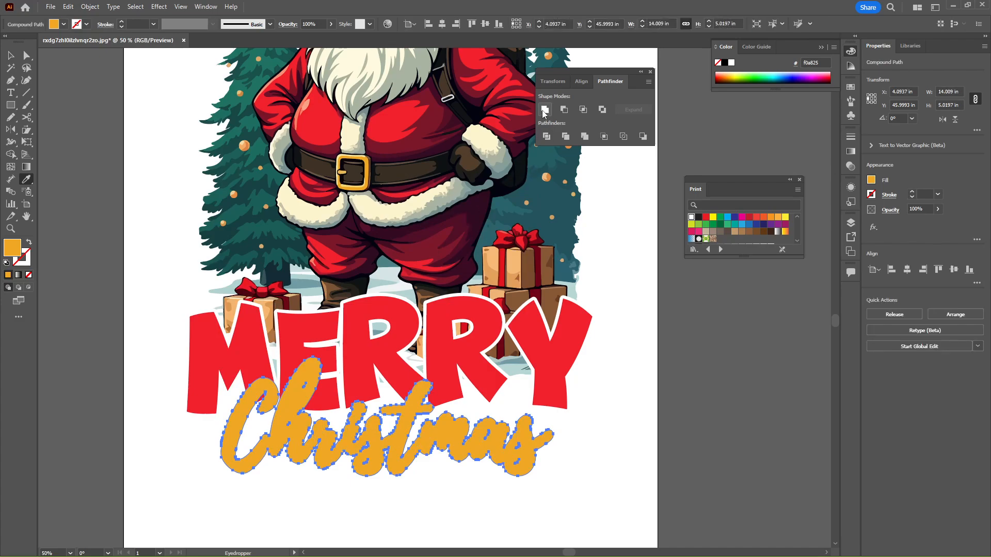
Fill the united Christmas offset shape with white and place it behind the gold lettering
{"action": "left_click", "coordinate": [732, 63]}
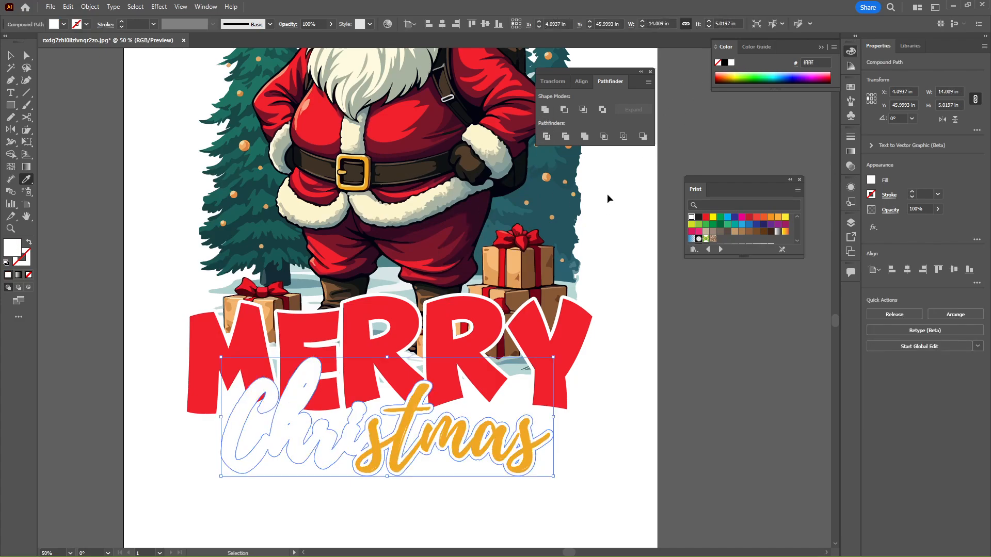
{"action": "left_click", "coordinate": [11, 55]}
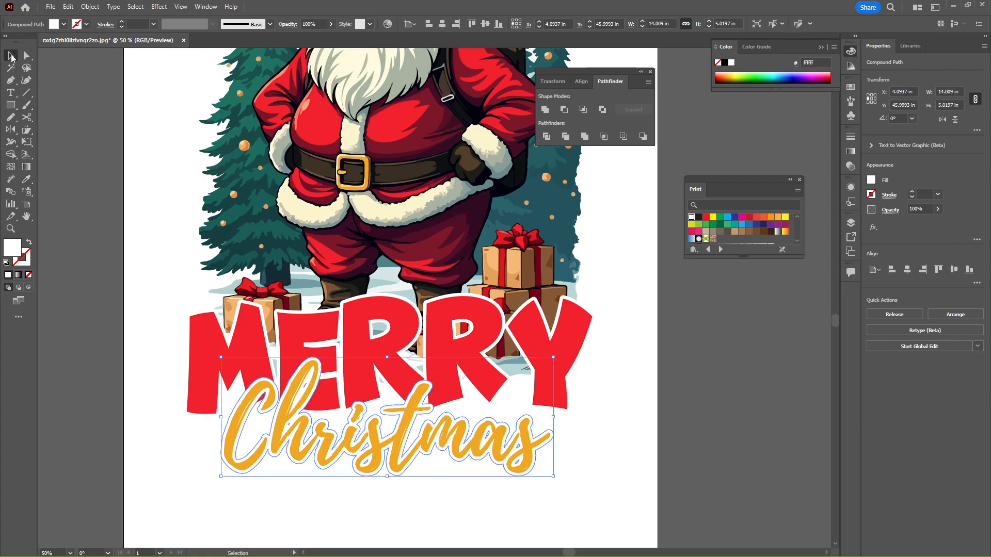
{"action": "left_click", "coordinate": [124, 238]}
Shift the complete MERRY Christmas lettering together slightly to the right and up
{"action": "left_click_drag", "start_coordinate": [678, 492], "coordinate": [413, 412]}
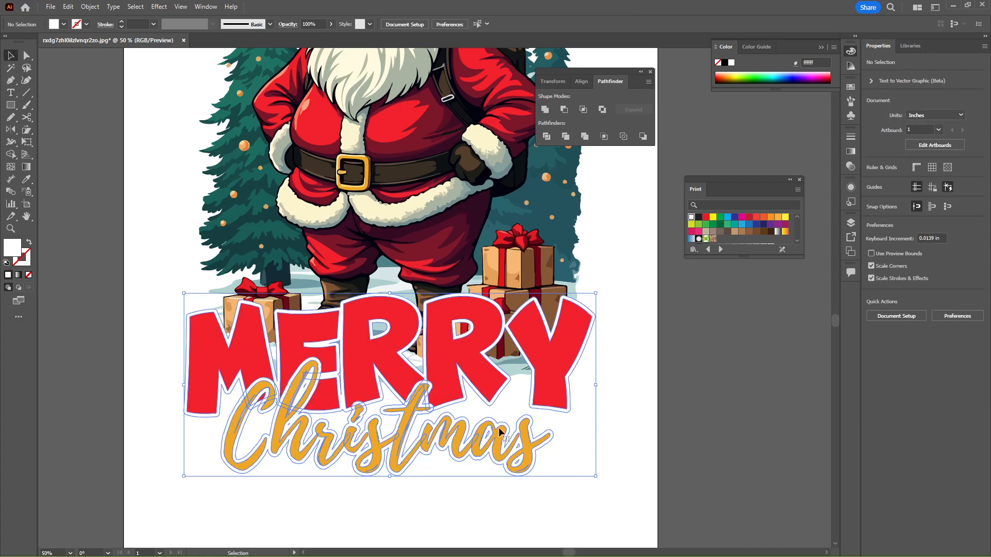
{"action": "left_click_drag", "start_coordinate": [480, 389], "coordinate": [484, 387]}
{"action": "left_click", "coordinate": [623, 462]}
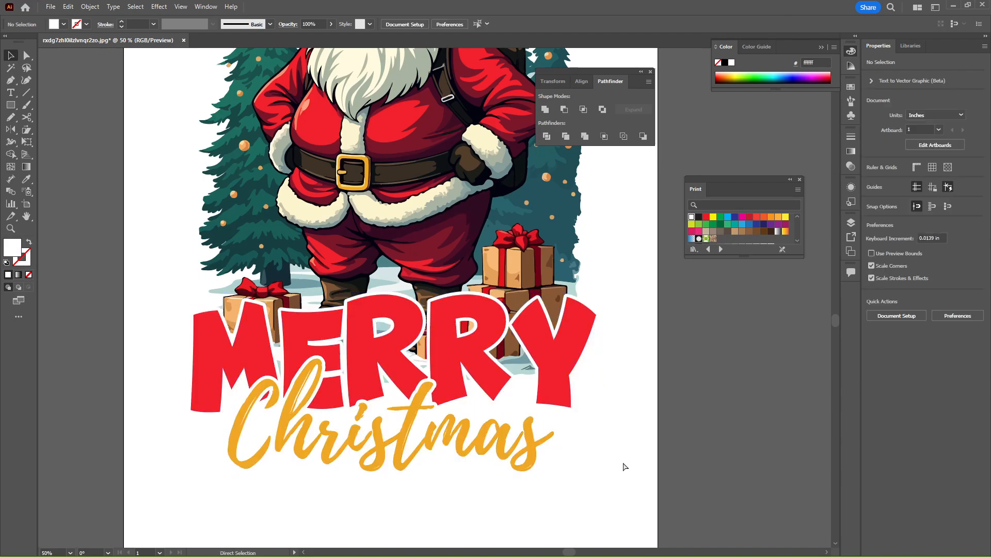
{"action": "key", "text": "ctrl+minus"}
{"action": "left_click_drag", "start_coordinate": [556, 411], "coordinate": [501, 507]}
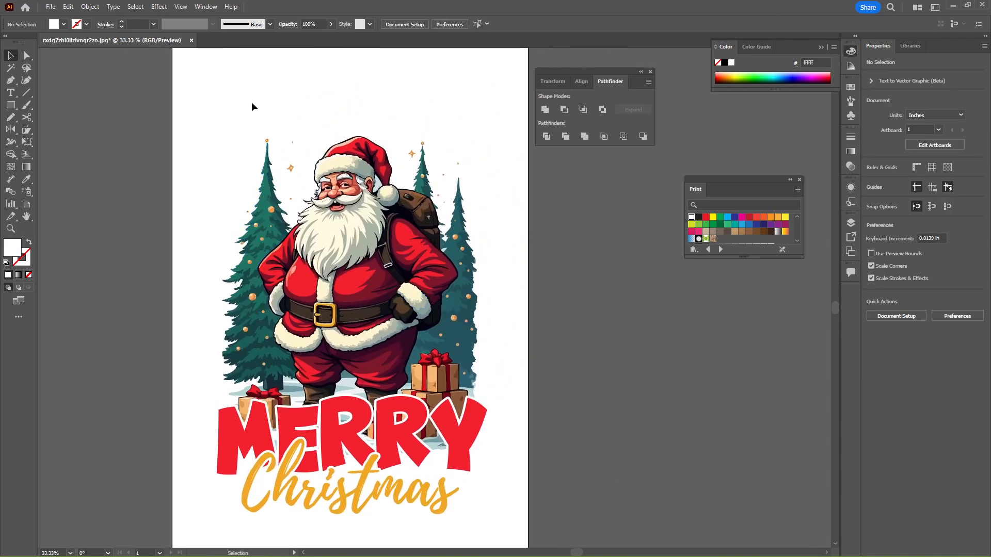
Draw a circle about 15.4 in wide over the Santa artwork
{"action": "left_click", "coordinate": [12, 106]}
{"action": "left_click", "coordinate": [55, 129]}
{"action": "left_click_drag", "start_coordinate": [349, 287], "coordinate": [472, 165]}
Give the circle no fill and a dark red (c60202) stroke
{"action": "left_click", "coordinate": [31, 242]}
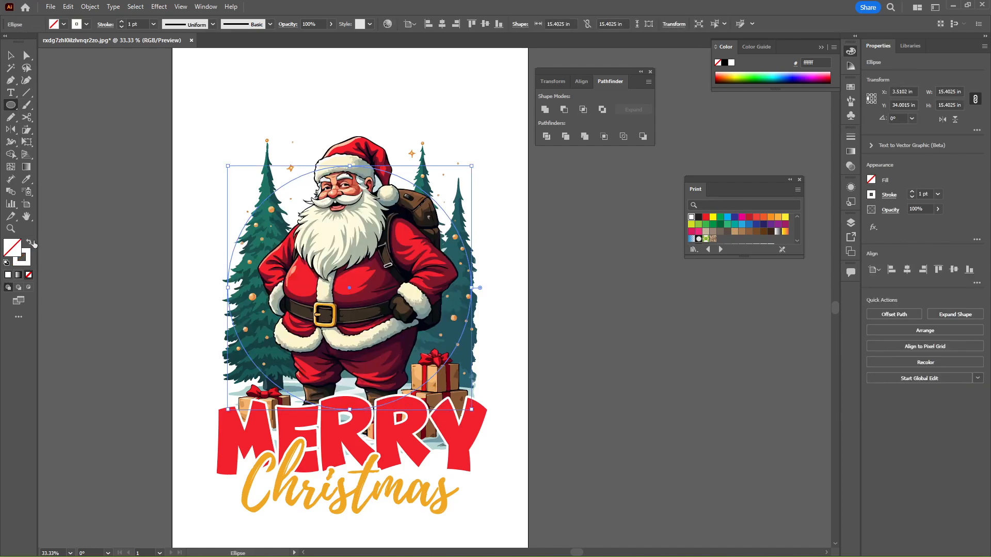
{"action": "double_click", "coordinate": [28, 264]}
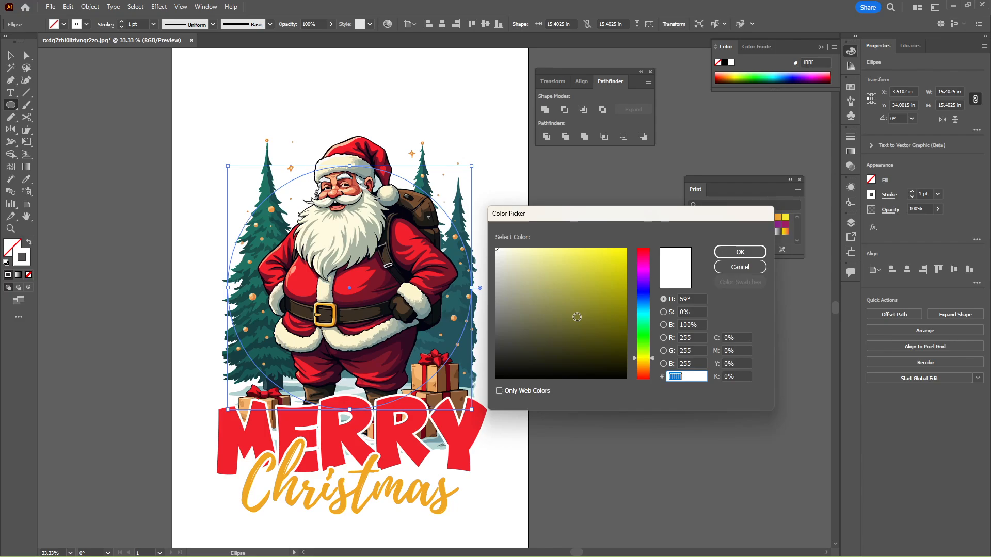
{"action": "left_click_drag", "start_coordinate": [577, 316], "coordinate": [644, 247]}
{"action": "key", "text": "Return"}
Enlarge the circle to about 17.8 in and move it up so it surrounds Santa's head and upper body
{"action": "key", "text": "v"}
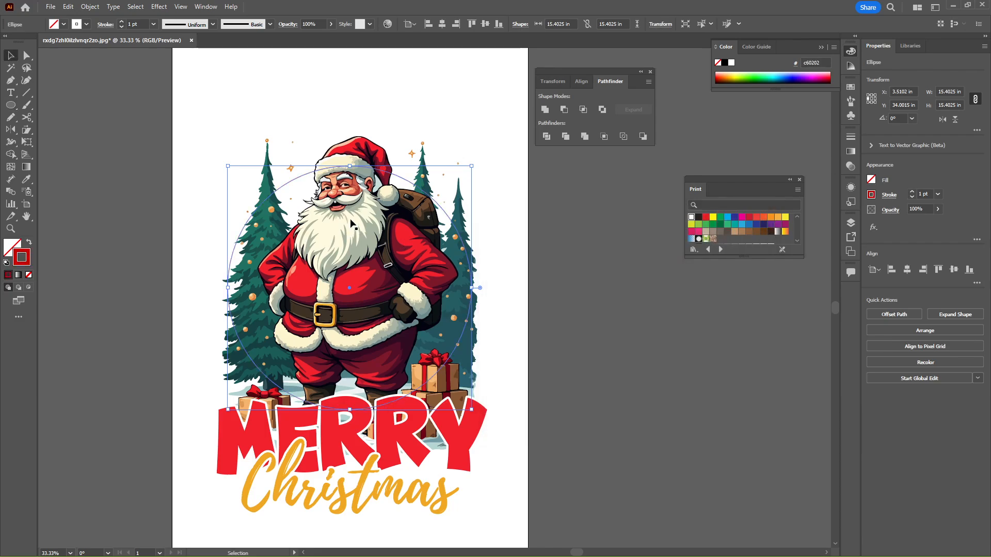
{"action": "left_click_drag", "start_coordinate": [350, 165], "coordinate": [444, 151]}
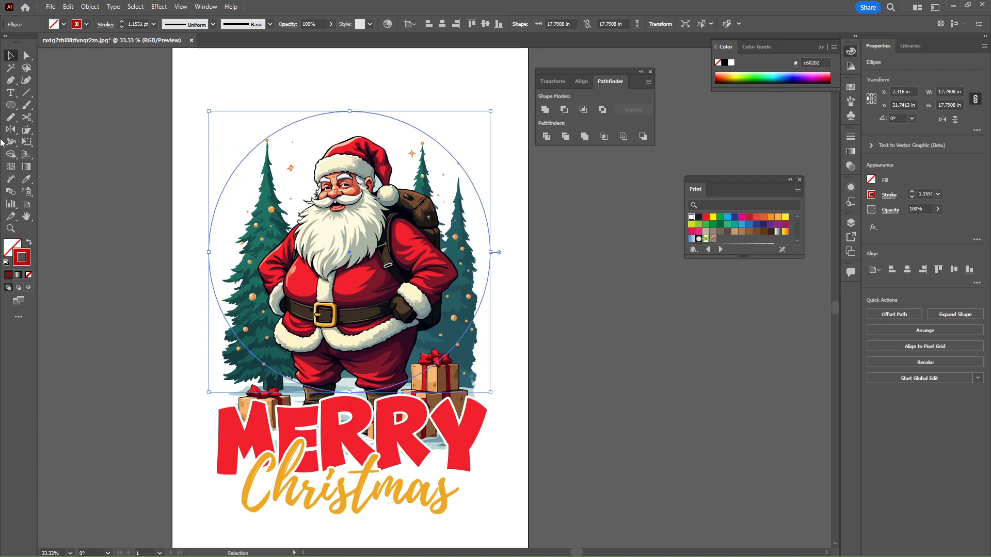
Replace the circle's outline with type on a path, starting at its lowest point, and enter HO HO HO as the text
{"action": "left_click_drag", "start_coordinate": [14, 97], "coordinate": [49, 118]}
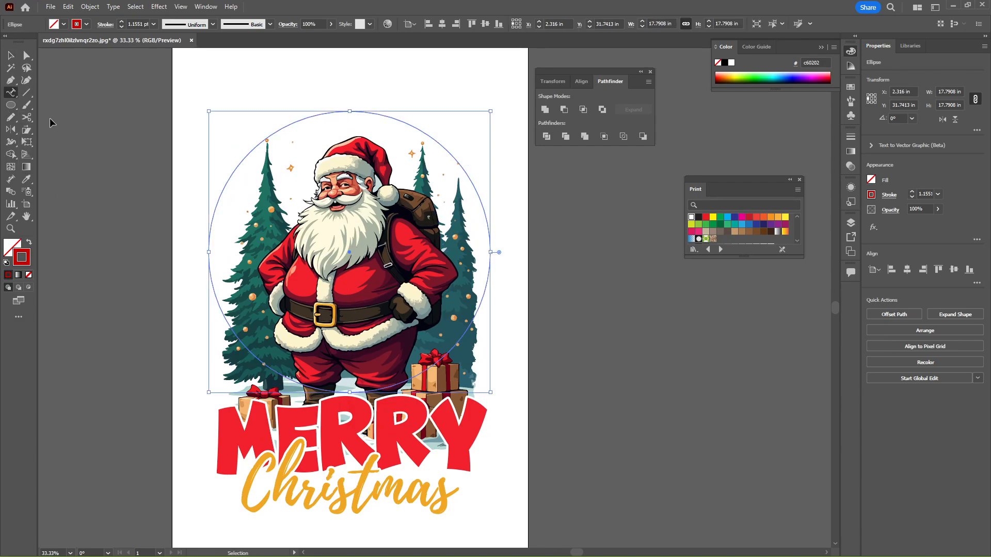
{"action": "key", "text": "ctrl+plus"}
{"action": "left_click_drag", "start_coordinate": [454, 496], "coordinate": [407, 121]}
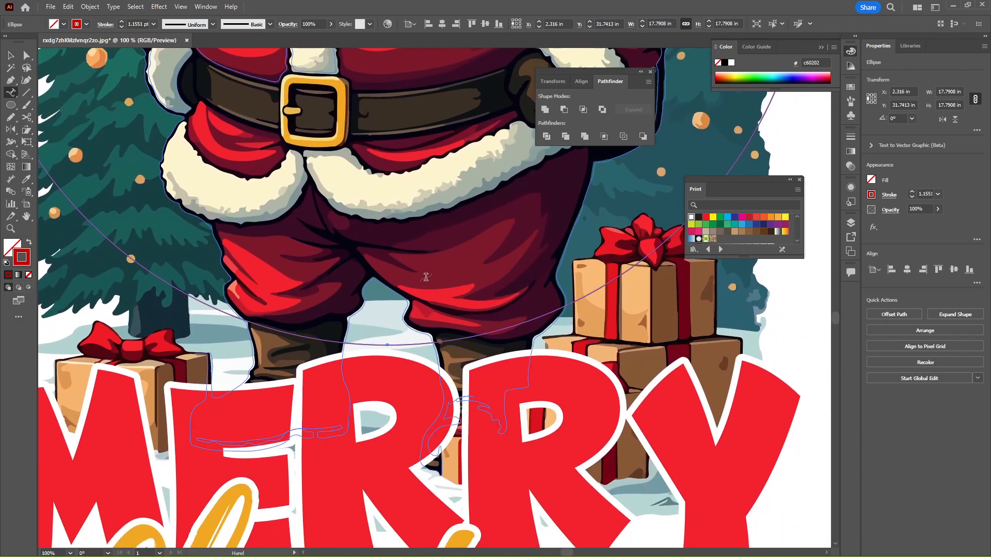
{"action": "left_click", "coordinate": [387, 346]}
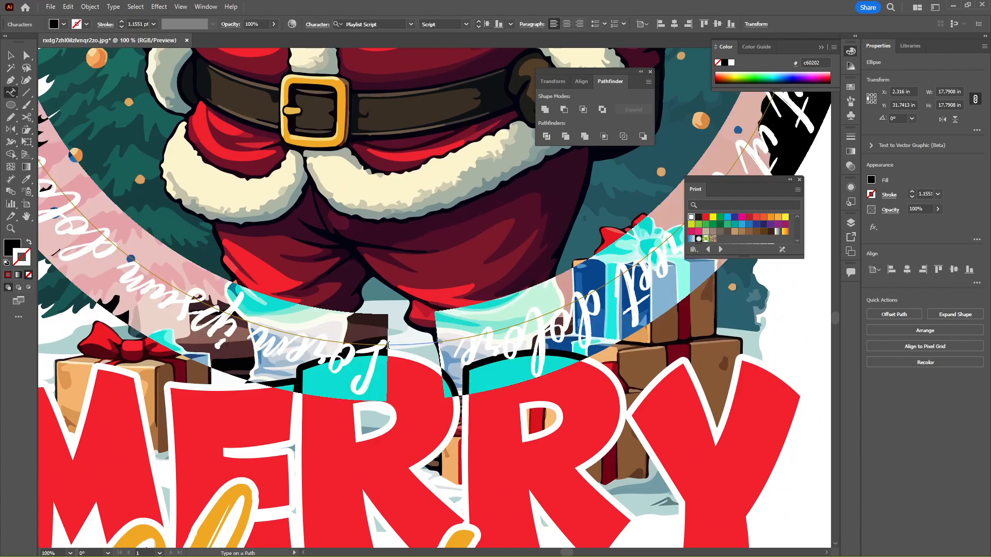
{"action": "key", "text": "ctrl+0"}
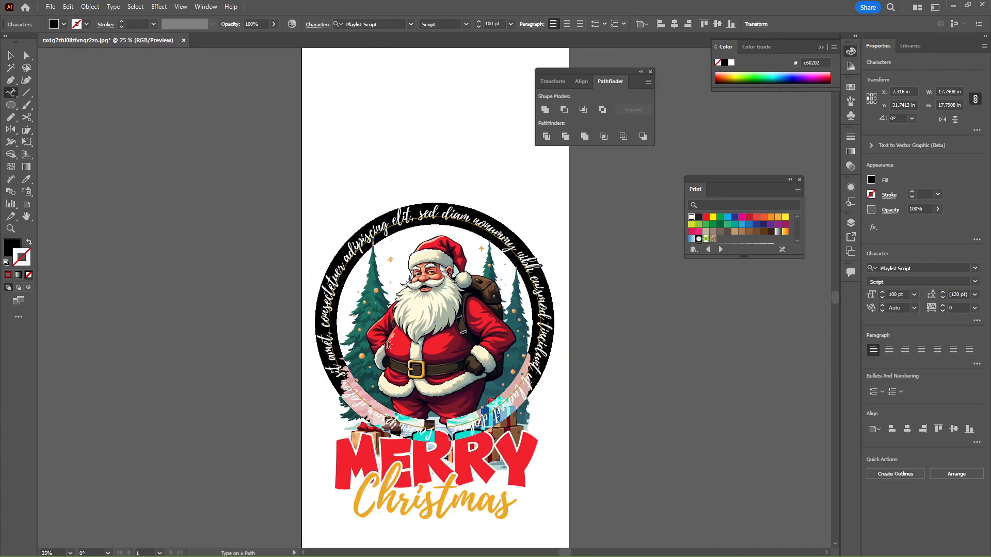
{"action": "key", "text": "BackSpace"}
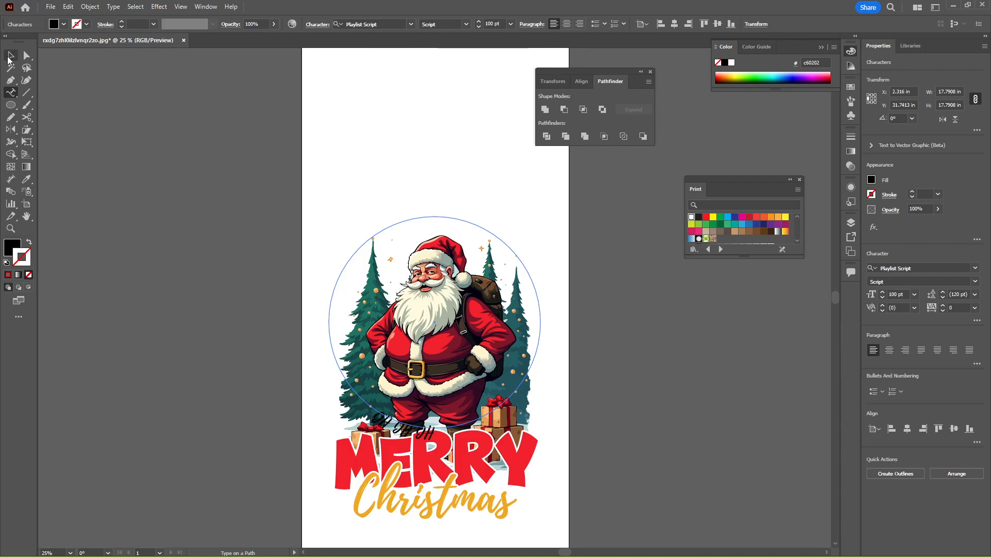
Centre-align the HO HO HO path text so it curves over the top of the circle above Santa's hat
{"action": "left_click", "coordinate": [10, 56]}
{"action": "left_click", "coordinate": [566, 24]}
{"action": "key", "text": "ctrl+plus"}
{"action": "key", "text": "ctrl+plus"}
{"action": "key", "text": "ctrl+plus"}
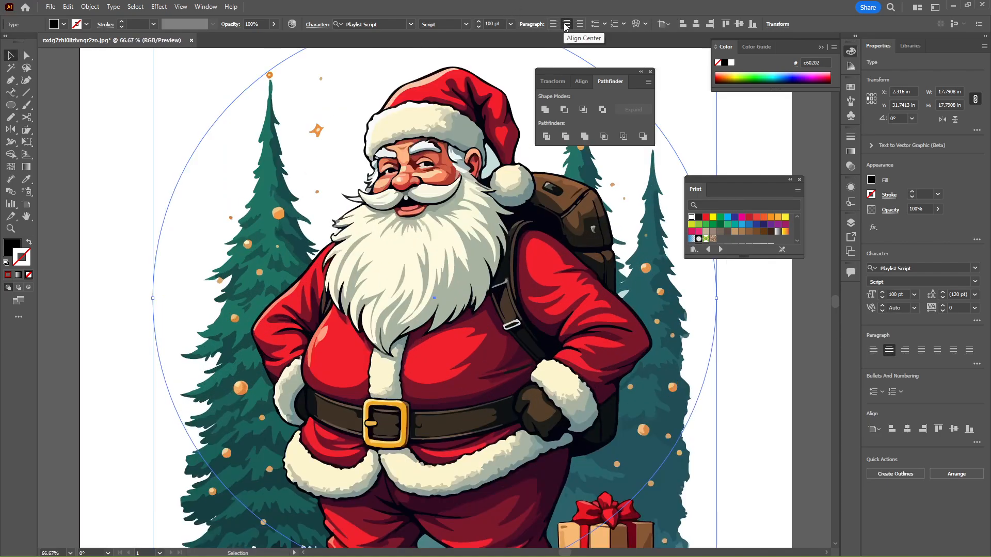
{"action": "scroll", "coordinate": [361, 181], "scroll_direction": "up", "scroll_amount": 5}
{"action": "scroll", "coordinate": [362, 181], "scroll_direction": "right", "scroll_amount": 2}
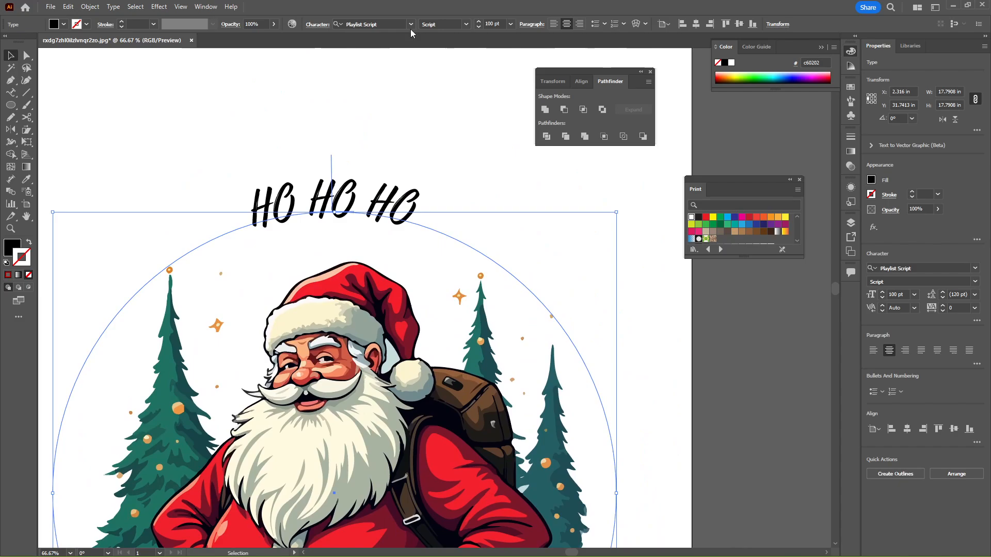
Set the HO HO HO path text in the Edson_Comics_Bold Bold font at 300 pt
{"action": "left_click", "coordinate": [411, 24]}
{"action": "type", "text": "c"}
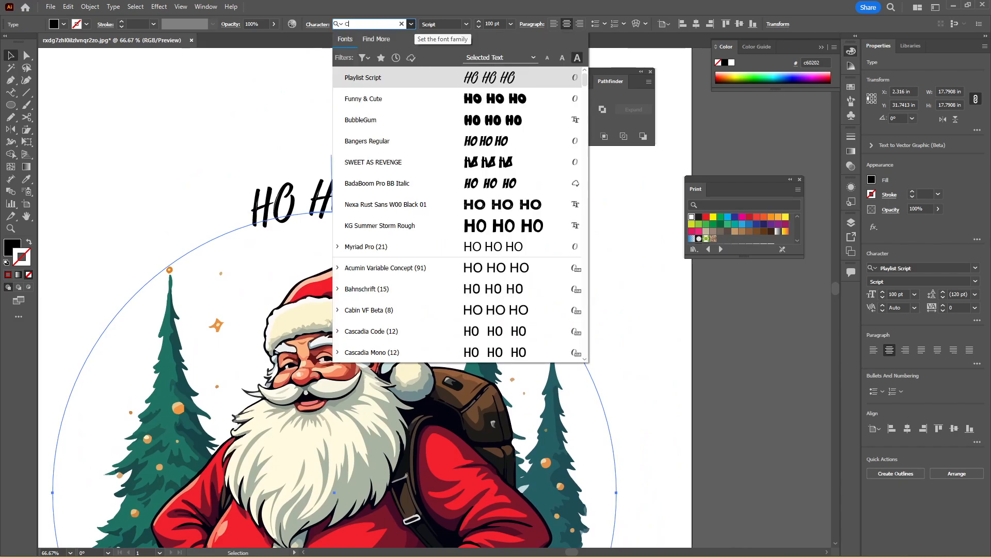
{"action": "type", "text": "om"}
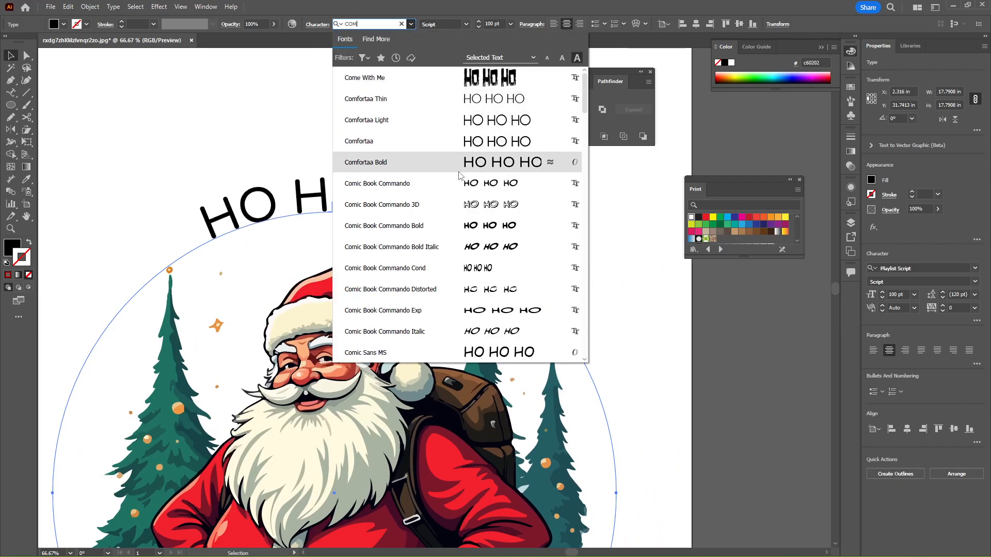
{"action": "scroll", "coordinate": [459, 176], "scroll_direction": "down", "scroll_amount": 2}
{"action": "scroll", "coordinate": [549, 257], "scroll_direction": "down", "scroll_amount": 2}
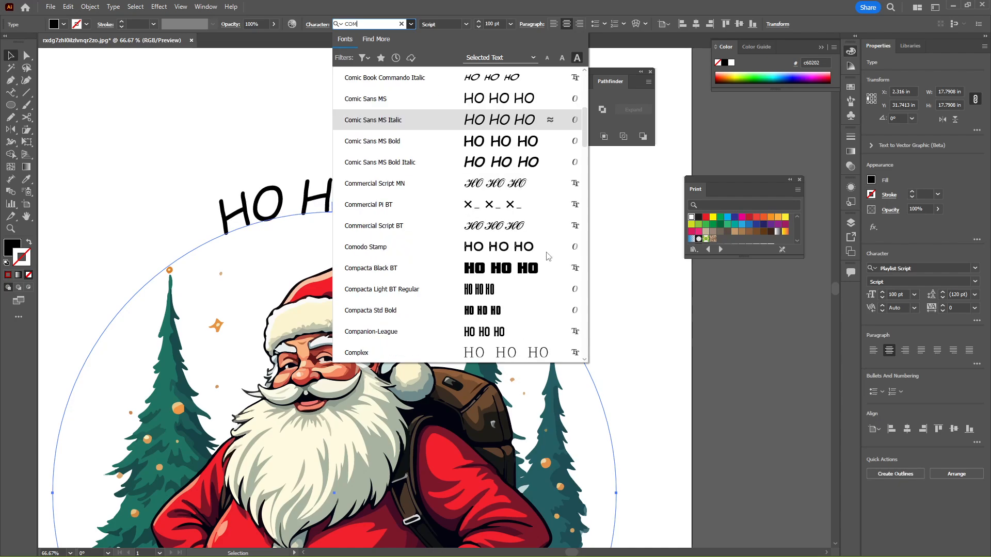
{"action": "scroll", "coordinate": [548, 257], "scroll_direction": "down", "scroll_amount": 10}
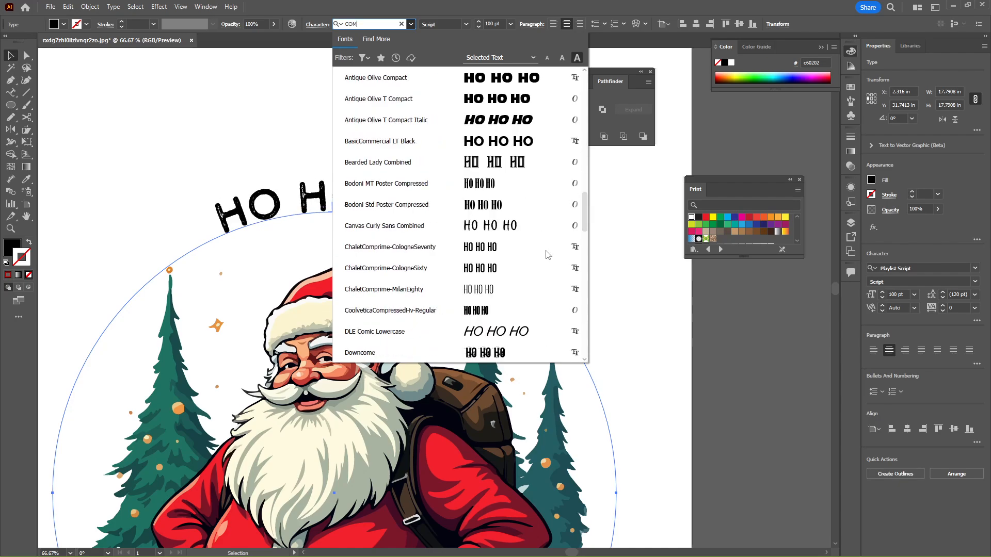
{"action": "scroll", "coordinate": [548, 255], "scroll_direction": "down", "scroll_amount": 6}
{"action": "scroll", "coordinate": [541, 235], "scroll_direction": "up", "scroll_amount": 2}
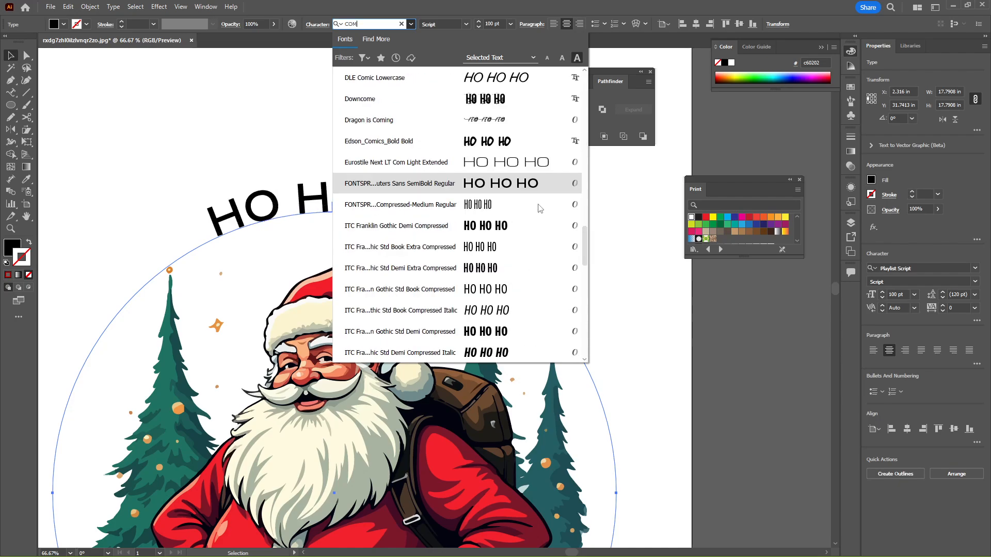
{"action": "left_click", "coordinate": [504, 149]}
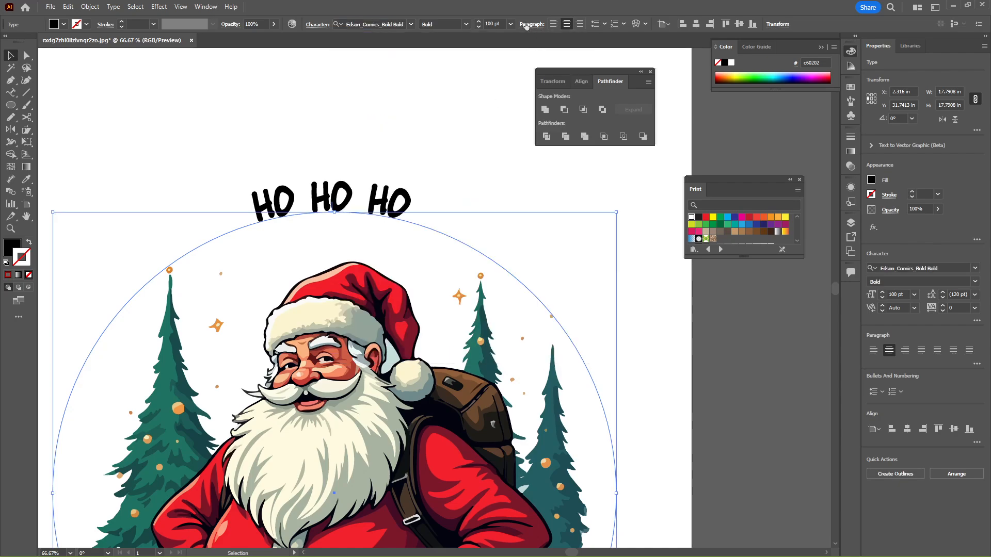
{"action": "key", "text": "Return"}
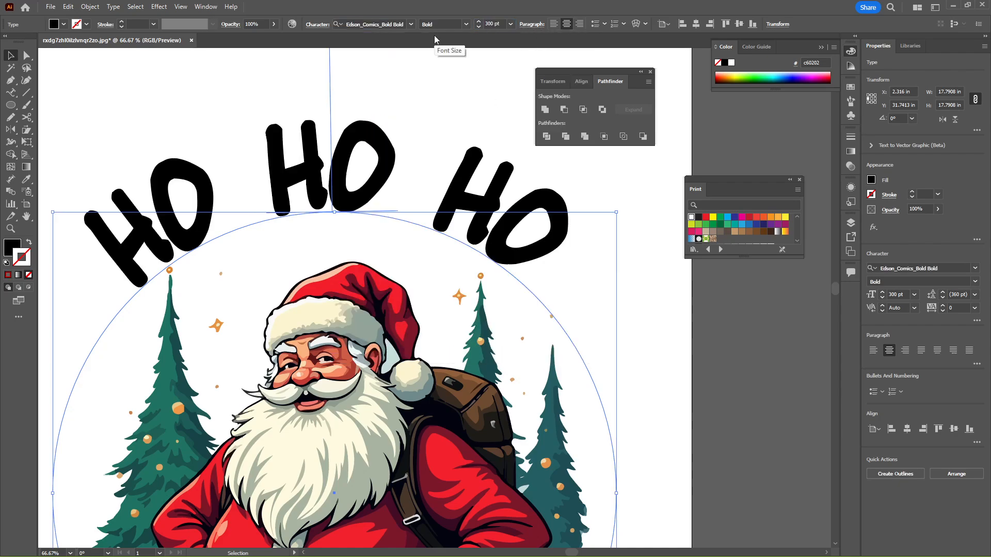
{"action": "key", "text": "ctrl+minus"}
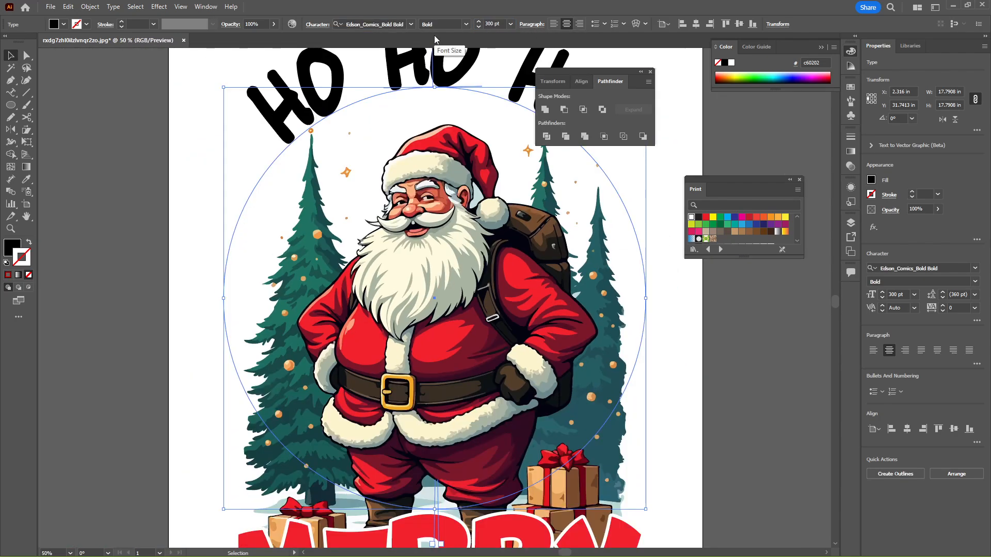
List fonts similar to Edson_Comics_Bold Bold and apply Komika Axis to the curved HO HO HO text
{"action": "left_click_drag", "start_coordinate": [452, 91], "coordinate": [298, 204]}
{"action": "left_click", "coordinate": [412, 25]}
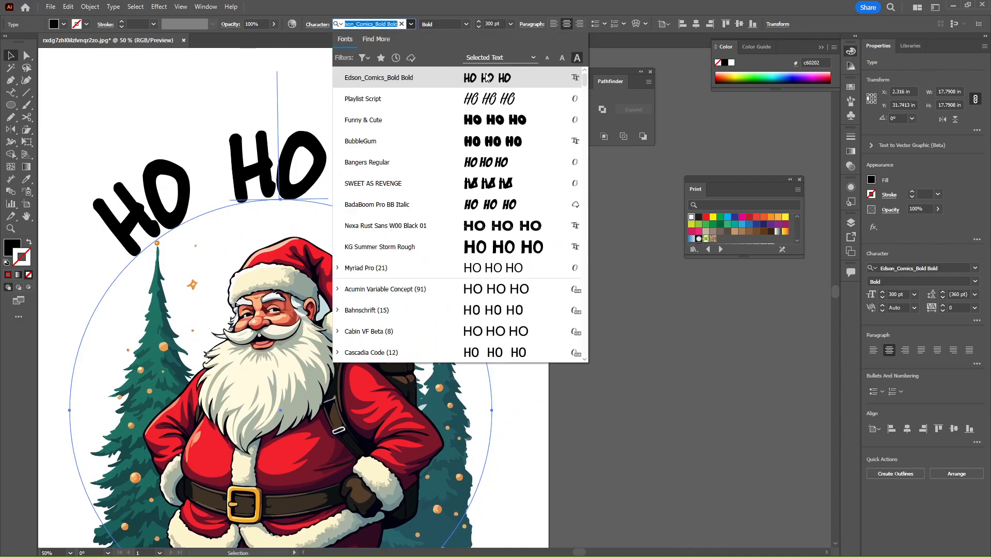
{"action": "left_click", "coordinate": [550, 78]}
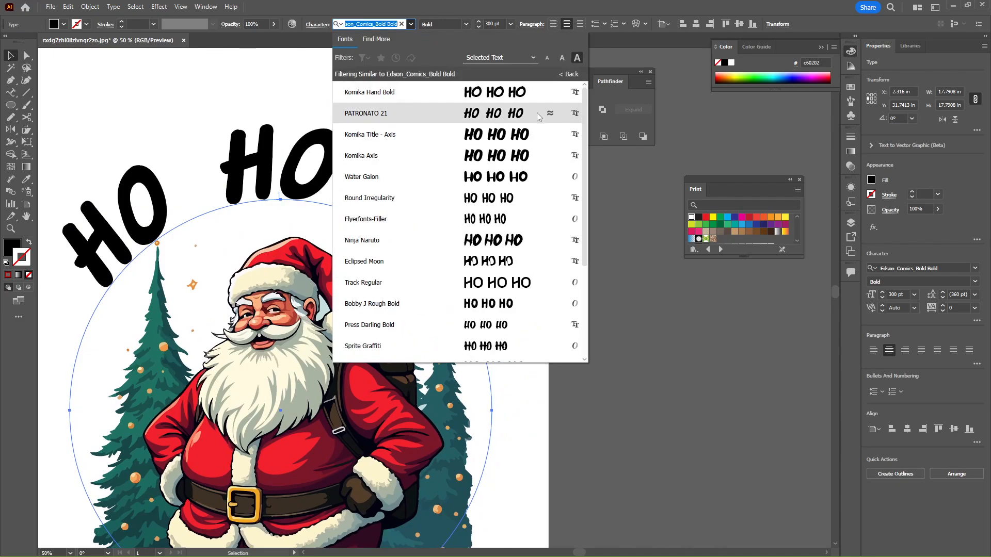
{"action": "left_click", "coordinate": [520, 157]}
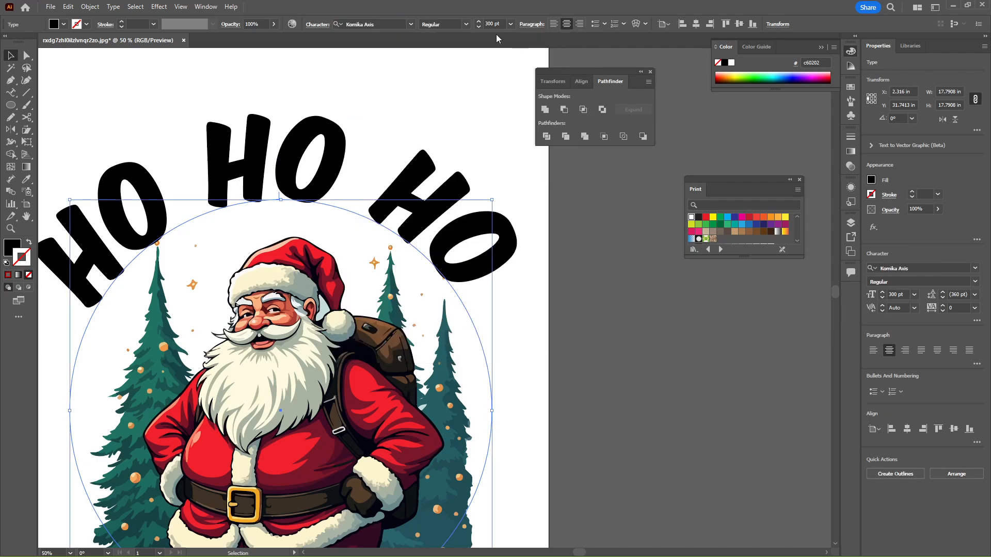
Reduce the HO HO HO font size slightly and enlarge its circular path to about 18.5 in wide
{"action": "left_click", "coordinate": [479, 29]}
{"action": "left_click", "coordinate": [478, 30]}
{"action": "left_click", "coordinate": [478, 30]}
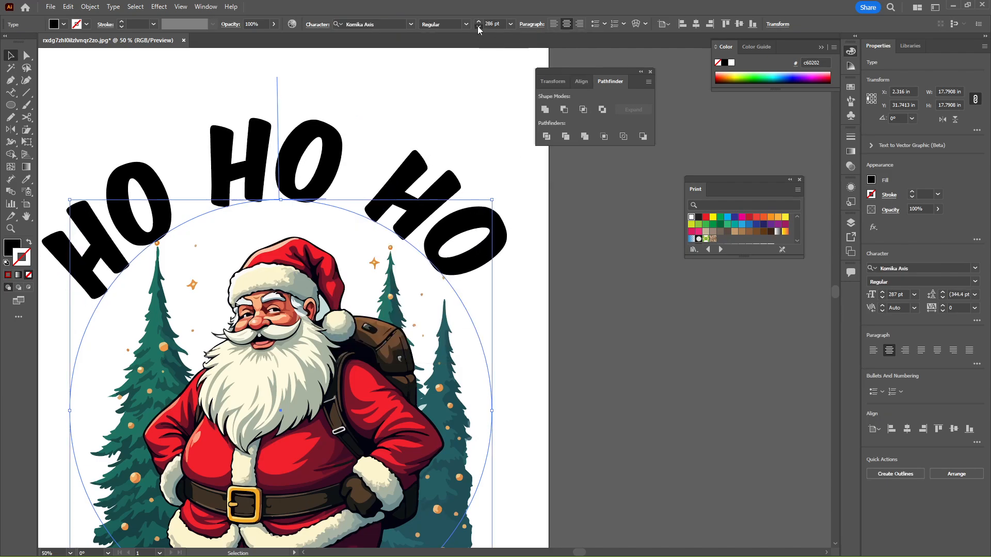
{"action": "left_click", "coordinate": [479, 29]}
{"action": "left_click_drag", "start_coordinate": [281, 199], "coordinate": [279, 192]}
Convert the HO HO HO text to outlines and fill it with the red sampled from the MERRY lettering
{"action": "right_click", "coordinate": [292, 188]}
{"action": "left_click", "coordinate": [330, 329]}
{"action": "key", "text": "ctrl+minus"}
{"action": "key", "text": "ctrl+minus"}
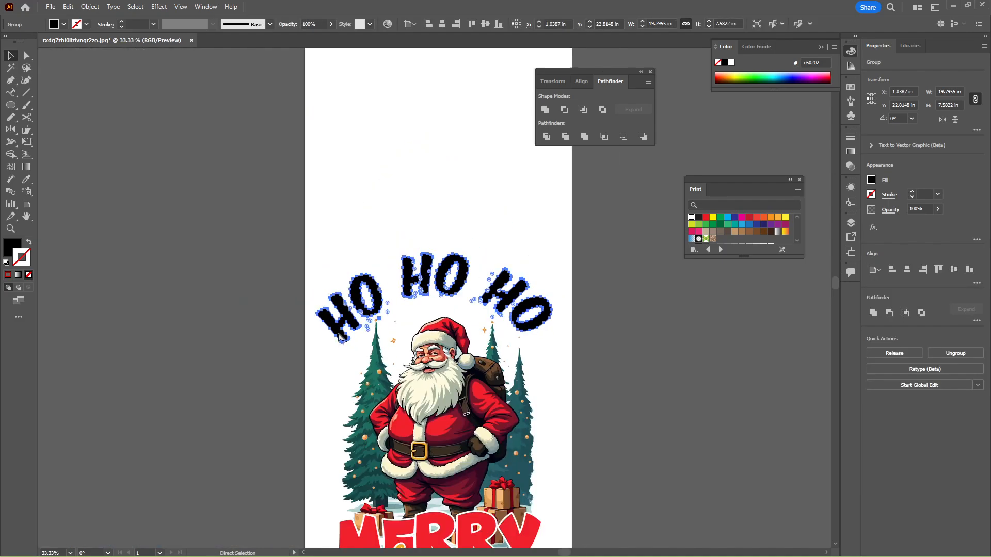
{"action": "key", "text": "i"}
{"action": "left_click", "coordinate": [425, 532]}
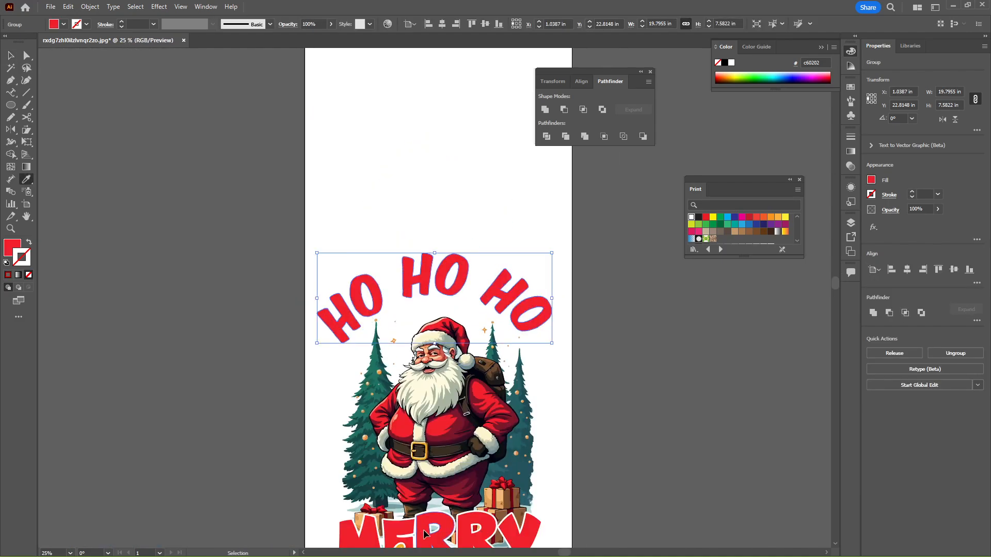
Undo the red fill and the outline conversion of the HO HO HO lettering
{"action": "key", "text": "ctrl+plus"}
{"action": "scroll", "coordinate": [496, 441], "scroll_direction": "down", "scroll_amount": 5}
{"action": "key", "text": "v"}
{"action": "left_click", "coordinate": [495, 442]}
{"action": "left_click_drag", "start_coordinate": [393, 83], "coordinate": [417, 135]}
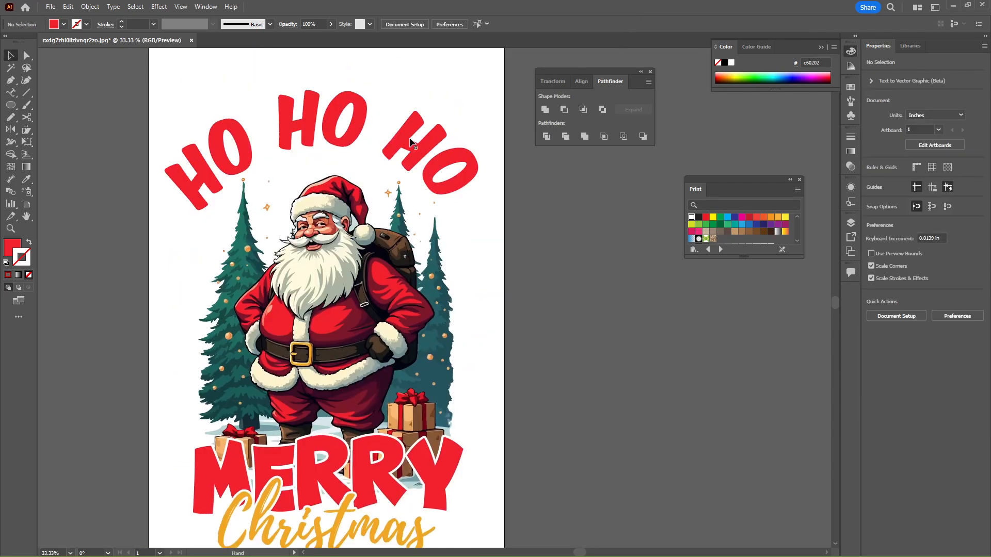
{"action": "left_click", "coordinate": [428, 138]}
{"action": "key", "text": "ctrl+z"}
{"action": "key", "text": "ctrl+z"}
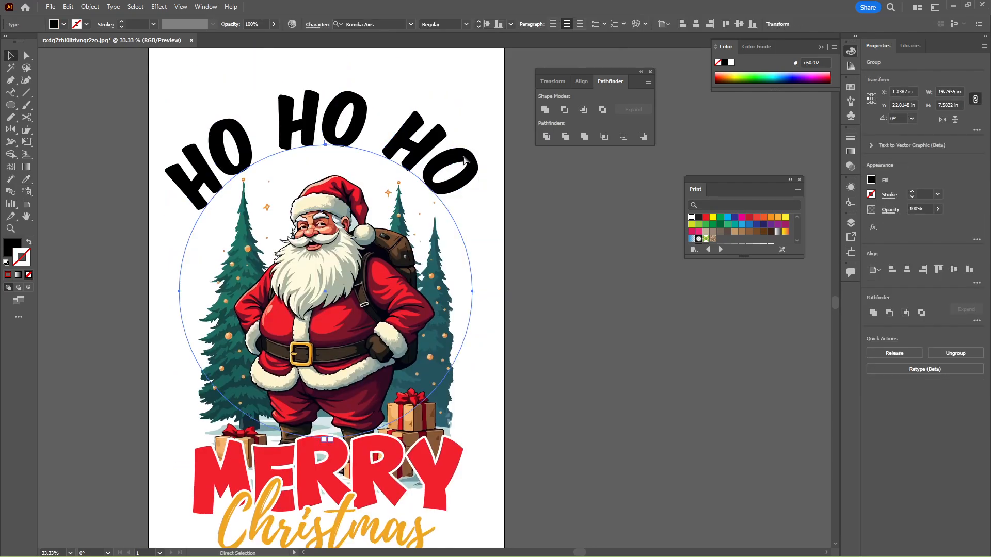
Reduce the HO HO HO path text to a font size of 245 pt
{"action": "left_click", "coordinate": [478, 26]}
{"action": "left_click", "coordinate": [478, 27]}
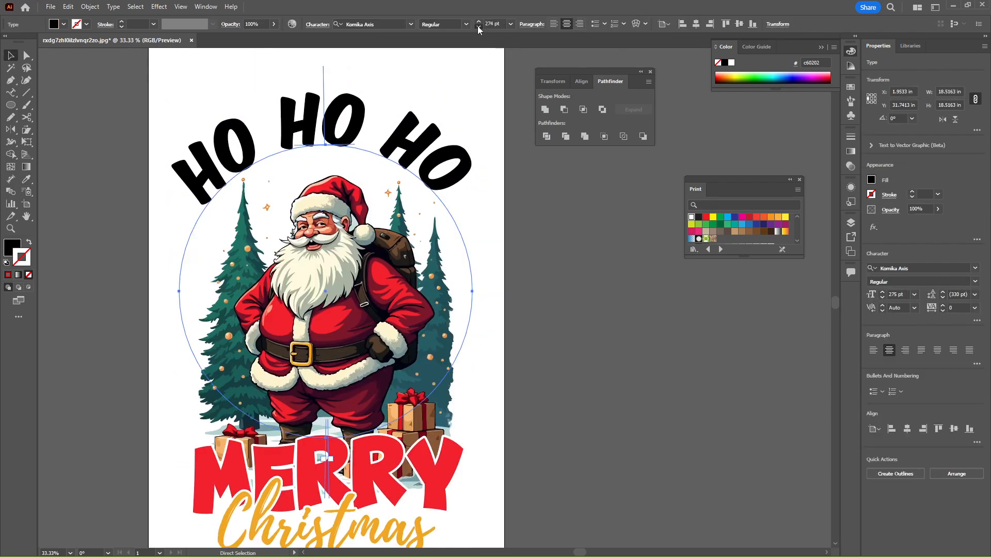
{"action": "left_click", "coordinate": [478, 26]}
{"action": "left_click", "coordinate": [478, 26]}
{"action": "left_click", "coordinate": [478, 26]}
{"action": "left_click", "coordinate": [478, 27]}
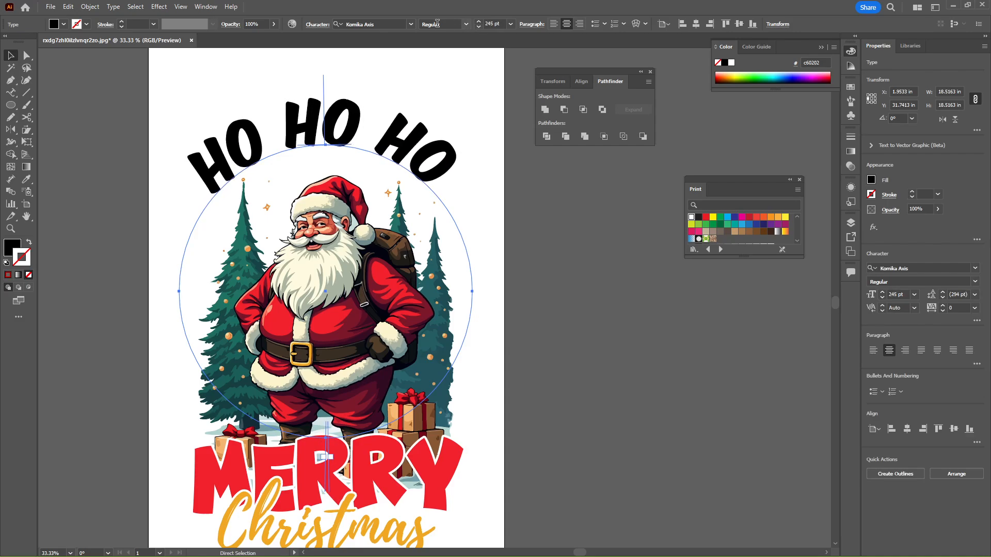
Change the HO HO HO text to the Fresh Marker font from the similar-fonts list
{"action": "left_click", "coordinate": [411, 25]}
{"action": "scroll", "coordinate": [499, 258], "scroll_direction": "down", "scroll_amount": 3}
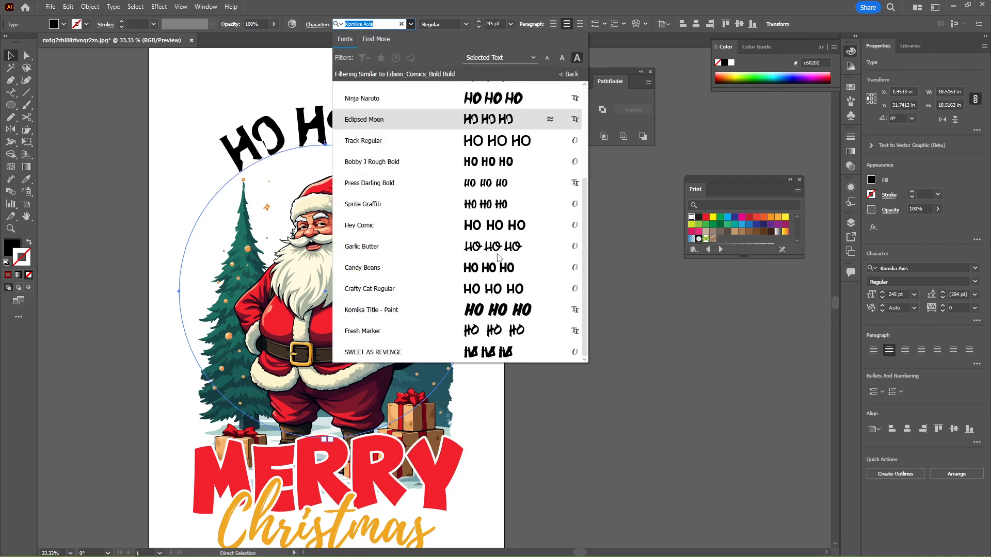
{"action": "left_click", "coordinate": [513, 333]}
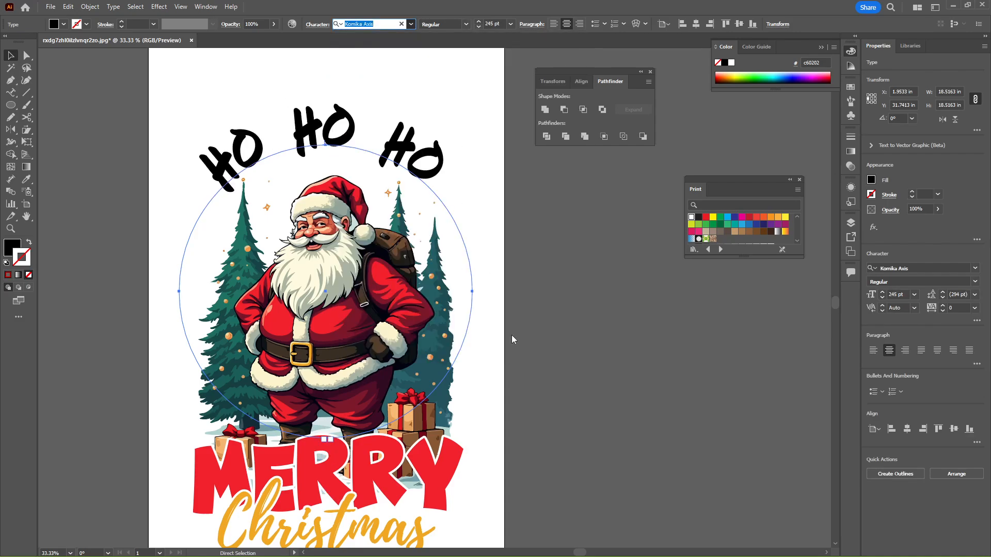
Convert the Fresh Marker HO HO HO text to outlines and fill it with the red sampled from MERRY
{"action": "right_click", "coordinate": [417, 161]}
{"action": "left_click", "coordinate": [456, 295]}
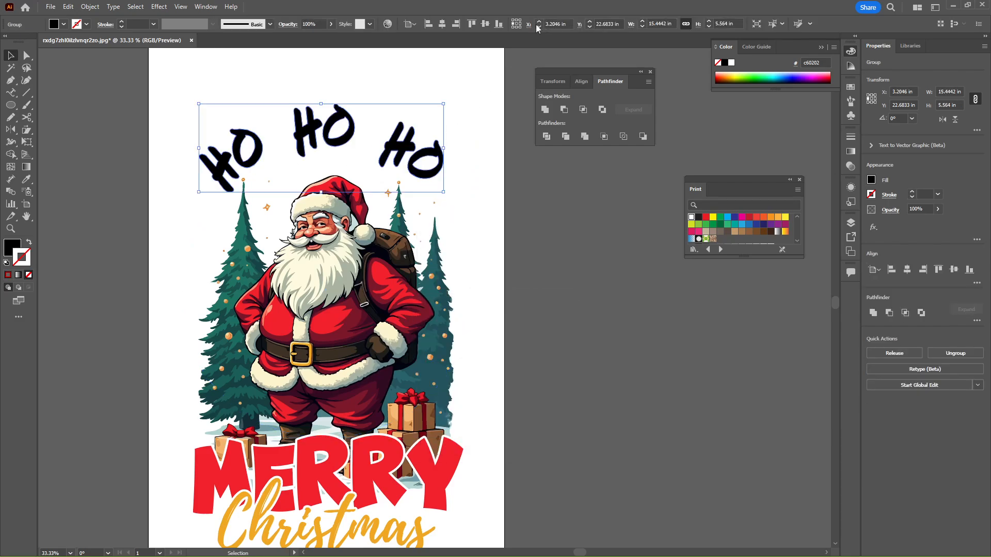
{"action": "key", "text": "i"}
{"action": "left_click", "coordinate": [307, 454]}
{"action": "key", "text": "v"}
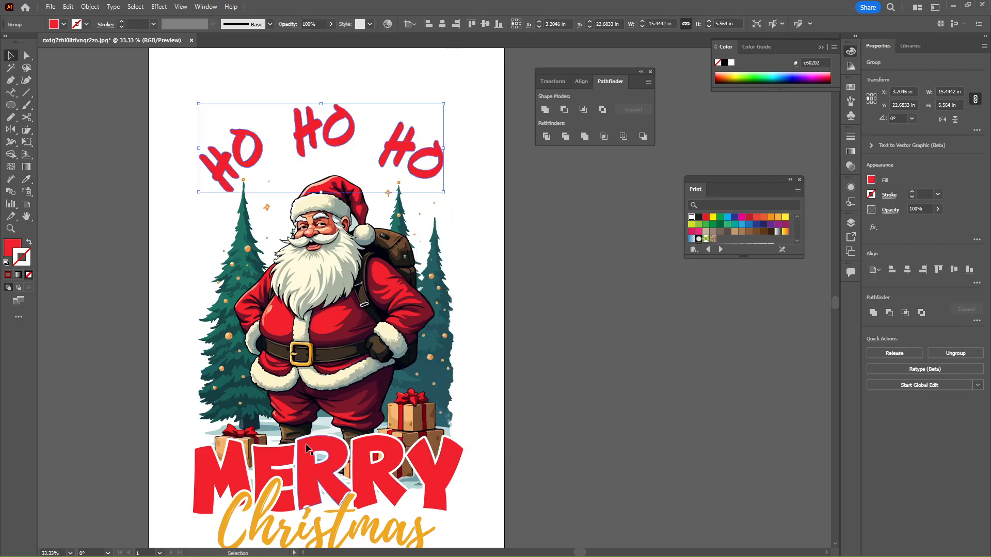
{"action": "left_click", "coordinate": [453, 395]}
{"action": "left_click", "coordinate": [506, 367]}
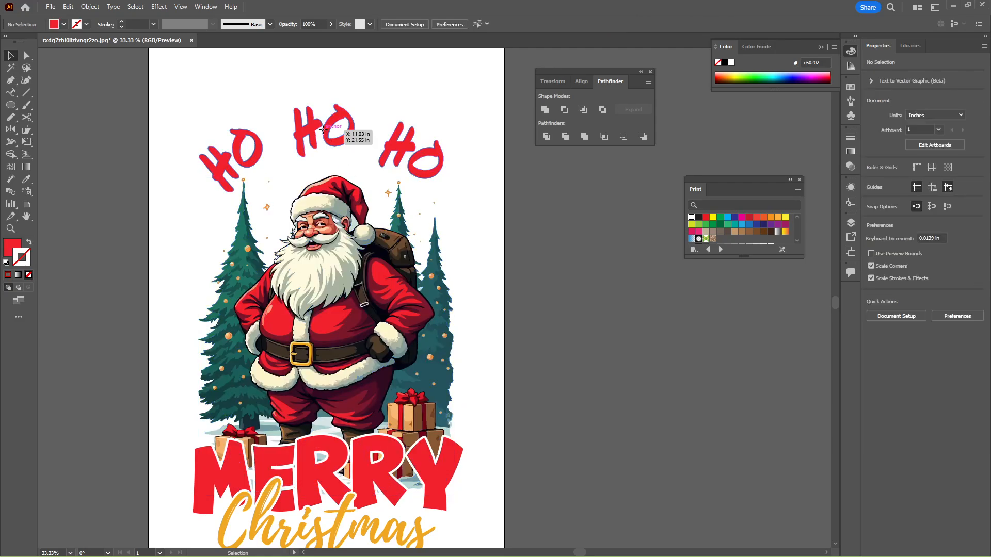
Move the outlined HO HO HO lettering slightly down, closer to Santa's hat
{"action": "left_click_drag", "start_coordinate": [338, 146], "coordinate": [338, 155]}
{"action": "left_click", "coordinate": [467, 234]}
{"action": "scroll", "coordinate": [467, 235], "scroll_direction": "down", "scroll_amount": 3}
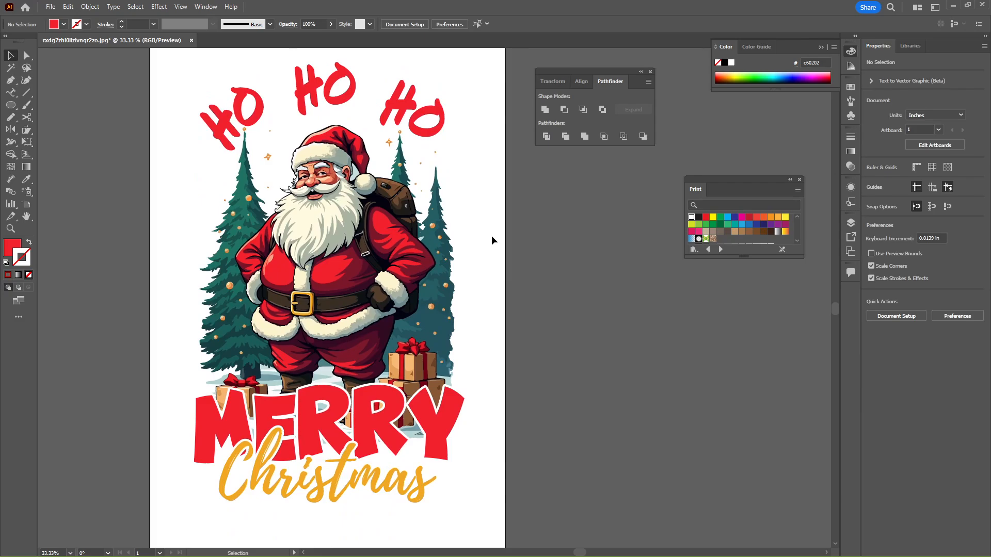
Nudge the complete Santa design slightly to the left and fit the artboard to the selected artwork's bounds
{"action": "left_click_drag", "start_coordinate": [506, 511], "coordinate": [166, 57]}
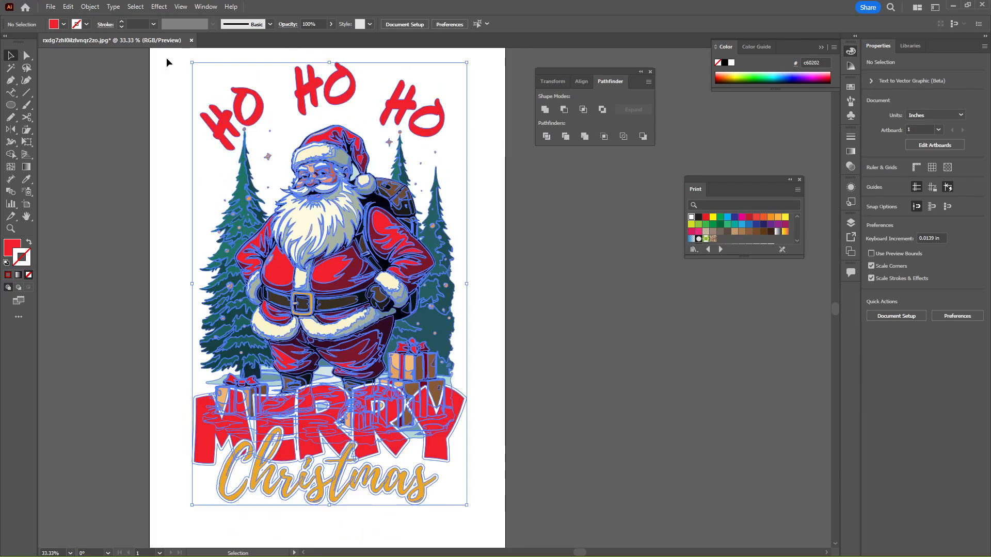
{"action": "left_click_drag", "start_coordinate": [375, 337], "coordinate": [371, 337]}
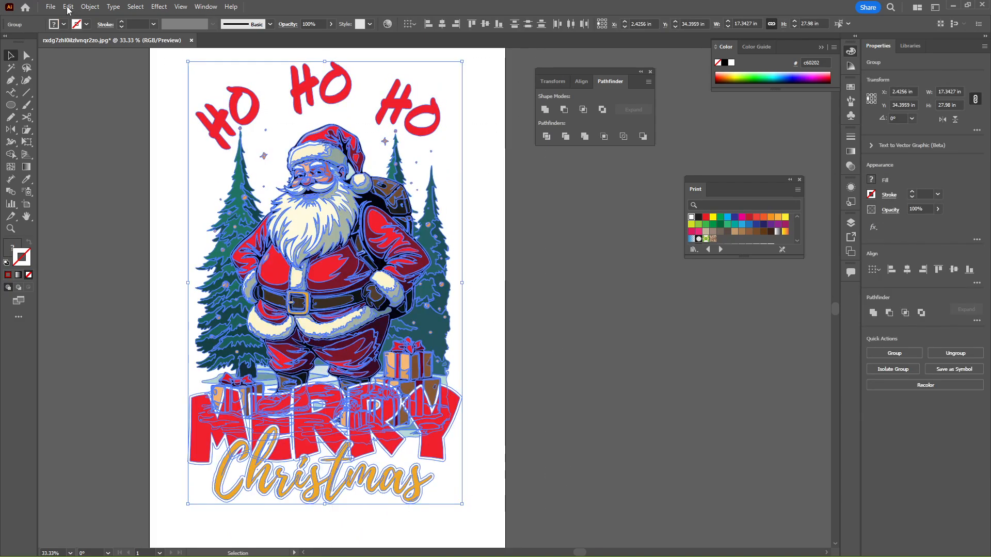
{"action": "left_click", "coordinate": [90, 6]}
{"action": "mouse_move", "coordinate": [155, 435]}
{"action": "left_click", "coordinate": [278, 461]}
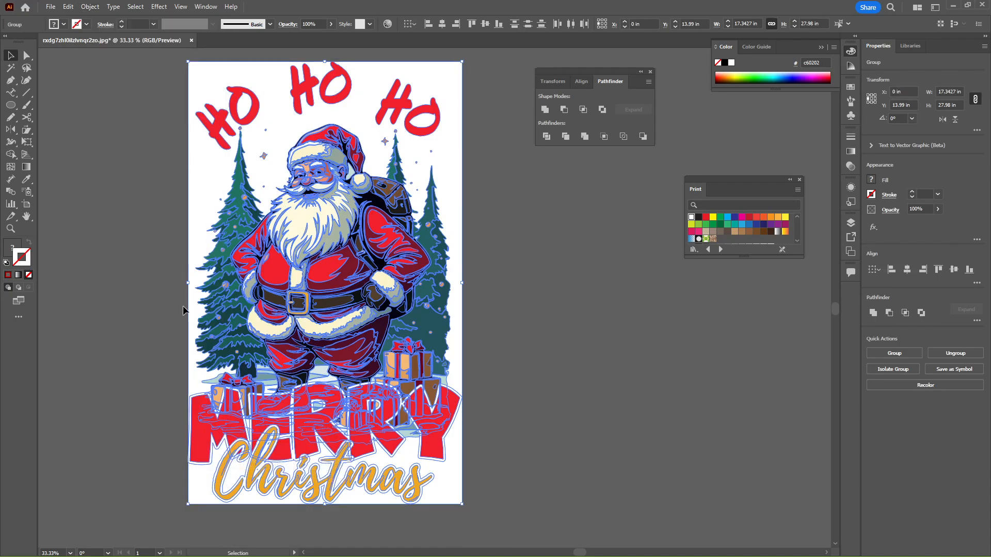
Scale the complete design down to about 16.4 in wide and enlarge the artboard to about 26.4 by 30.4 in around it
{"action": "left_click_drag", "start_coordinate": [190, 285], "coordinate": [195, 284]}
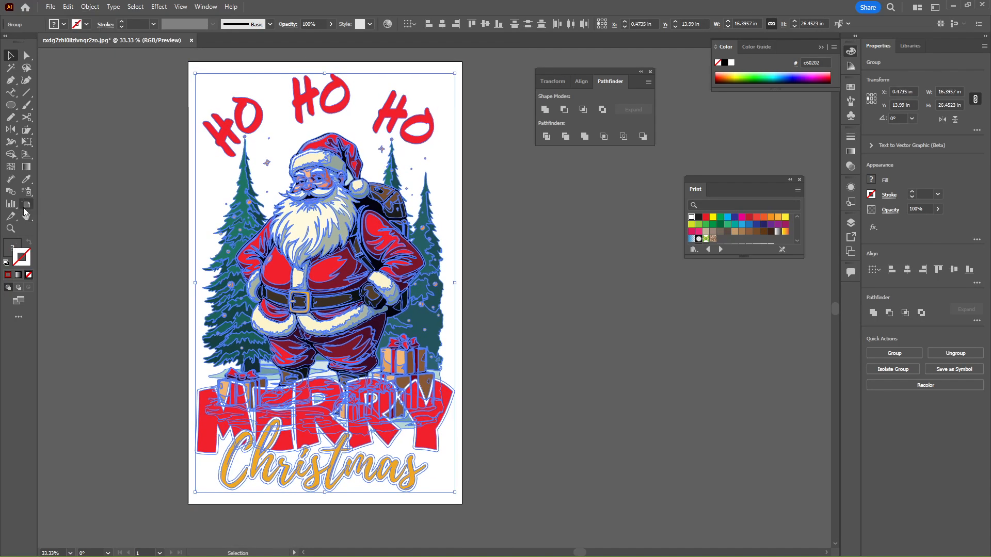
{"action": "left_click", "coordinate": [26, 204]}
{"action": "left_click_drag", "start_coordinate": [462, 504], "coordinate": [534, 524]}
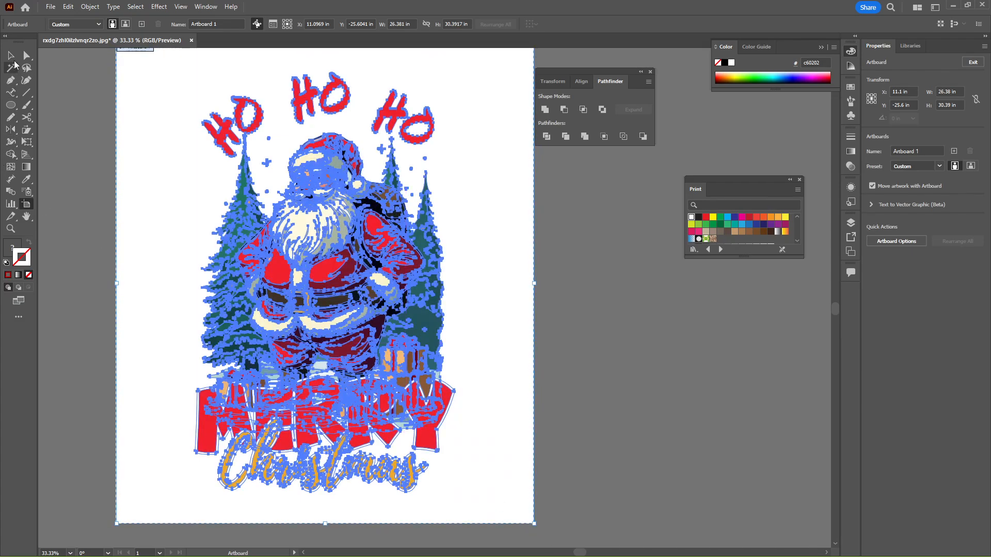
{"action": "left_click", "coordinate": [10, 56]}
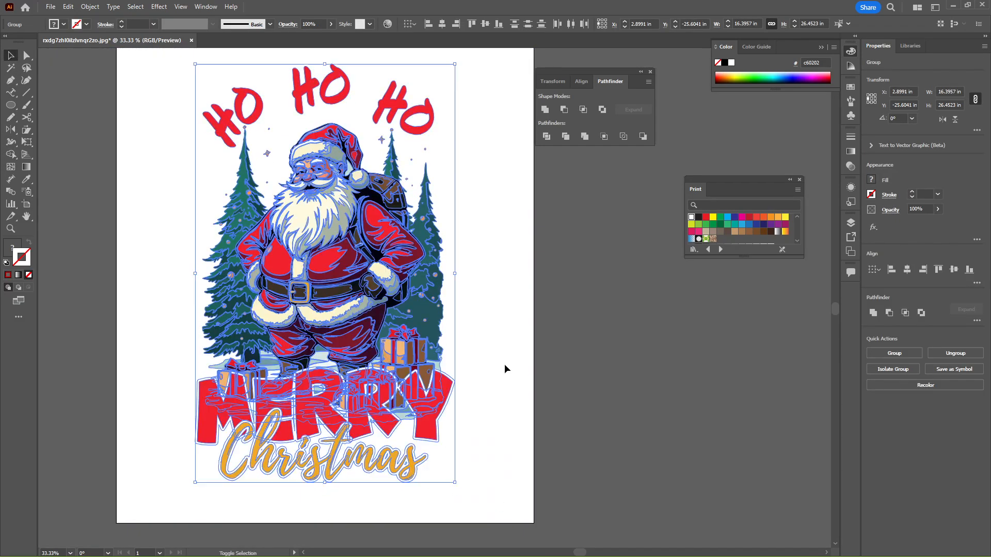
{"action": "left_click", "coordinate": [504, 364]}
{"action": "left_click_drag", "start_coordinate": [495, 339], "coordinate": [478, 356]}
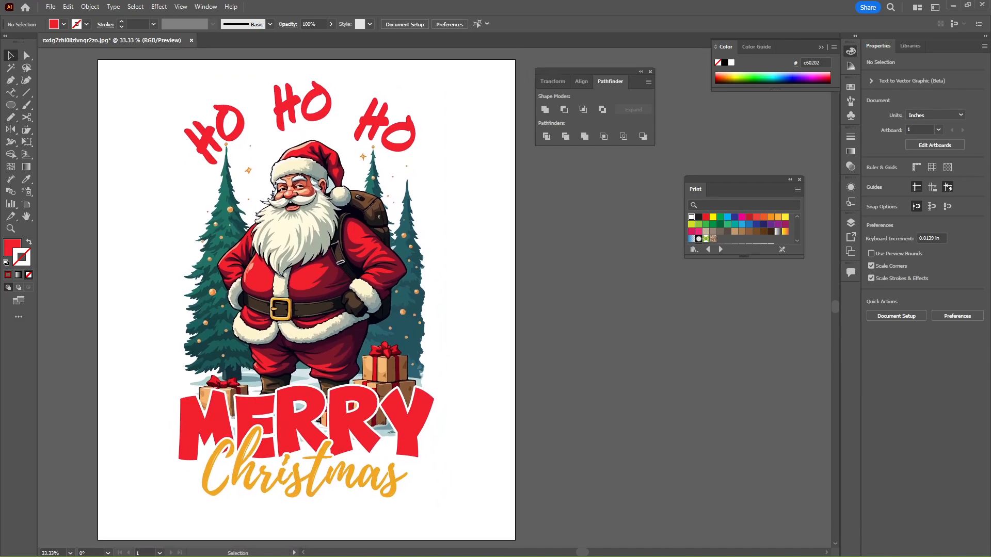